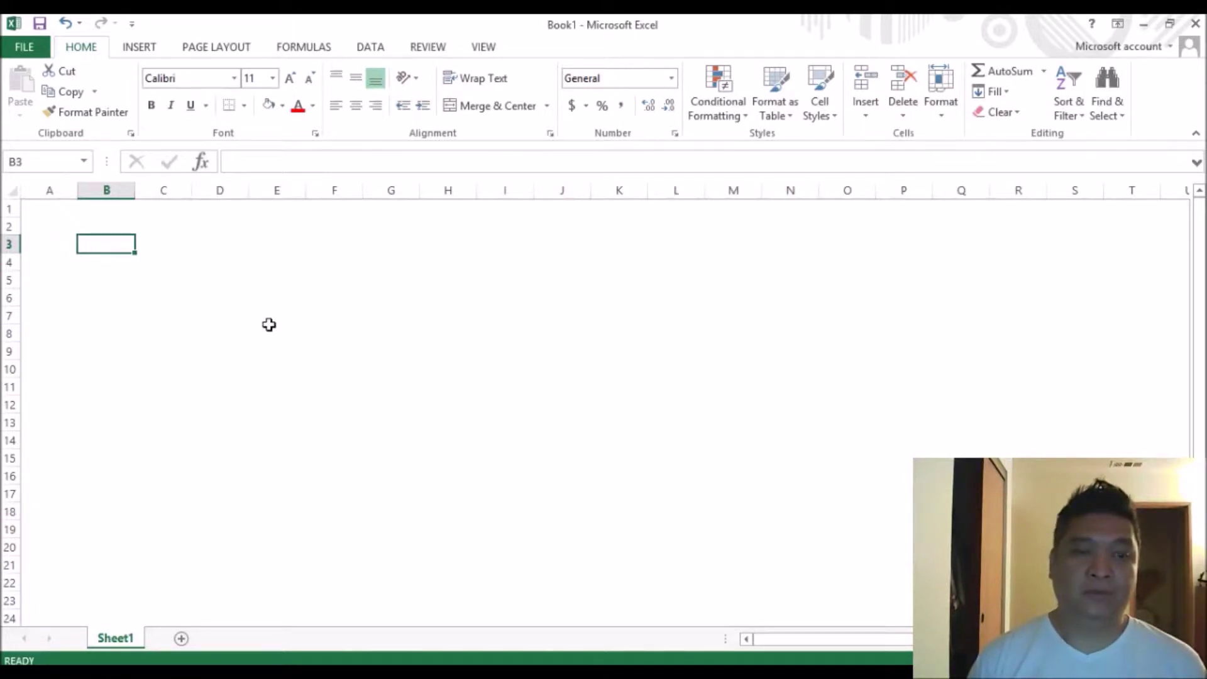
Enter the income item in row 3: "Salary" in B3, 400 in C3 and "weekly" in D3.
{"action": "type", "text": "Salary"}
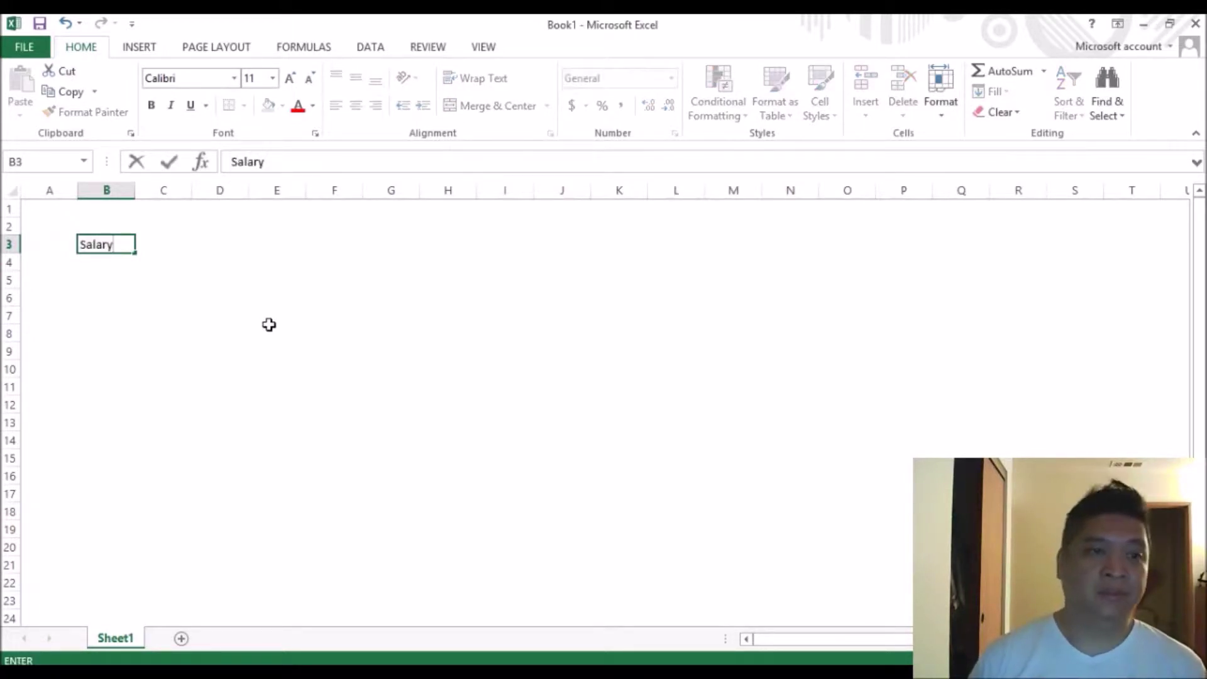
{"action": "key", "text": "Return"}
{"action": "key", "text": "Up"}
{"action": "key", "text": "Right"}
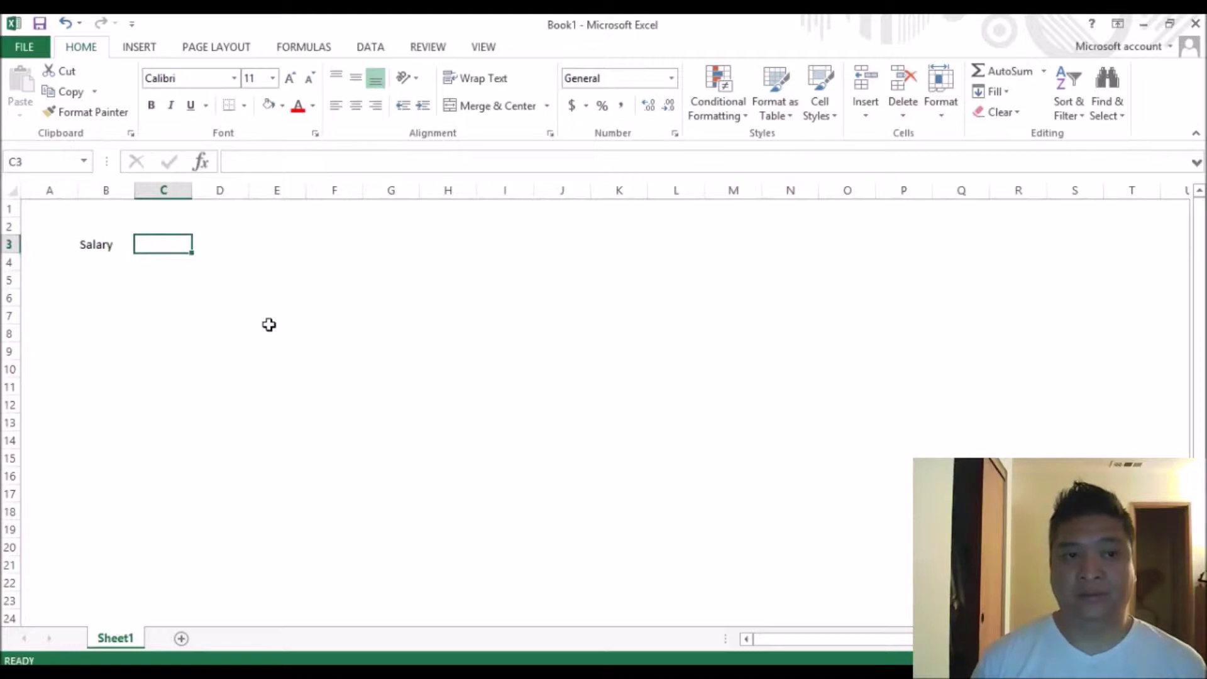
{"action": "type", "text": "500"}
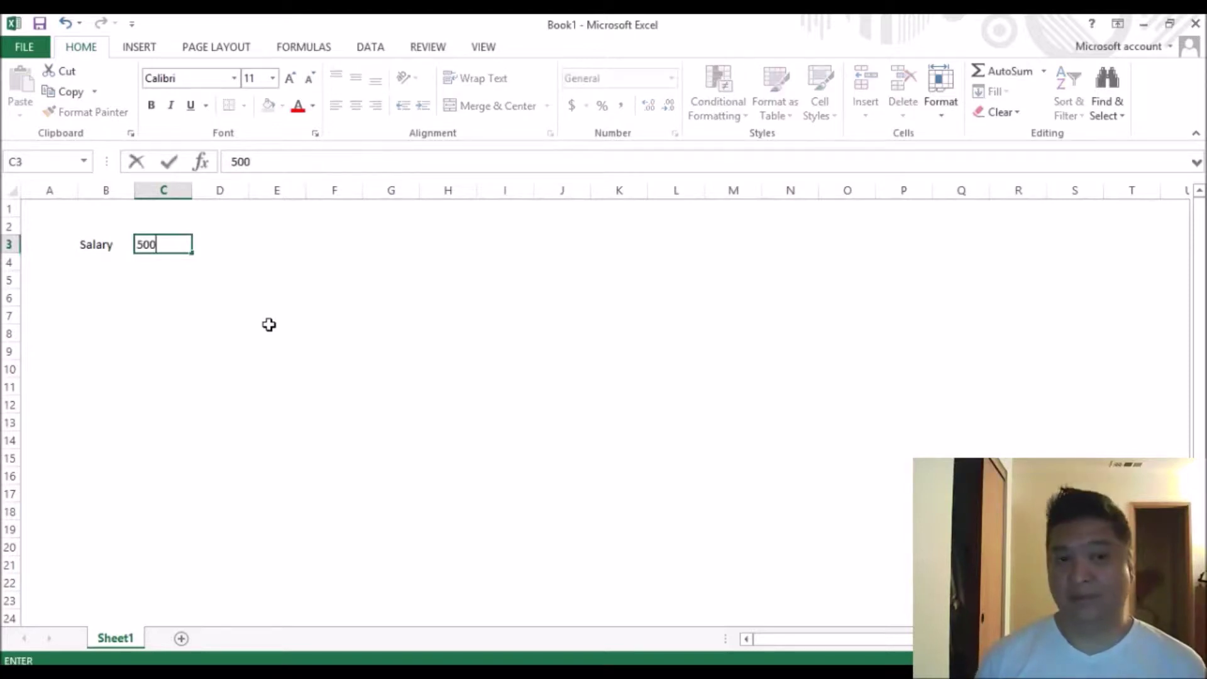
{"action": "key", "text": "Return"}
{"action": "key", "text": "Up"}
{"action": "type", "text": "400"}
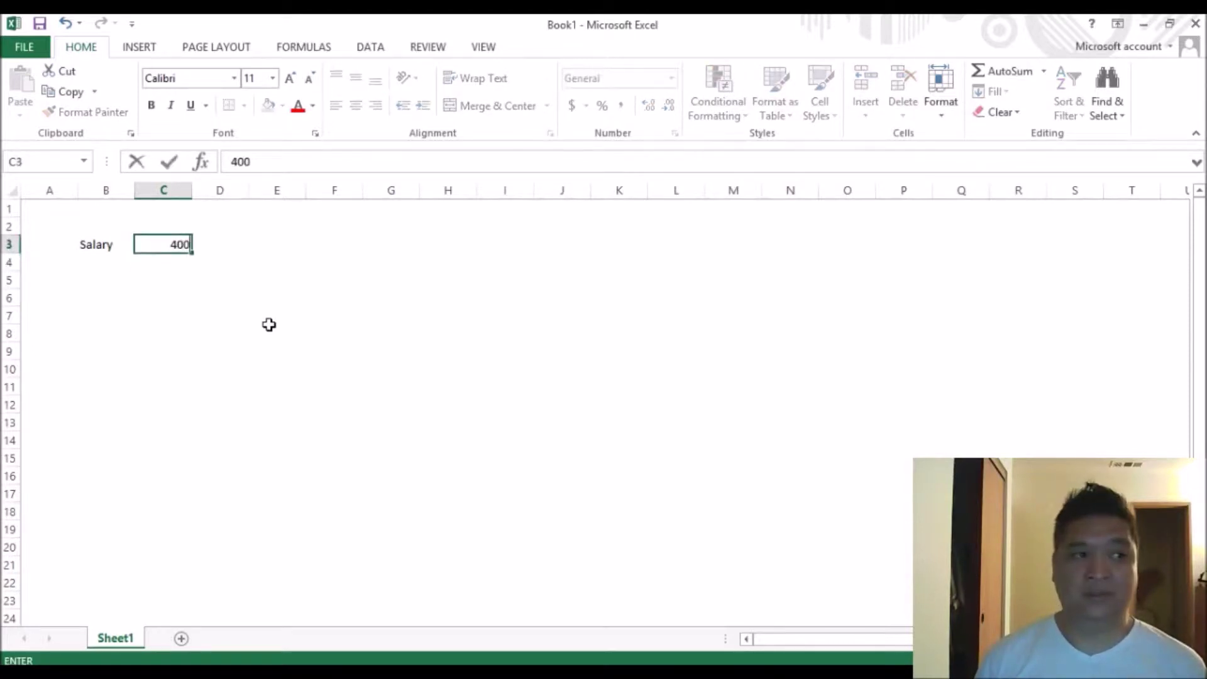
{"action": "key", "text": "Tab"}
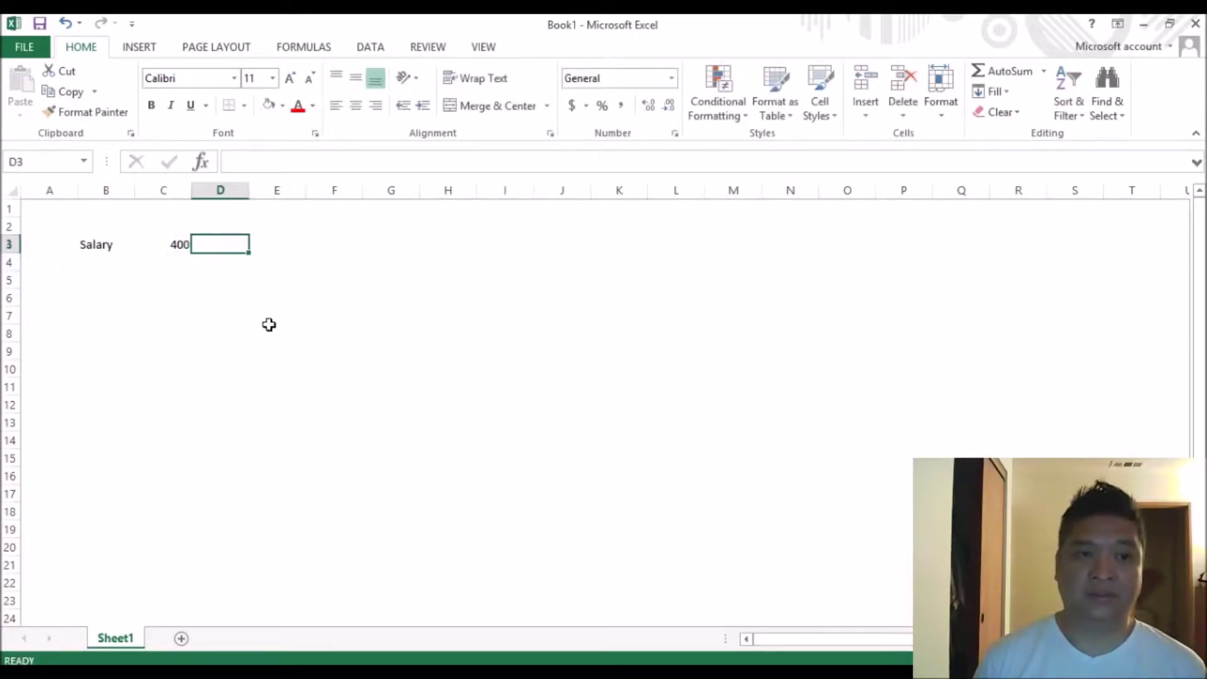
{"action": "type", "text": "a"}
{"action": "key", "text": "BackSpace"}
{"action": "type", "text": "weekly"}
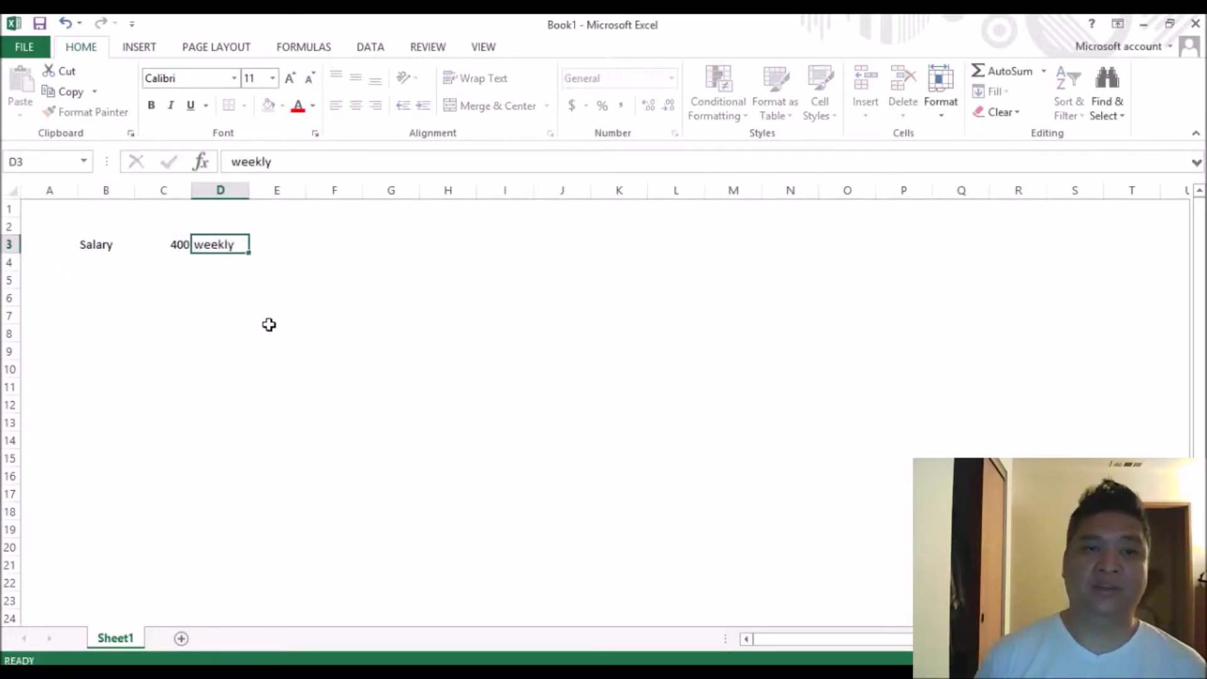
{"action": "key", "text": "Return"}
Add the rent expense in row 4: "Rent" in B4, 500 in C4 and "month" in D4.
{"action": "key", "text": "Left"}
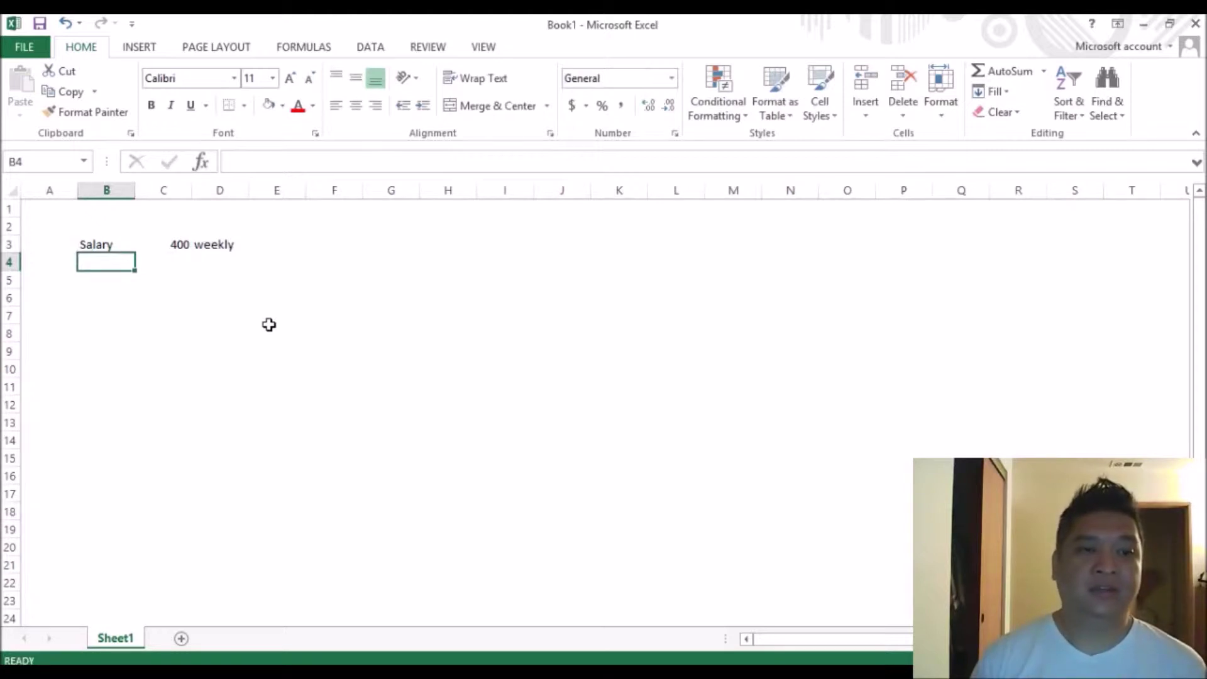
{"action": "type", "text": "Rent"}
{"action": "key", "text": "Tab"}
{"action": "type", "text": "500"}
{"action": "key", "text": "Tab"}
{"action": "type", "text": "mon"}
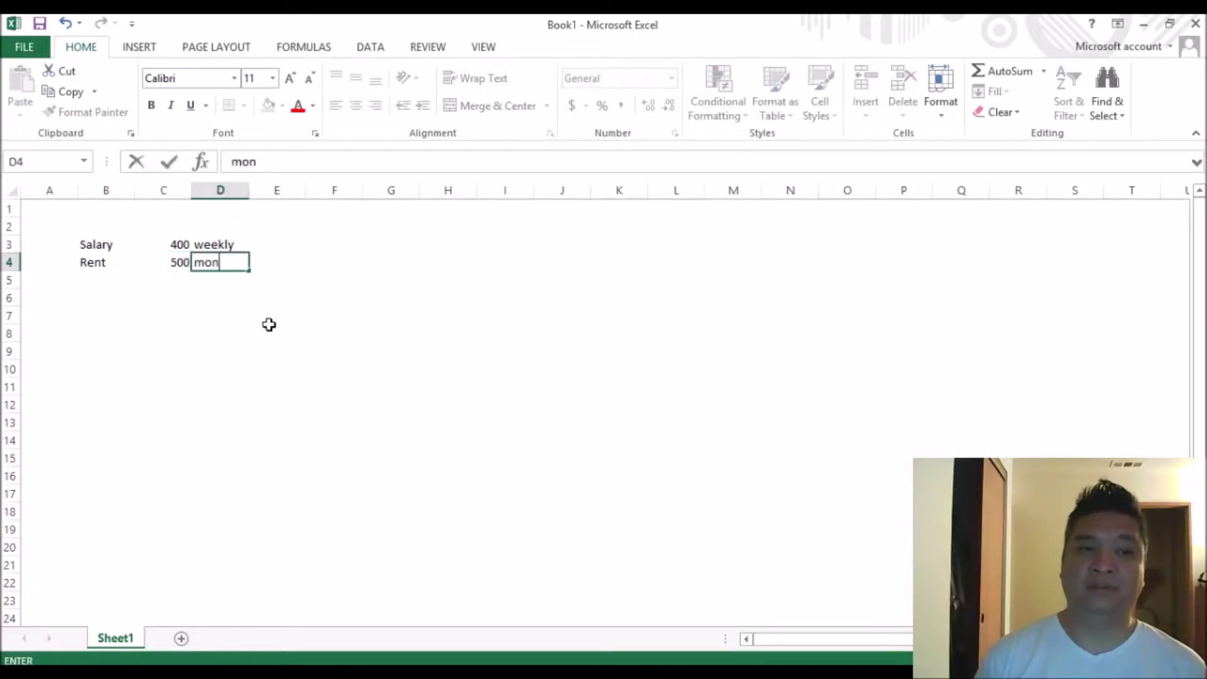
{"action": "type", "text": "th"}
{"action": "key", "text": "Return"}
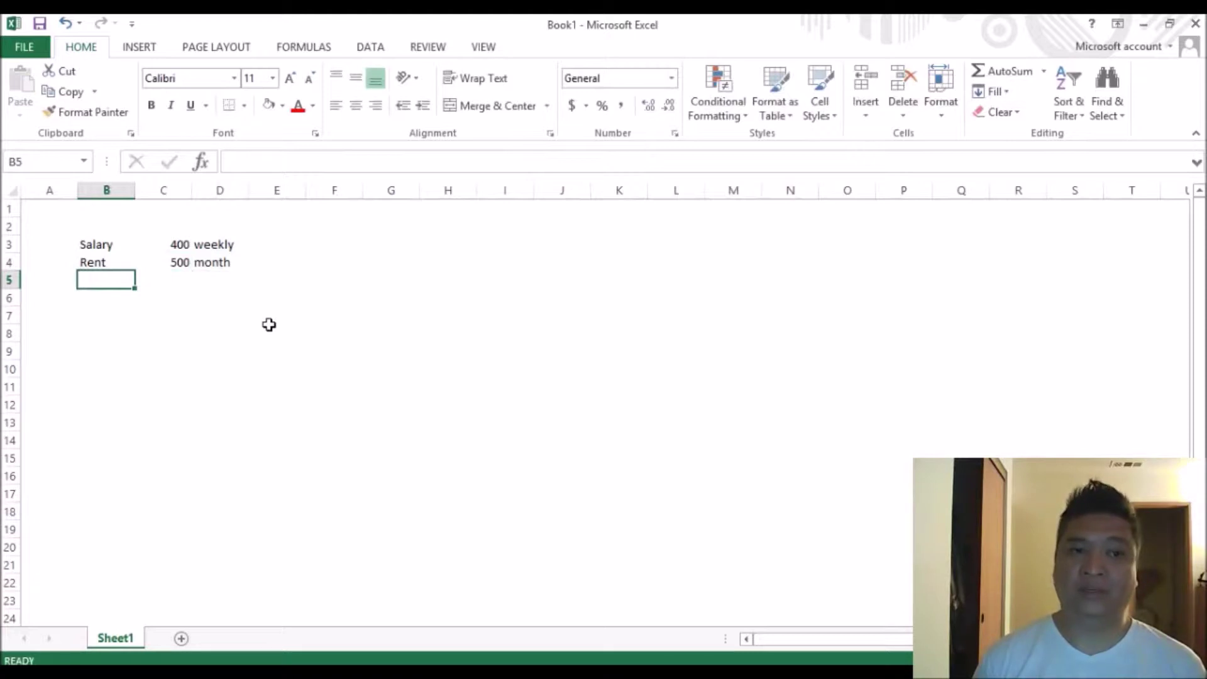
Add the car expense in row 5: "Car" in B5, 400 in C5 and "month" in D5.
{"action": "type", "text": "car"}
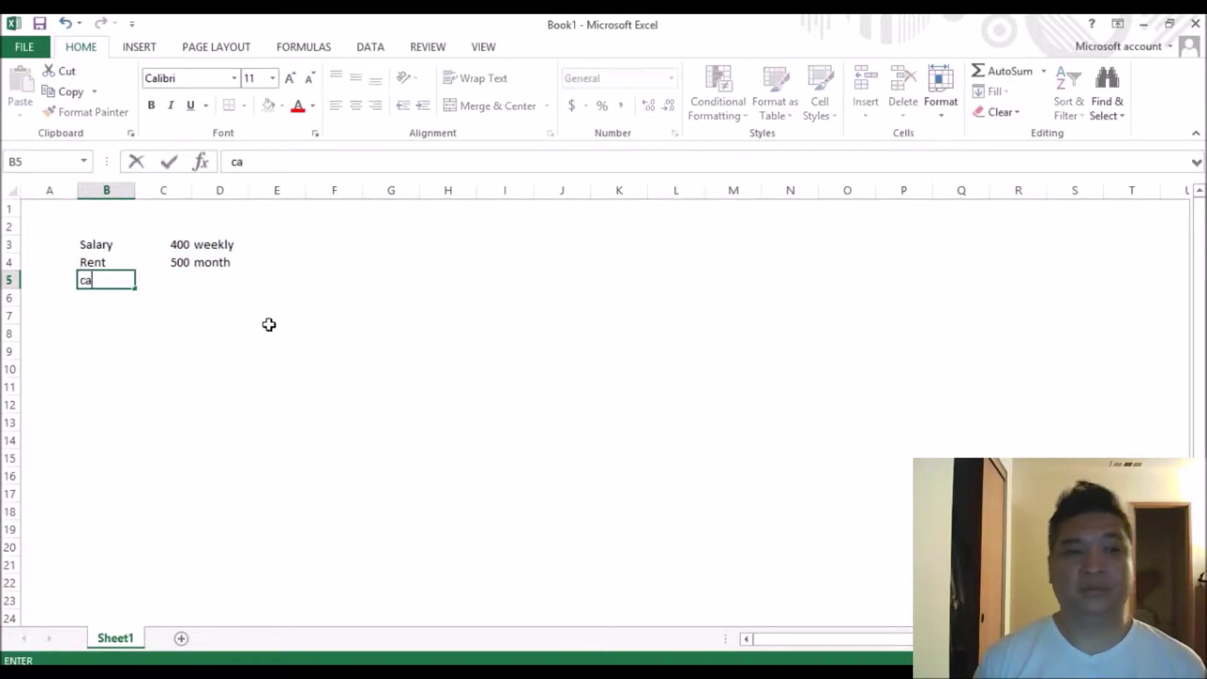
{"action": "key", "text": "Tab"}
{"action": "key", "text": "shift+Tab"}
{"action": "type", "text": "Car"}
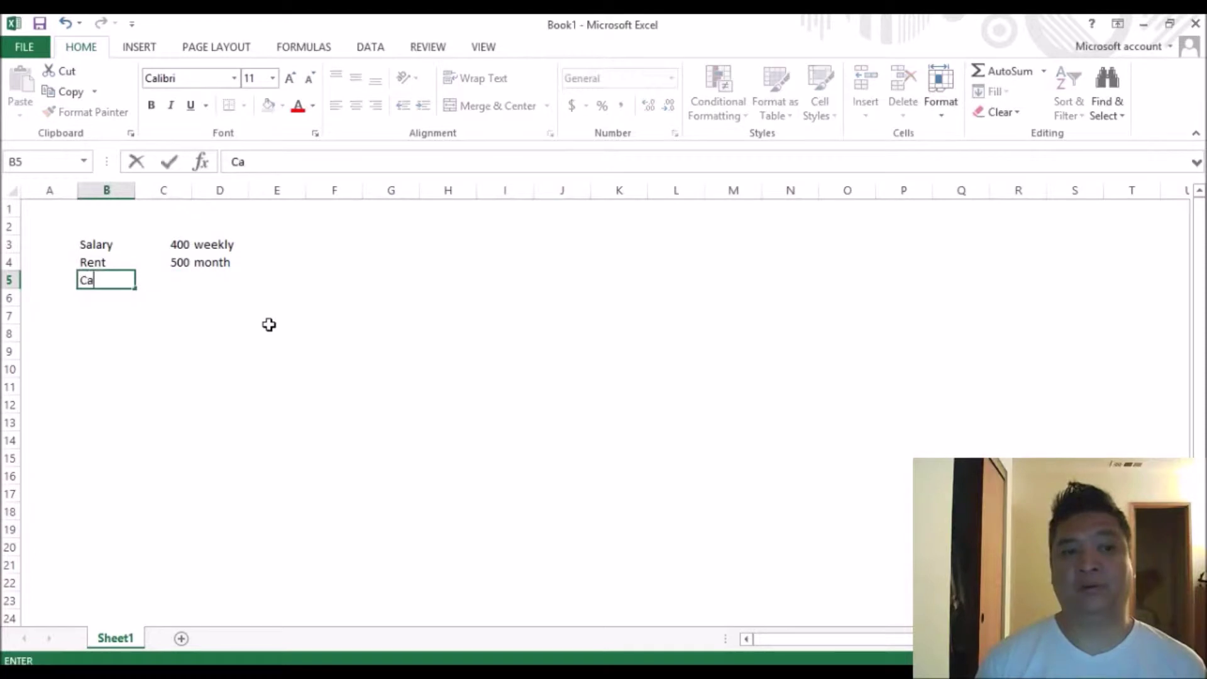
{"action": "key", "text": "Tab"}
{"action": "type", "text": "400"}
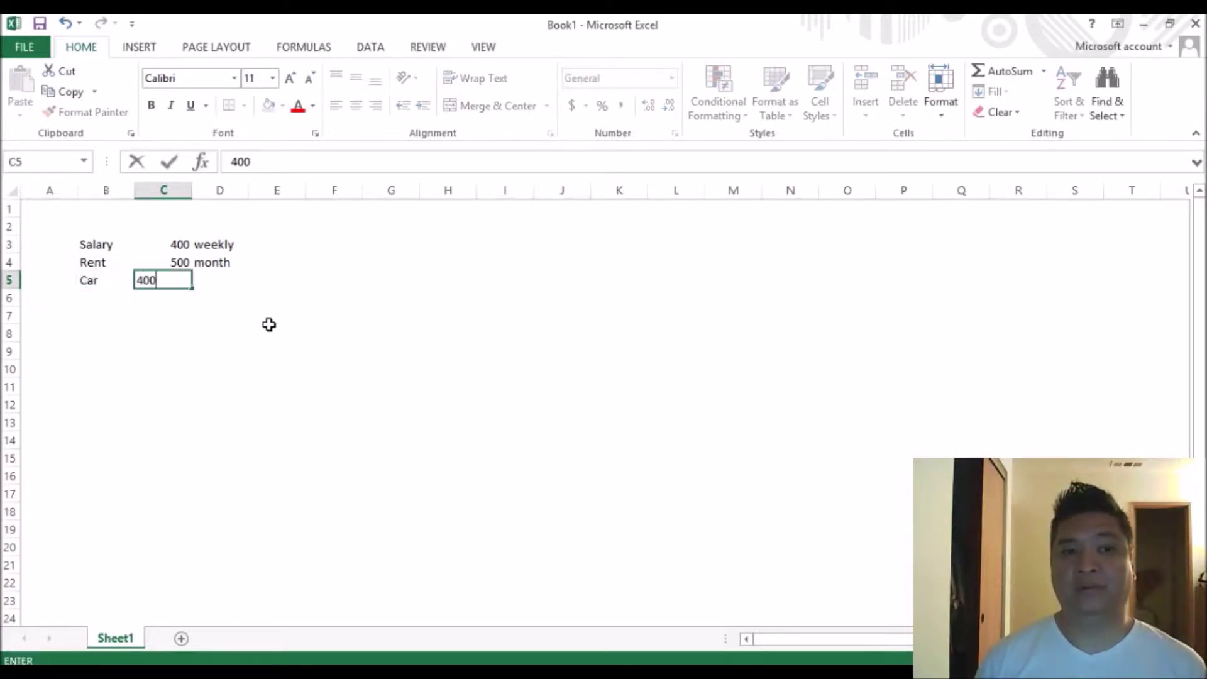
{"action": "key", "text": "Tab"}
{"action": "type", "text": "month"}
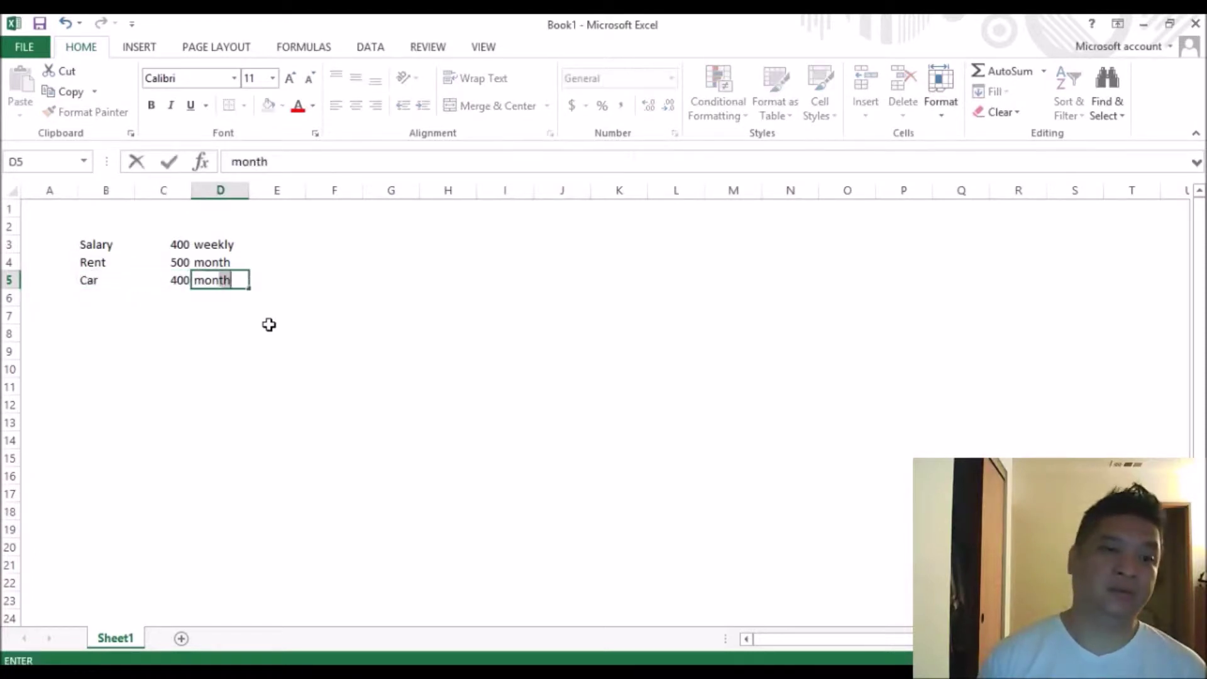
{"action": "key", "text": "Return"}
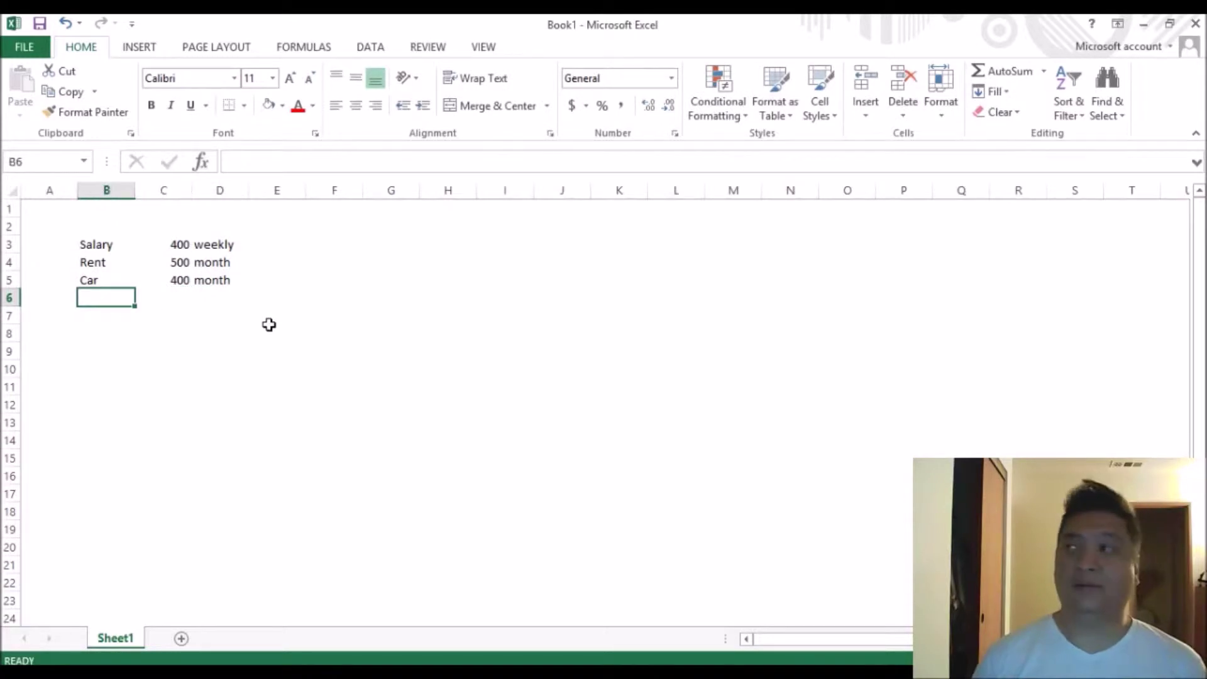
Enter the label "Entertainment" in B6 and auto-fit column B to its contents.
{"action": "type", "text": "Enterm"}
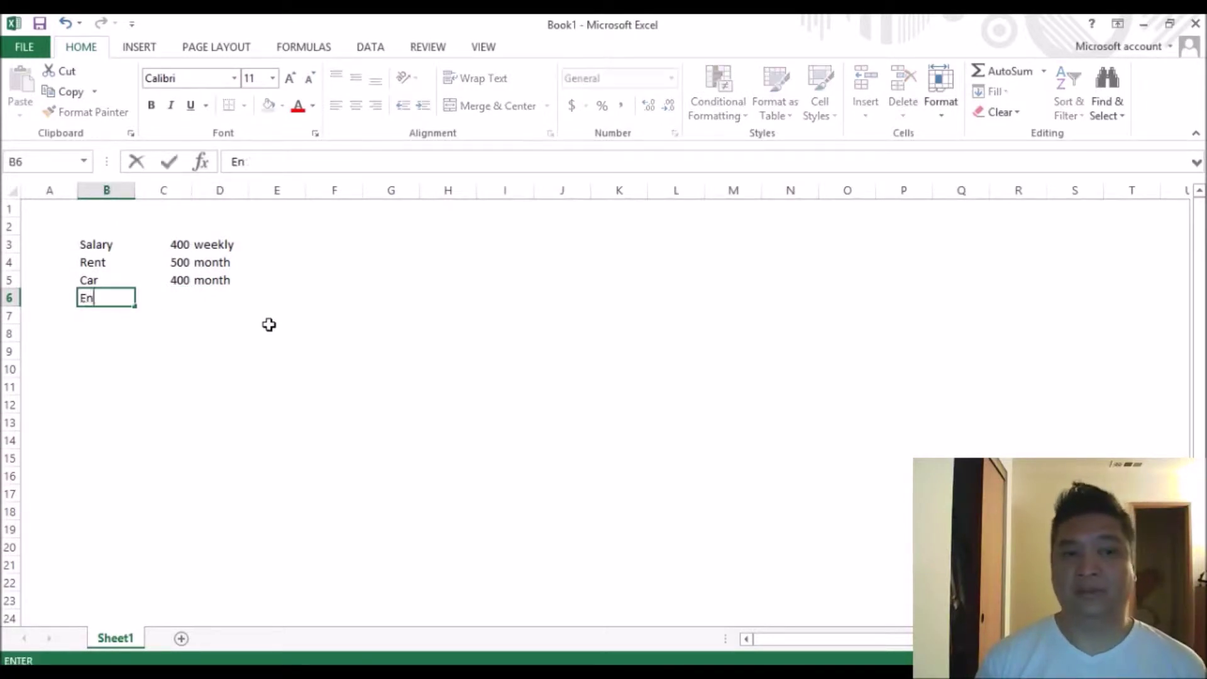
{"action": "key", "text": "BackSpace"}
{"action": "type", "text": "tainment"}
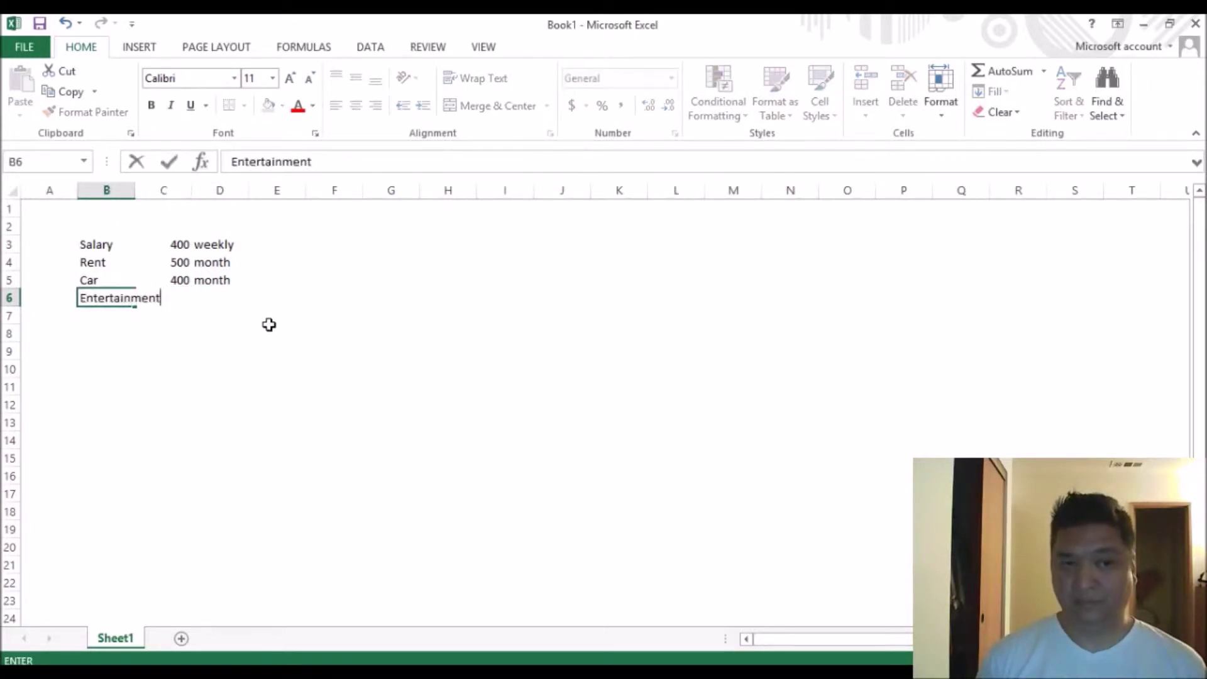
{"action": "key", "text": "Tab"}
{"action": "key", "text": "Tab"}
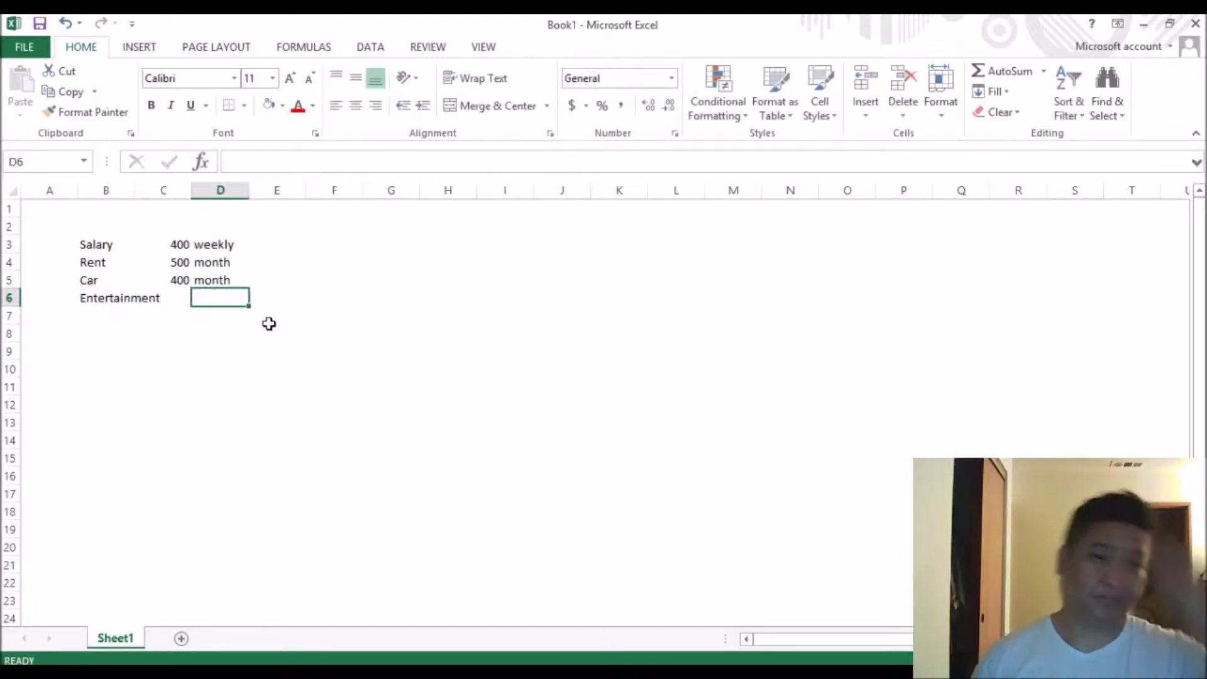
{"action": "double_click", "coordinate": [135, 192]}
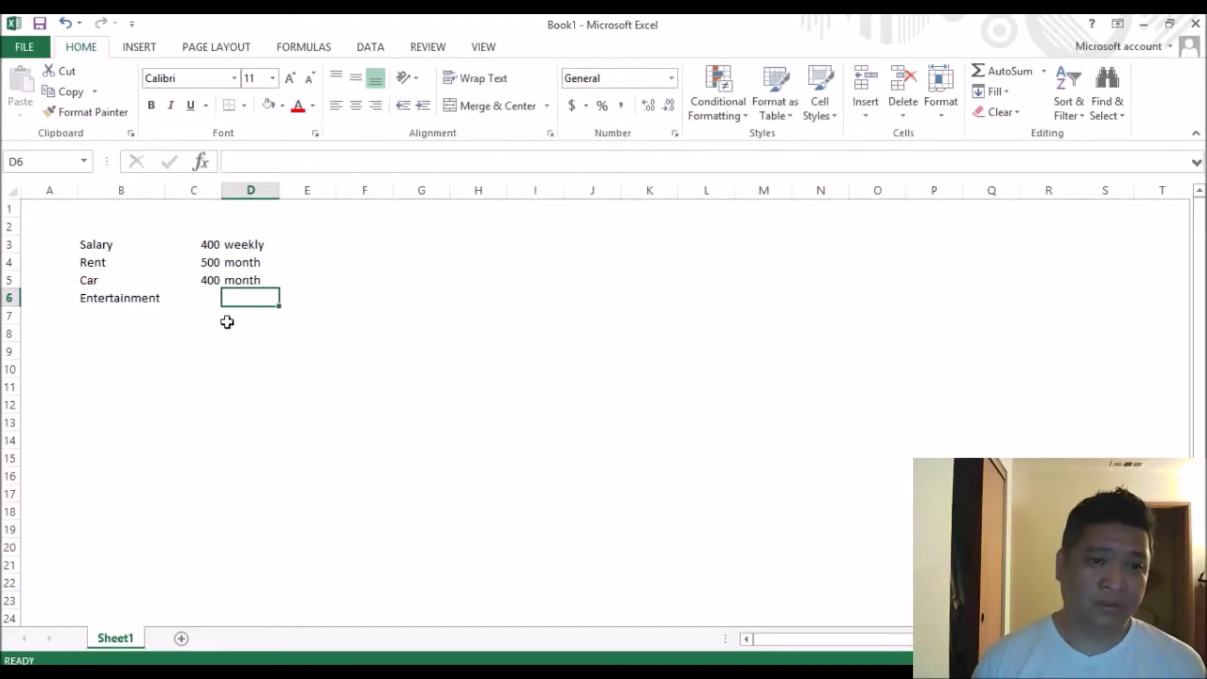
Fill in the Entertainment row with 30 in C6 and "weekly" in D6.
{"action": "left_click", "coordinate": [210, 302]}
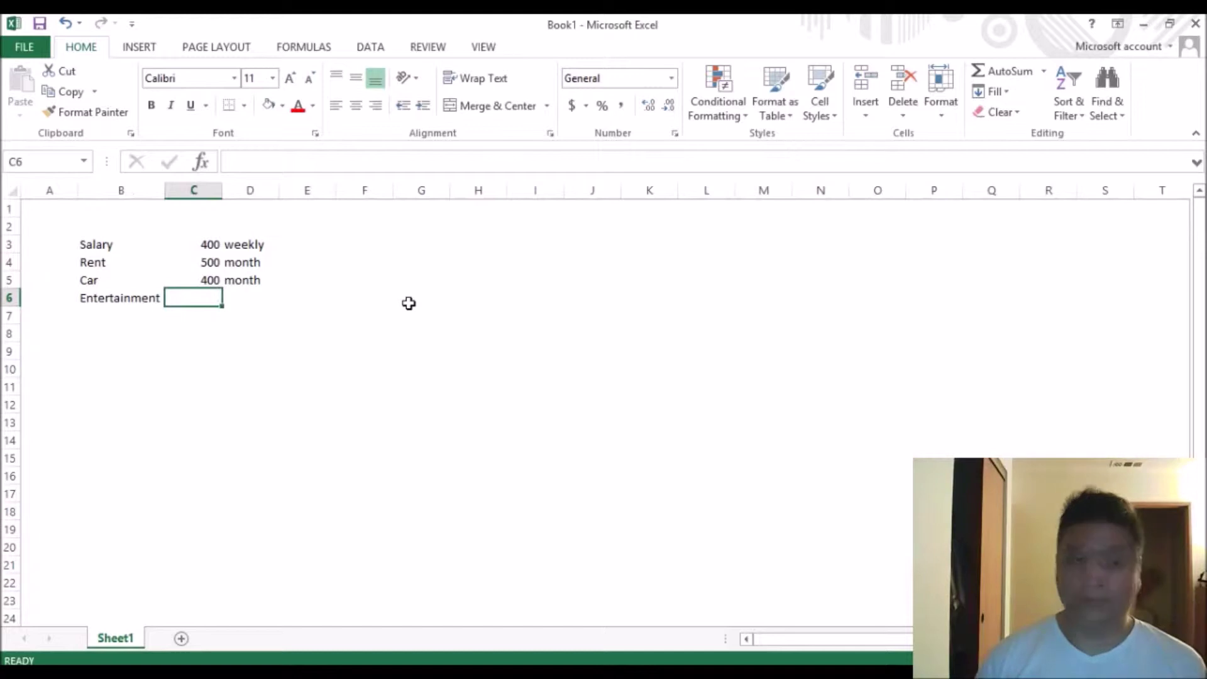
{"action": "type", "text": "30"}
{"action": "key", "text": "Tab"}
{"action": "type", "text": "we"}
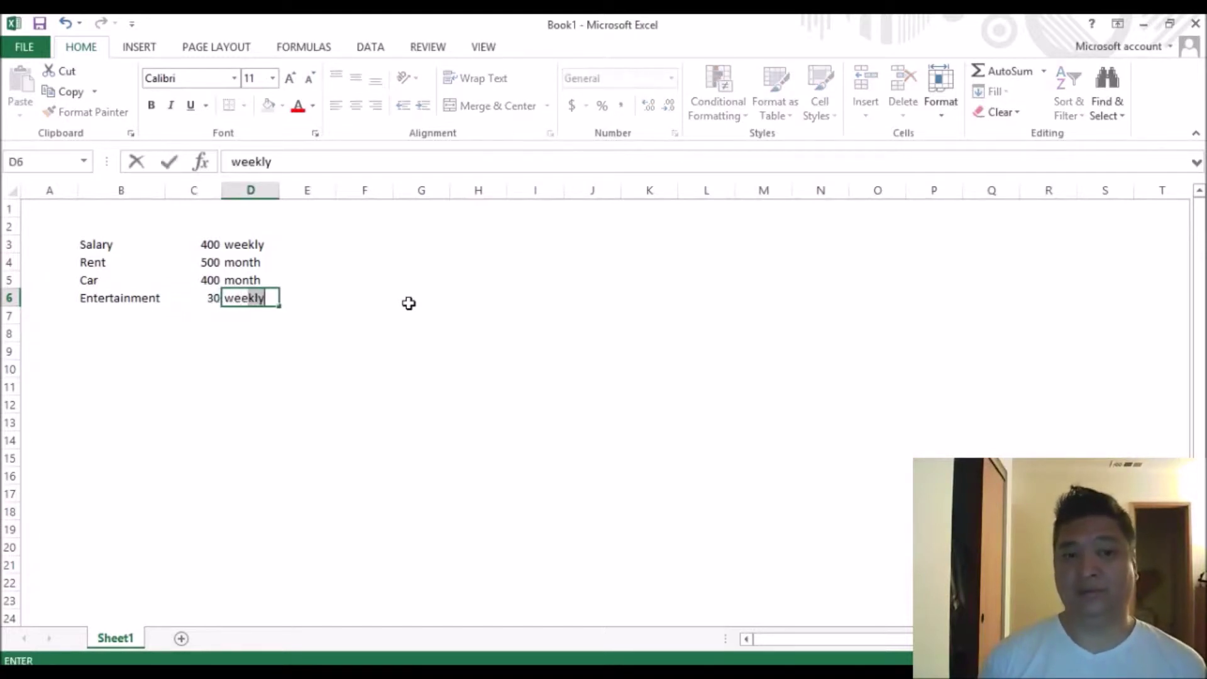
{"action": "key", "text": "Return"}
Add the first credit card expense in row 7: "CC 1" in B7, 30 in C7 and "month" in D7.
{"action": "key", "text": "Left"}
{"action": "key", "text": "Left"}
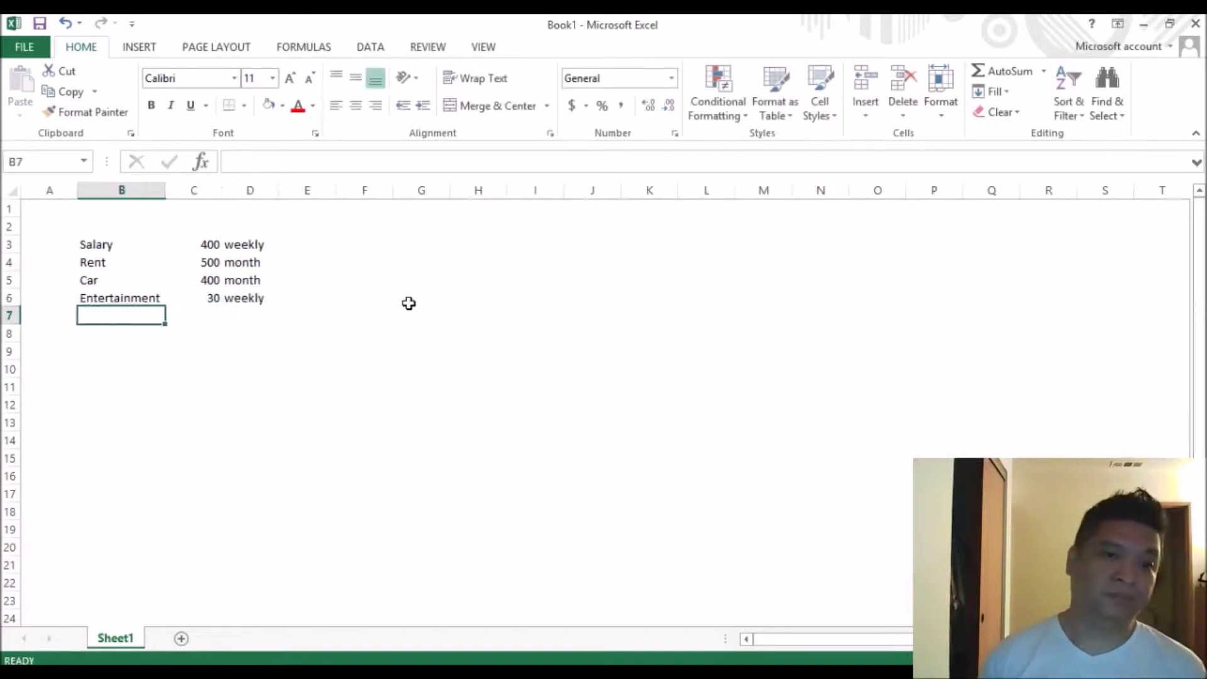
{"action": "type", "text": "CC 1"}
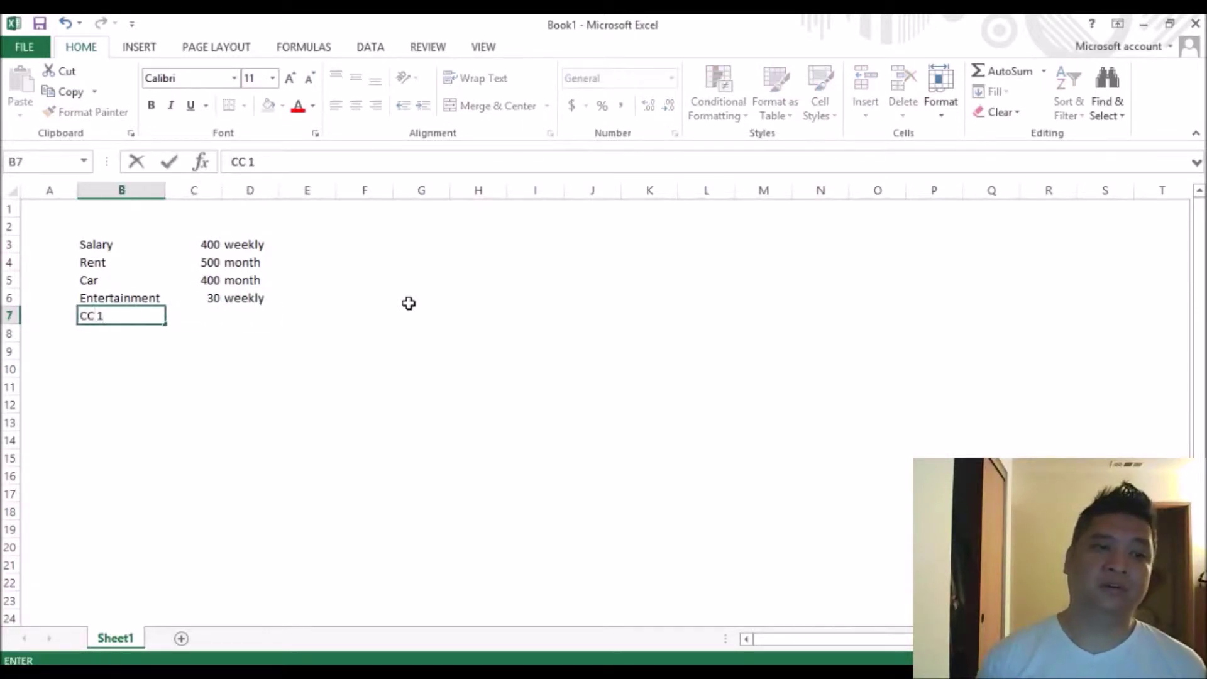
{"action": "key", "text": "Tab"}
{"action": "type", "text": "30"}
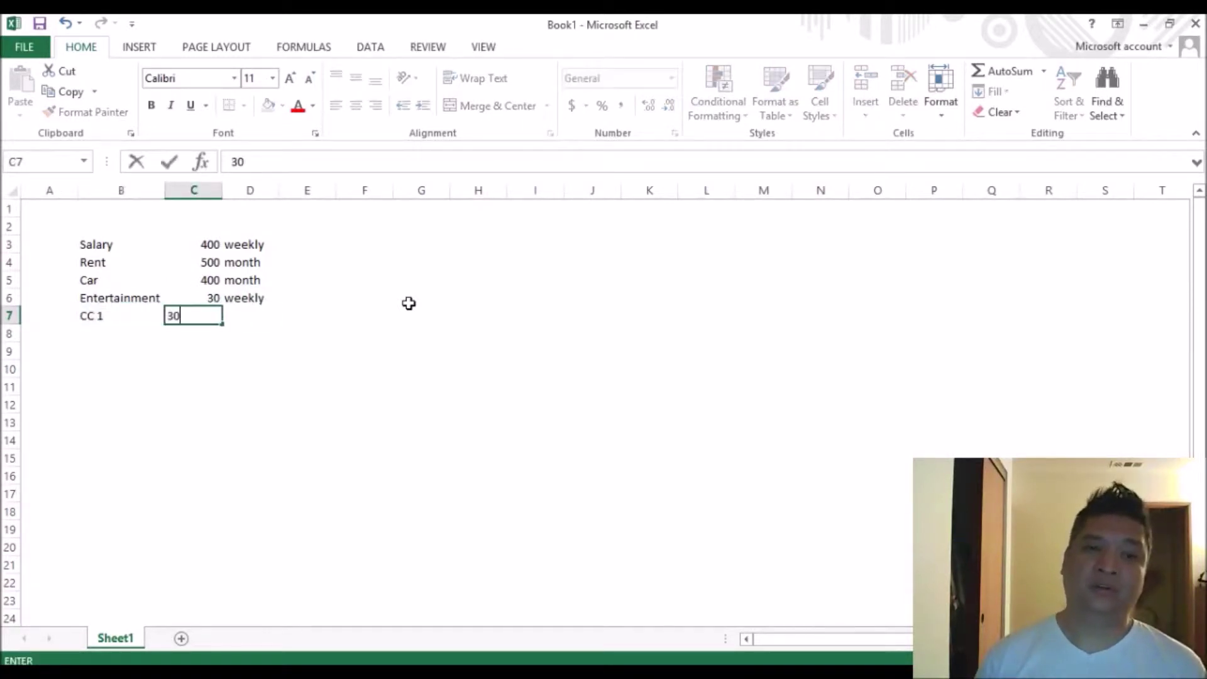
{"action": "key", "text": "Tab"}
{"action": "type", "text": "month"}
{"action": "key", "text": "Return"}
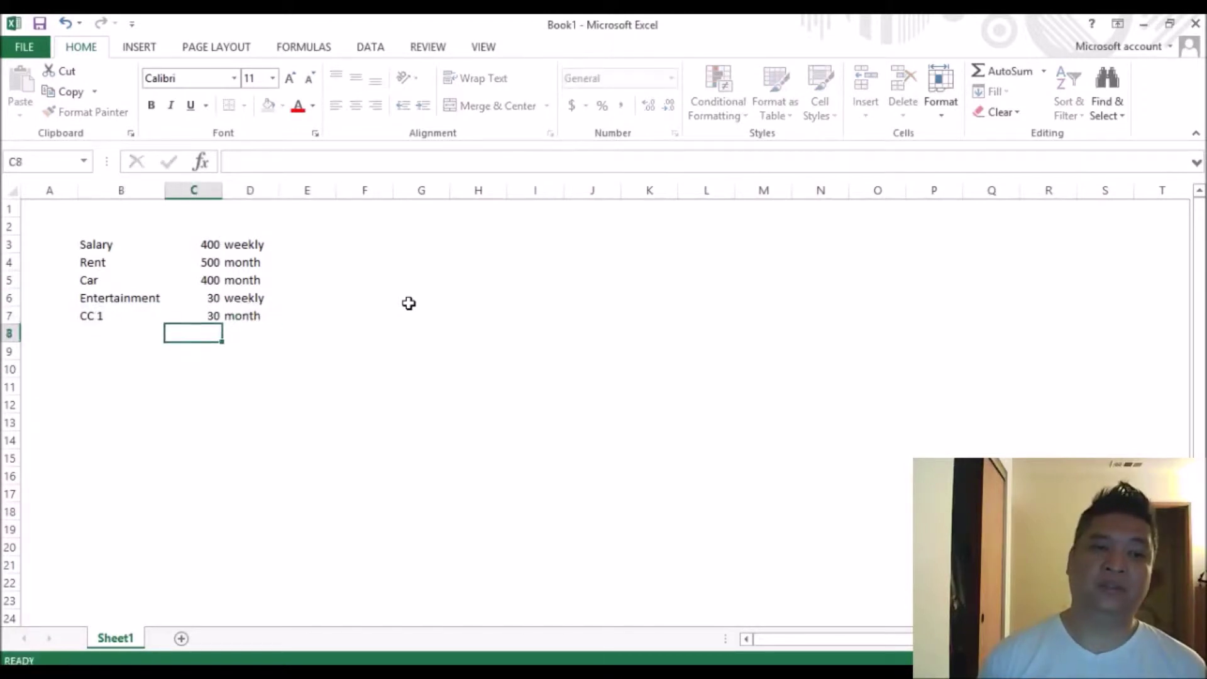
Add the second credit card expense in row 8: "CC 2" in B8, 30 in C8 and "month" in D8.
{"action": "key", "text": "Left"}
{"action": "key", "text": "alt"}
{"action": "key", "text": "Escape"}
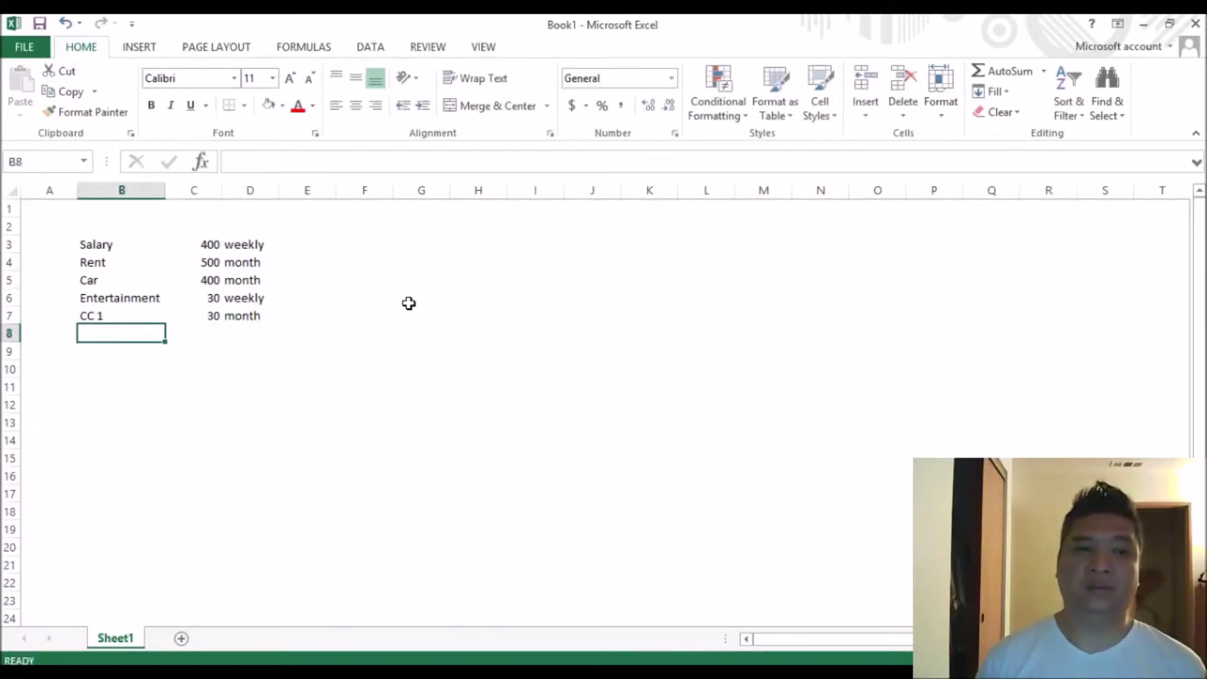
{"action": "type", "text": "CC 2"}
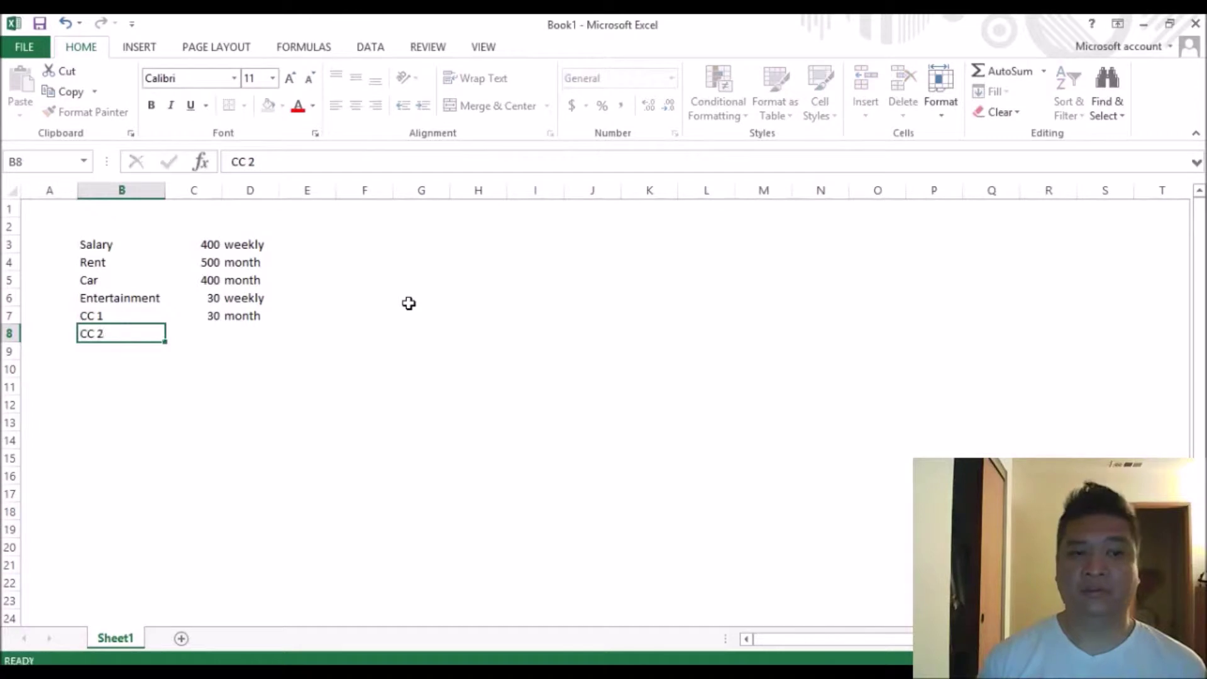
{"action": "key", "text": "Tab"}
{"action": "type", "text": "3.0"}
{"action": "key", "text": "BackSpace"}
{"action": "key", "text": "BackSpace"}
{"action": "type", "text": "0"}
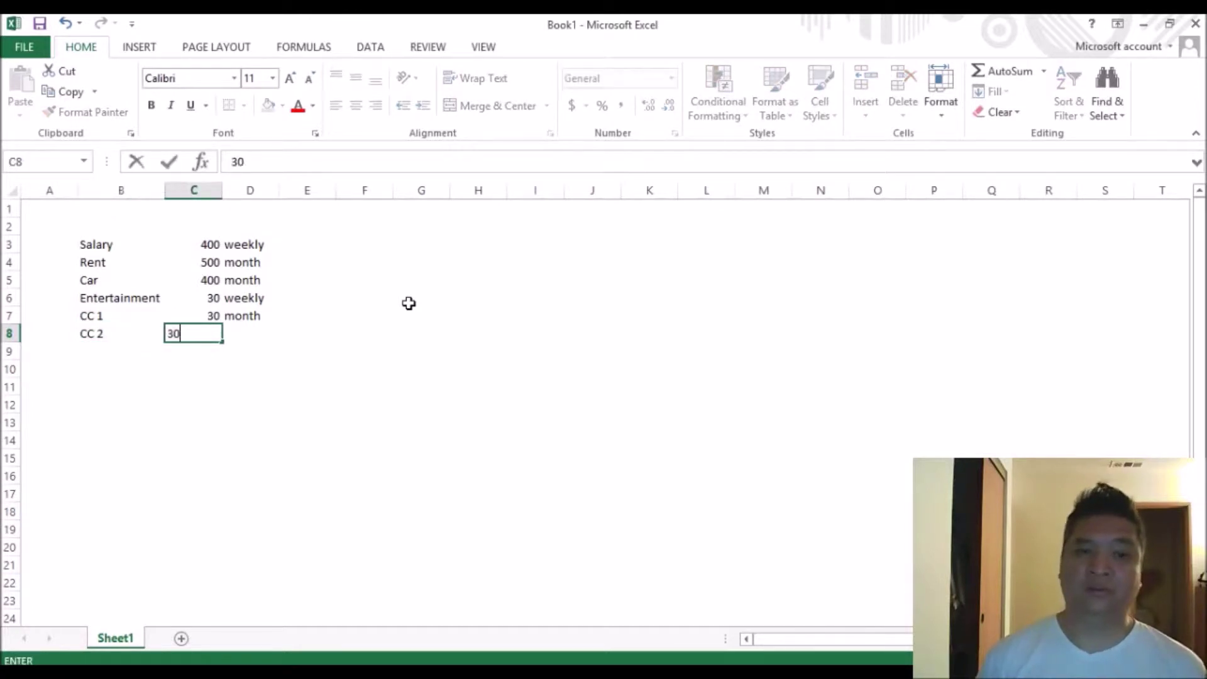
{"action": "key", "text": "Tab"}
{"action": "type", "text": "month"}
{"action": "key", "text": "Return"}
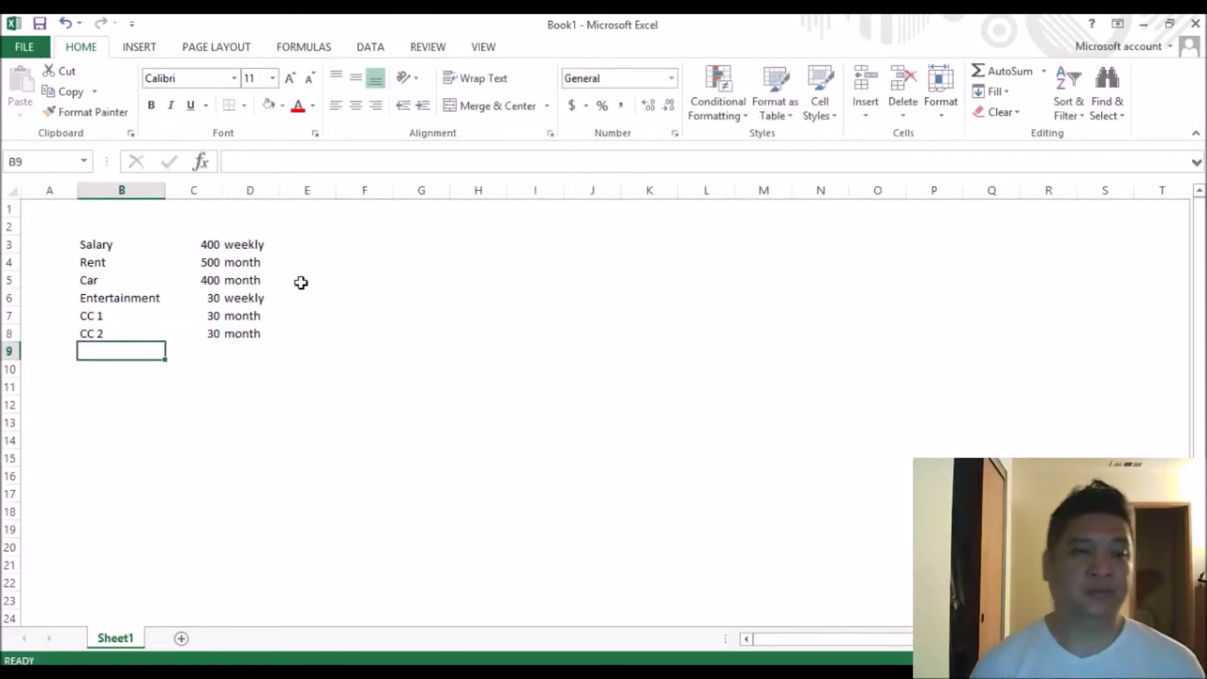
Increase the font size of the entire sheet to 24.
{"action": "left_click", "coordinate": [12, 189]}
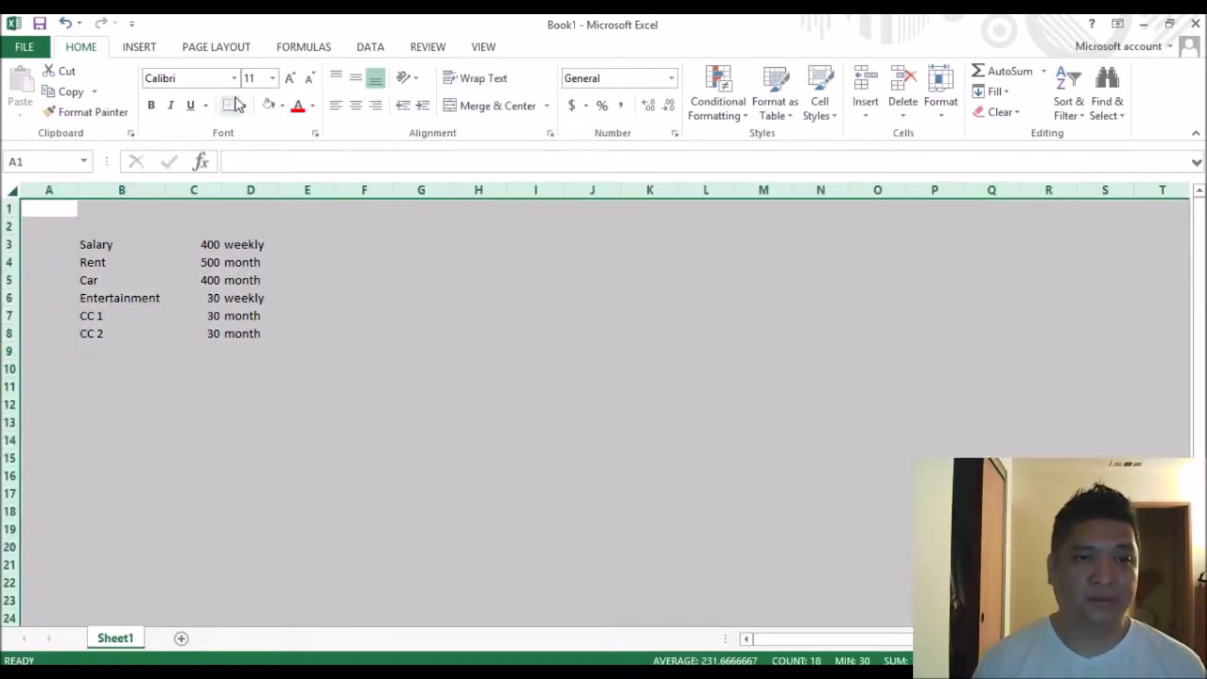
{"action": "left_click", "coordinate": [288, 77]}
{"action": "left_click", "coordinate": [288, 77]}
{"action": "left_click", "coordinate": [288, 77]}
{"action": "left_click", "coordinate": [288, 77]}
{"action": "left_click", "coordinate": [288, 77]}
{"action": "left_click", "coordinate": [288, 77]}
{"action": "left_click", "coordinate": [288, 76]}
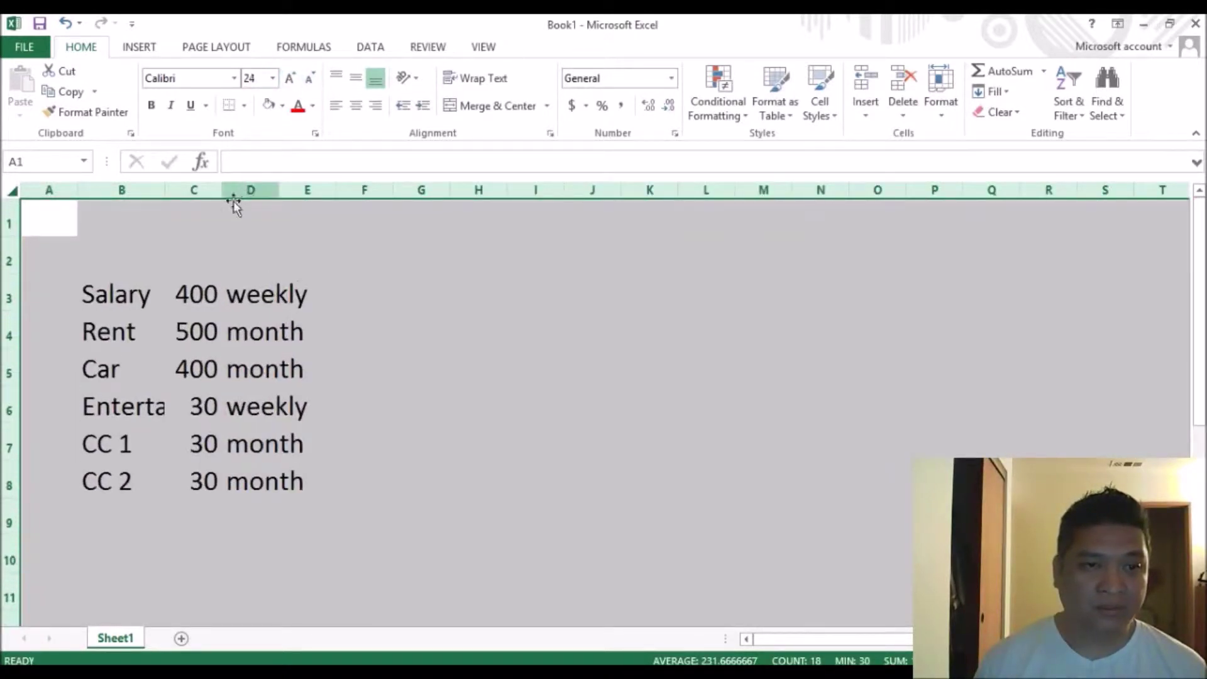
Auto-fit the sheet's column widths to the enlarged text and deselect the whole sheet.
{"action": "double_click", "coordinate": [164, 189]}
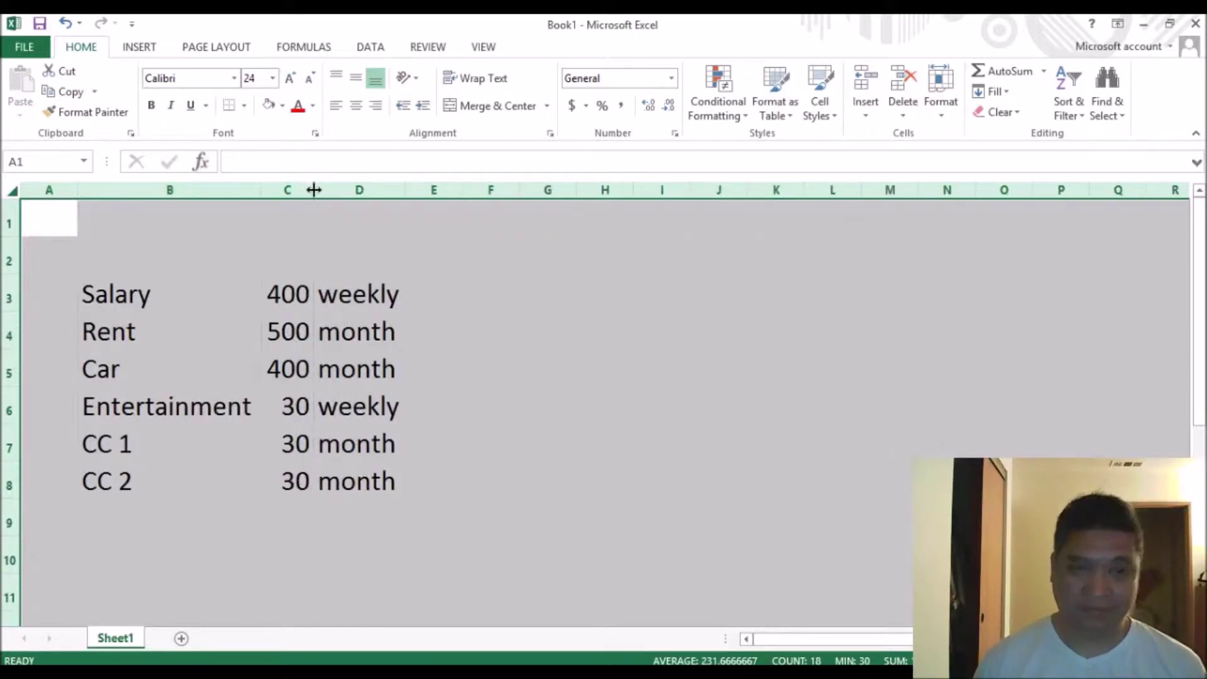
{"action": "left_click", "coordinate": [230, 459]}
{"action": "left_click", "coordinate": [135, 503]}
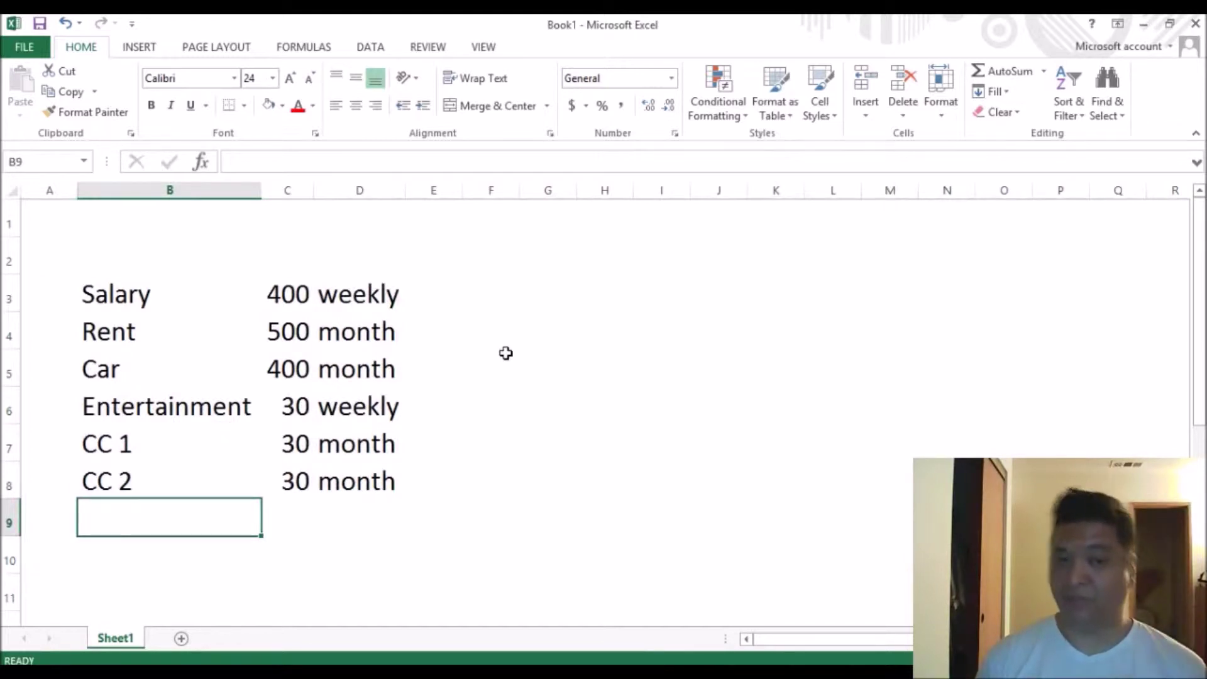
Start a weekly column beside the list with the salary: 400 in G3 and "weekly" in H3.
{"action": "key", "text": "Right"}
{"action": "key", "text": "Right"}
{"action": "key", "text": "Right"}
{"action": "key", "text": "Right"}
{"action": "key", "text": "Right"}
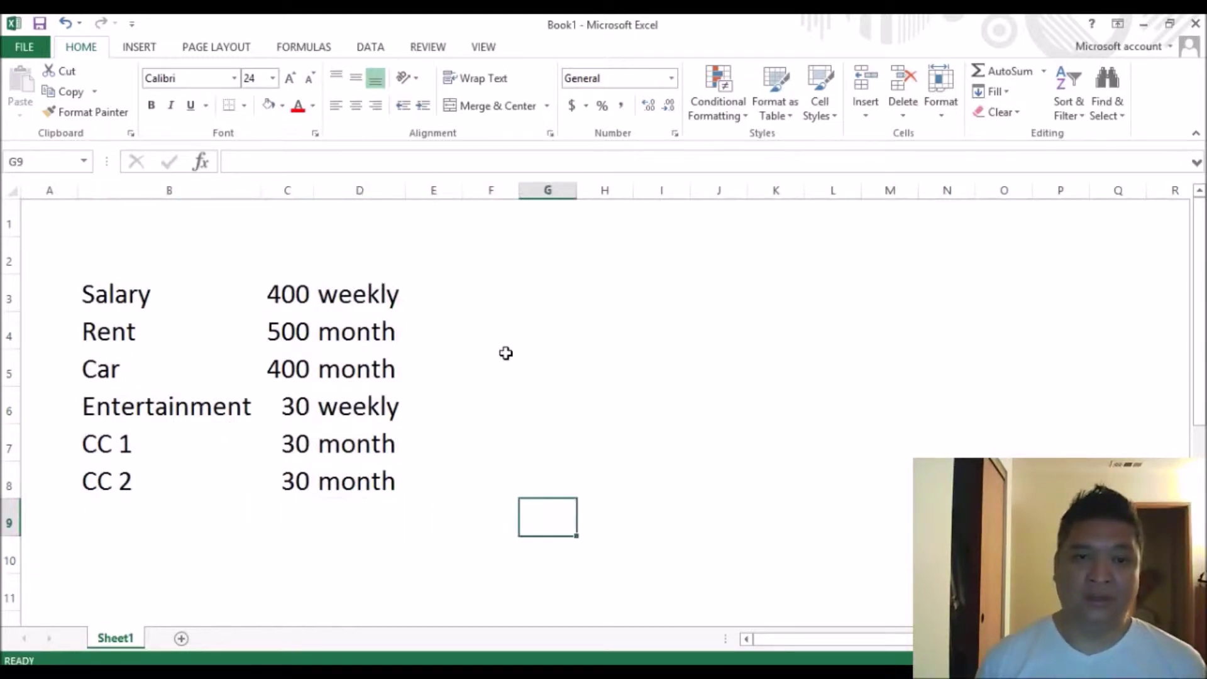
{"action": "key", "text": "Up"}
{"action": "key", "text": "Up"}
{"action": "key", "text": "Up"}
{"action": "key", "text": "Up"}
{"action": "key", "text": "Up"}
{"action": "key", "text": "Up"}
{"action": "key", "text": "Up"}
{"action": "key", "text": "Down"}
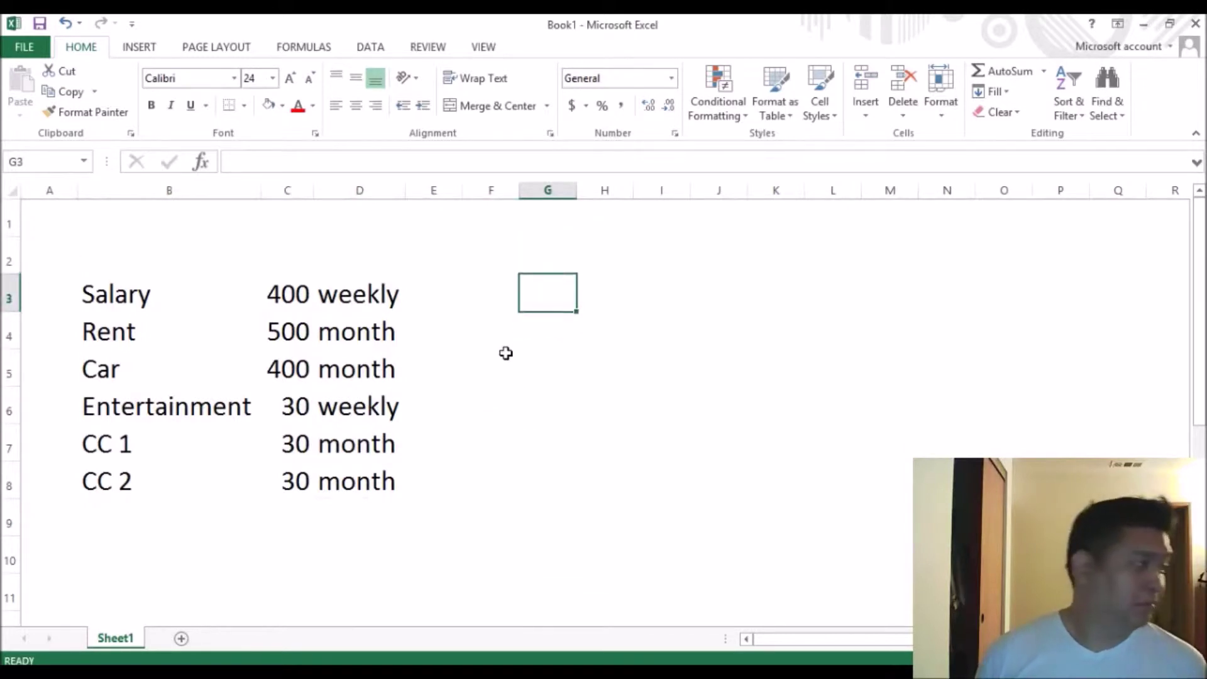
{"action": "key", "text": "Down"}
{"action": "key", "text": "Up"}
{"action": "key", "text": "Left"}
{"action": "key", "text": "Right"}
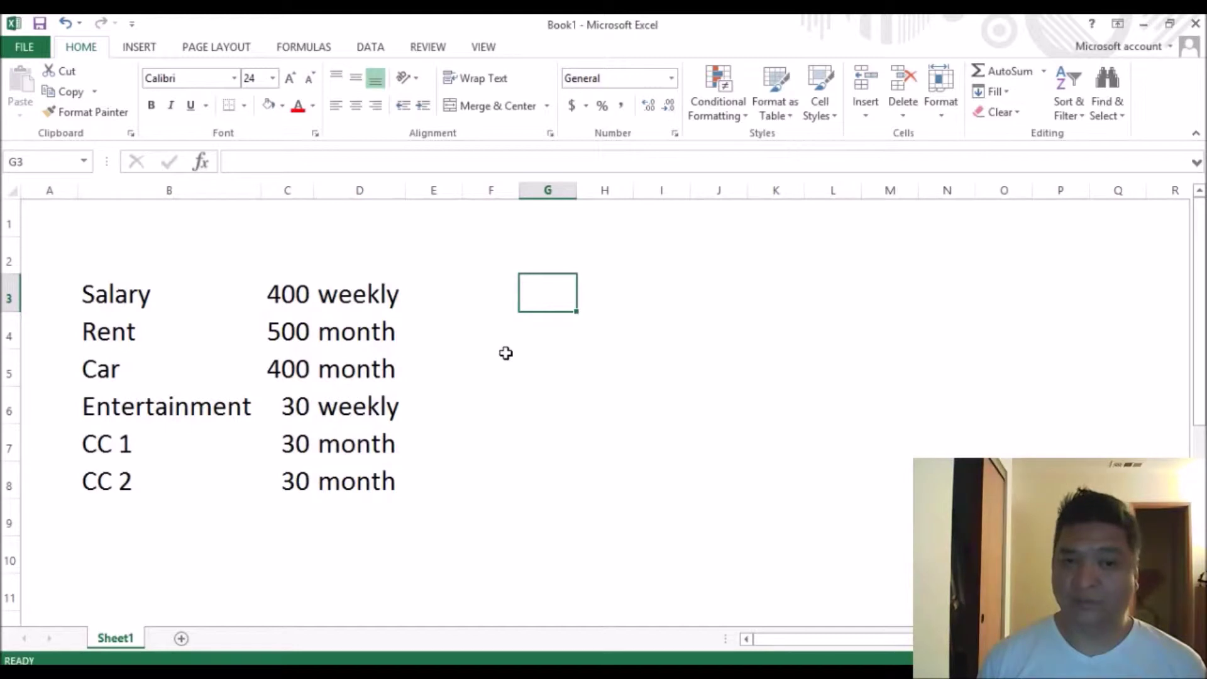
{"action": "key", "text": "Left"}
{"action": "key", "text": "Right"}
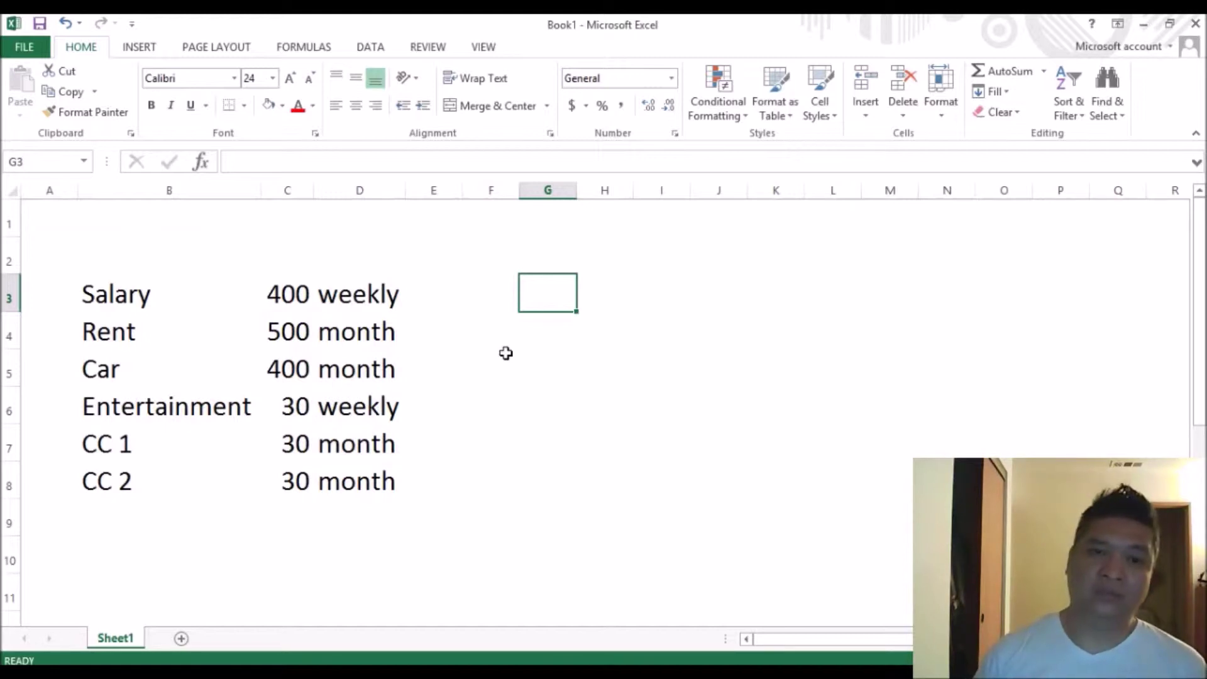
{"action": "type", "text": "400"}
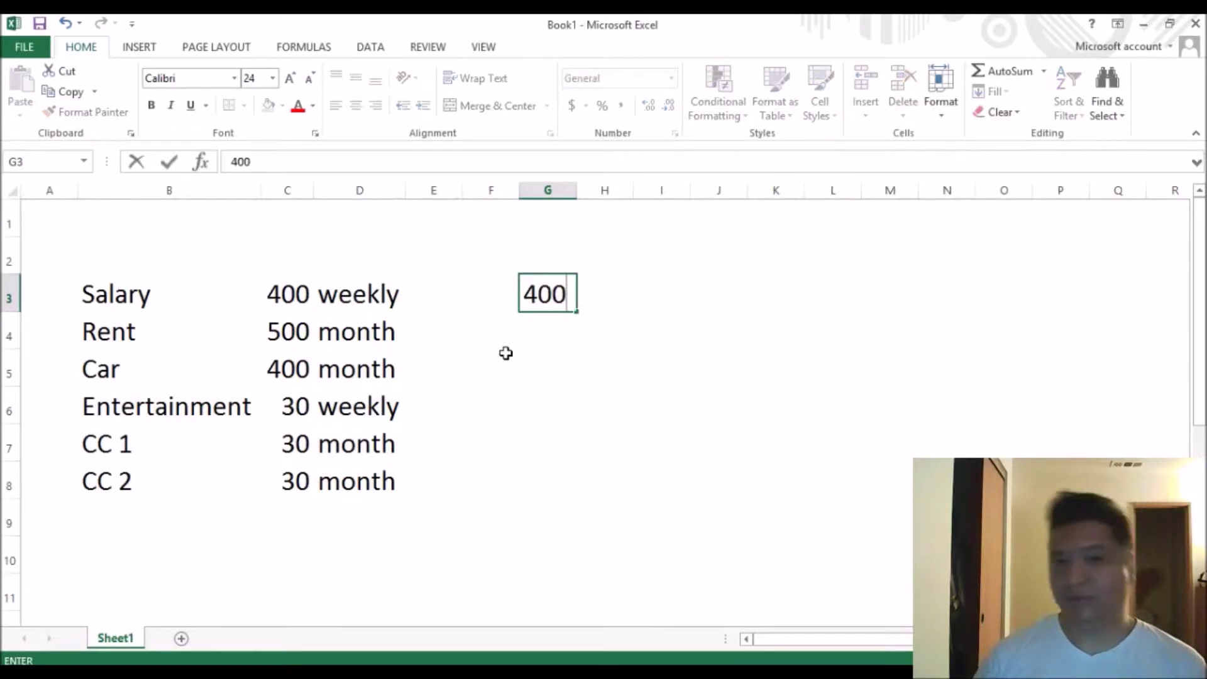
{"action": "key", "text": "Tab"}
{"action": "type", "text": "weekly"}
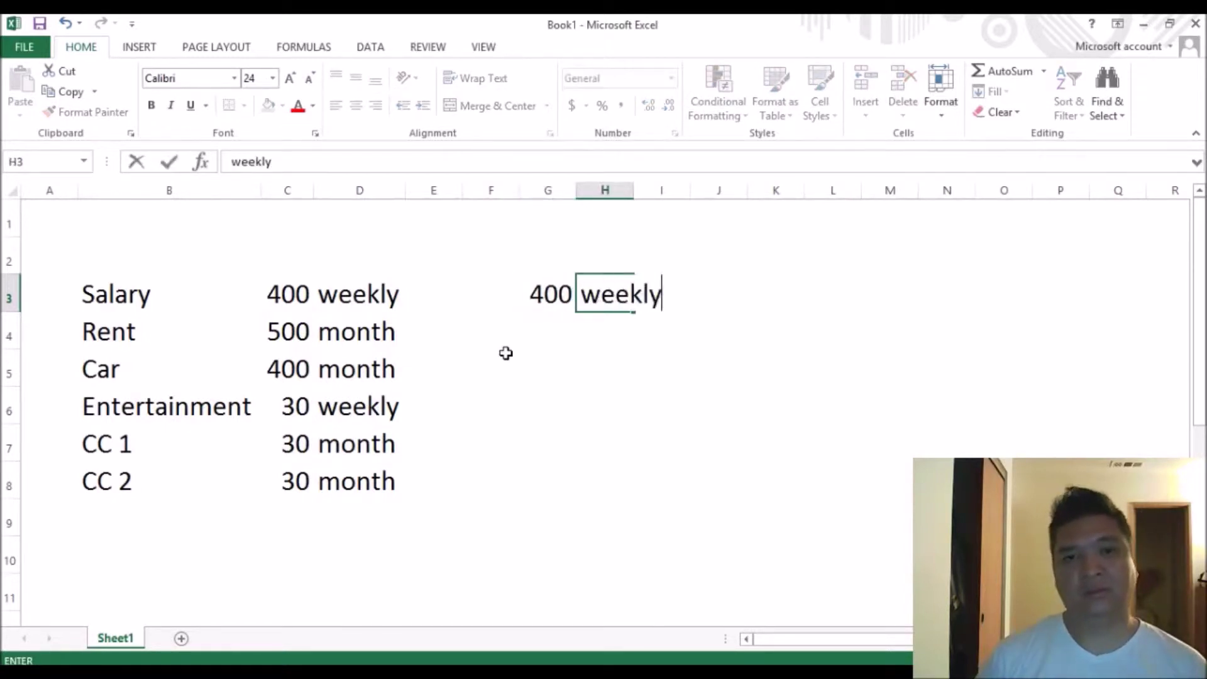
{"action": "key", "text": "Return"}
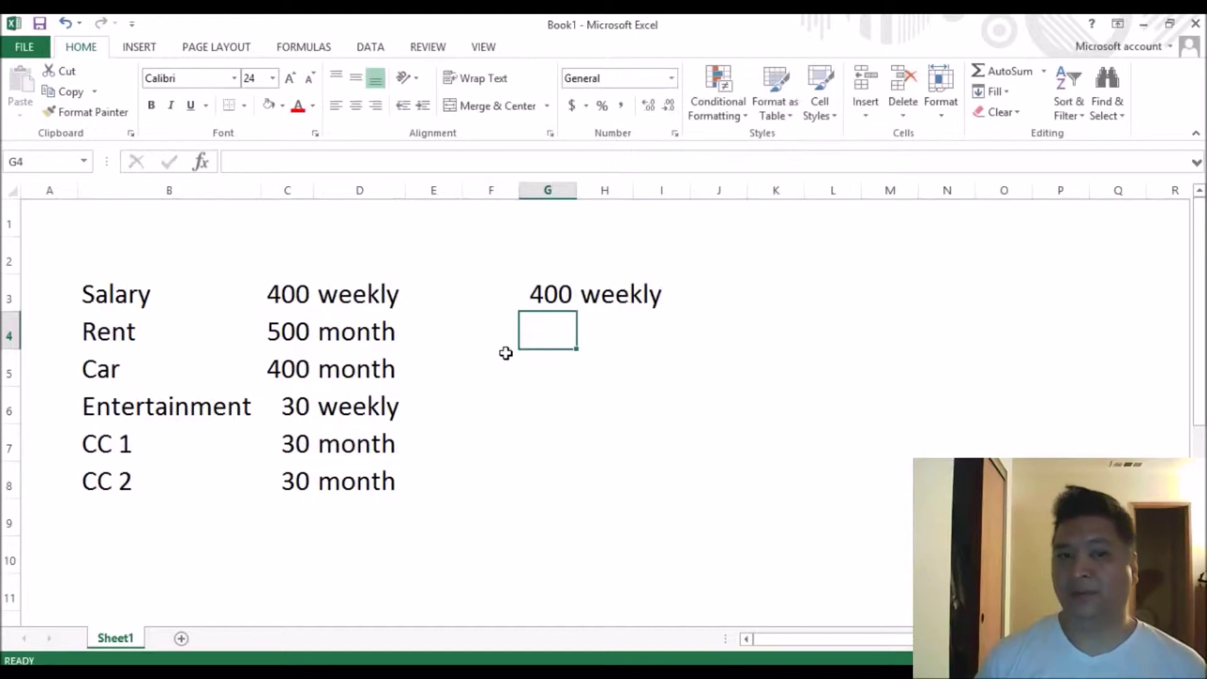
Convert the rent to a weekly amount with =C4/4 in G4 and label it "weekly" in H4.
{"action": "type", "text": "="}
{"action": "key", "text": "Left"}
{"action": "key", "text": "Left"}
{"action": "key", "text": "Left"}
{"action": "key", "text": "Left"}
{"action": "type", "text": "/4"}
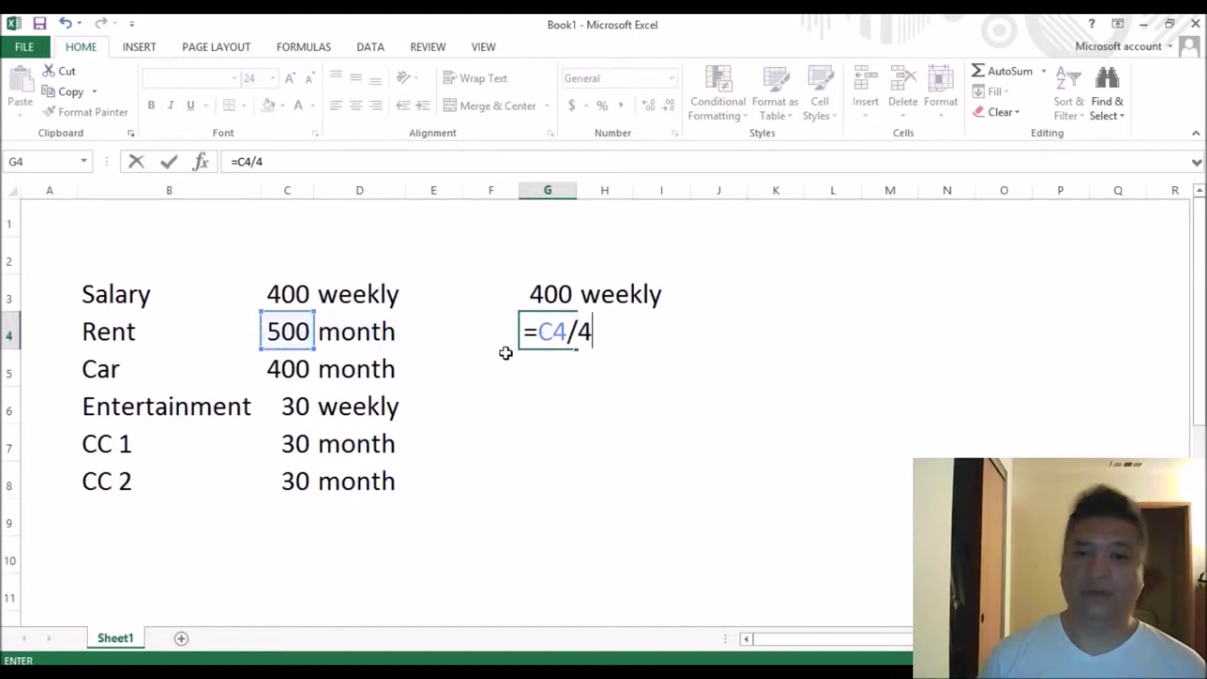
{"action": "key", "text": "Tab"}
{"action": "type", "text": "weekly"}
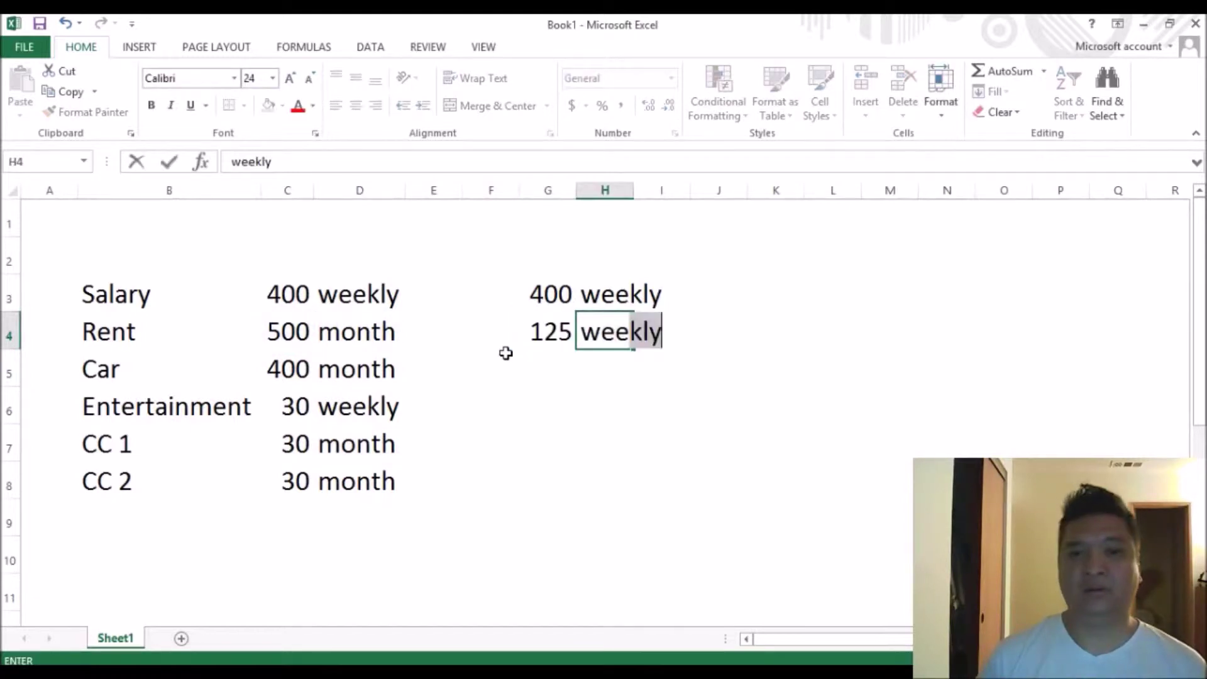
{"action": "key", "text": "Return"}
Convert the car payment to a weekly amount with =C5/4 in G5 and label it "weekly" in H5.
{"action": "key", "text": "Left"}
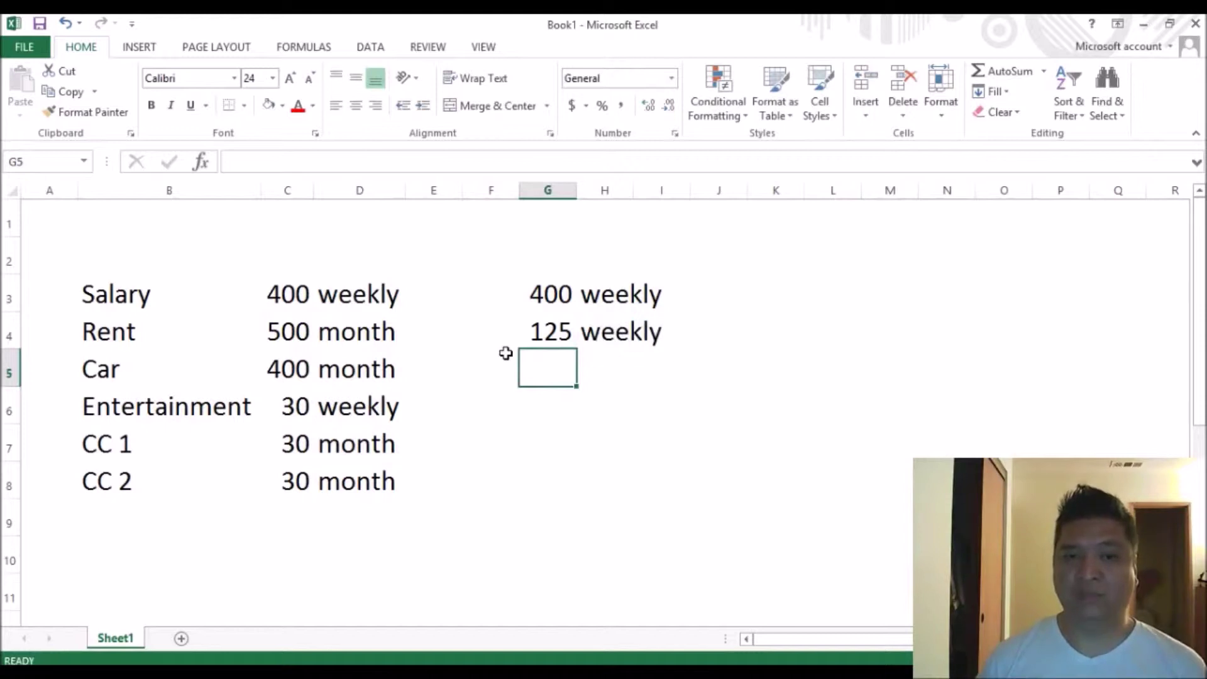
{"action": "type", "text": "="}
{"action": "key", "text": "Left"}
{"action": "key", "text": "Left"}
{"action": "key", "text": "Left"}
{"action": "key", "text": "Left"}
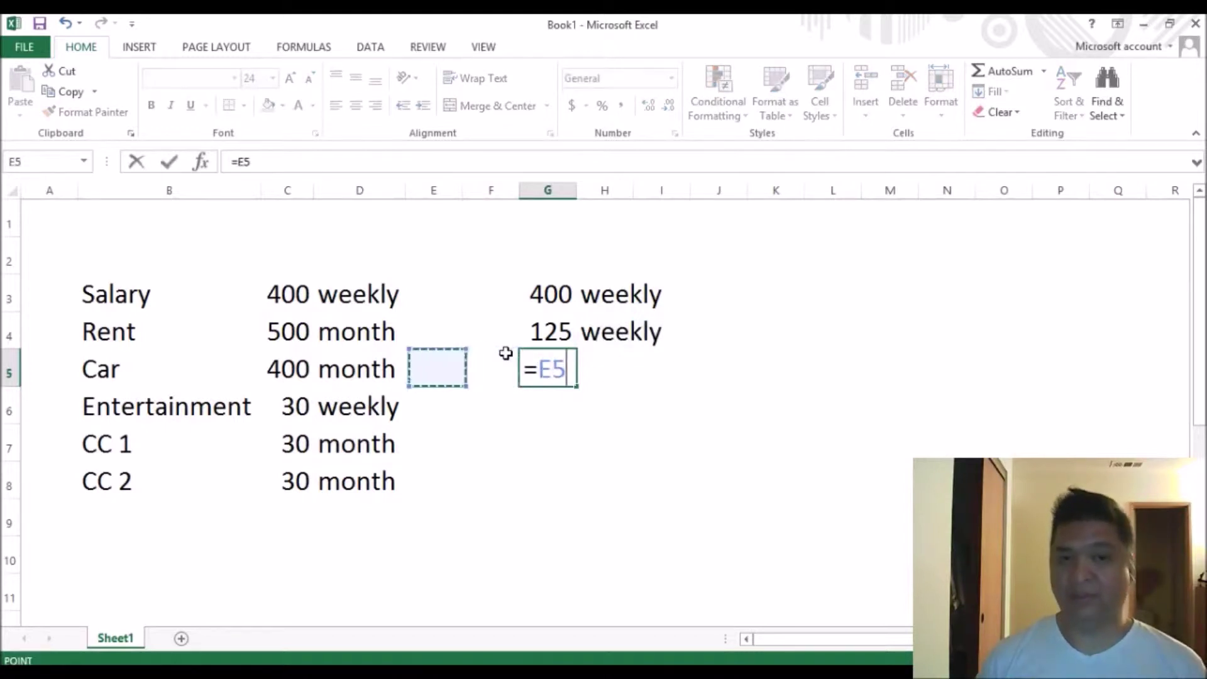
{"action": "type", "text": "/4"}
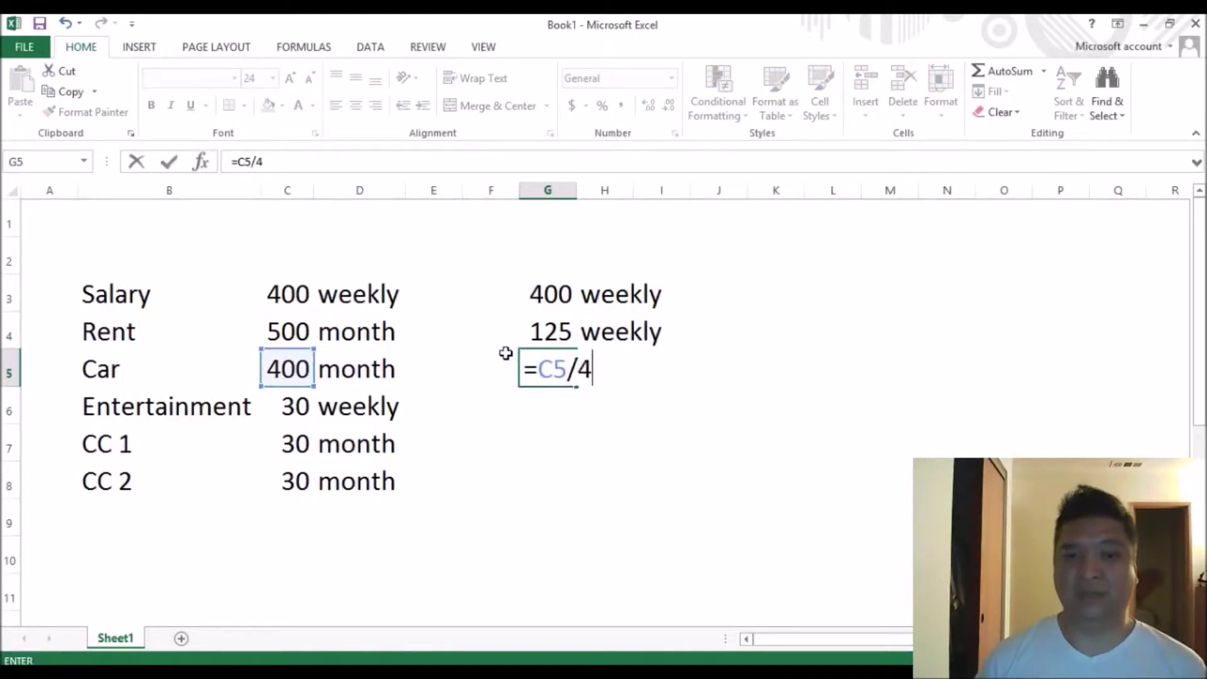
{"action": "key", "text": "Tab"}
{"action": "type", "text": "weekly"}
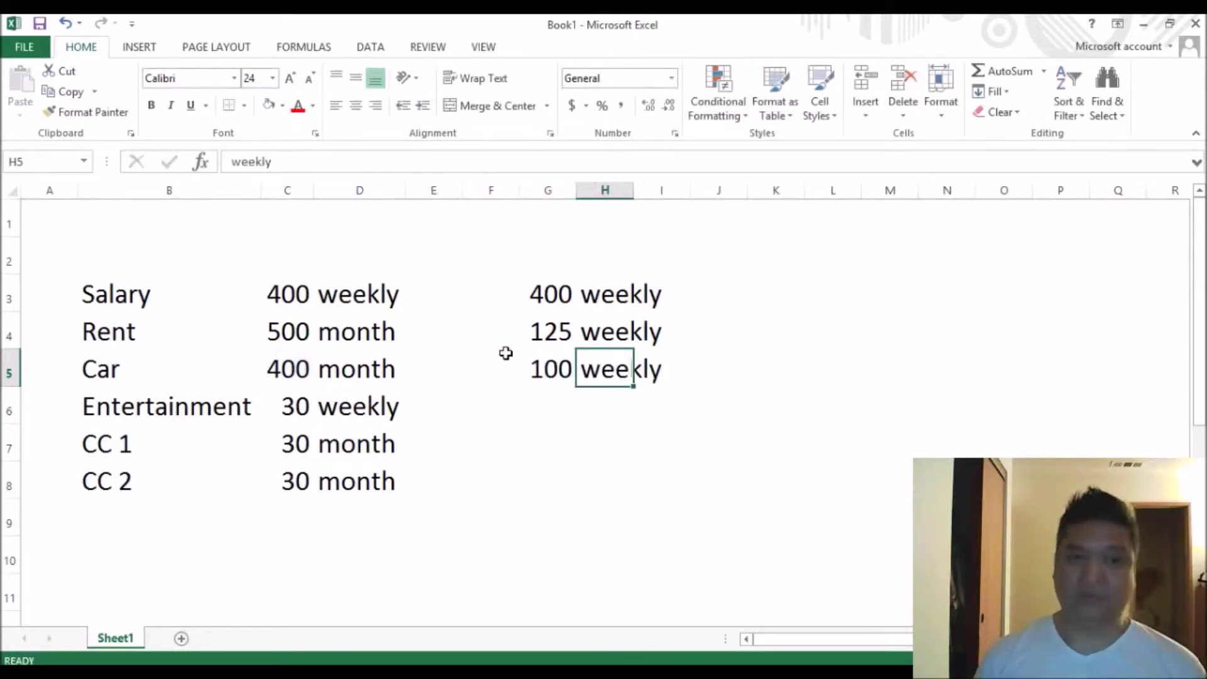
{"action": "key", "text": "Return"}
Enter the weekly entertainment amount as 30 in G6 and label it "weekly" in H6.
{"action": "type", "text": "="}
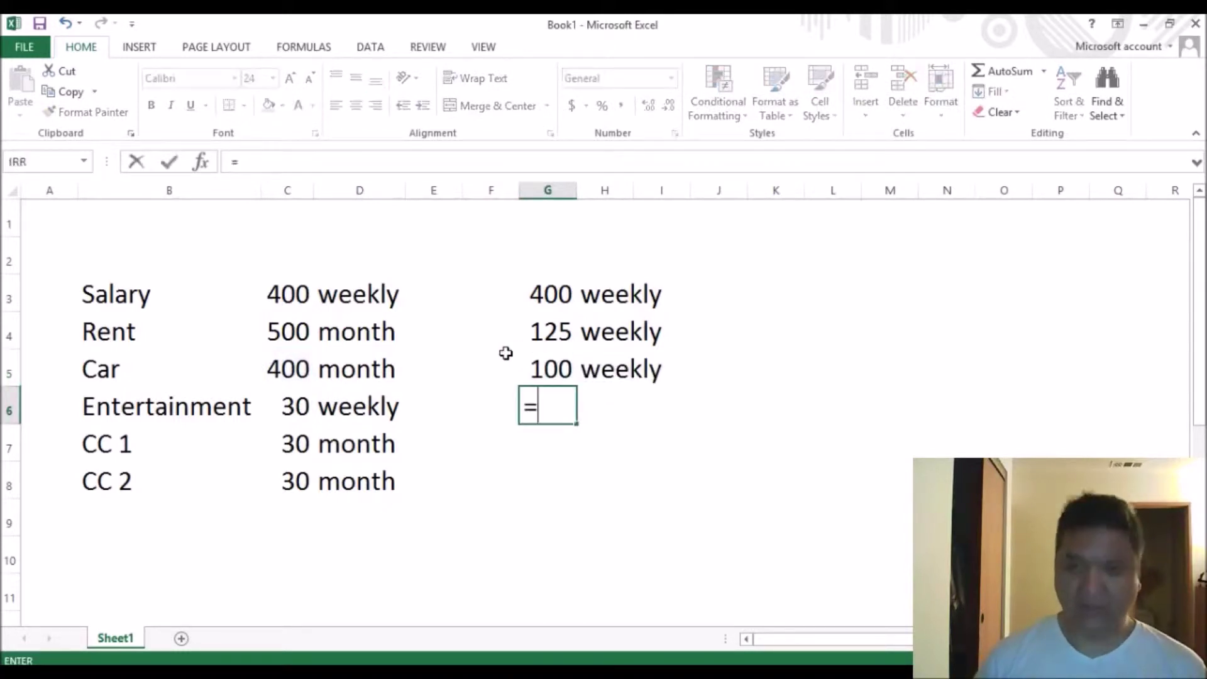
{"action": "key", "text": "BackSpace"}
{"action": "type", "text": "430"}
{"action": "key", "text": "BackSpace"}
{"action": "key", "text": "BackSpace"}
{"action": "key", "text": "BackSpace"}
{"action": "type", "text": "30"}
{"action": "key", "text": "Tab"}
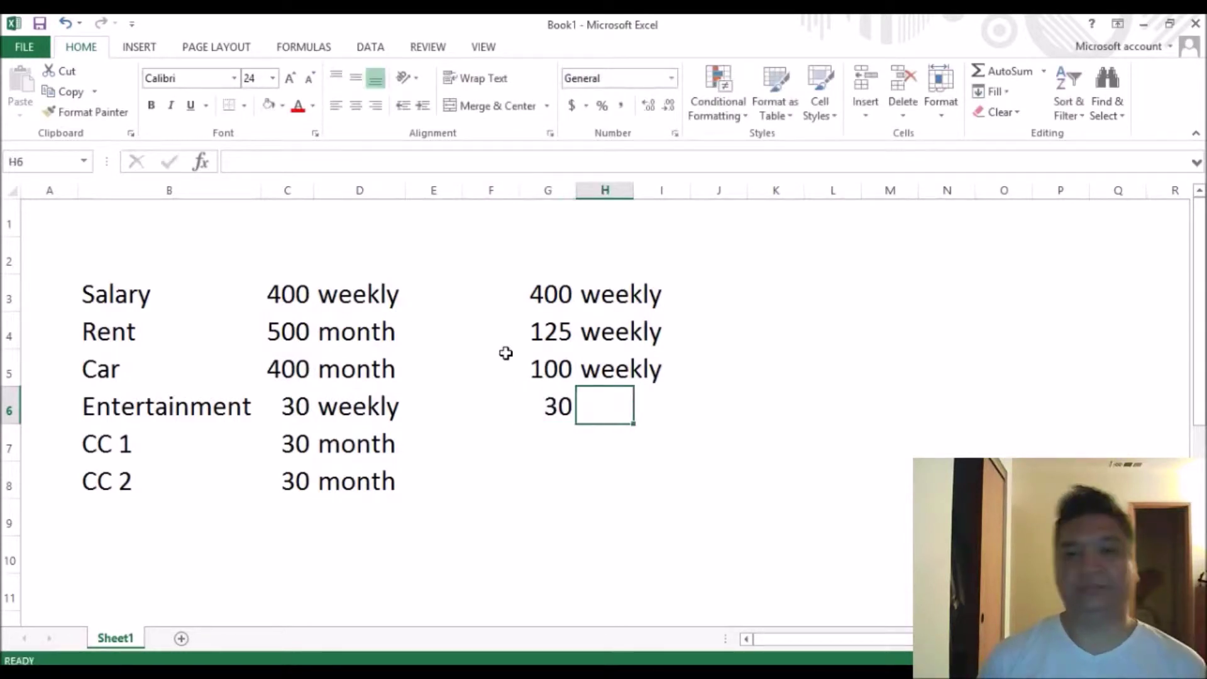
{"action": "type", "text": "weekly"}
{"action": "key", "text": "Return"}
Review the weekly amounts and labels entered so far in G3:H6.
{"action": "key", "text": "Up"}
{"action": "key", "text": "Up"}
{"action": "key", "text": "Up"}
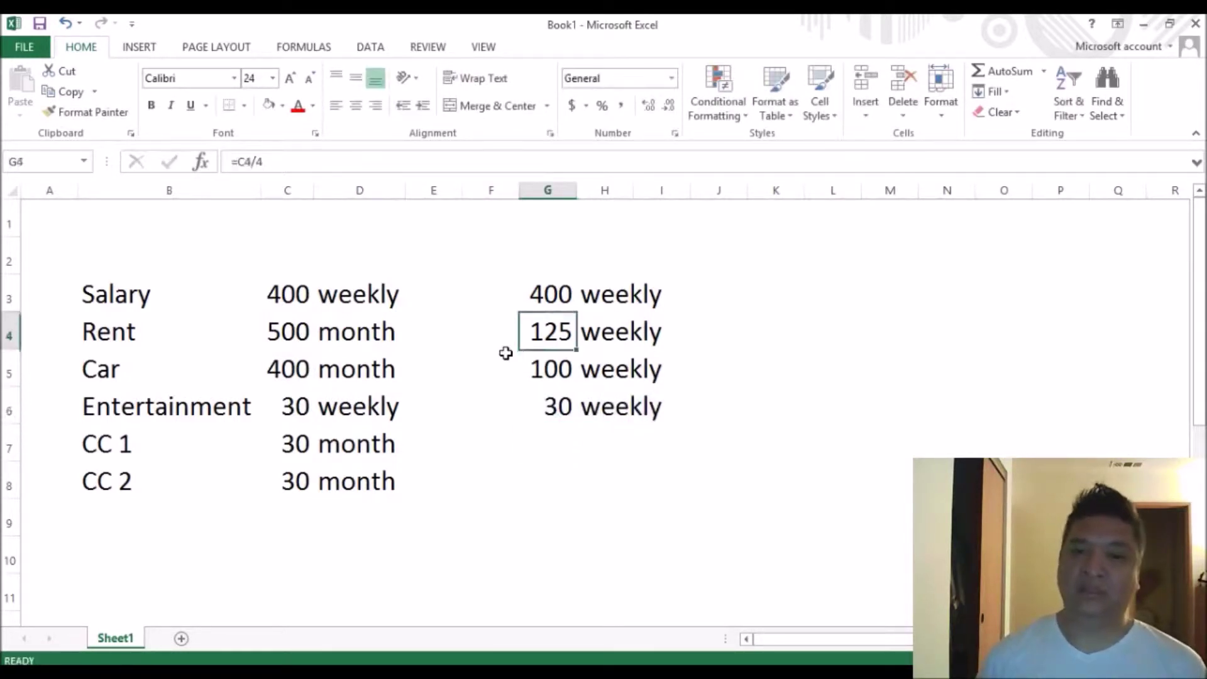
{"action": "key", "text": "Up"}
{"action": "key", "text": "Right"}
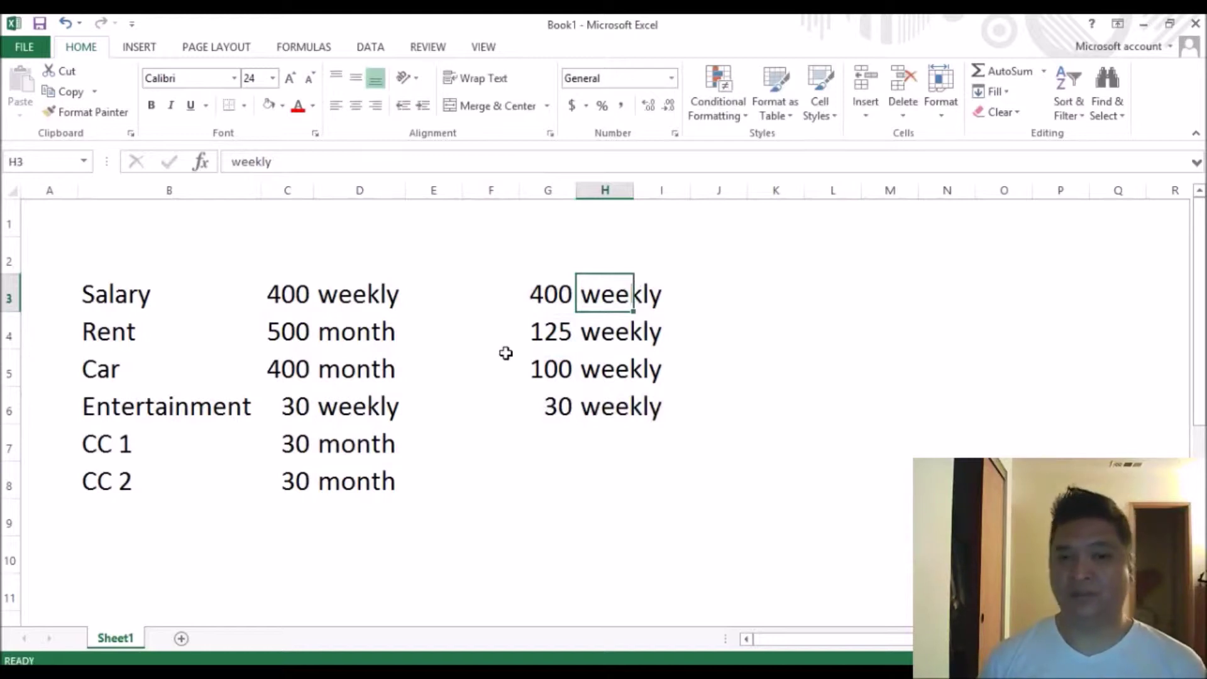
{"action": "key", "text": "Down"}
{"action": "key", "text": "Down"}
{"action": "key", "text": "Down"}
{"action": "key", "text": "Down"}
{"action": "key", "text": "Left"}
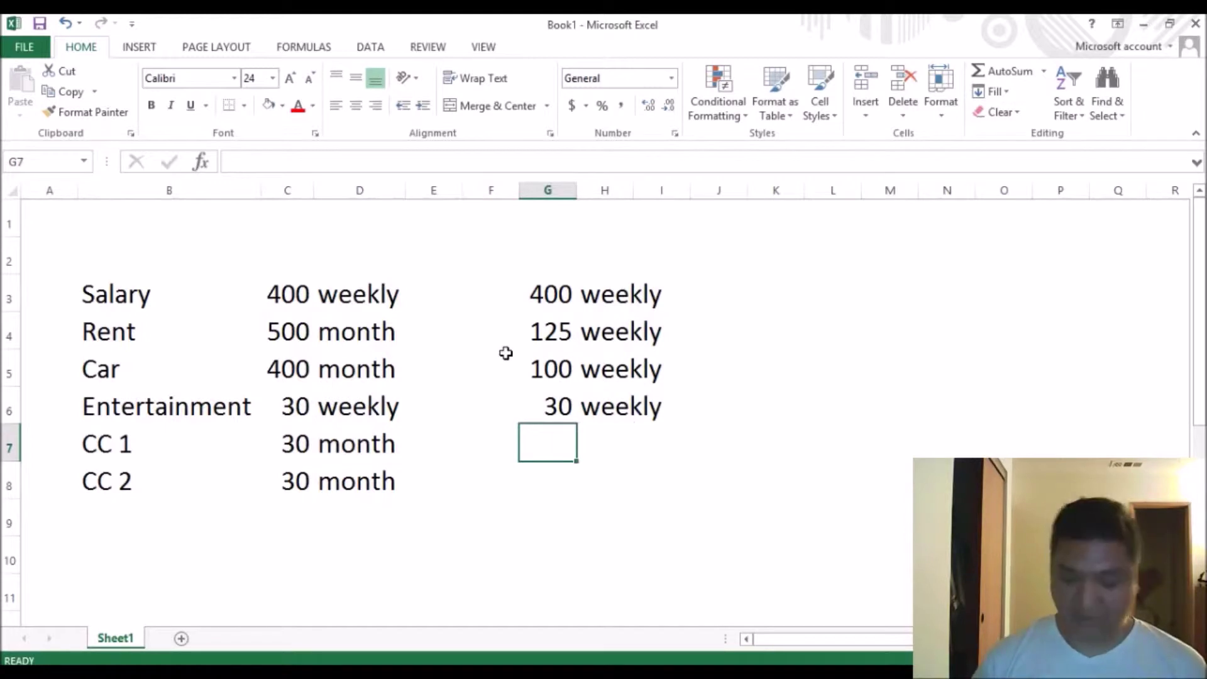
Convert the CC 1 payment to a weekly amount with =C7/4 in G7 and label it "weekly" in H7.
{"action": "type", "text": "="}
{"action": "key", "text": "Left"}
{"action": "key", "text": "Left"}
{"action": "key", "text": "Left"}
{"action": "key", "text": "Left"}
{"action": "key", "text": "Left"}
{"action": "key", "text": "Right"}
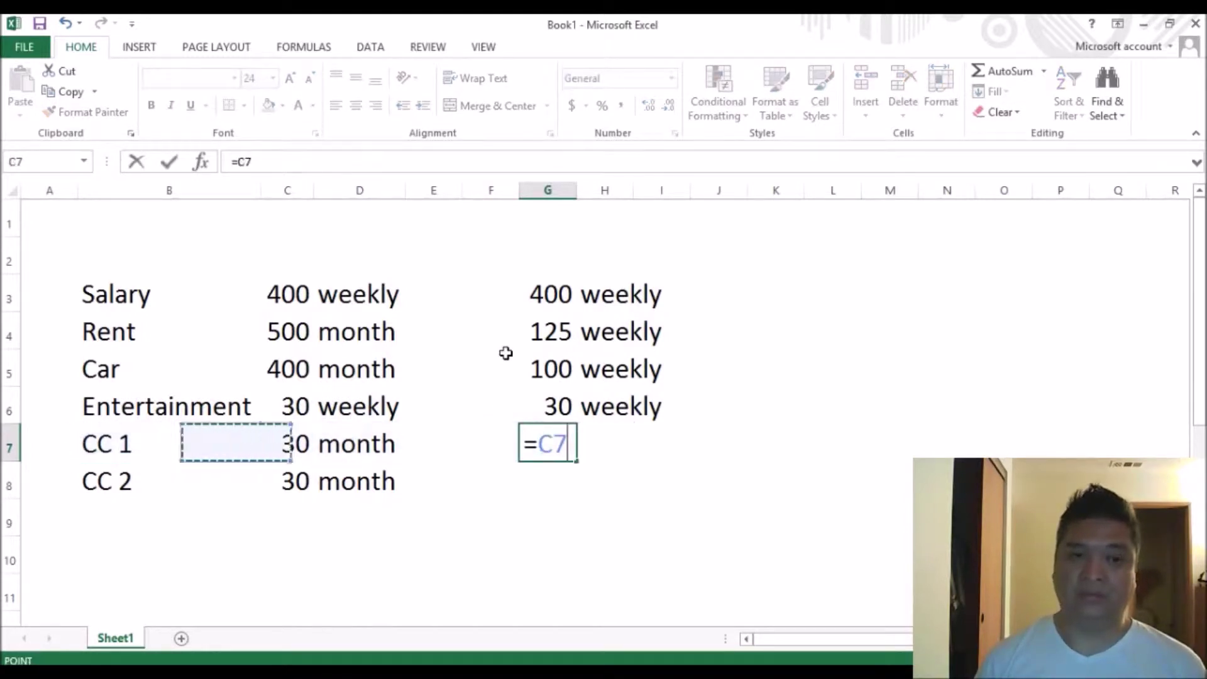
{"action": "type", "text": "/4"}
{"action": "key", "text": "Return"}
{"action": "key", "text": "Right"}
{"action": "key", "text": "Up"}
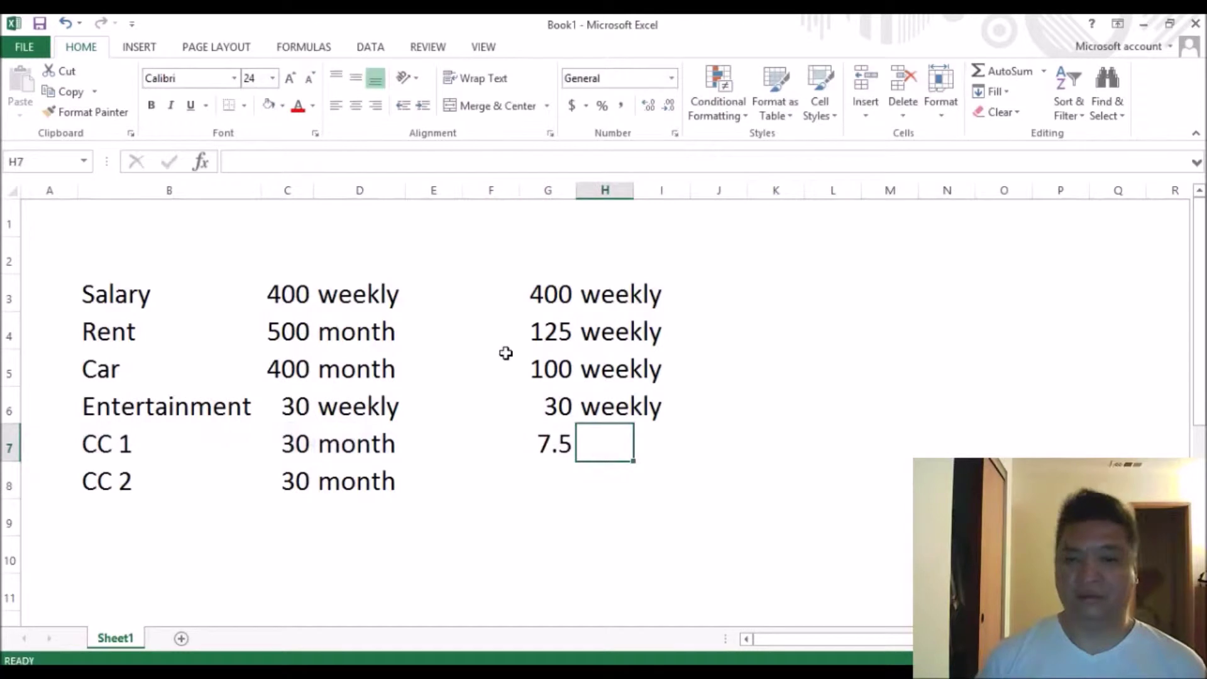
{"action": "type", "text": "weekly"}
{"action": "key", "text": "Return"}
Convert the CC 2 payment to a weekly amount with =C8/4 in G8 and label it "weekly" in H8.
{"action": "key", "text": "Left"}
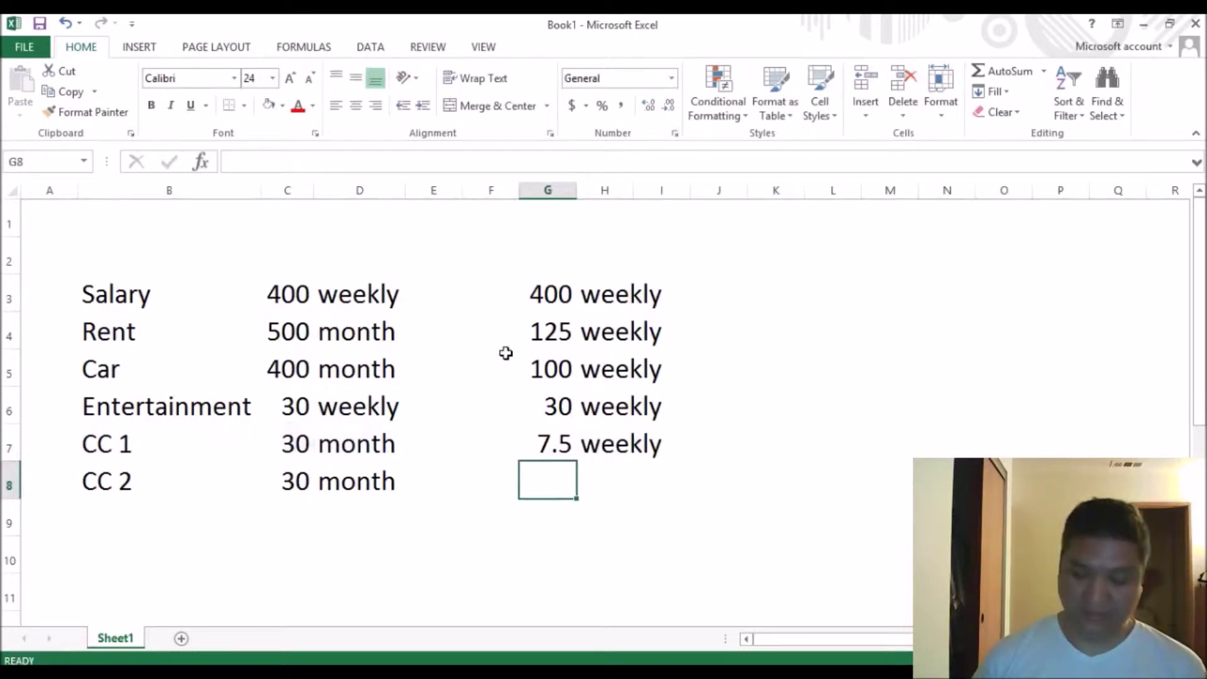
{"action": "type", "text": "="}
{"action": "key", "text": "Left"}
{"action": "key", "text": "Left"}
{"action": "key", "text": "Left"}
{"action": "key", "text": "Left"}
{"action": "type", "text": "/"}
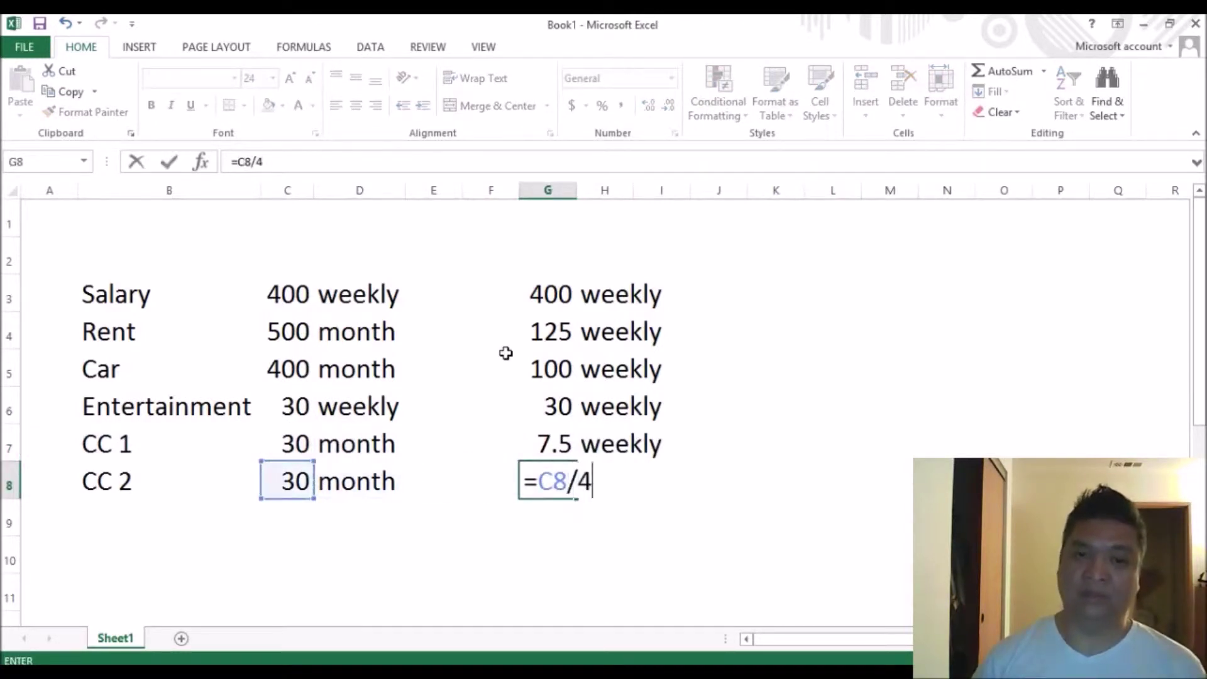
{"action": "type", "text": "4"}
{"action": "key", "text": "Return"}
{"action": "key", "text": "Right"}
{"action": "key", "text": "Up"}
{"action": "type", "text": "weekly"}
{"action": "key", "text": "Return"}
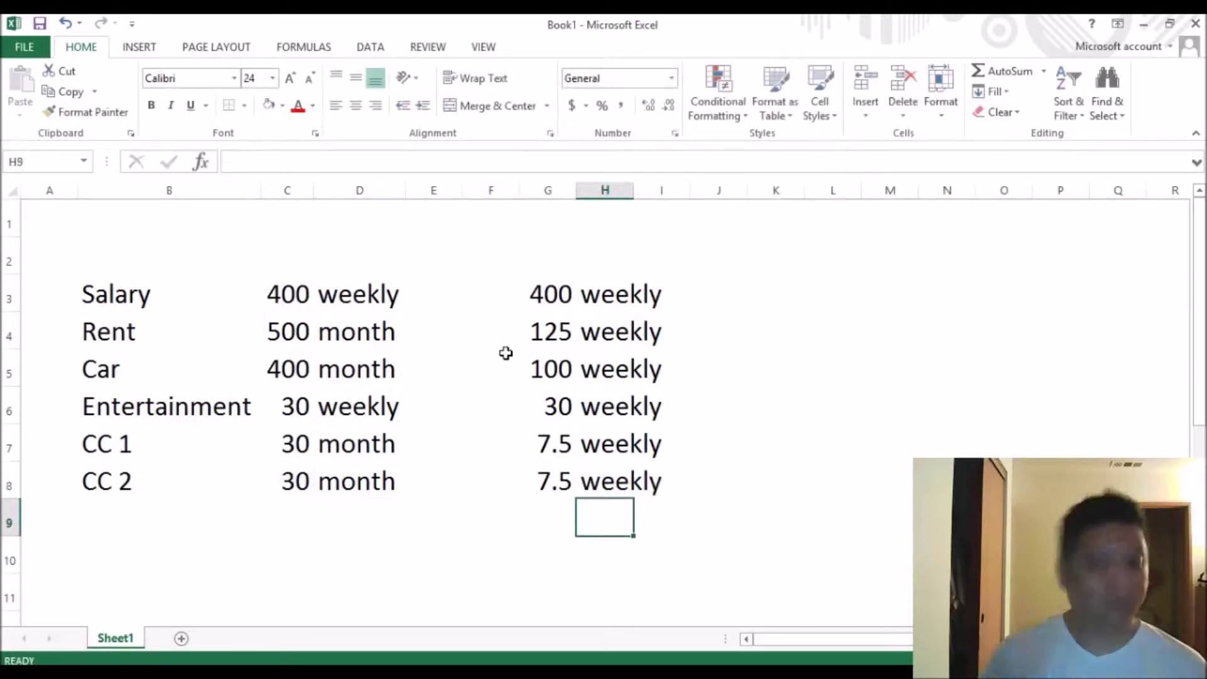
Total the weekly expenses in G10 with a SUM of G4:G8, leaving out the salary.
{"action": "key", "text": "Down"}
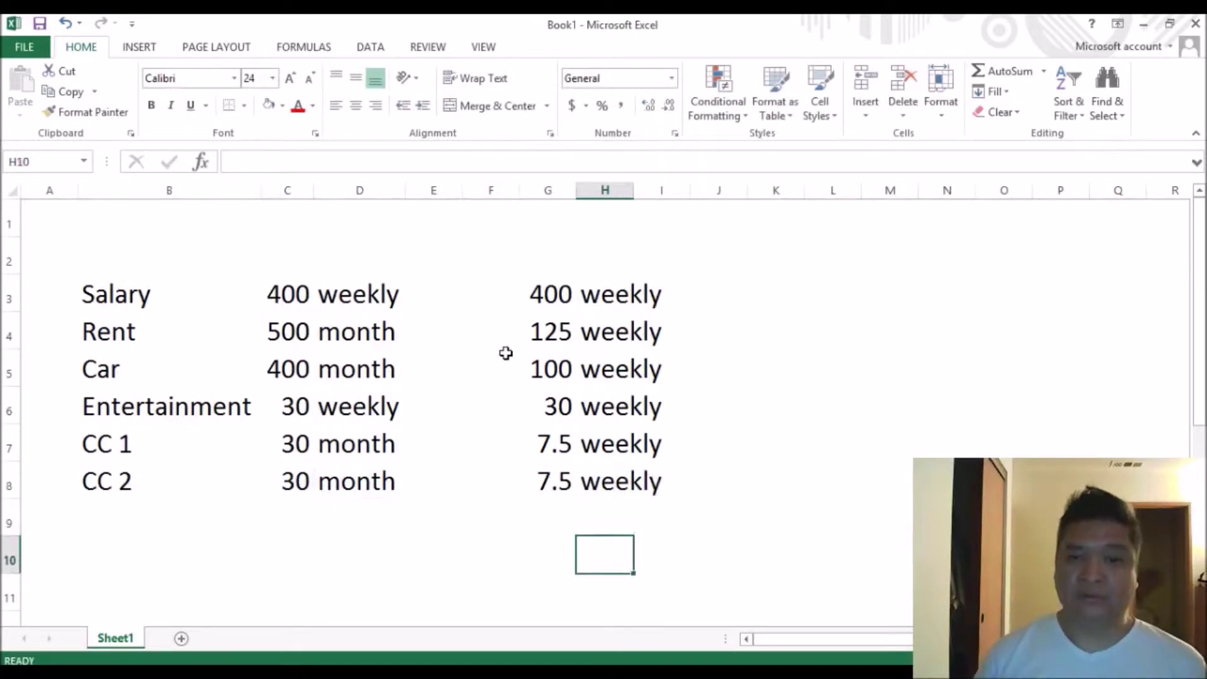
{"action": "key", "text": "Left"}
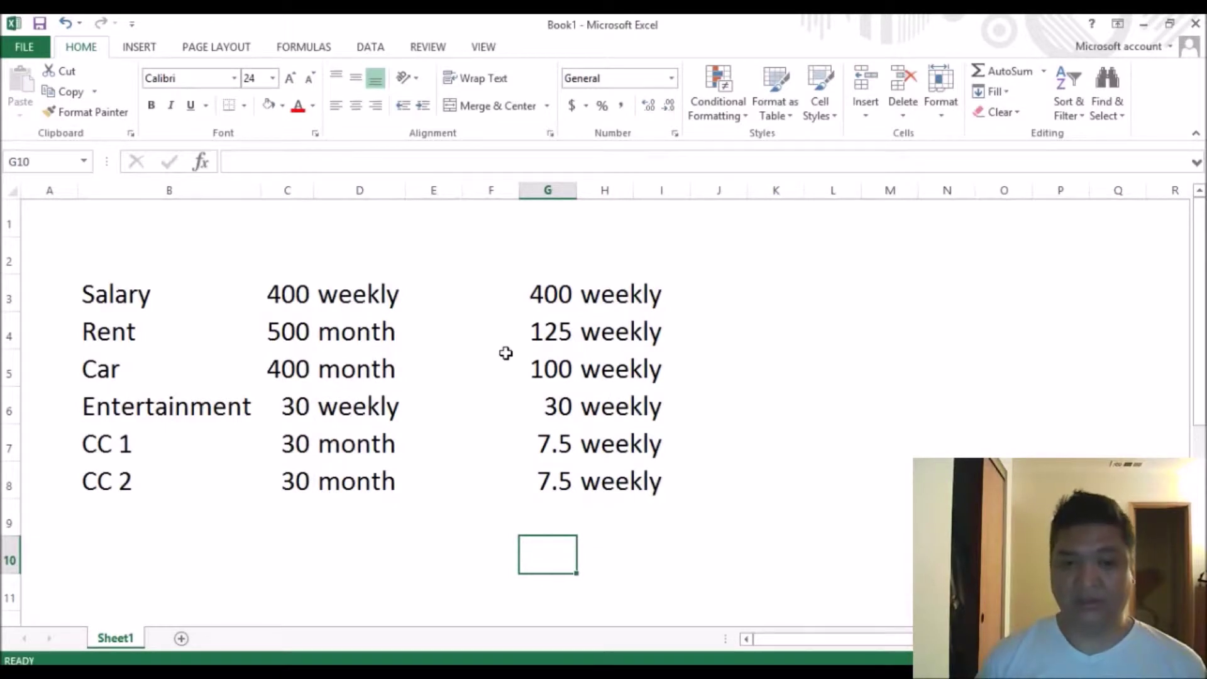
{"action": "type", "text": "=sum("}
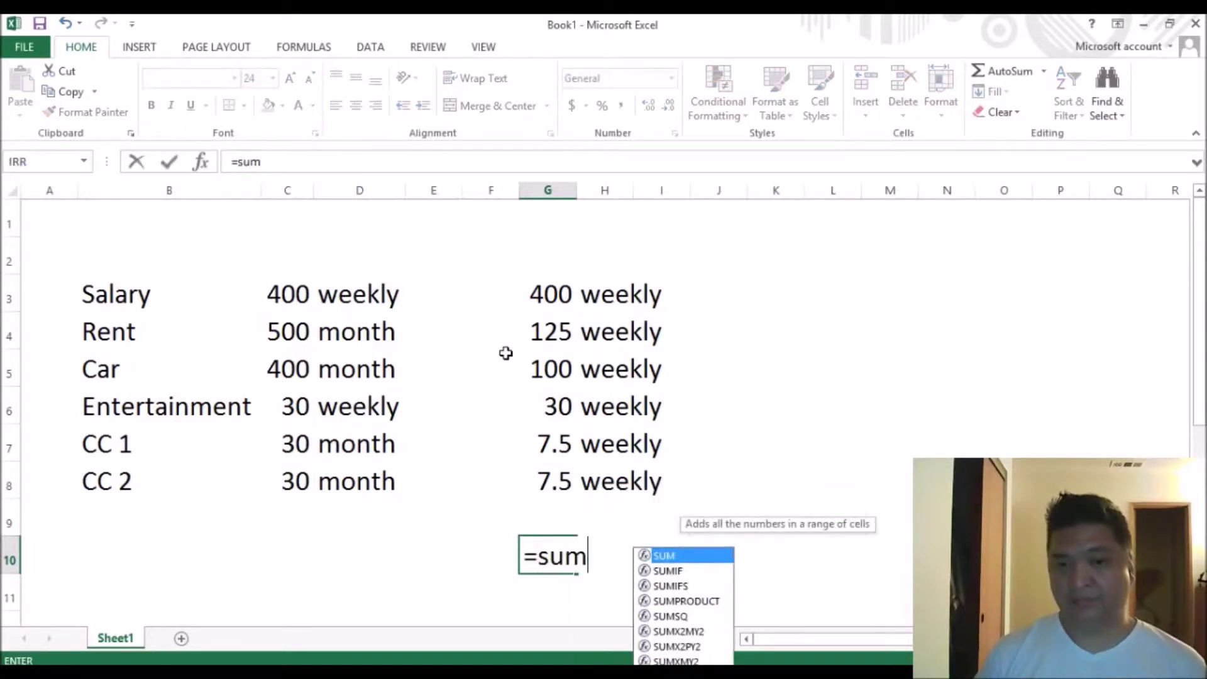
{"action": "key", "text": "Up"}
{"action": "key", "text": "Up"}
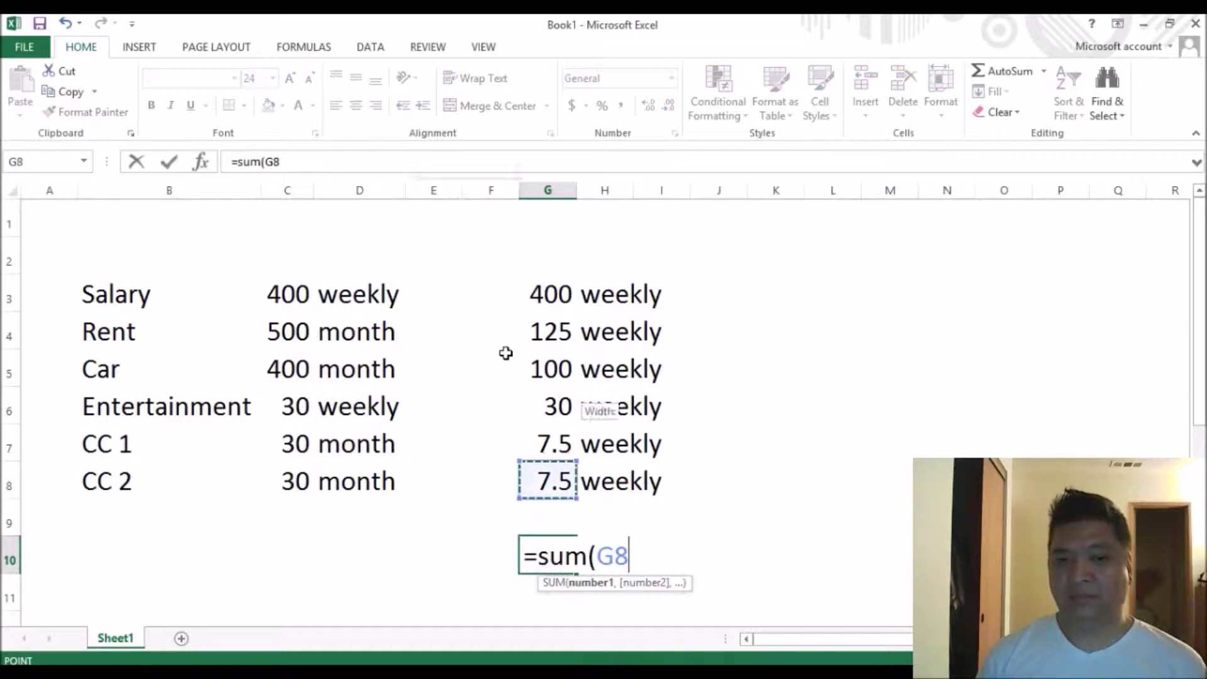
{"action": "key", "text": "shift+Up"}
{"action": "key", "text": "shift+Up"}
{"action": "key", "text": "shift+Up"}
{"action": "key", "text": "shift+Up"}
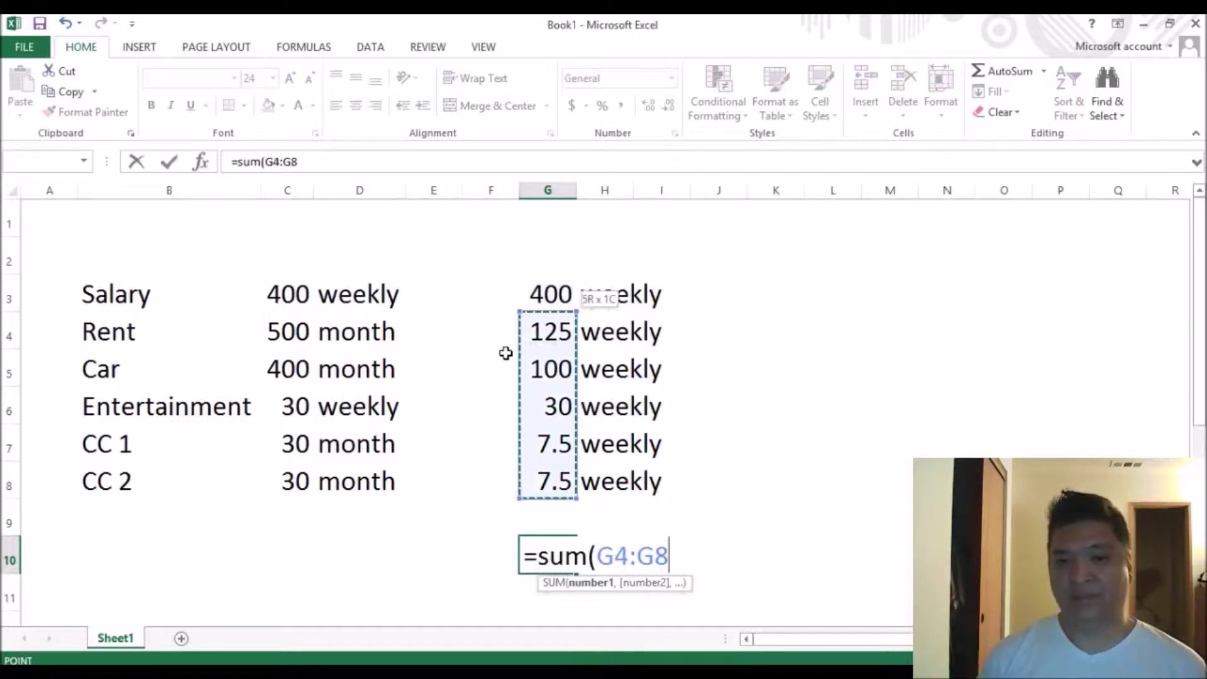
{"action": "key", "text": "Return"}
{"action": "key", "text": "Up"}
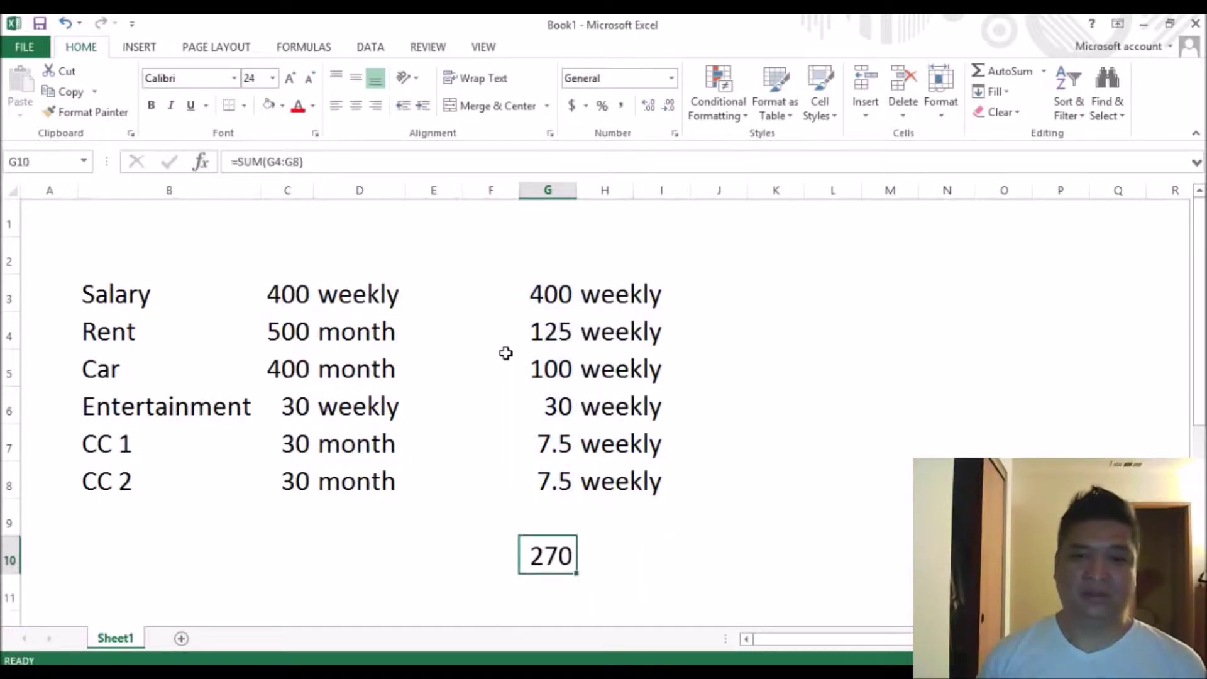
Compare the weekly salary in G3 with the individual weekly expenses and their total in G10.
{"action": "key", "text": "Up"}
{"action": "key", "text": "Up"}
{"action": "key", "text": "Up"}
{"action": "key", "text": "Up"}
{"action": "key", "text": "Up"}
{"action": "key", "text": "Up"}
{"action": "key", "text": "Up"}
{"action": "key", "text": "Up"}
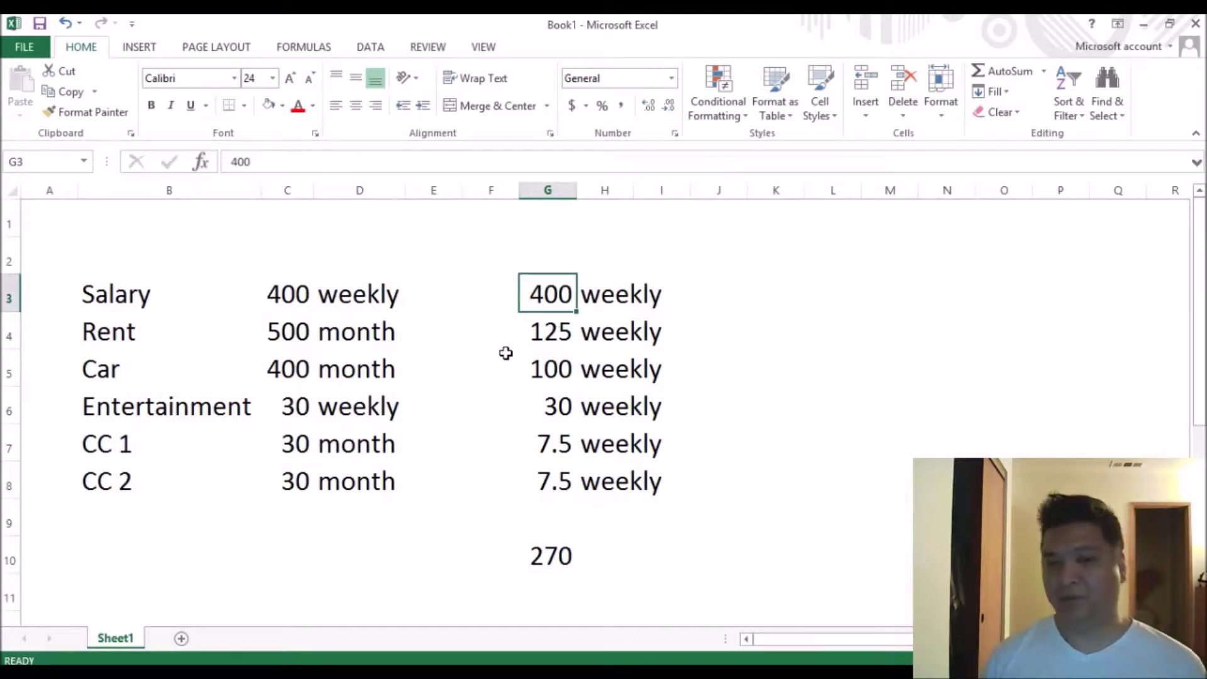
{"action": "key", "text": "Down"}
{"action": "key", "text": "Down"}
{"action": "key", "text": "Down"}
{"action": "key", "text": "Down"}
{"action": "key", "text": "Down"}
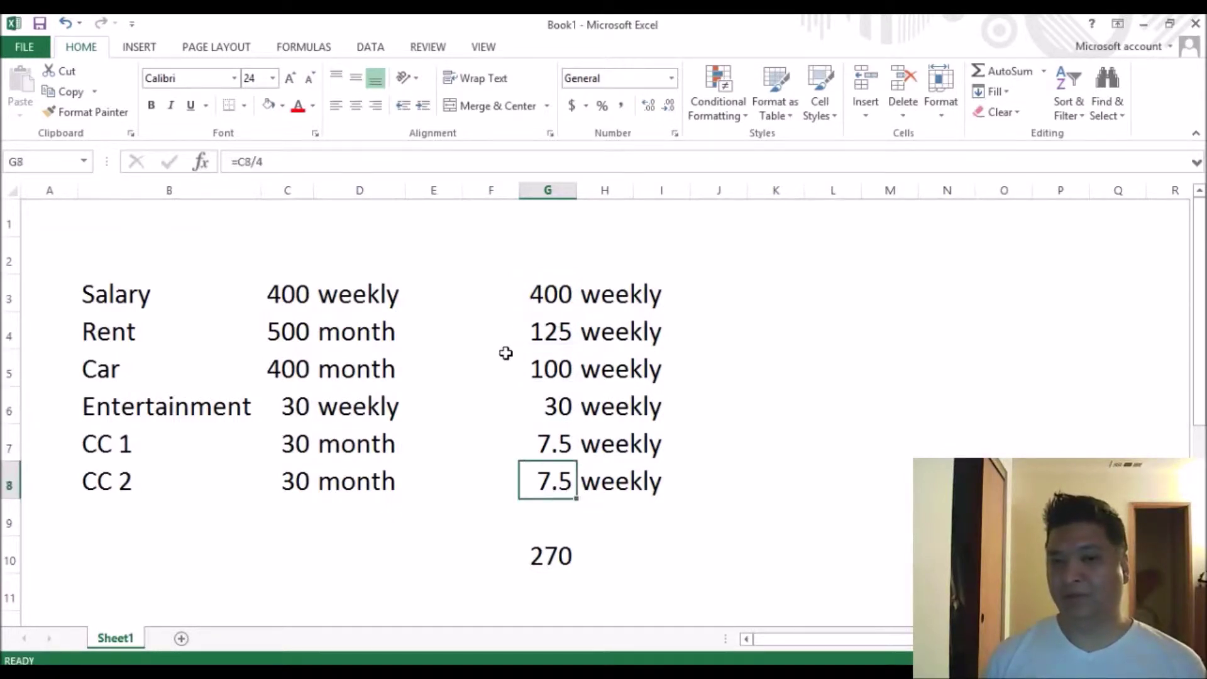
{"action": "key", "text": "Down"}
{"action": "key", "text": "Down"}
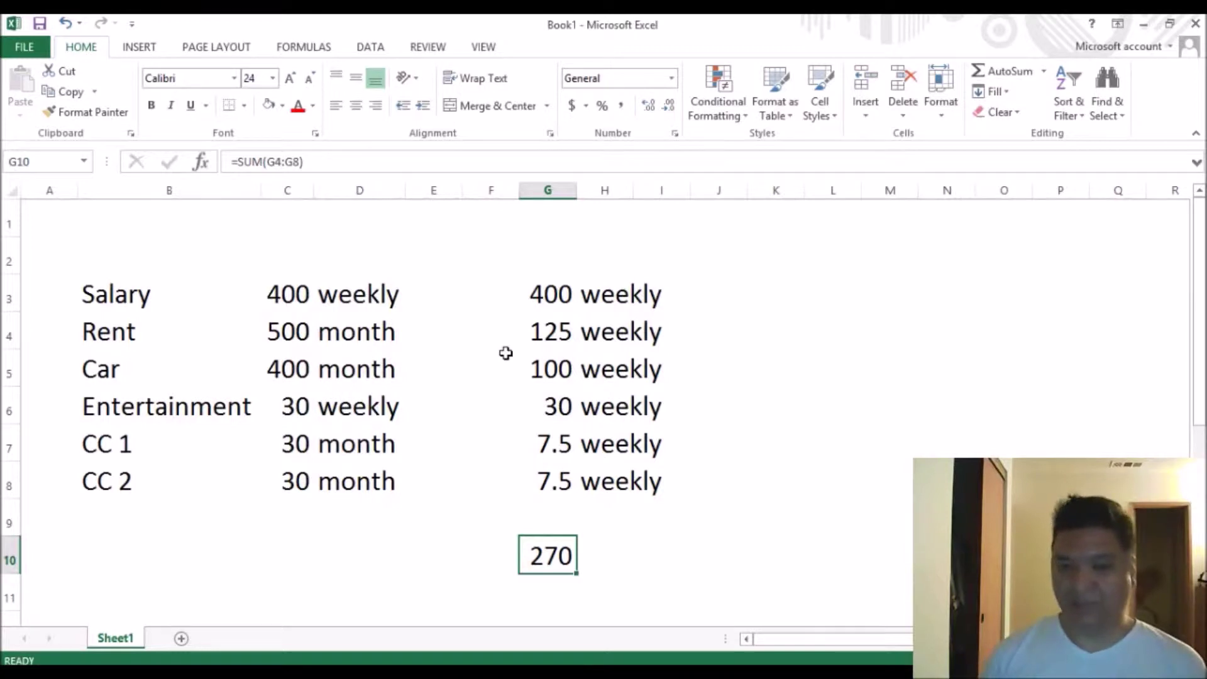
{"action": "key", "text": "Left"}
{"action": "type", "text": "total"}
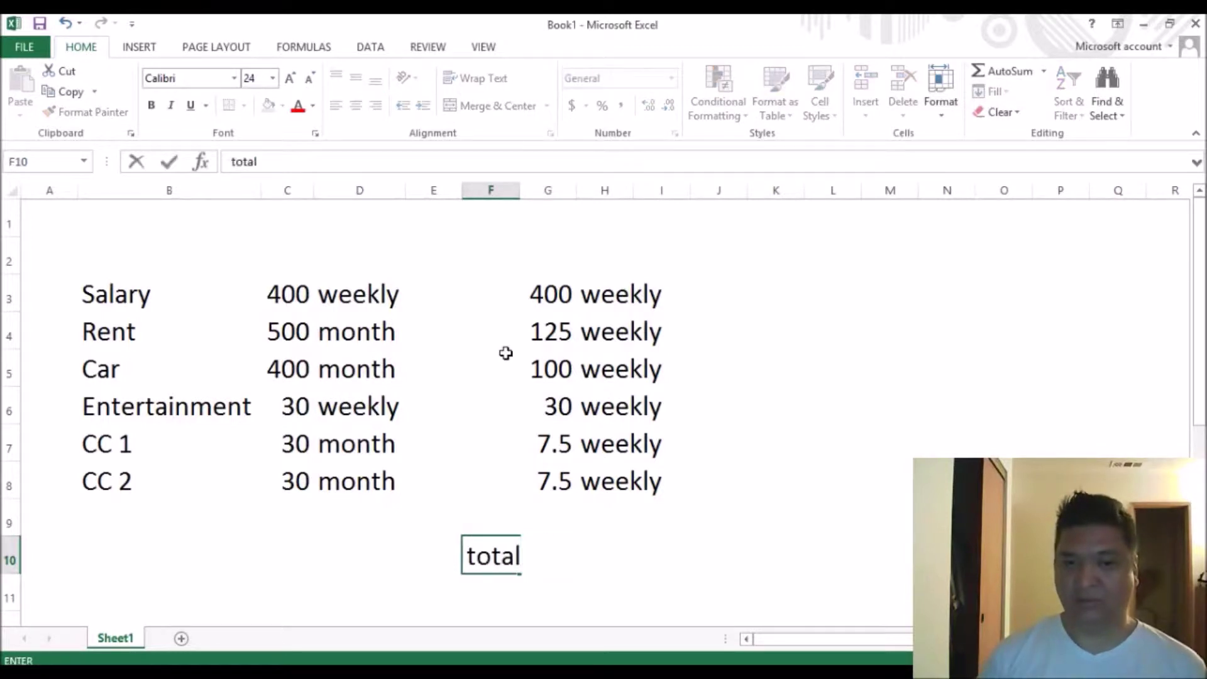
{"action": "key", "text": "Left"}
{"action": "key", "text": "ctrl+z"}
Label the sum in G10 by entering "total weekly expenses" in H10.
{"action": "key", "text": "Right"}
{"action": "key", "text": "Right"}
{"action": "type", "text": "totak"}
{"action": "key", "text": "BackSpace"}
{"action": "type", "text": "l wee"}
{"action": "type", "text": "ekly"}
{"action": "key", "text": "BackSpace"}
{"action": "key", "text": "BackSpace"}
{"action": "key", "text": "BackSpace"}
{"action": "key", "text": "BackSpace"}
{"action": "type", "text": "kly e"}
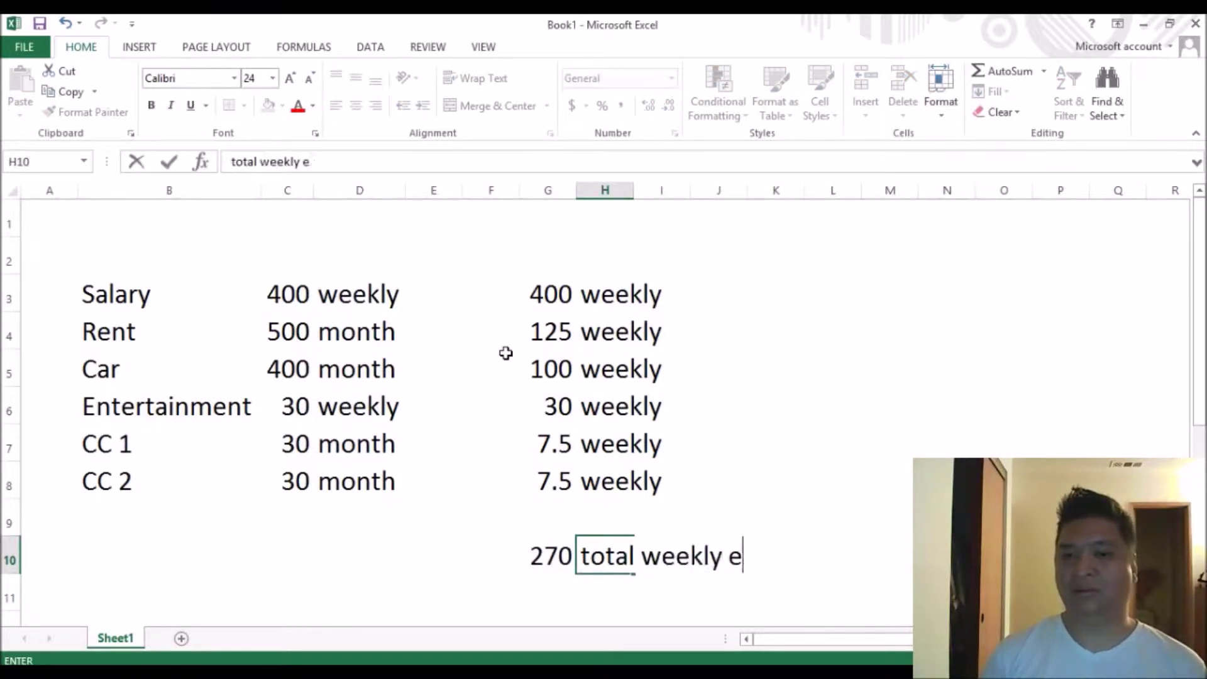
{"action": "type", "text": "xpenses"}
{"action": "key", "text": "Return"}
{"action": "key", "text": "Left"}
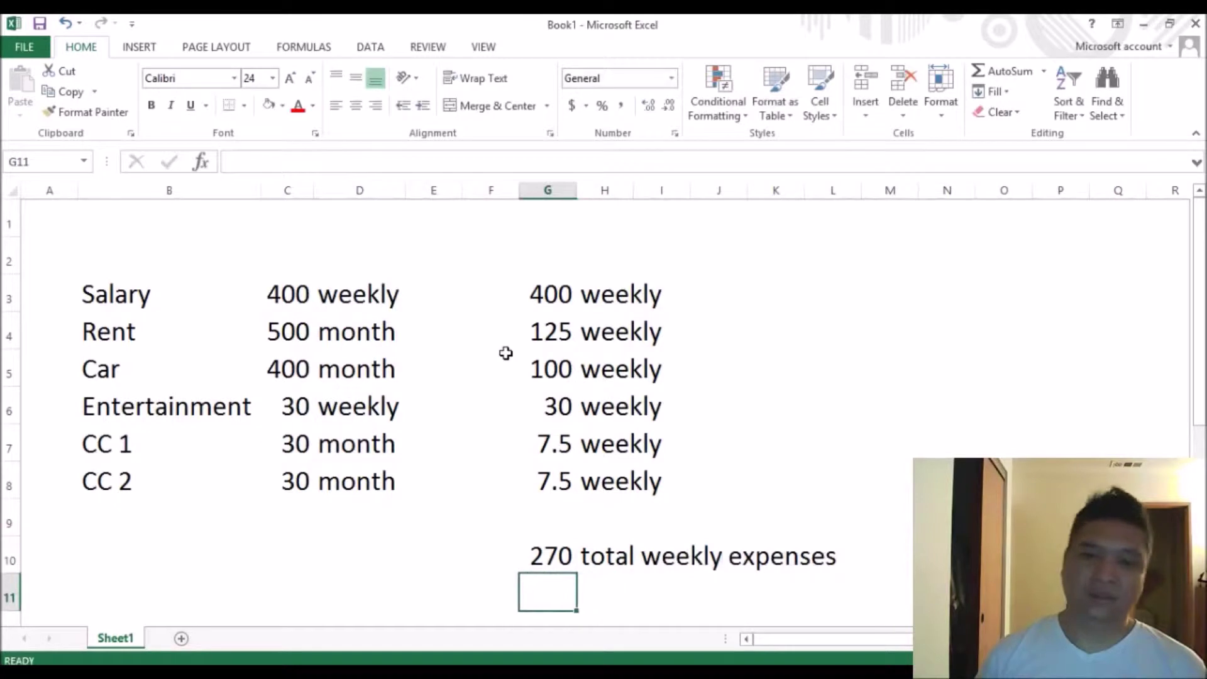
Calculate the weekly money left over in G11 by subtracting the total weekly expenses from the salary with =G3-G10.
{"action": "type", "text": "="}
{"action": "key", "text": "Up"}
{"action": "key", "text": "Up"}
{"action": "key", "text": "Up"}
{"action": "key", "text": "Up"}
{"action": "key", "text": "Up"}
{"action": "key", "text": "Up"}
{"action": "key", "text": "Up"}
{"action": "key", "text": "Up"}
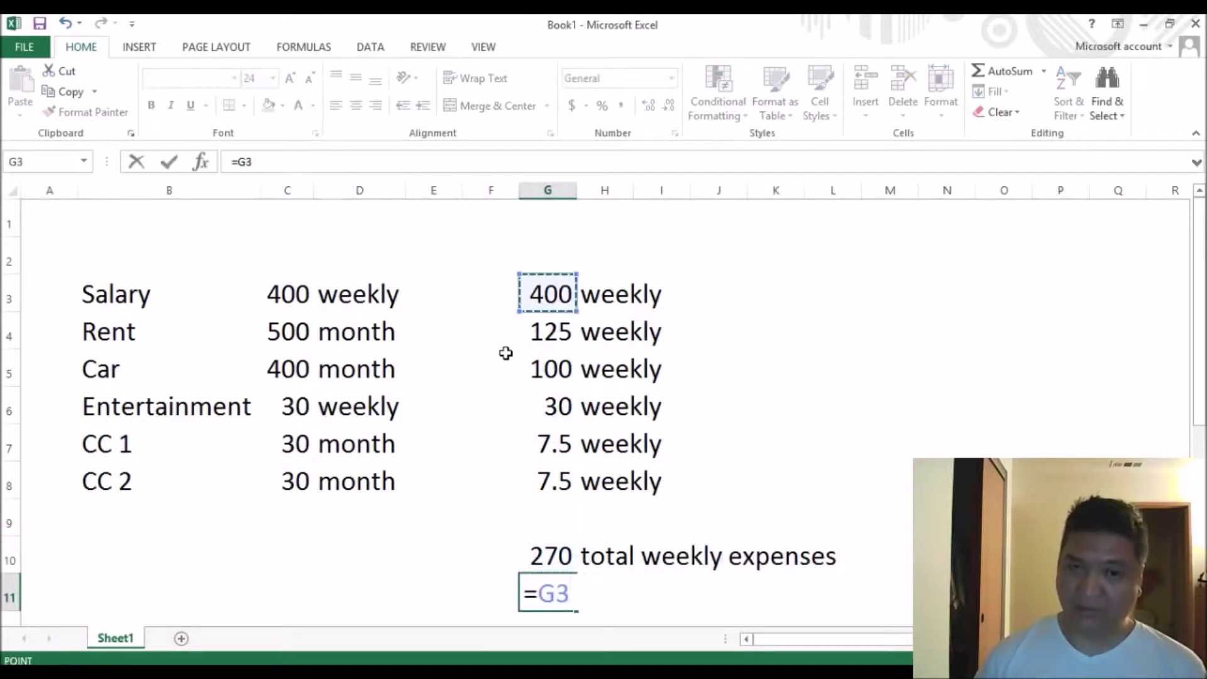
{"action": "type", "text": "-"}
{"action": "key", "text": "Up"}
{"action": "key", "text": "Return"}
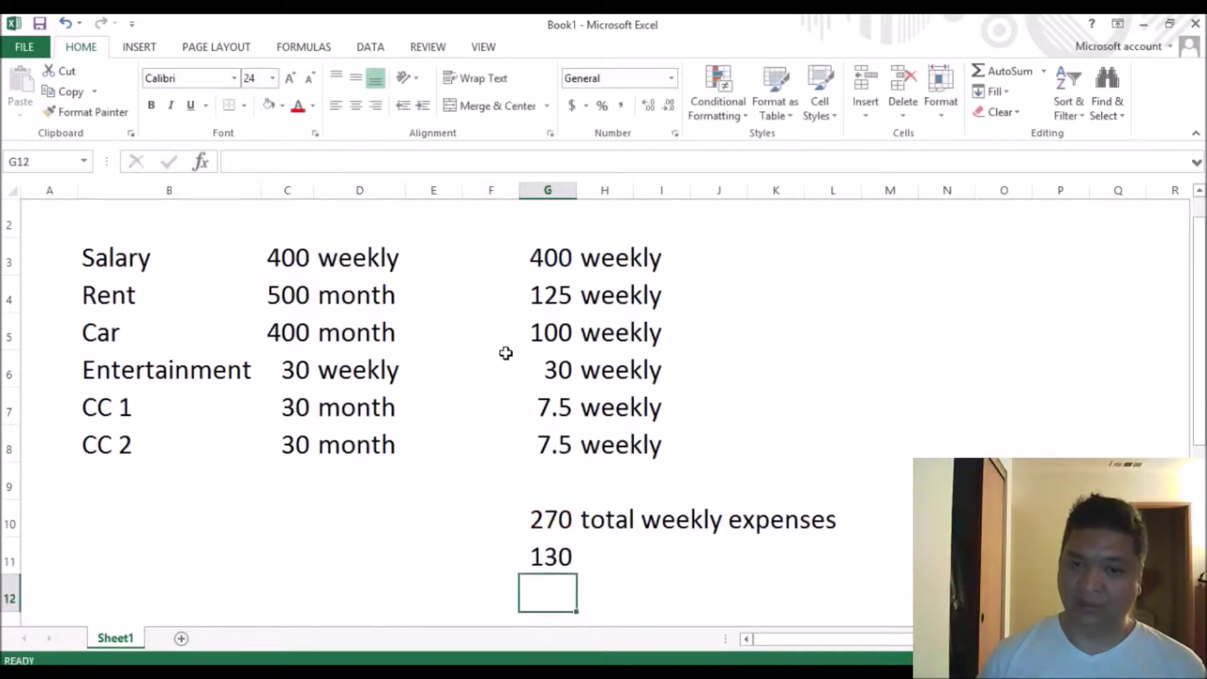
Label the leftover amount in G11 by entering "extra" in H11.
{"action": "key", "text": "Right"}
{"action": "key", "text": "Up"}
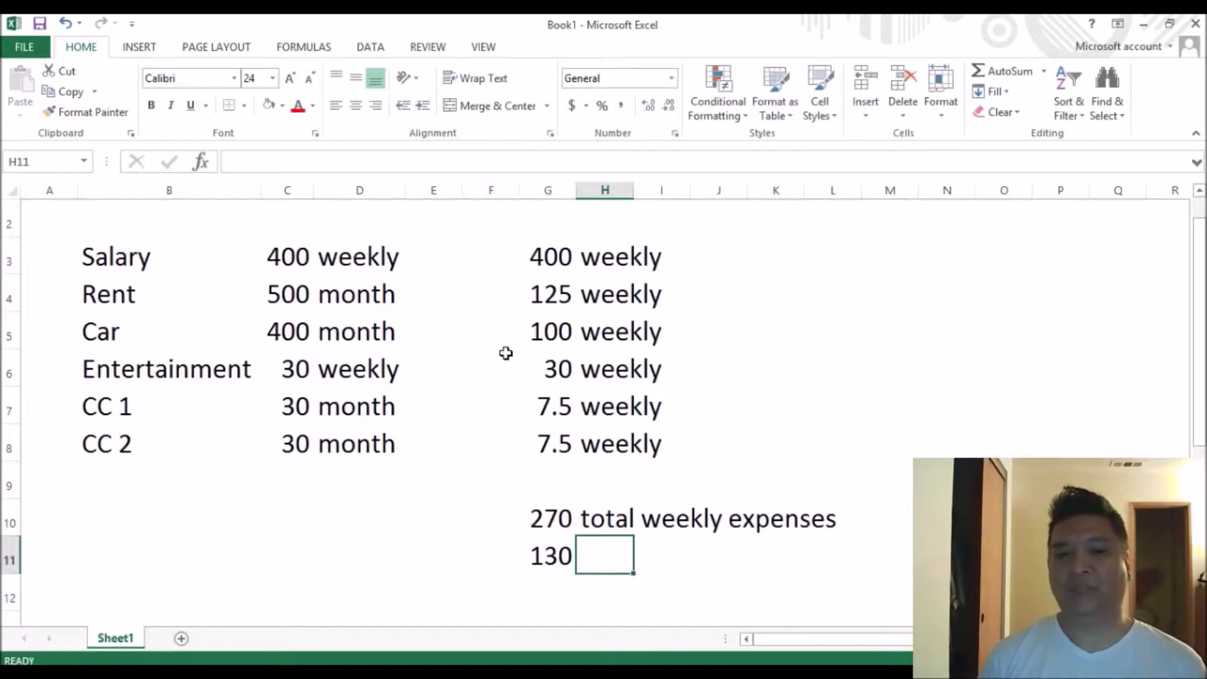
{"action": "type", "text": "ext"}
{"action": "left_click", "coordinate": [582, 555]}
{"action": "type", "text": "e"}
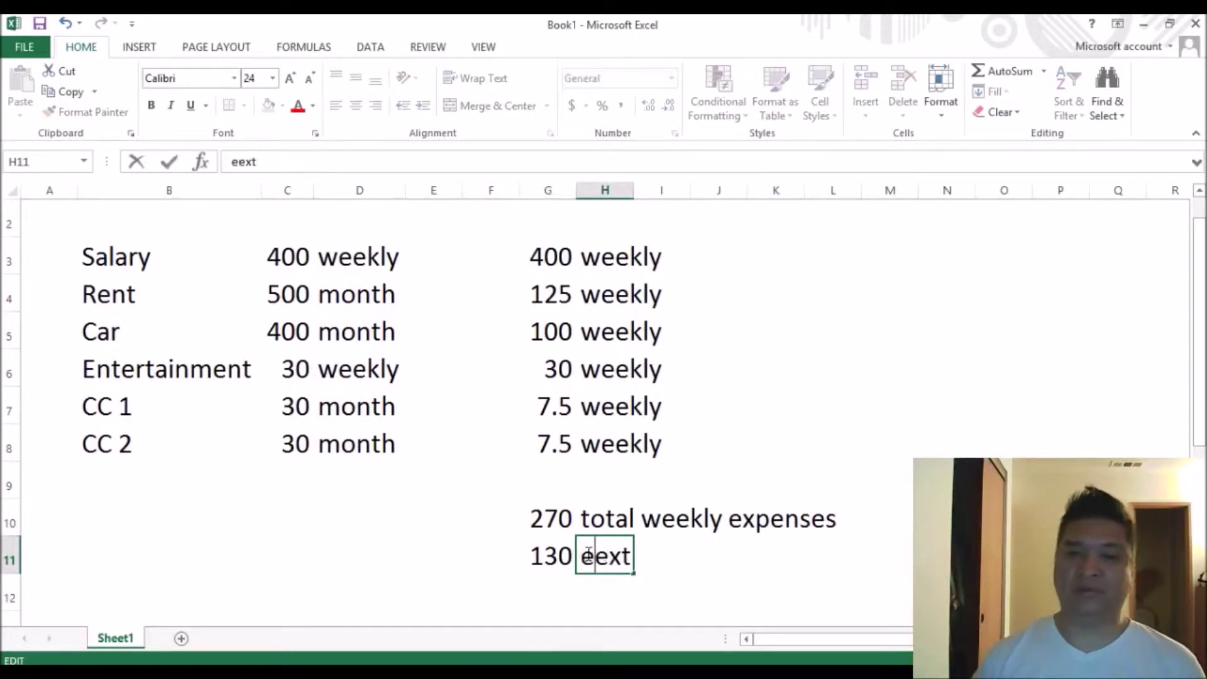
{"action": "key", "text": "Delete"}
{"action": "key", "text": "Delete"}
{"action": "key", "text": "Delete"}
{"action": "type", "text": "ex"}
{"action": "key", "text": "BackSpace"}
{"action": "key", "text": "BackSpace"}
{"action": "key", "text": "BackSpace"}
{"action": "type", "text": "exgtr"}
{"action": "key", "text": "BackSpace"}
{"action": "key", "text": "BackSpace"}
{"action": "key", "text": "BackSpace"}
{"action": "type", "text": "tra"}
{"action": "key", "text": "Return"}
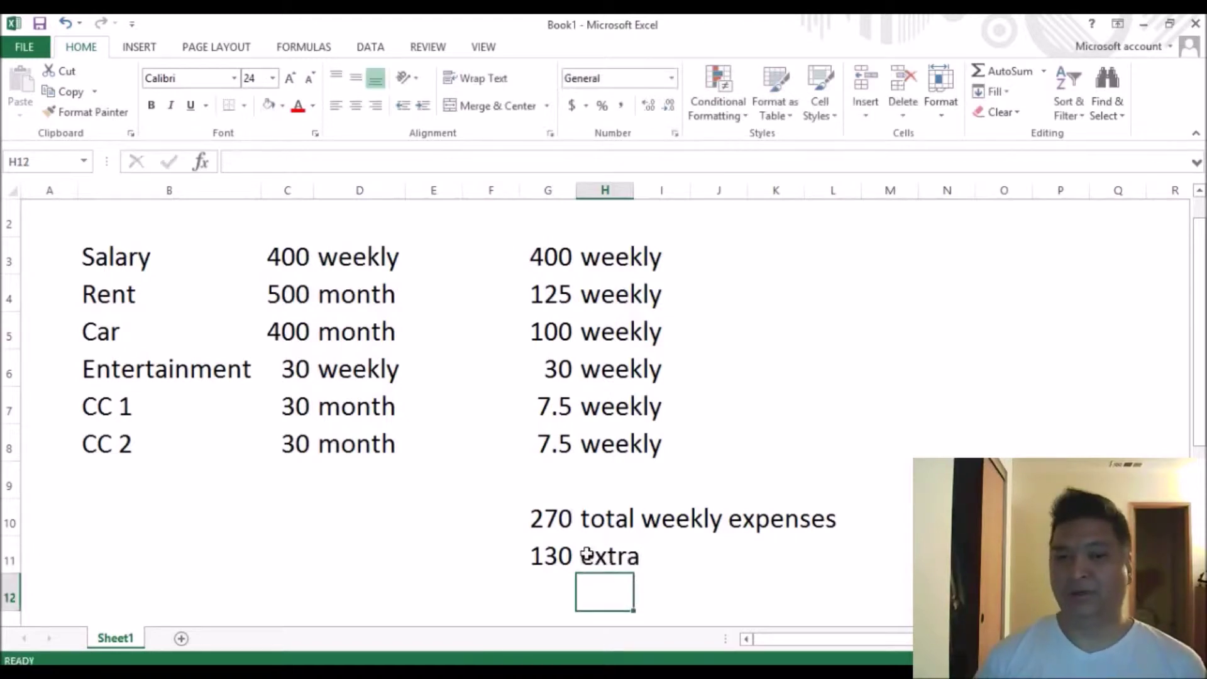
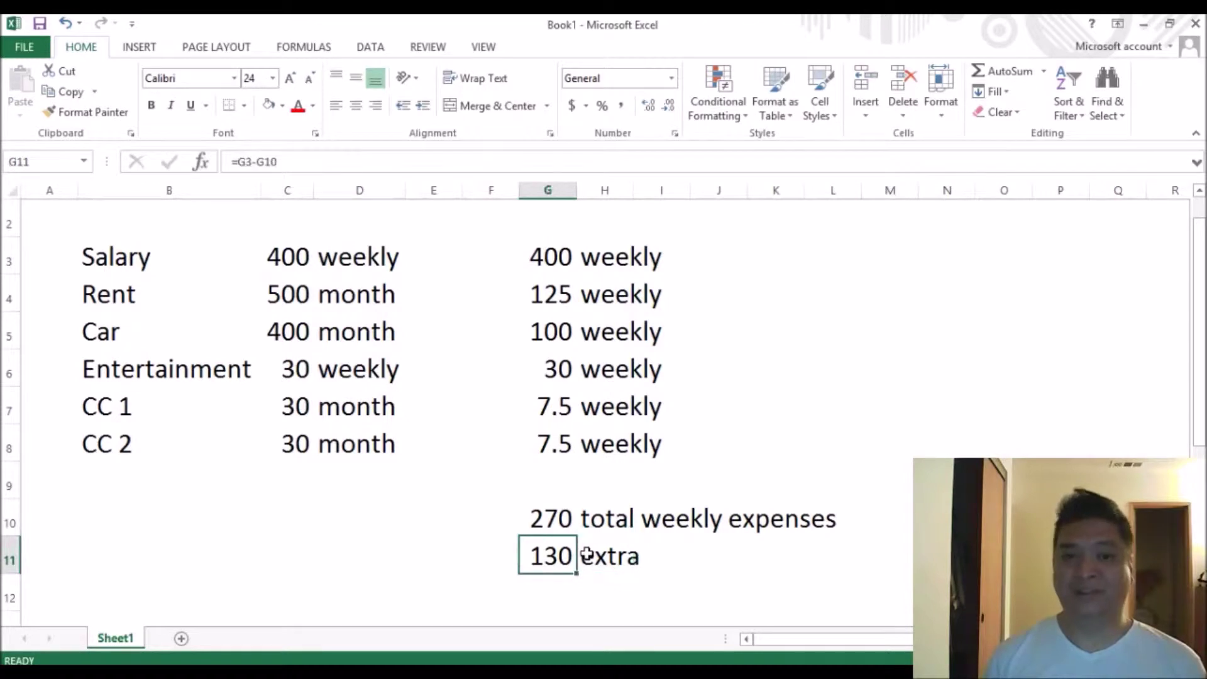
Review the extra amount in G11 against the weekly expense total in G10 and the original budget list in columns B and C.
{"action": "key", "text": "Up"}
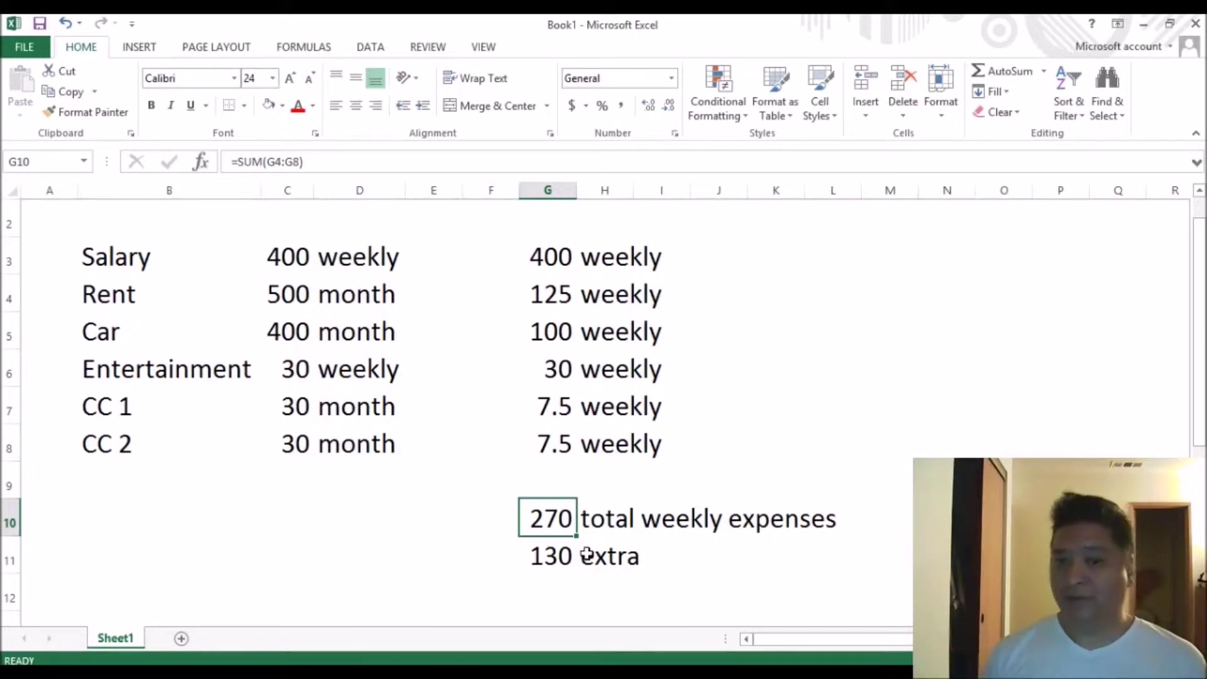
{"action": "key", "text": "Down"}
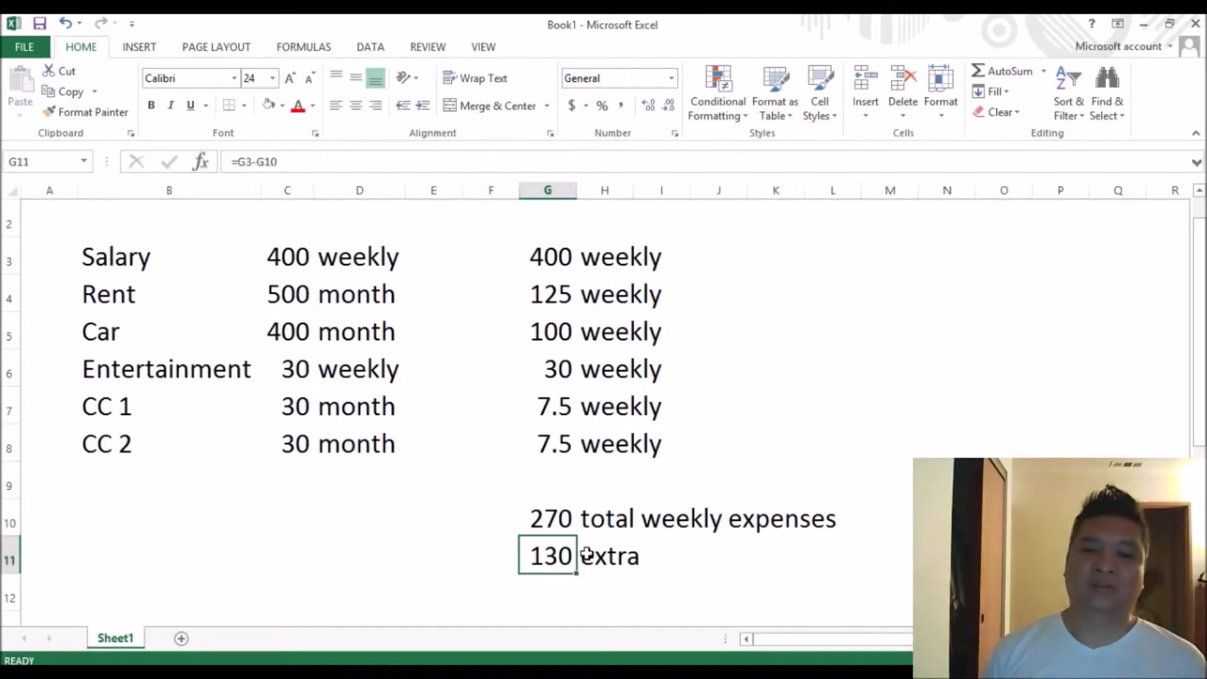
{"action": "key", "text": "Up"}
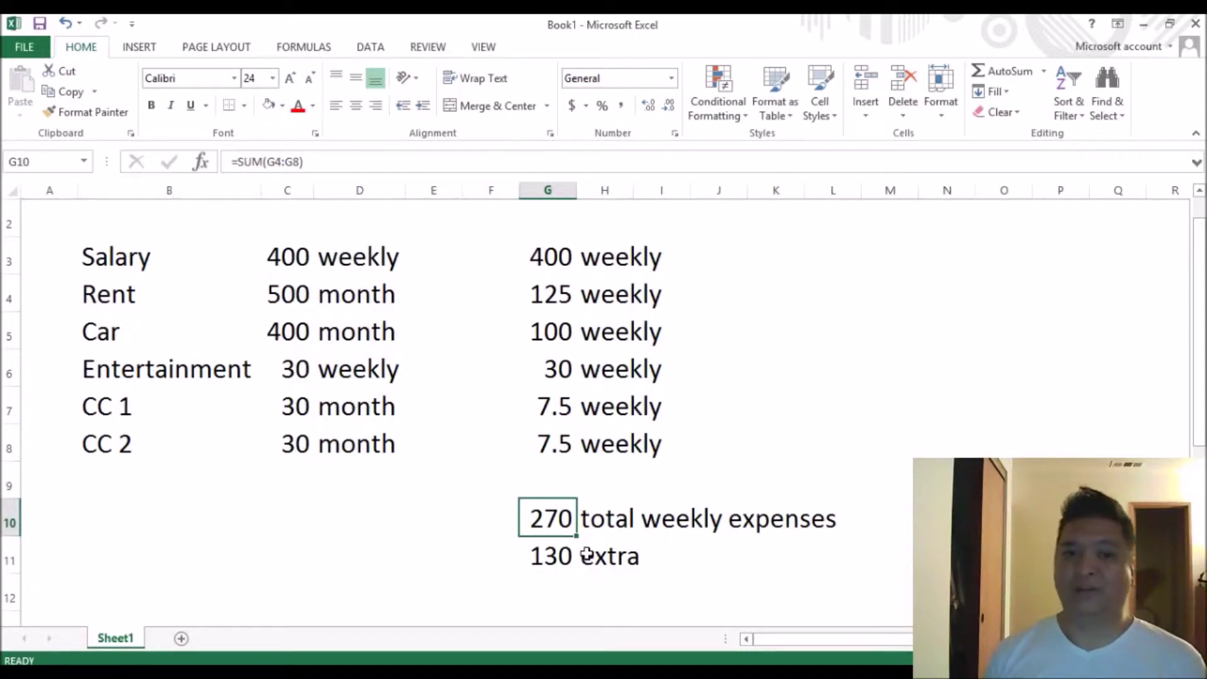
{"action": "key", "text": "Down"}
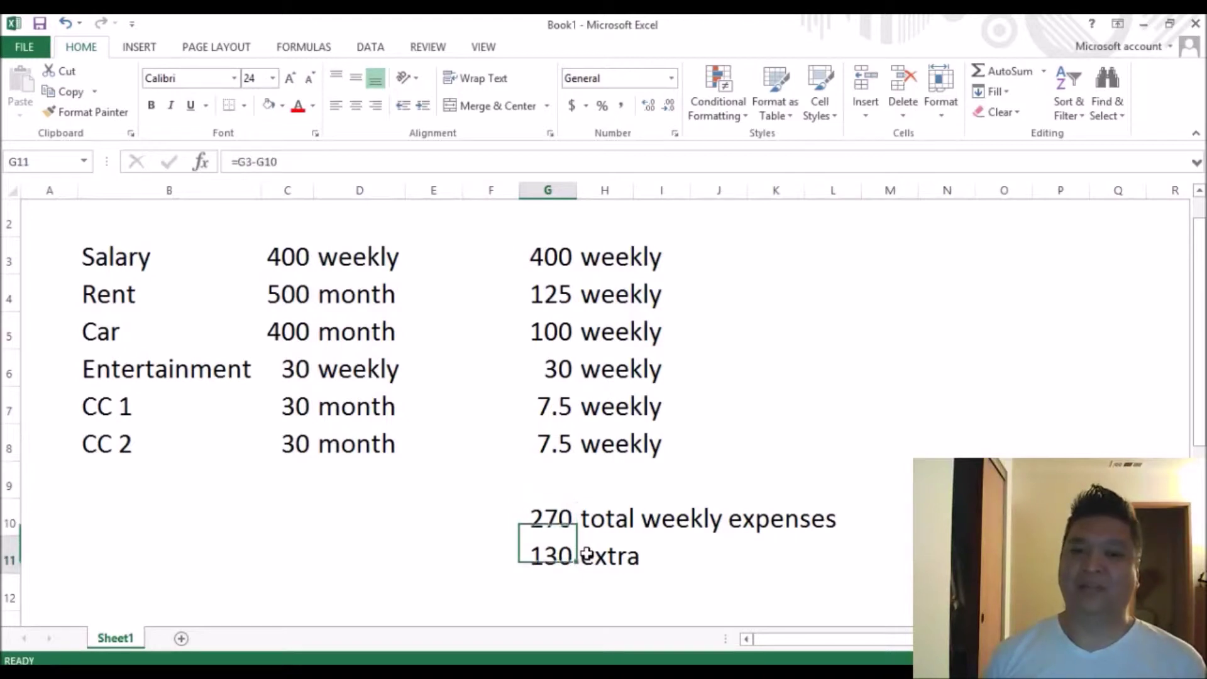
{"action": "left_click", "coordinate": [587, 555]}
{"action": "key", "text": "Left"}
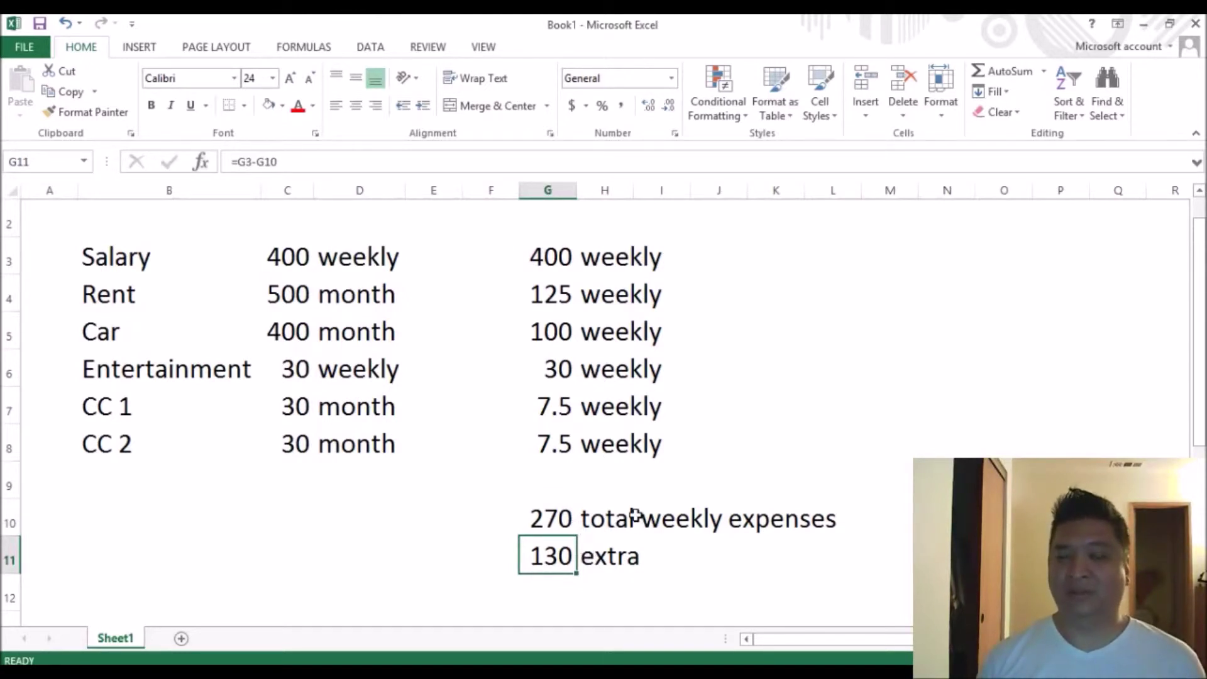
{"action": "left_click_drag", "start_coordinate": [108, 292], "coordinate": [227, 440]}
{"action": "left_click", "coordinate": [161, 264]}
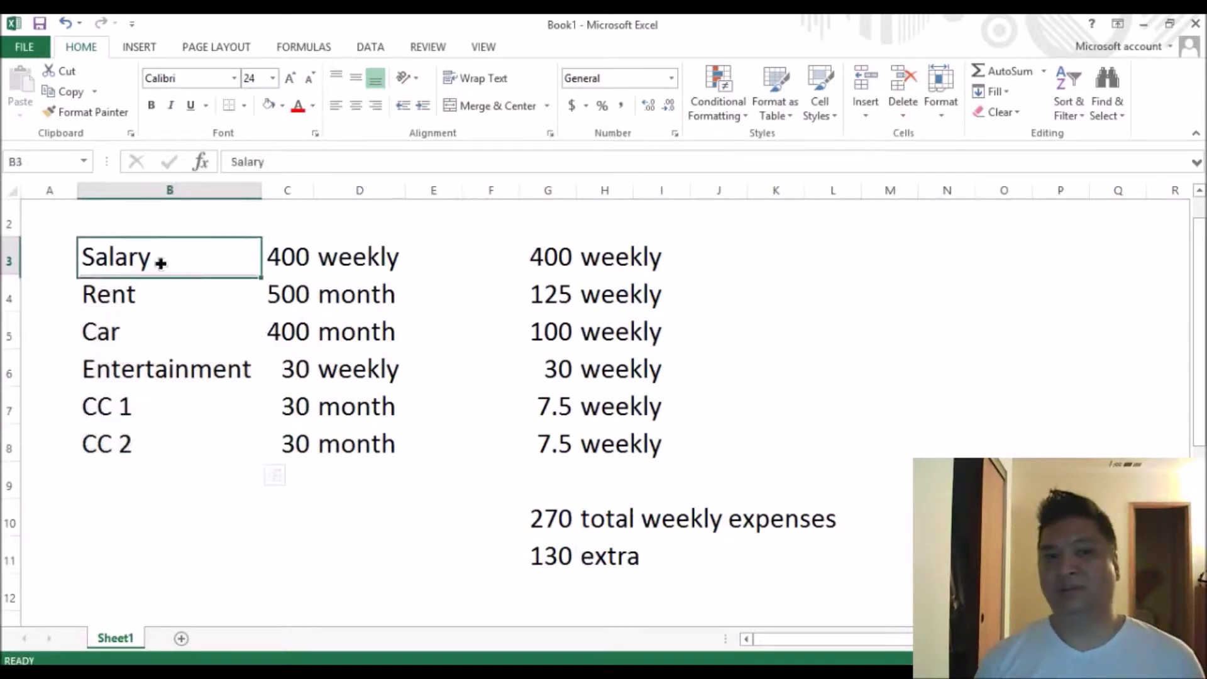
{"action": "left_click", "coordinate": [280, 260]}
{"action": "left_click", "coordinate": [294, 445]}
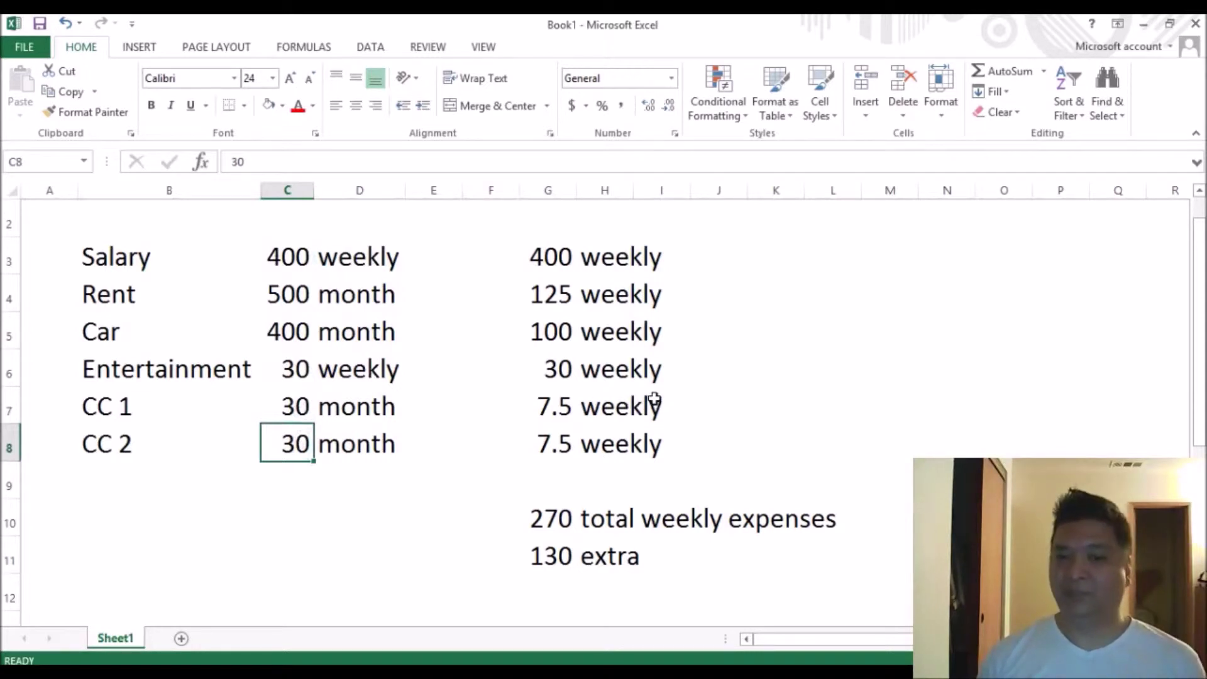
{"action": "left_click", "coordinate": [761, 378]}
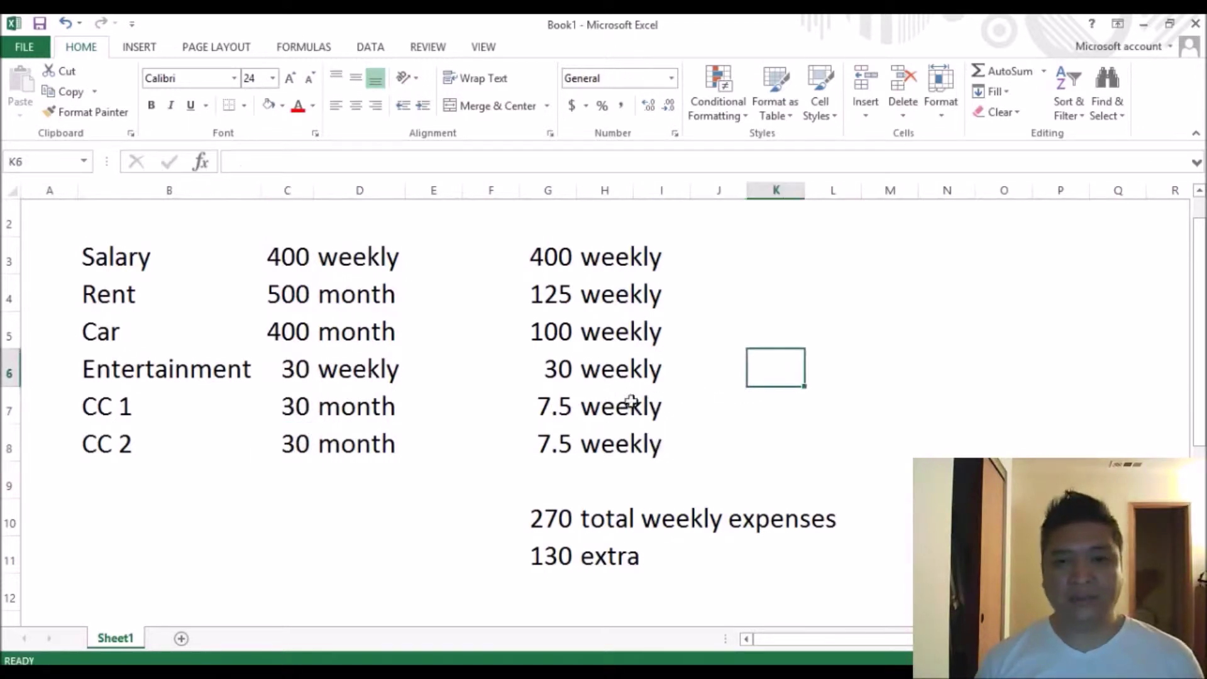
Clear the weekly conversion block in G3:I11 and enter the header "Expense" in G3.
{"action": "left_click_drag", "start_coordinate": [566, 269], "coordinate": [688, 554]}
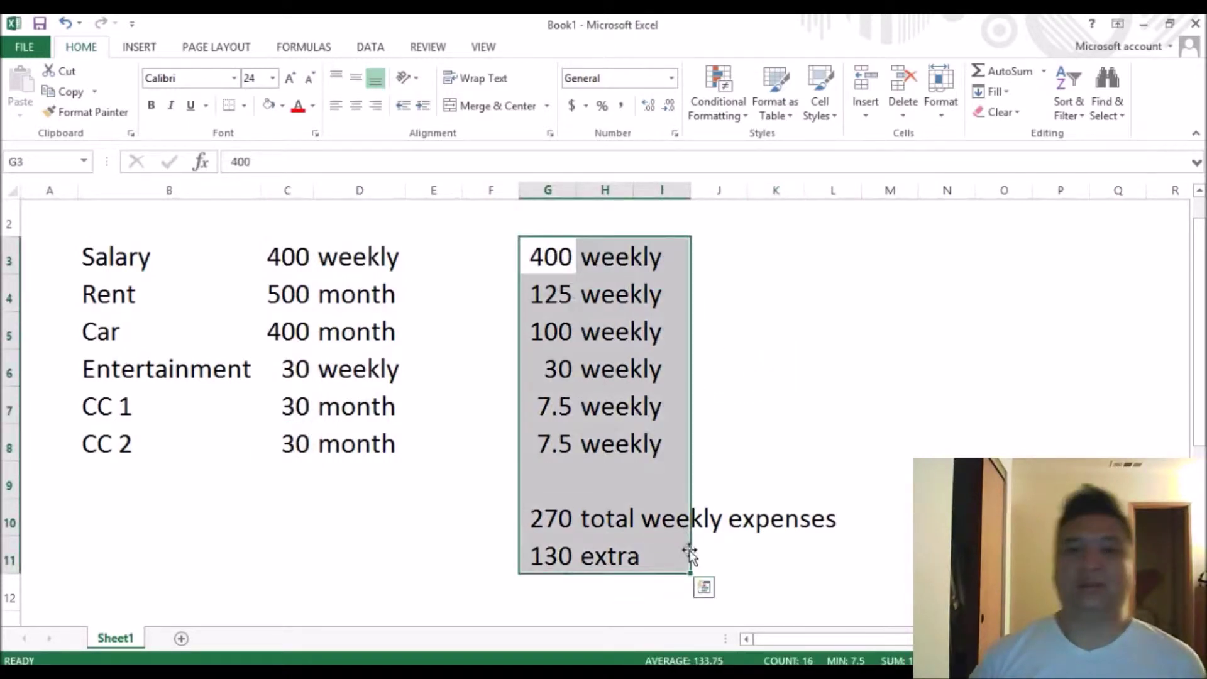
{"action": "key", "text": "Delete"}
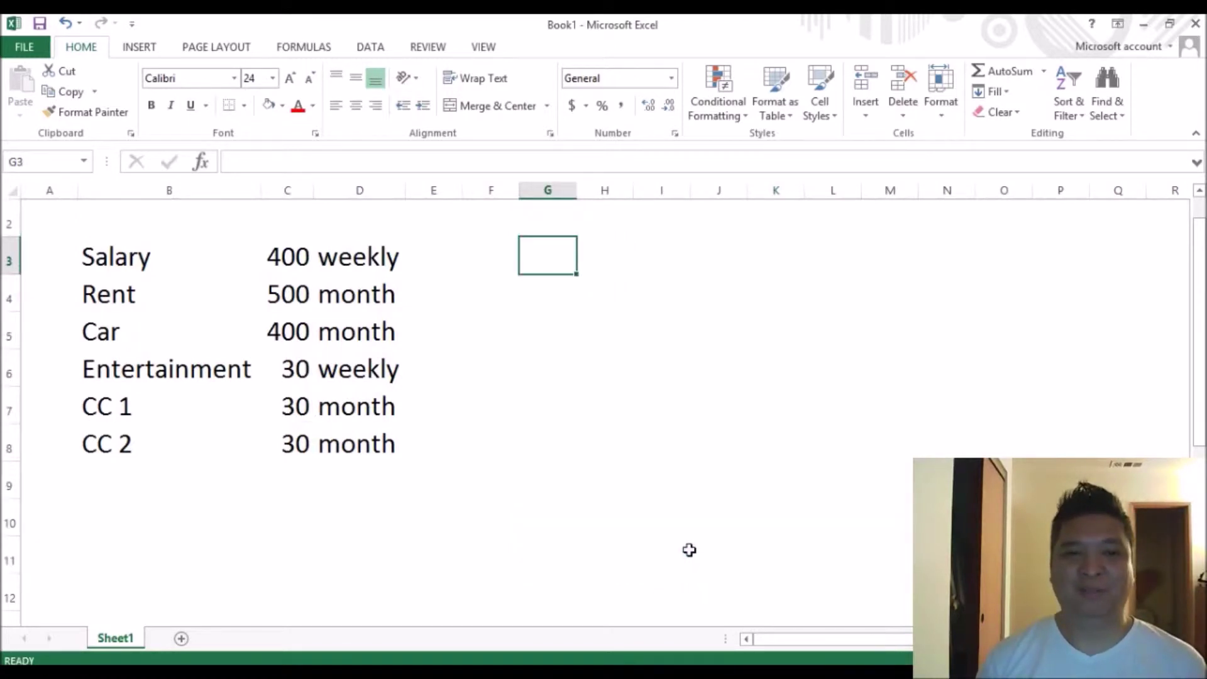
{"action": "type", "text": "Expense"}
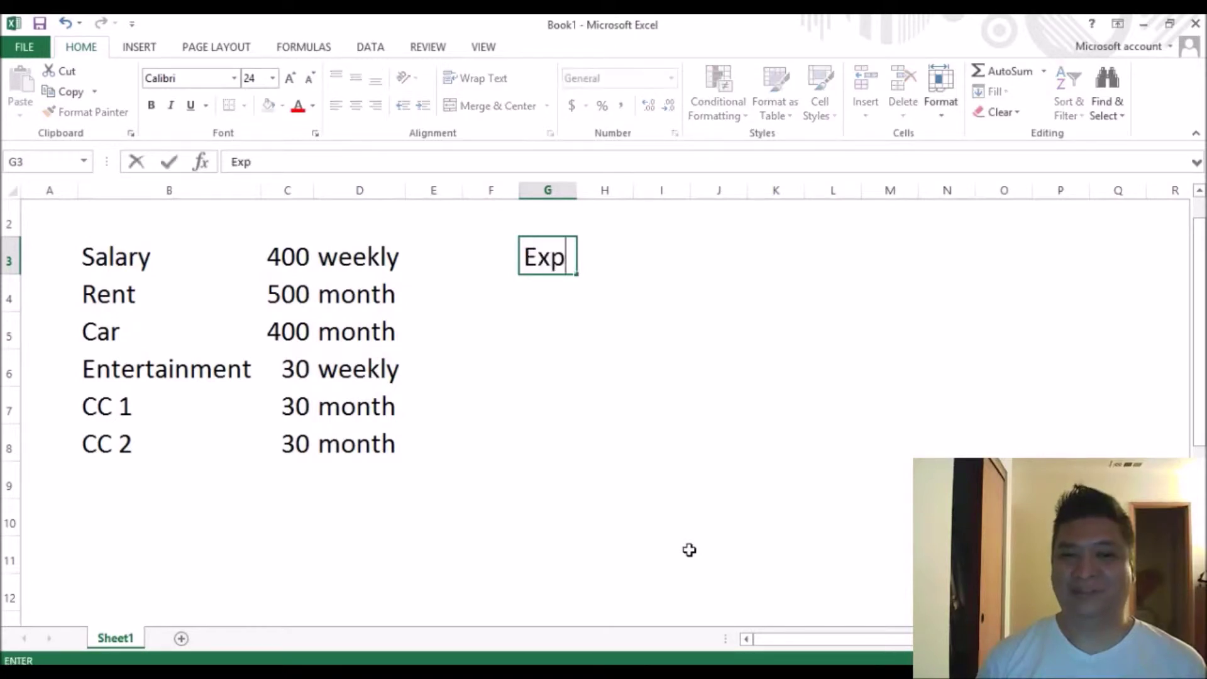
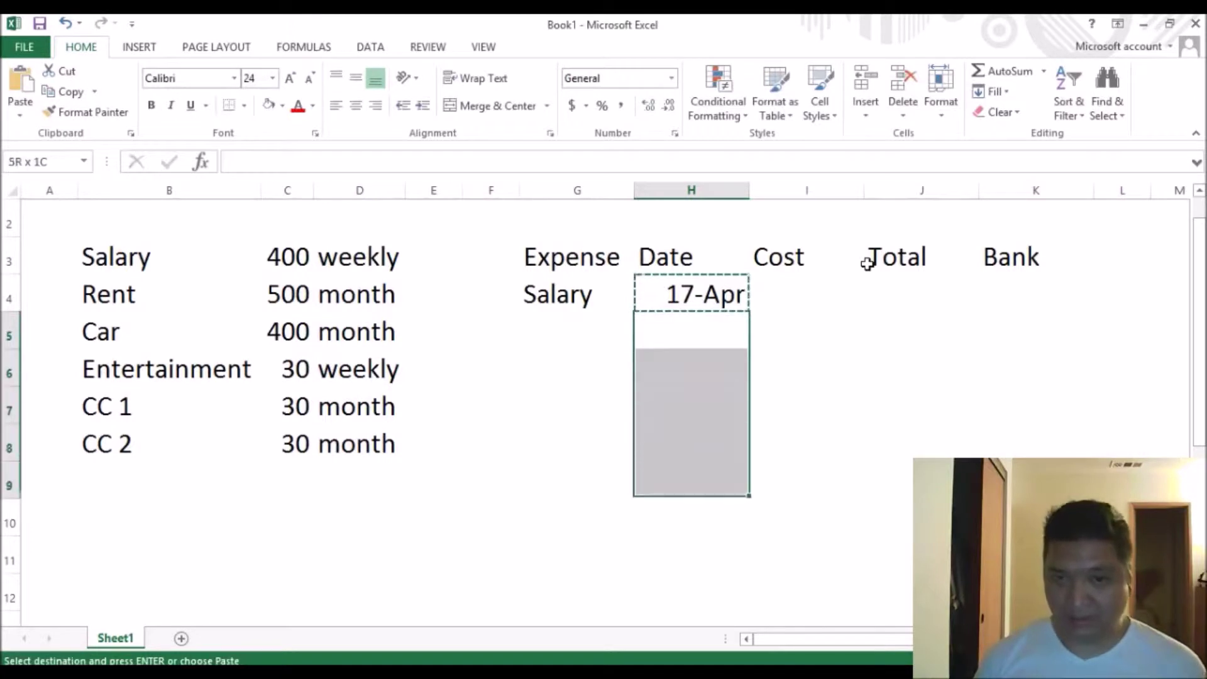
Paste the copied 17-Apr salary date from H4 into H5:H9.
{"action": "key", "text": "shift+Up"}
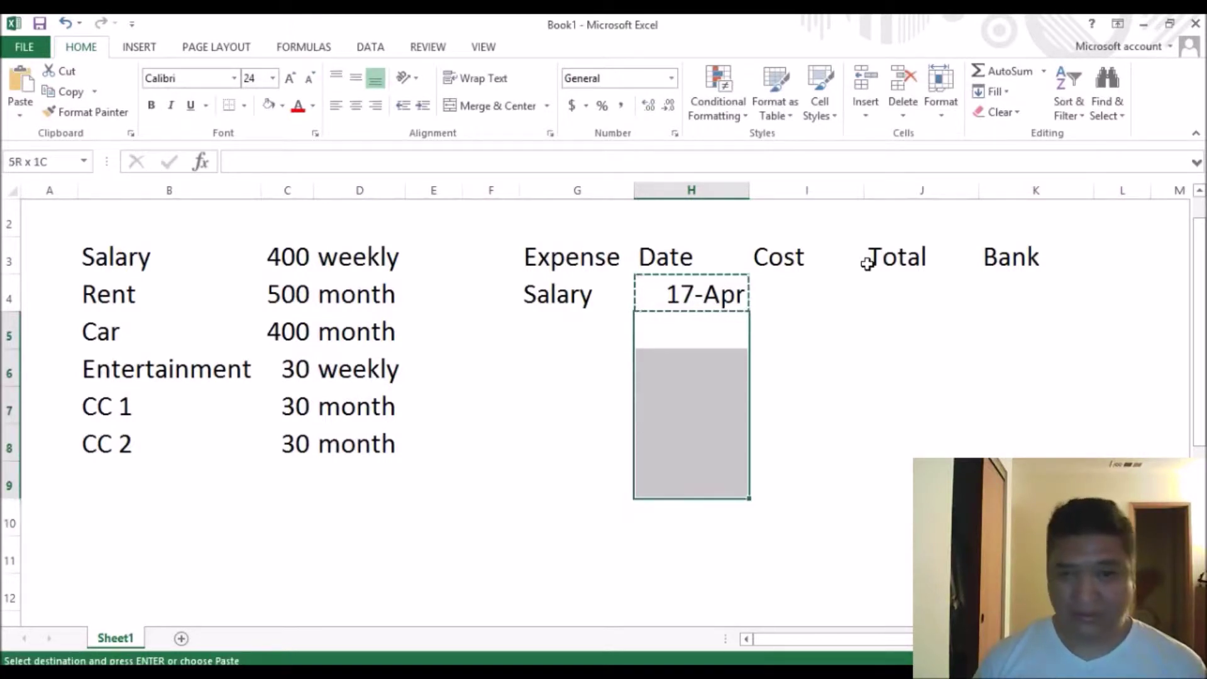
{"action": "key", "text": "Return"}
{"action": "key", "text": "Up"}
{"action": "key", "text": "Down"}
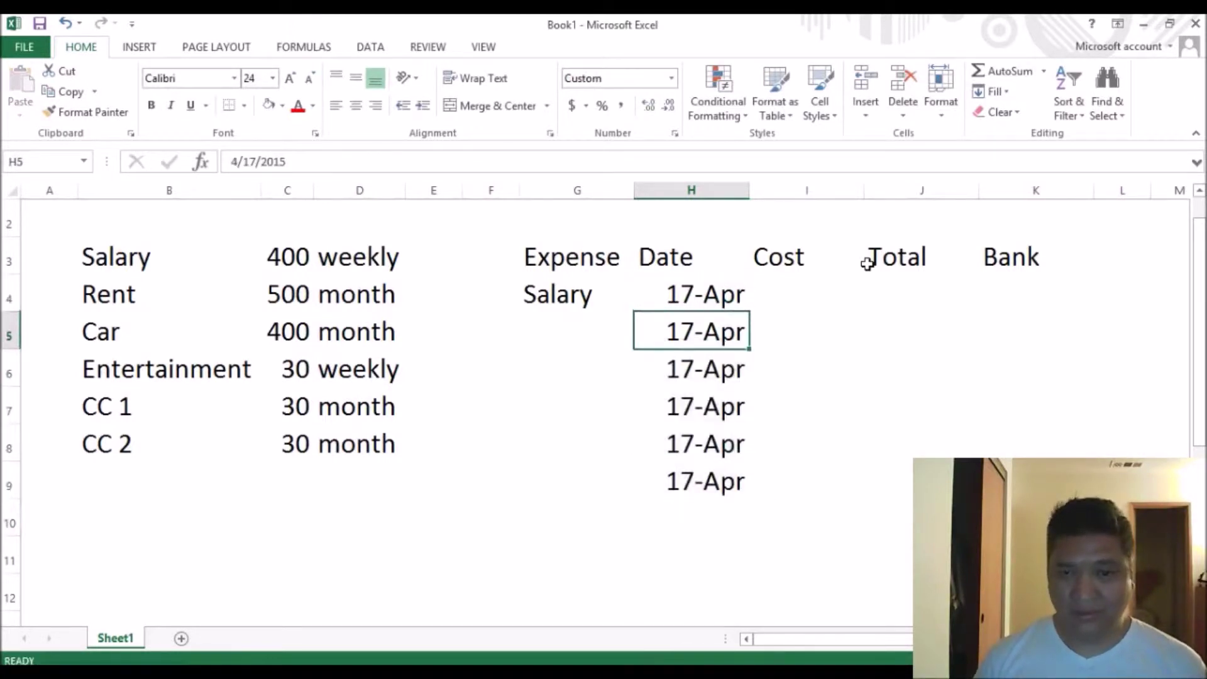
{"action": "key", "text": "shift+Down"}
{"action": "key", "text": "shift+Down"}
{"action": "key", "text": "shift+Down"}
{"action": "key", "text": "shift+Down"}
{"action": "key", "text": "ctrl+v"}
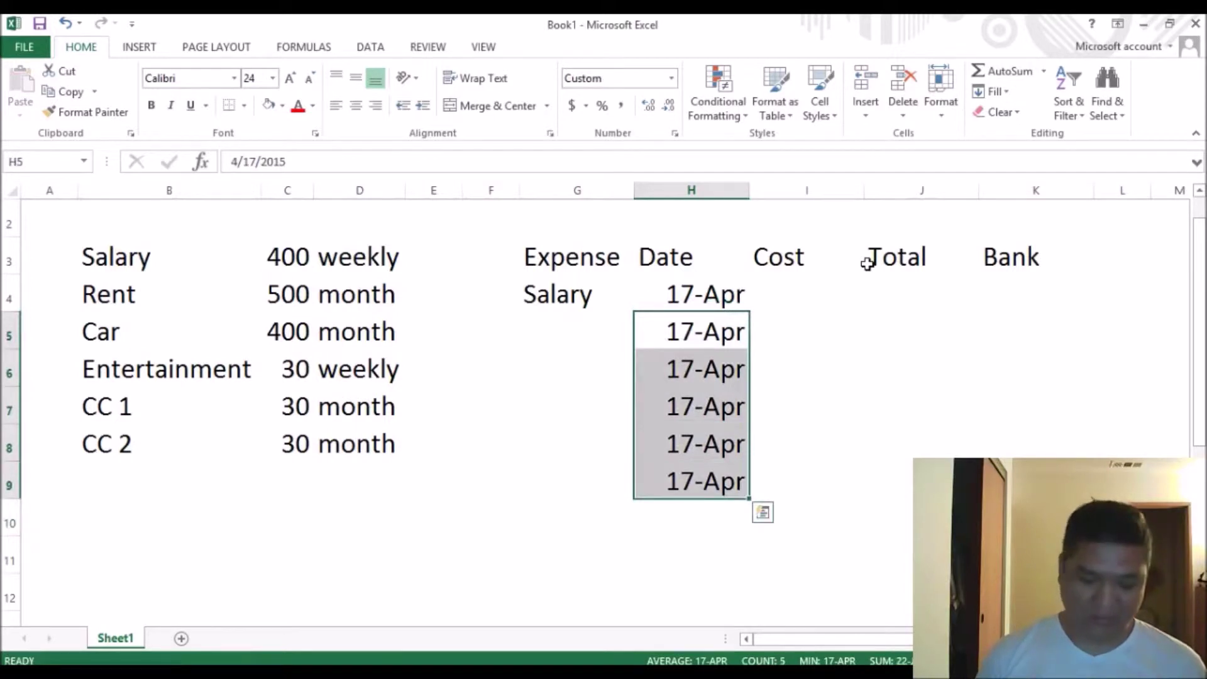
{"action": "key", "text": "ctrl+h"}
{"action": "key", "text": "Escape"}
Enter the monthly dates 5/17, 6/17, 7/17, 8/17 and 9/17 in H5:H9 of the Date column.
{"action": "key", "text": "Up"}
{"action": "key", "text": "Down"}
{"action": "type", "text": "5/17"}
{"action": "key", "text": "Return"}
{"action": "type", "text": "6/17"}
{"action": "key", "text": "Return"}
{"action": "type", "text": "7/17"}
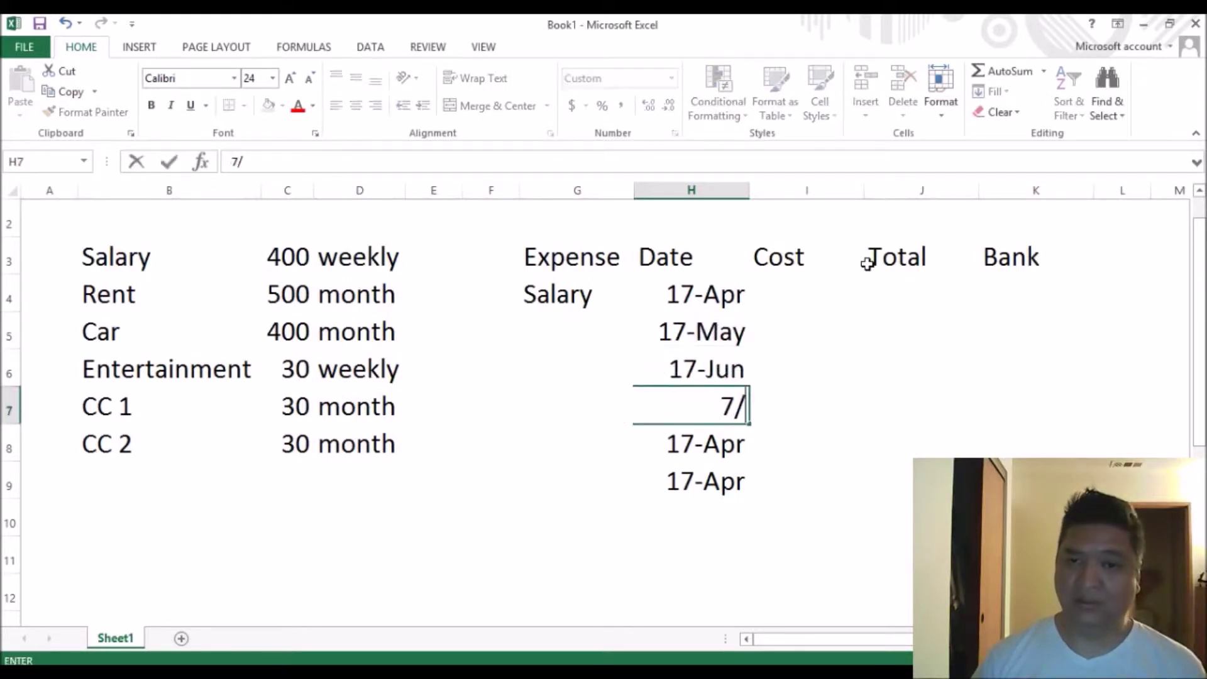
{"action": "key", "text": "Return"}
{"action": "type", "text": "8/17"}
{"action": "key", "text": "Return"}
{"action": "type", "text": "9/17"}
{"action": "key", "text": "Return"}
Fill "Salary" down from G4 to G9 so every date has the expense name.
{"action": "key", "text": "Up"}
{"action": "key", "text": "Left"}
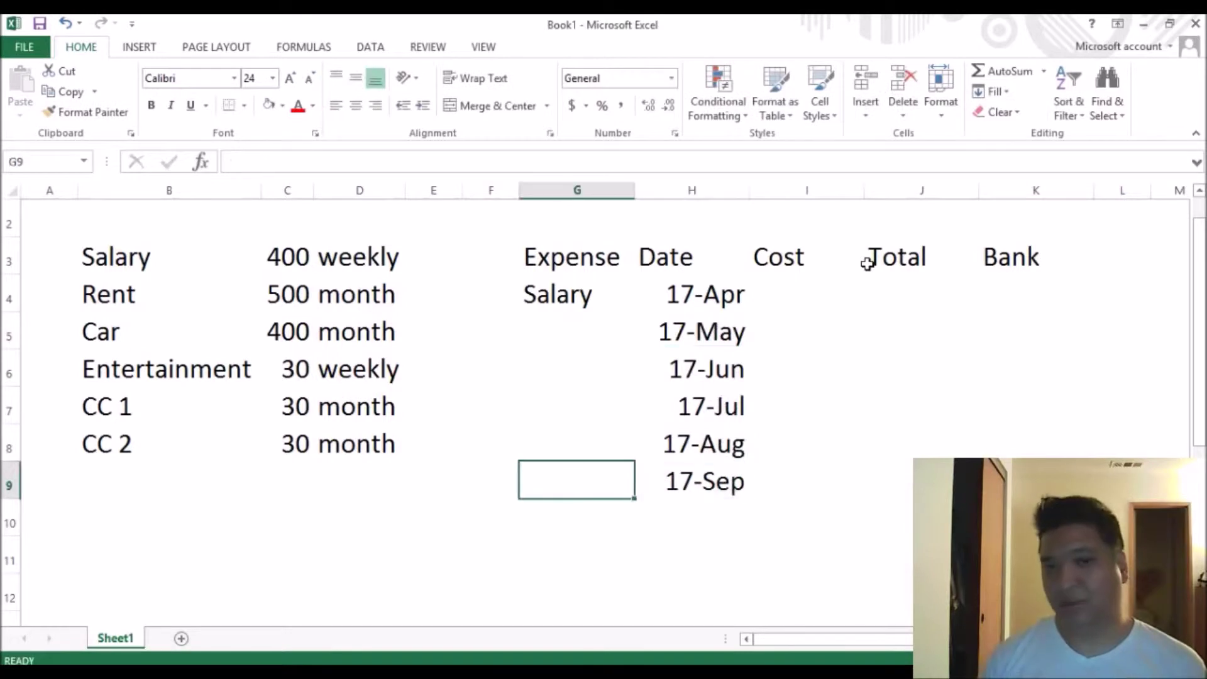
{"action": "key", "text": "Up"}
{"action": "key", "text": "Up"}
{"action": "key", "text": "Up"}
{"action": "key", "text": "Up"}
{"action": "key", "text": "Right"}
{"action": "key", "text": "Left"}
{"action": "key", "text": "Up"}
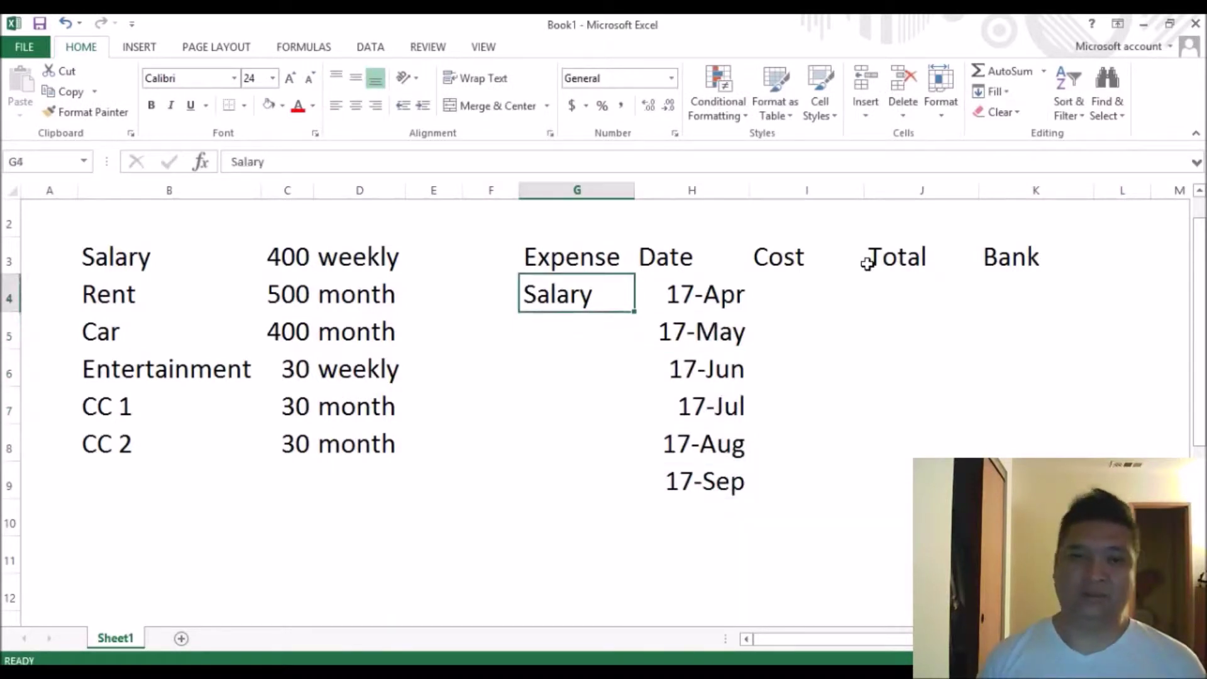
{"action": "key", "text": "shift+Down"}
{"action": "key", "text": "shift+Down"}
{"action": "key", "text": "shift+Down"}
{"action": "key", "text": "shift+Down"}
{"action": "key", "text": "shift+Down"}
{"action": "key", "text": "shift+Down"}
{"action": "key", "text": "shift+Up"}
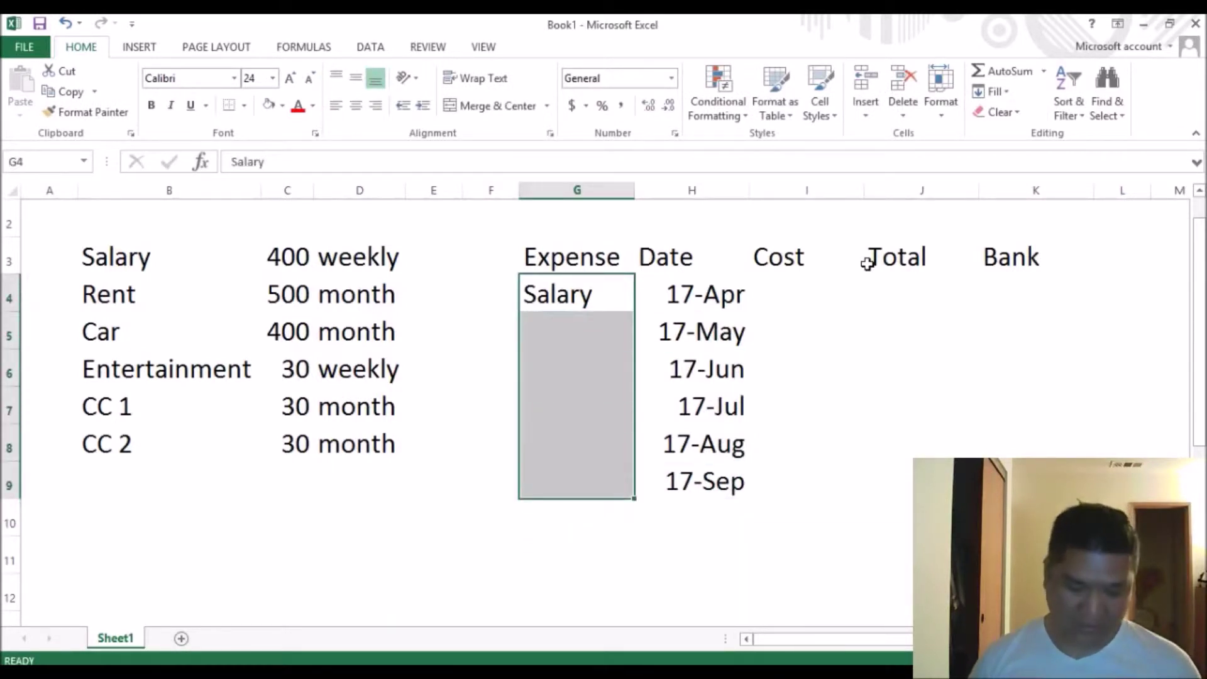
{"action": "key", "text": "ctrl+d"}
Enter the salary amount 400 in the Cost column in I4.
{"action": "key", "text": "Right"}
{"action": "key", "text": "Right"}
{"action": "type", "text": "40"}
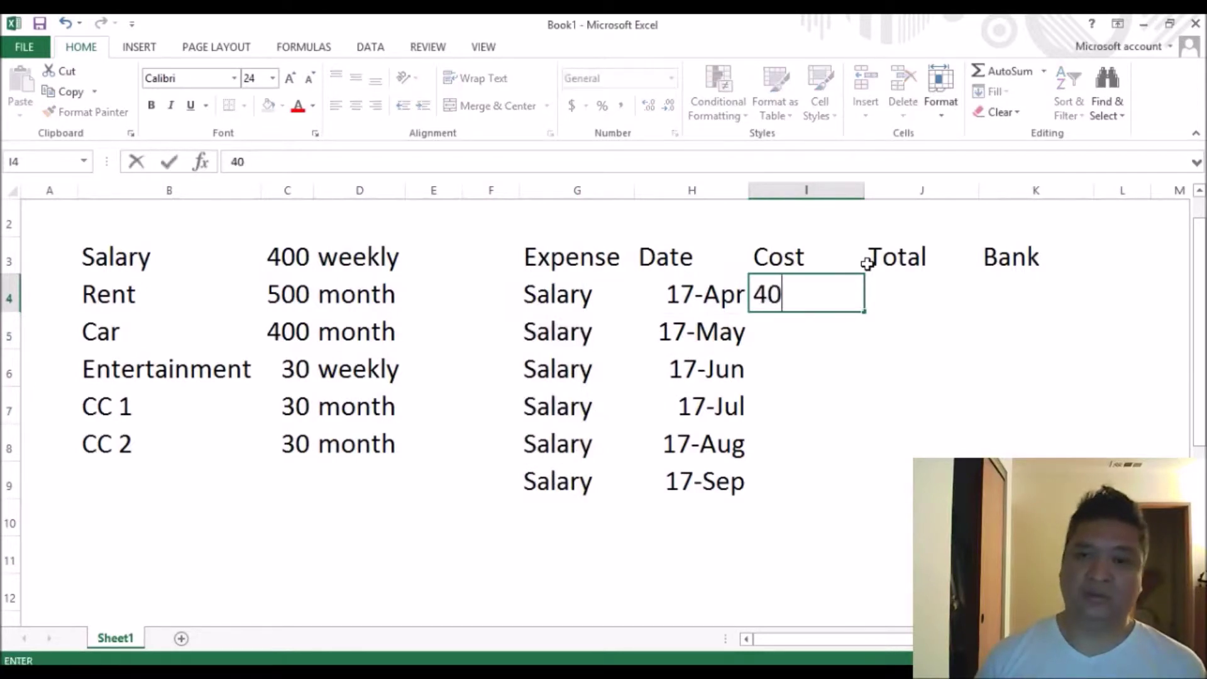
{"action": "key", "text": "Right"}
{"action": "key", "text": "Right"}
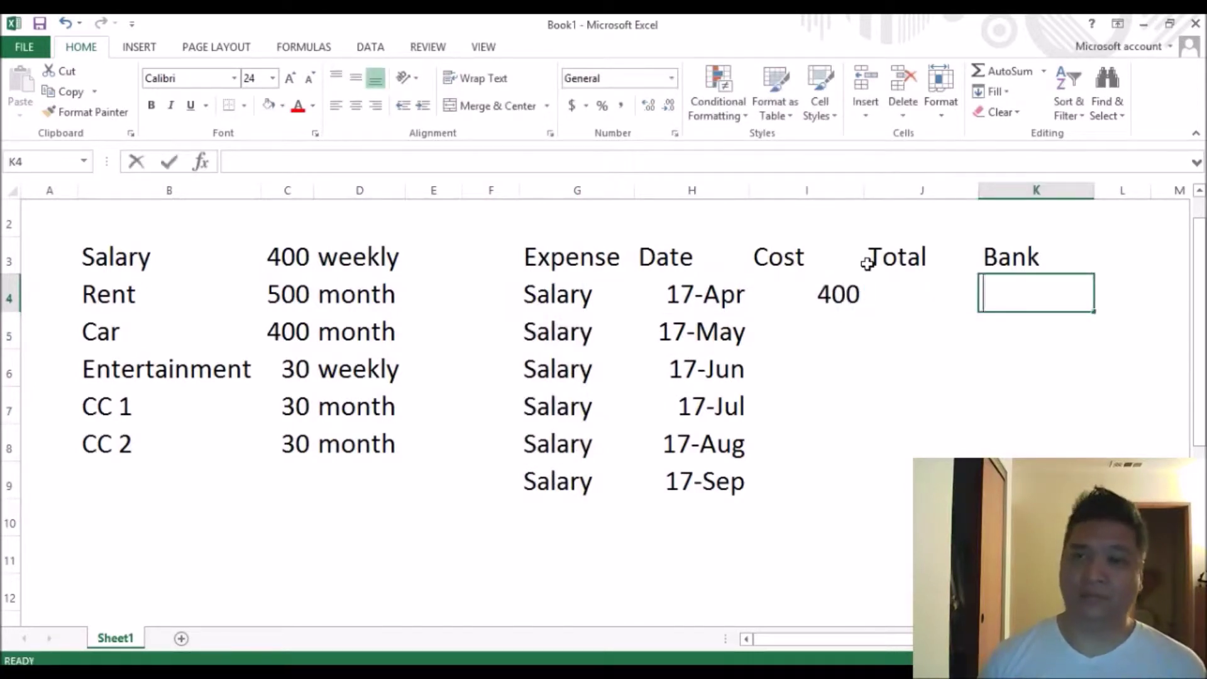
{"action": "type", "text": "200"}
{"action": "key", "text": "Left"}
{"action": "key", "text": "Right"}
{"action": "key", "text": "Left"}
{"action": "key", "text": "Right"}
{"action": "key", "text": "Delete"}
{"action": "key", "text": "Left"}
{"action": "key", "text": "Left"}
{"action": "key", "text": "Up"}
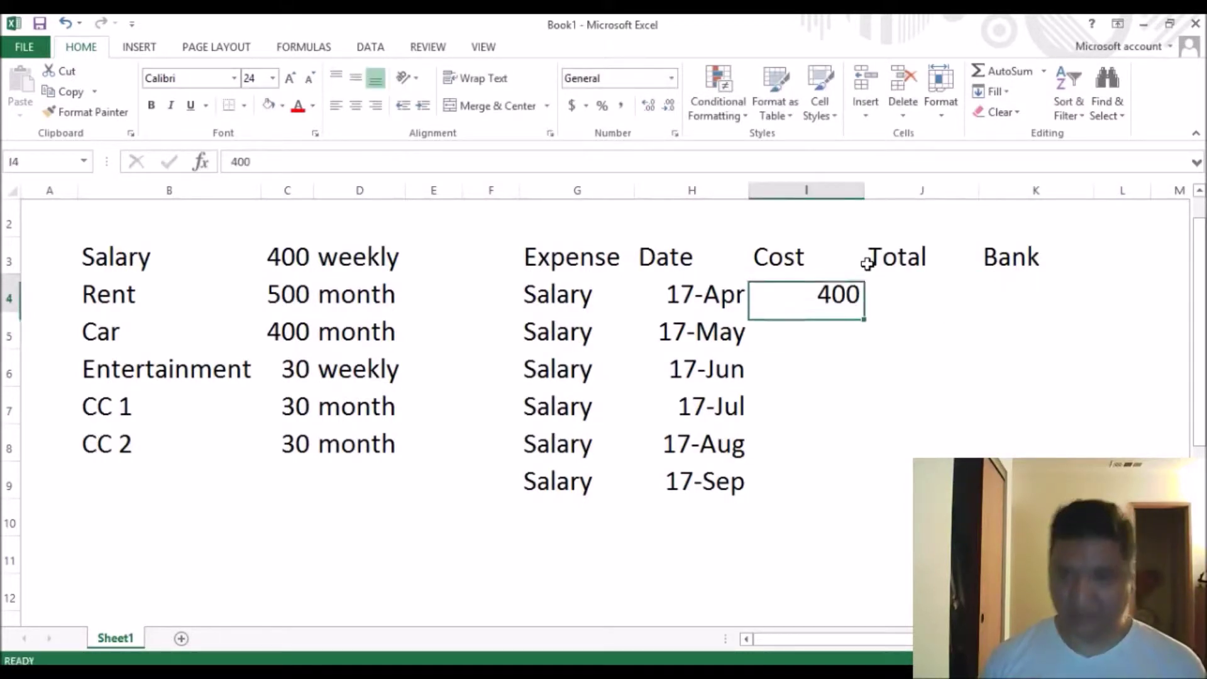
Centre the contents of the Date, Cost, Total and Bank columns (H to K) horizontally and align them vertically to the middle.
{"action": "left_click_drag", "start_coordinate": [685, 190], "coordinate": [992, 219]}
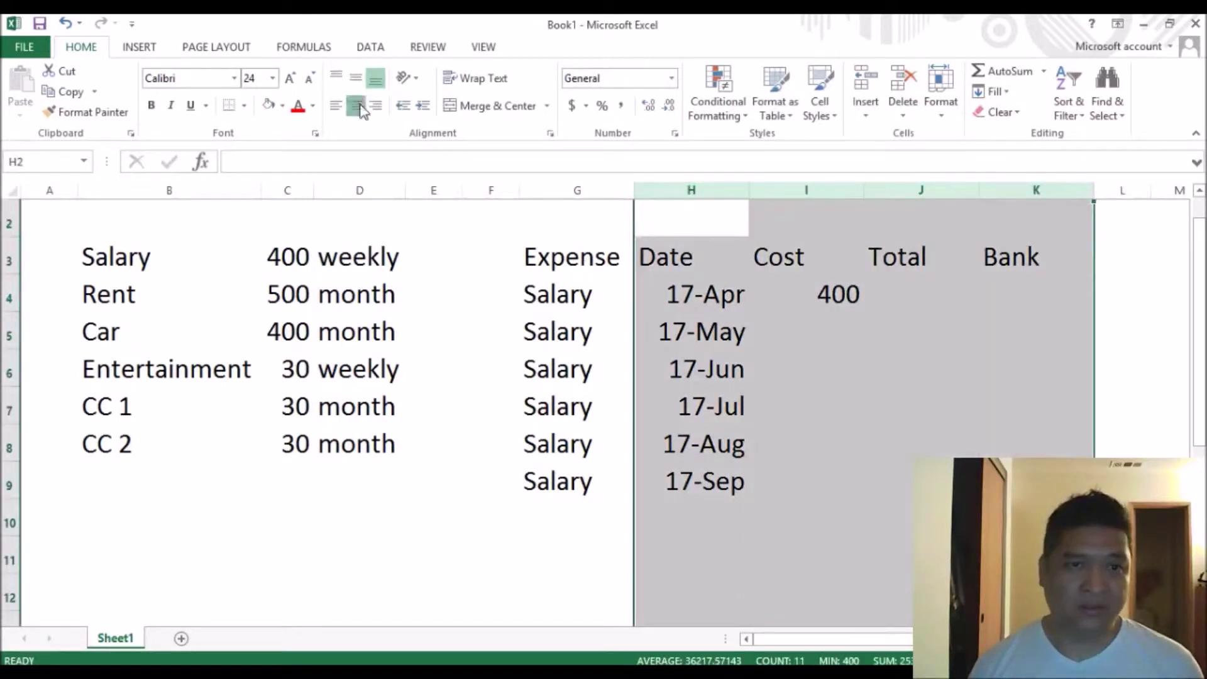
{"action": "left_click", "coordinate": [355, 105]}
{"action": "left_click", "coordinate": [355, 78]}
{"action": "left_click", "coordinate": [922, 284]}
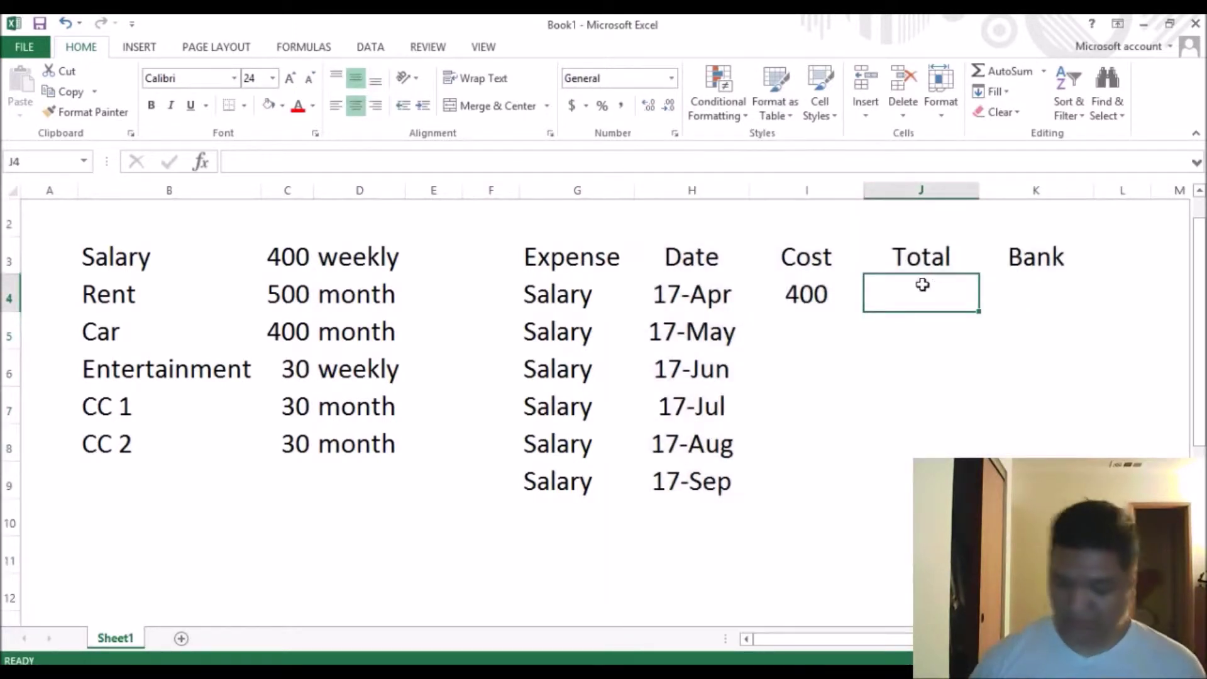
Fill the 400 salary amount down the Cost column from I4 to I9.
{"action": "key", "text": "Left"}
{"action": "key", "text": "Down"}
{"action": "key", "text": "Up"}
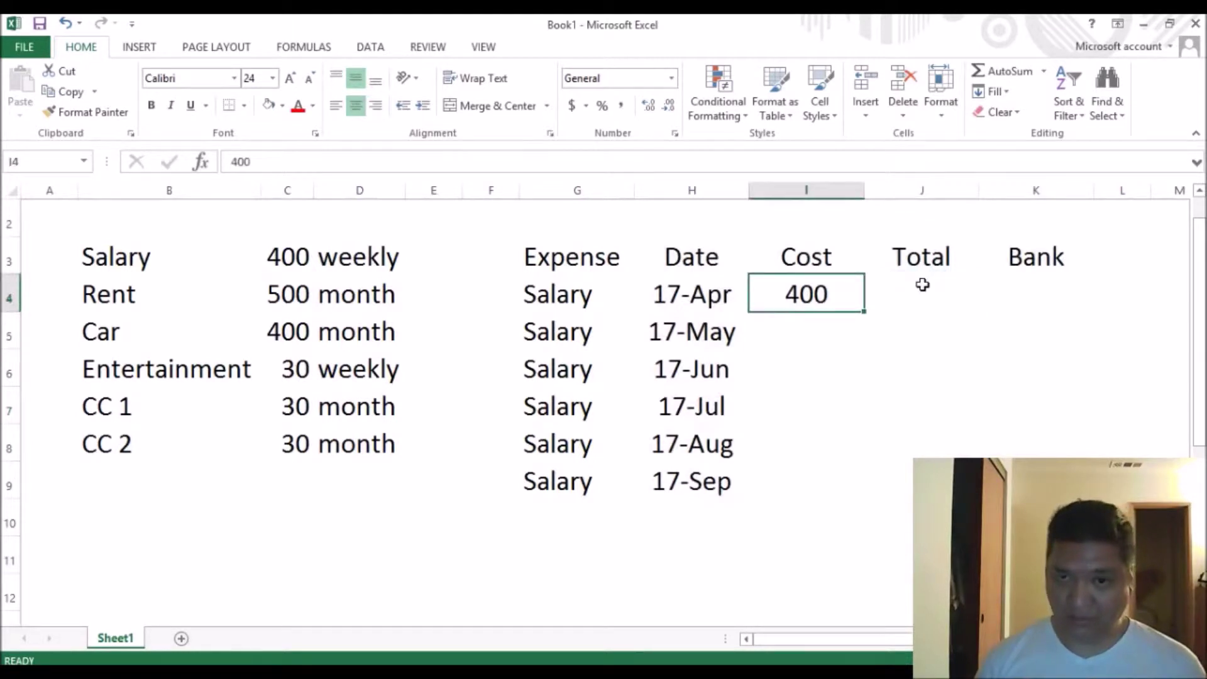
{"action": "key", "text": "shift+Down"}
{"action": "key", "text": "shift+Down"}
{"action": "key", "text": "shift+Down"}
{"action": "key", "text": "shift+Down"}
{"action": "key", "text": "shift+Down"}
{"action": "key", "text": "ctrl+d"}
{"action": "key", "text": "Down"}
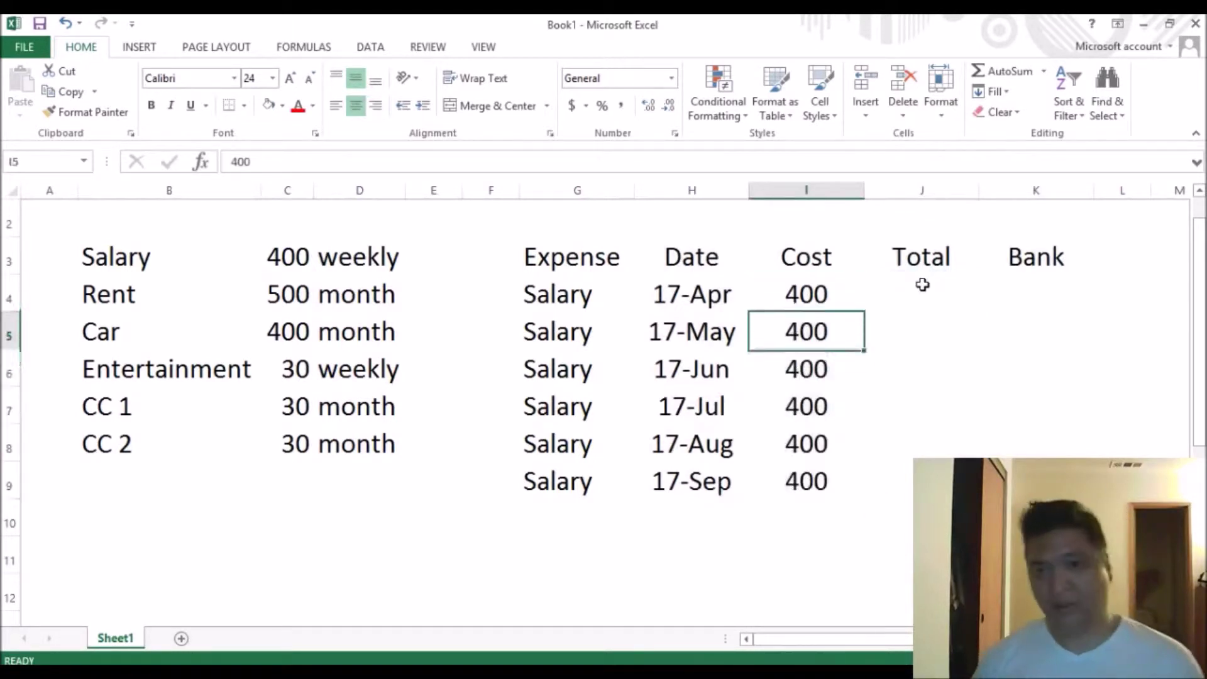
Add a Rent entry in row 10 below the salary rows, dated 5/1 with a cost of -500.
{"action": "key", "text": "Left"}
{"action": "key", "text": "Down"}
{"action": "key", "text": "Left"}
{"action": "key", "text": "Left"}
{"action": "key", "text": "Right"}
{"action": "key", "text": "Down"}
{"action": "key", "text": "Down"}
{"action": "key", "text": "Down"}
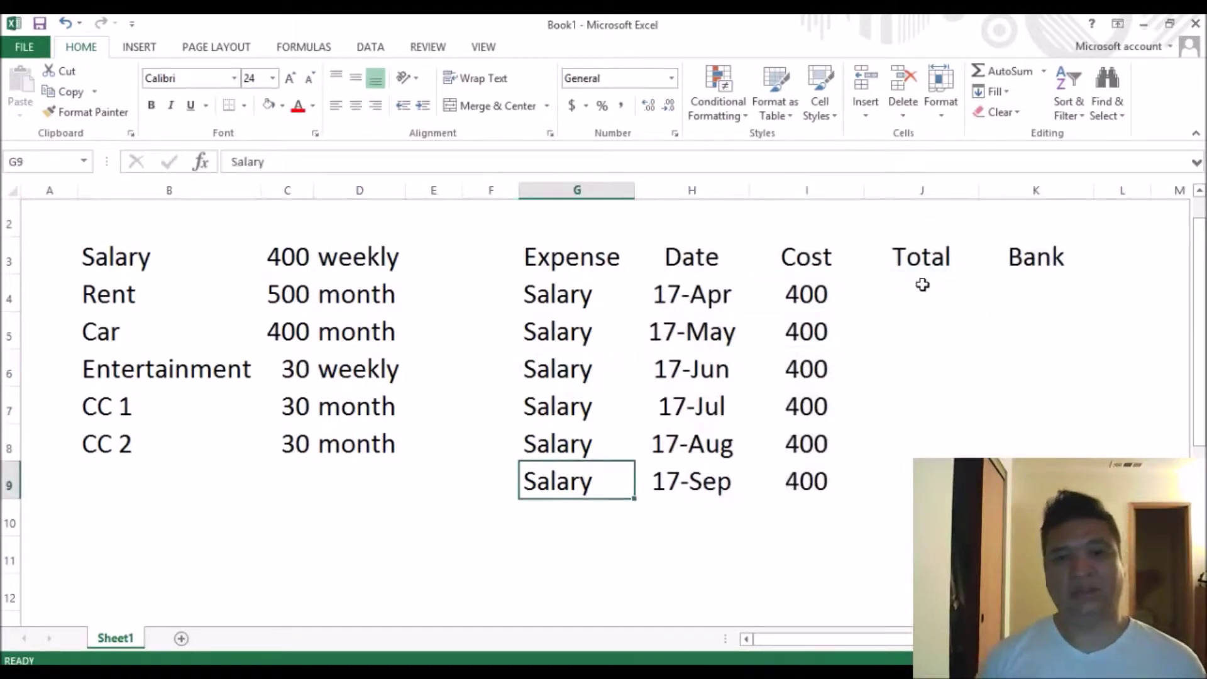
{"action": "key", "text": "Down"}
{"action": "type", "text": "Rent"}
{"action": "key", "text": "Tab"}
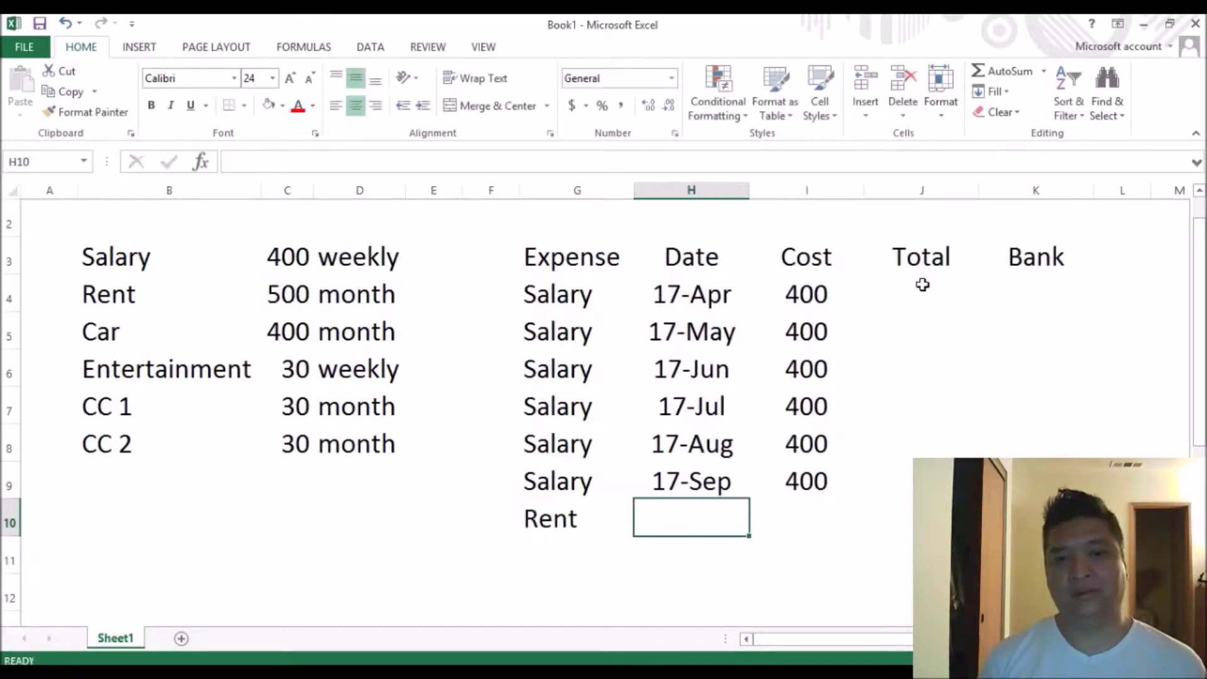
{"action": "type", "text": "5/1"}
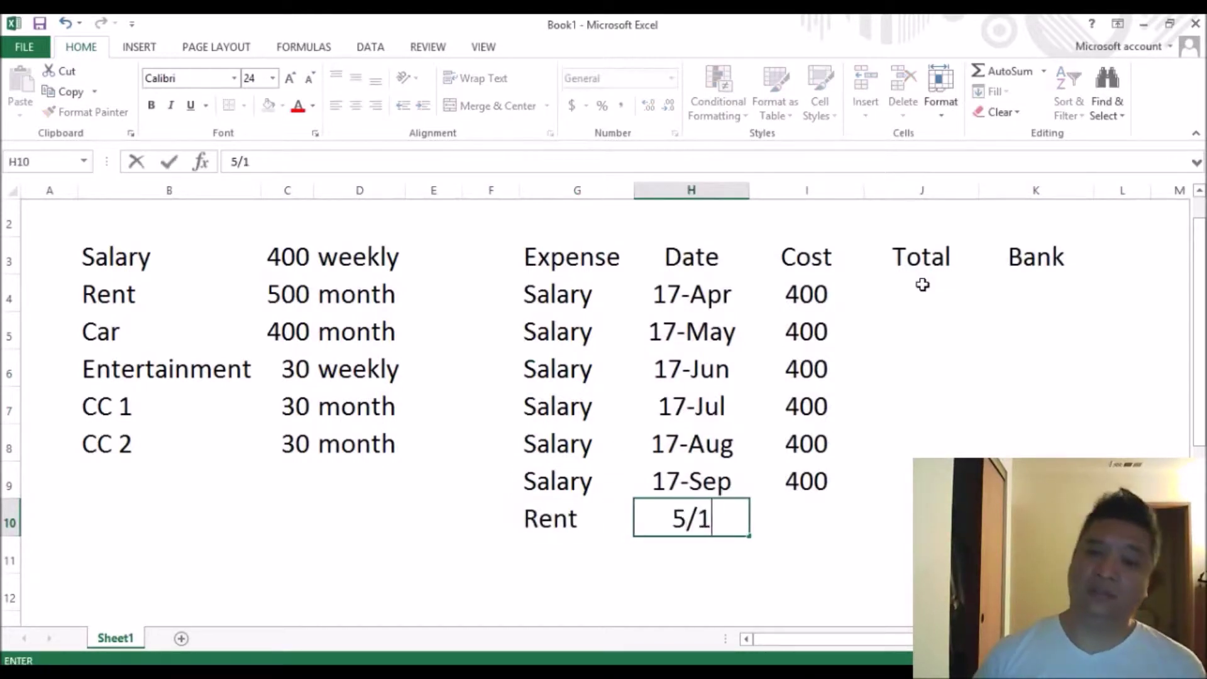
{"action": "key", "text": "Tab"}
{"action": "type", "text": "-500"}
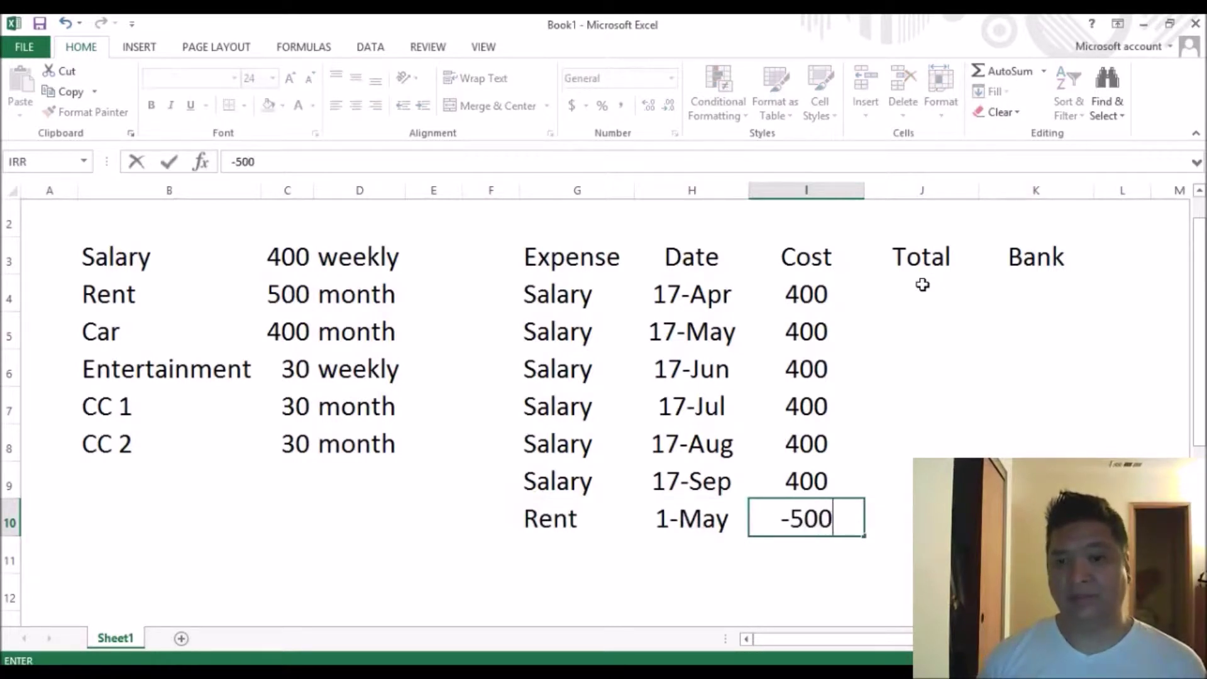
{"action": "key", "text": "Return"}
Fill the rent date from H10 down the Date column to H15.
{"action": "key", "text": "Up"}
{"action": "key", "text": "Right"}
{"action": "key", "text": "Left"}
{"action": "key", "text": "Right"}
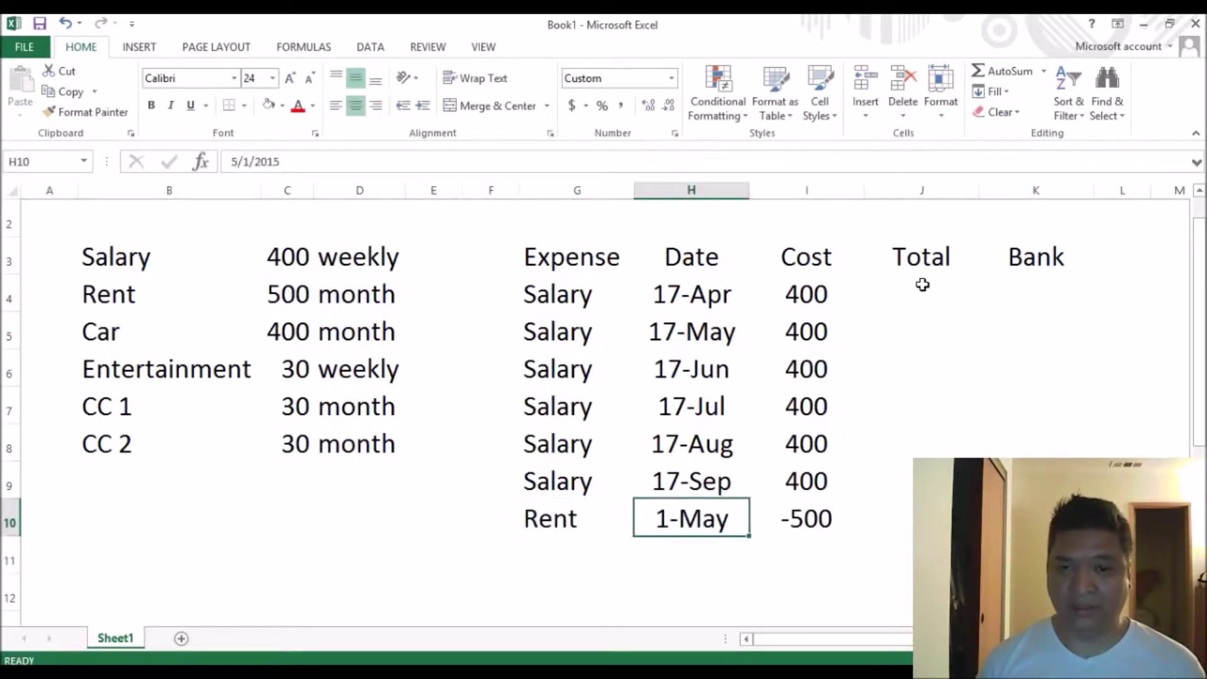
{"action": "key", "text": "Down"}
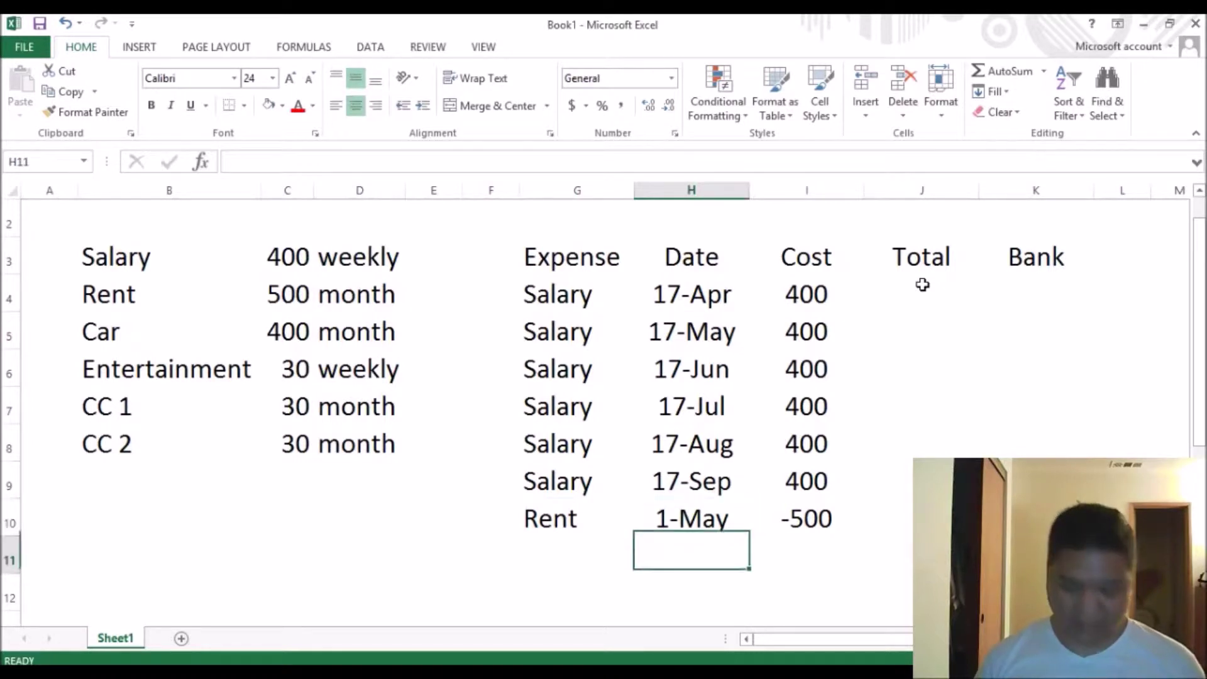
{"action": "key", "text": "ctrl+d"}
{"action": "key", "text": "Down"}
{"action": "key", "text": "ctrl+d"}
{"action": "key", "text": "Down"}
{"action": "key", "text": "ctrl+d"}
{"action": "key", "text": "Down"}
{"action": "key", "text": "ctrl+d"}
{"action": "key", "text": "Down"}
{"action": "key", "text": "ctrl+d"}
{"action": "key", "text": "Up"}
{"action": "key", "text": "Up"}
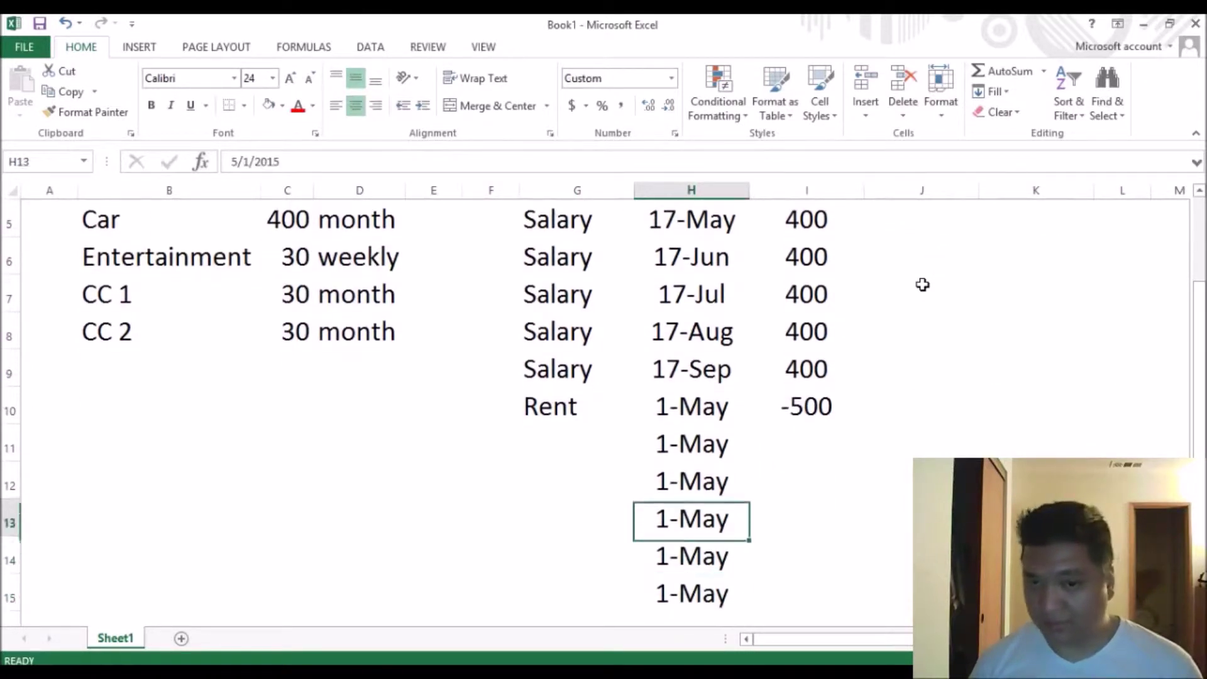
Change the rent dates in H11 to H15 to 6/1, 7/1, 8/1, 9/1 and 10/1.
{"action": "key", "text": "Up"}
{"action": "key", "text": "Up"}
{"action": "key", "text": "Up"}
{"action": "key", "text": "Down"}
{"action": "type", "text": "6/1/"}
{"action": "key", "text": "Return"}
{"action": "type", "text": "7/1/"}
{"action": "key", "text": "Return"}
{"action": "key", "text": "Up"}
{"action": "type", "text": "7/1"}
{"action": "key", "text": "Return"}
{"action": "type", "text": "8/1"}
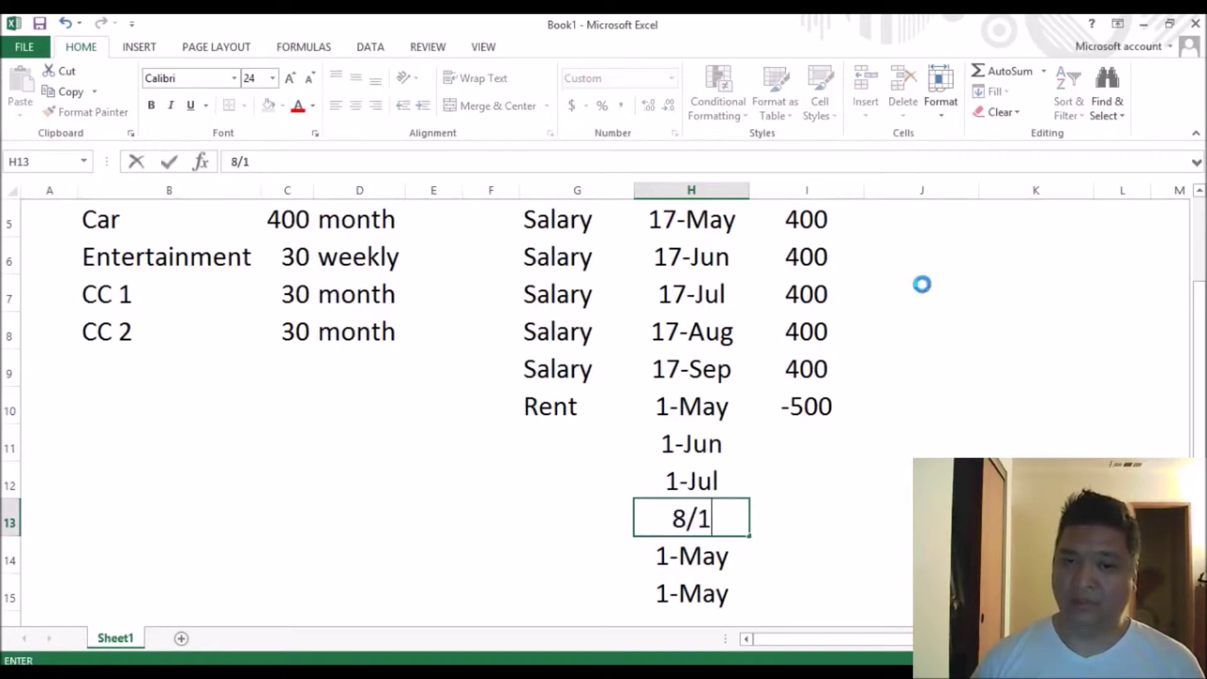
{"action": "key", "text": "Return"}
{"action": "type", "text": "9/1"}
{"action": "key", "text": "Return"}
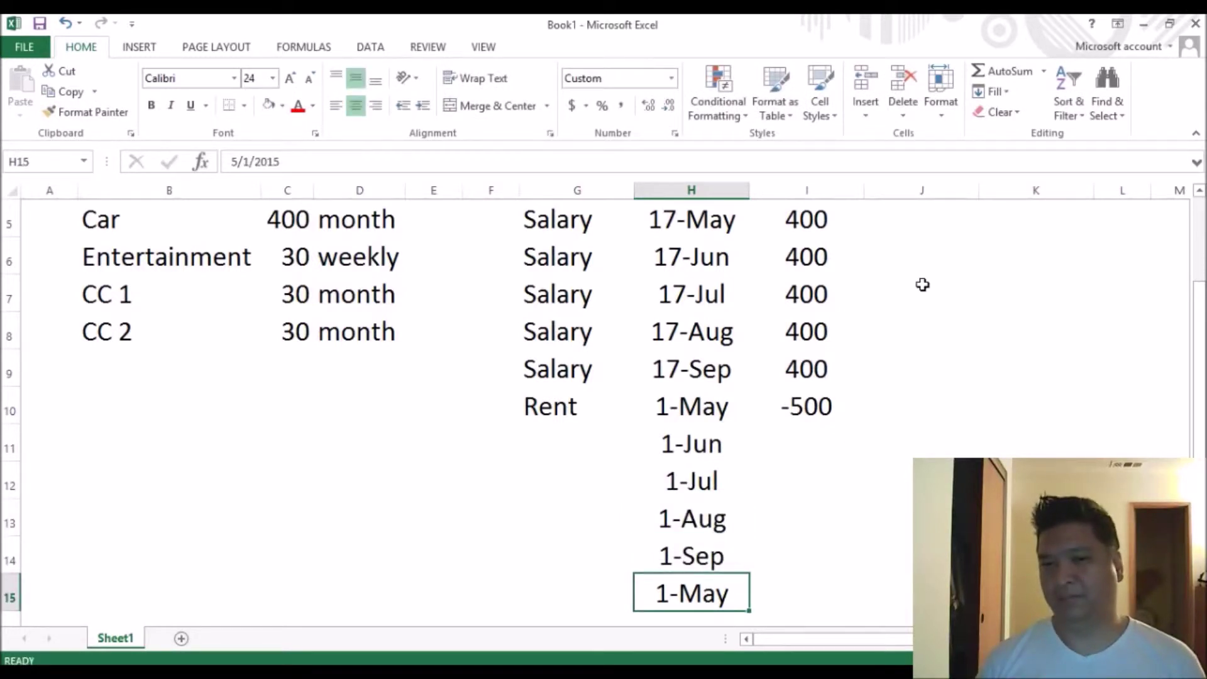
{"action": "key", "text": "Up"}
{"action": "key", "text": "Up"}
{"action": "key", "text": "Up"}
{"action": "key", "text": "Up"}
{"action": "key", "text": "Down"}
{"action": "key", "text": "Down"}
{"action": "key", "text": "Down"}
{"action": "key", "text": "Down"}
{"action": "key", "text": "Down"}
{"action": "key", "text": "Up"}
{"action": "type", "text": "10/1"}
{"action": "key", "text": "Return"}
Review the salary and rent dates in the Date column from the header to the first rent row.
{"action": "key", "text": "Up"}
{"action": "key", "text": "Up"}
{"action": "key", "text": "Up"}
{"action": "key", "text": "Up"}
{"action": "key", "text": "Up"}
{"action": "key", "text": "Up"}
{"action": "key", "text": "Up"}
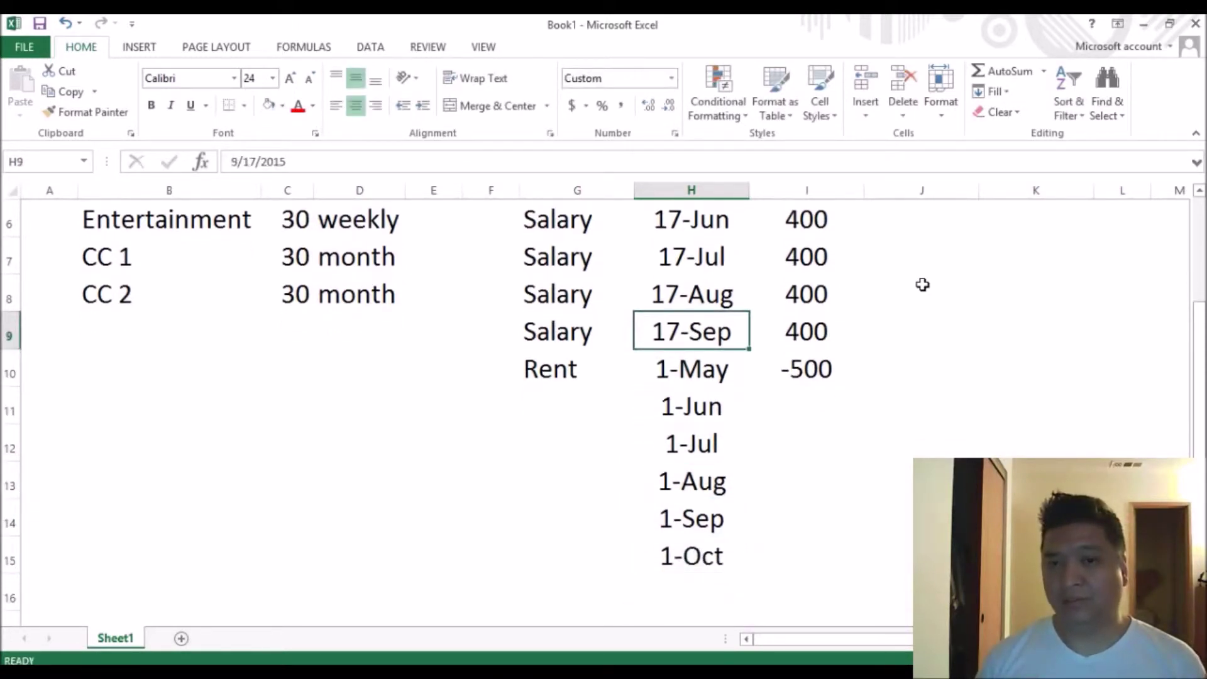
{"action": "key", "text": "Up"}
{"action": "key", "text": "Up"}
{"action": "key", "text": "Up"}
{"action": "key", "text": "Up"}
{"action": "key", "text": "Up"}
{"action": "key", "text": "Up"}
{"action": "key", "text": "Down"}
{"action": "key", "text": "Down"}
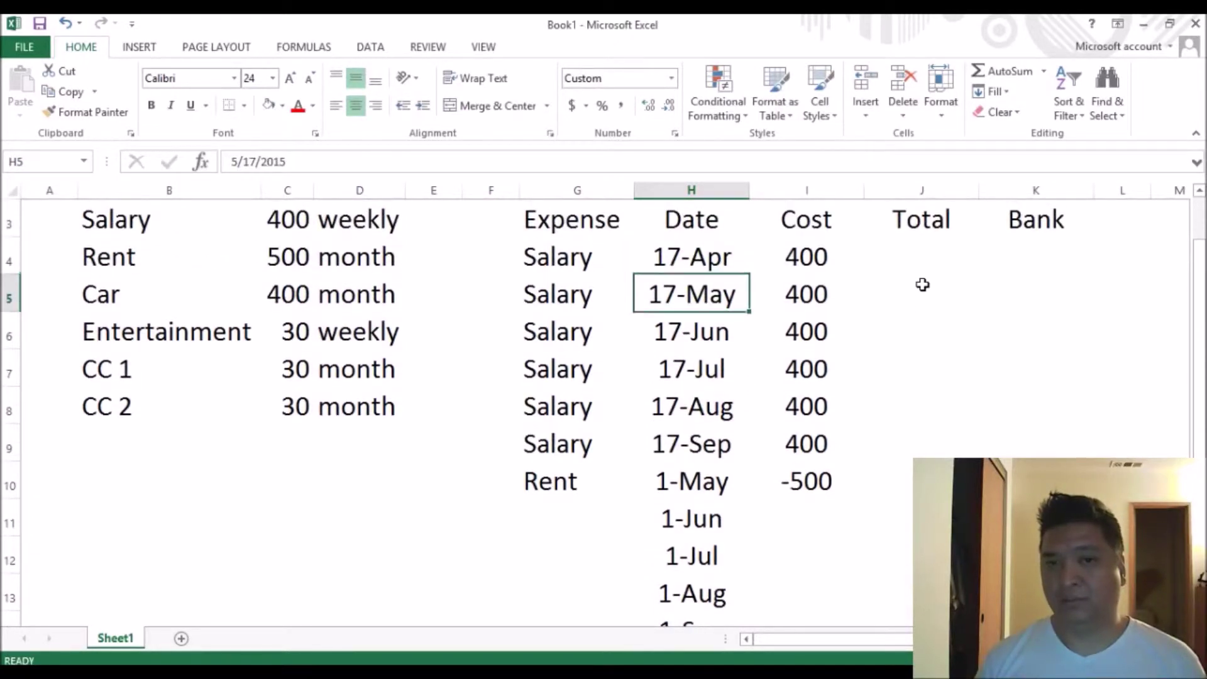
{"action": "key", "text": "Left"}
{"action": "key", "text": "Right"}
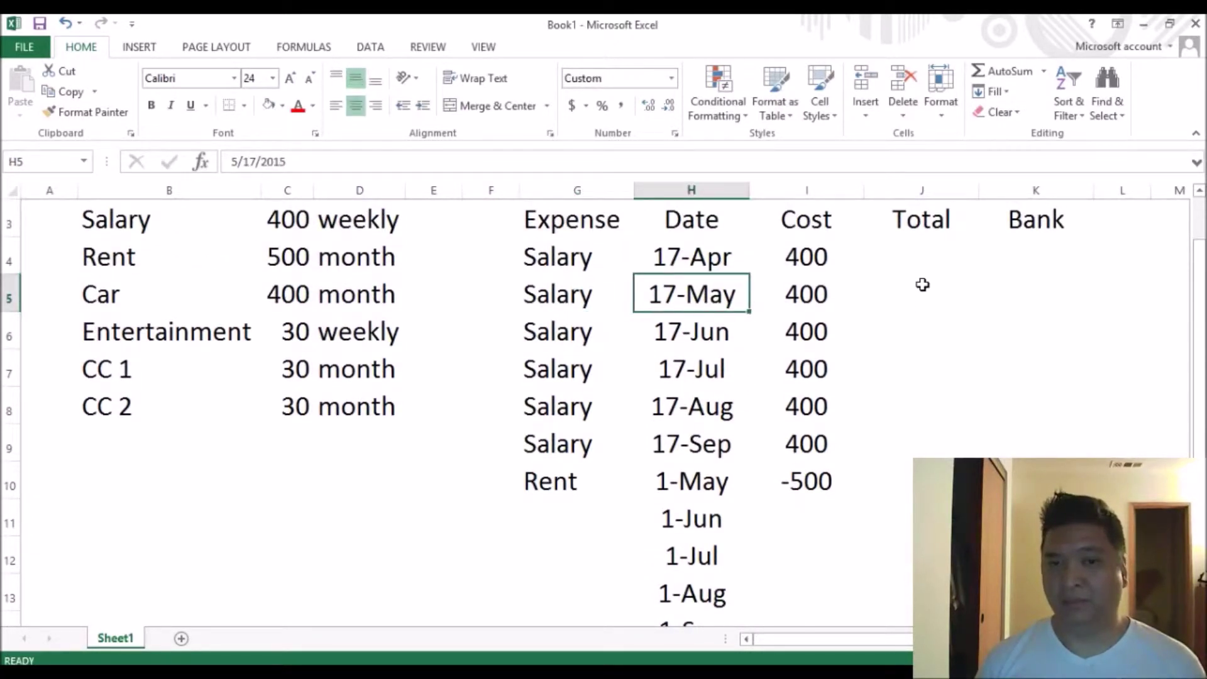
{"action": "key", "text": "Down"}
{"action": "key", "text": "Down"}
{"action": "key", "text": "Down"}
{"action": "key", "text": "Down"}
{"action": "key", "text": "Down"}
{"action": "key", "text": "Down"}
{"action": "key", "text": "Up"}
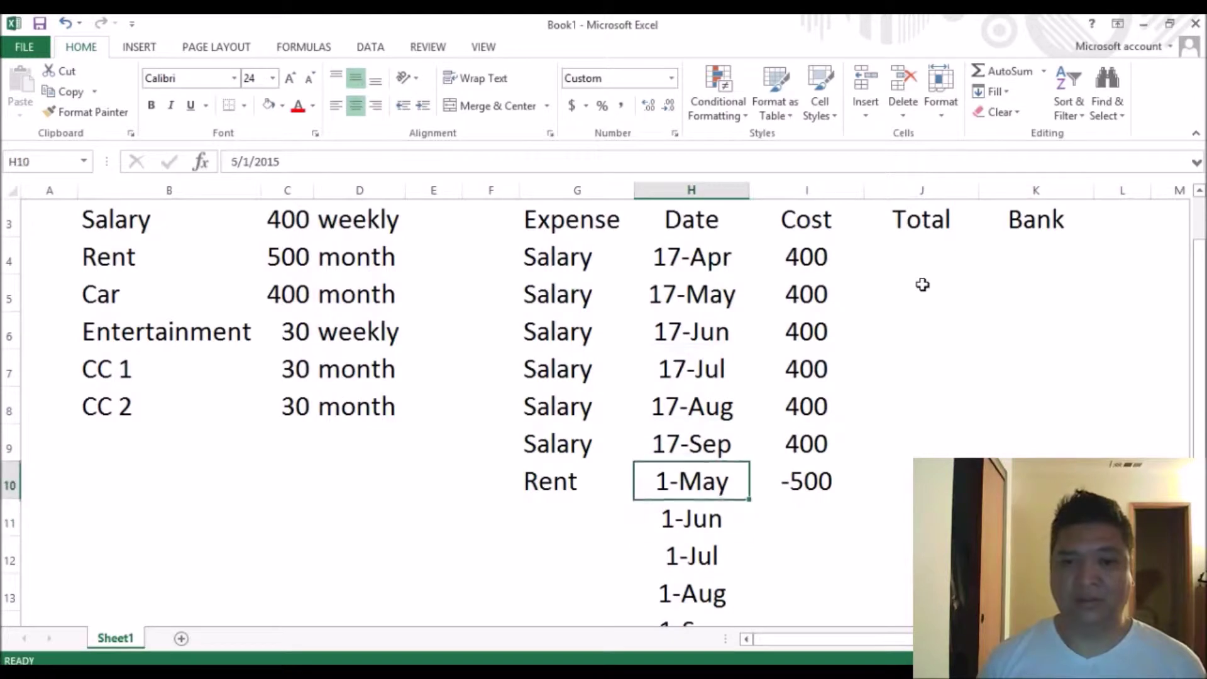
Clear the rent entries in columns G to I from row 10 to row 15.
{"action": "left_click_drag", "start_coordinate": [530, 498], "coordinate": [782, 477]}
{"action": "scroll", "coordinate": [840, 458], "scroll_direction": "down", "scroll_amount": 4}
{"action": "left_click_drag", "start_coordinate": [726, 322], "coordinate": [727, 218]}
{"action": "key", "text": "shift+Right"}
{"action": "scroll", "coordinate": [733, 215], "scroll_direction": "up", "scroll_amount": 3}
Replace the second salary date in H5 with the formula =H4+7.
{"action": "key", "text": "Up"}
{"action": "key", "text": "Up"}
{"action": "key", "text": "Up"}
{"action": "key", "text": "Up"}
{"action": "key", "text": "Up"}
{"action": "key", "text": "Up"}
{"action": "key", "text": "Up"}
{"action": "key", "text": "Up"}
{"action": "key", "text": "Up"}
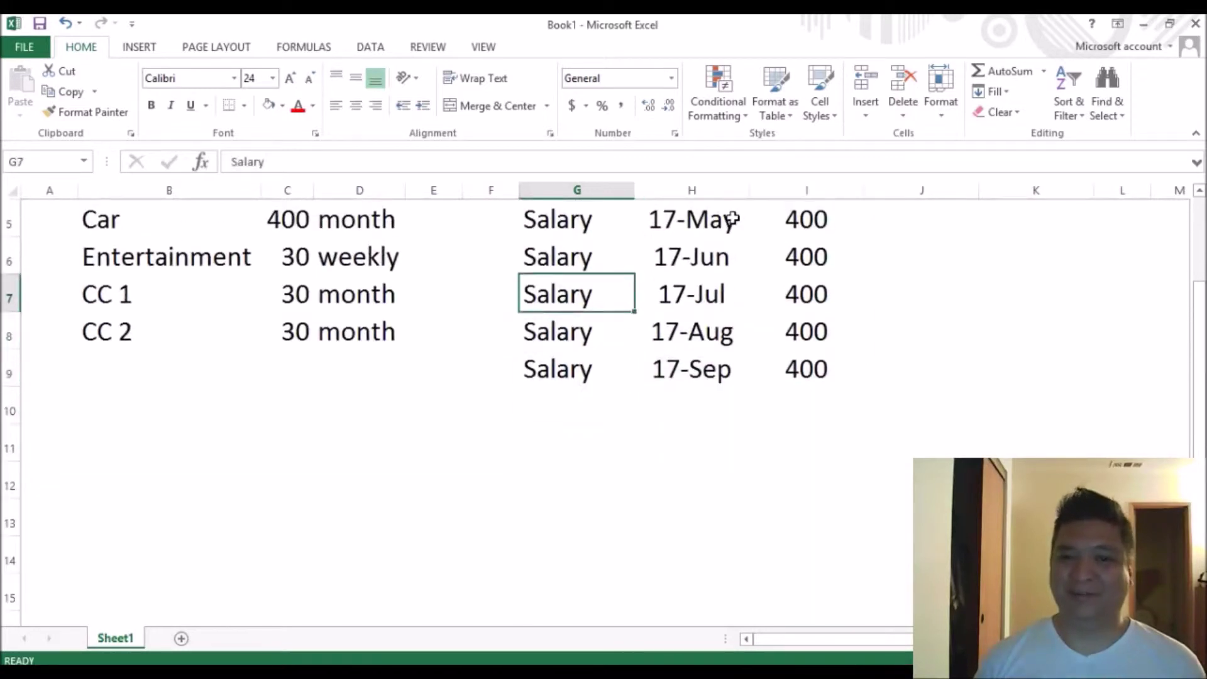
{"action": "key", "text": "Right"}
{"action": "key", "text": "Down"}
{"action": "key", "text": "Down"}
{"action": "key", "text": "Down"}
{"action": "key", "text": "Down"}
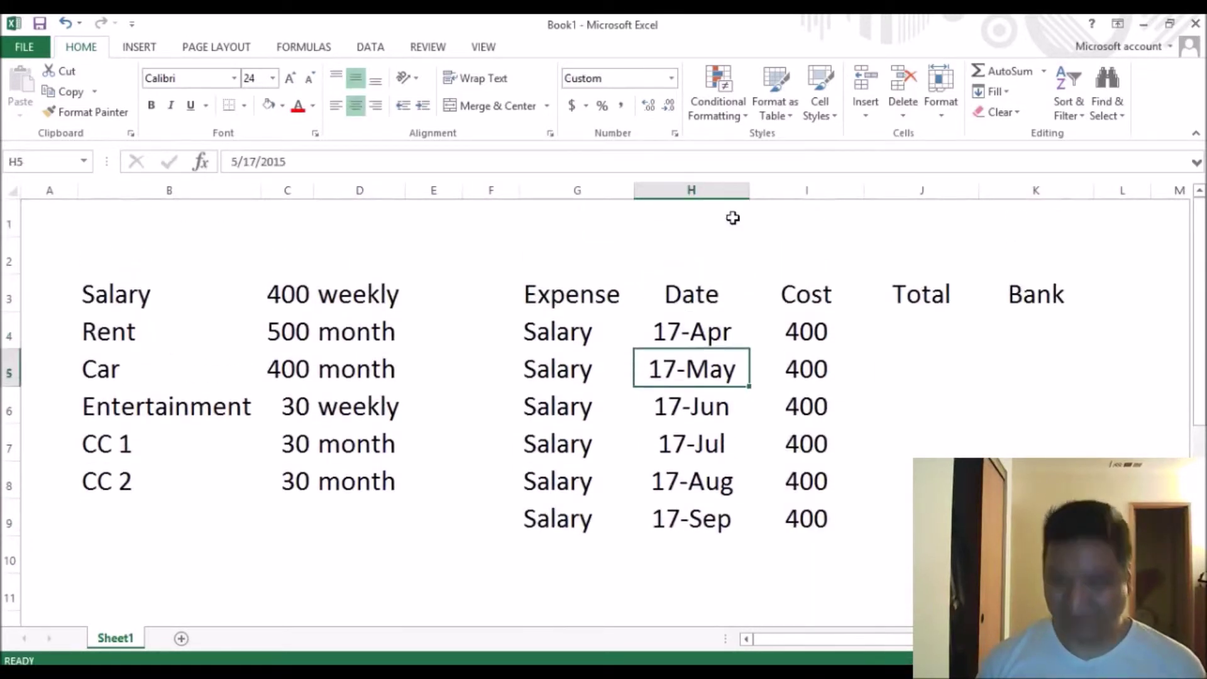
{"action": "type", "text": "=H4+7"}
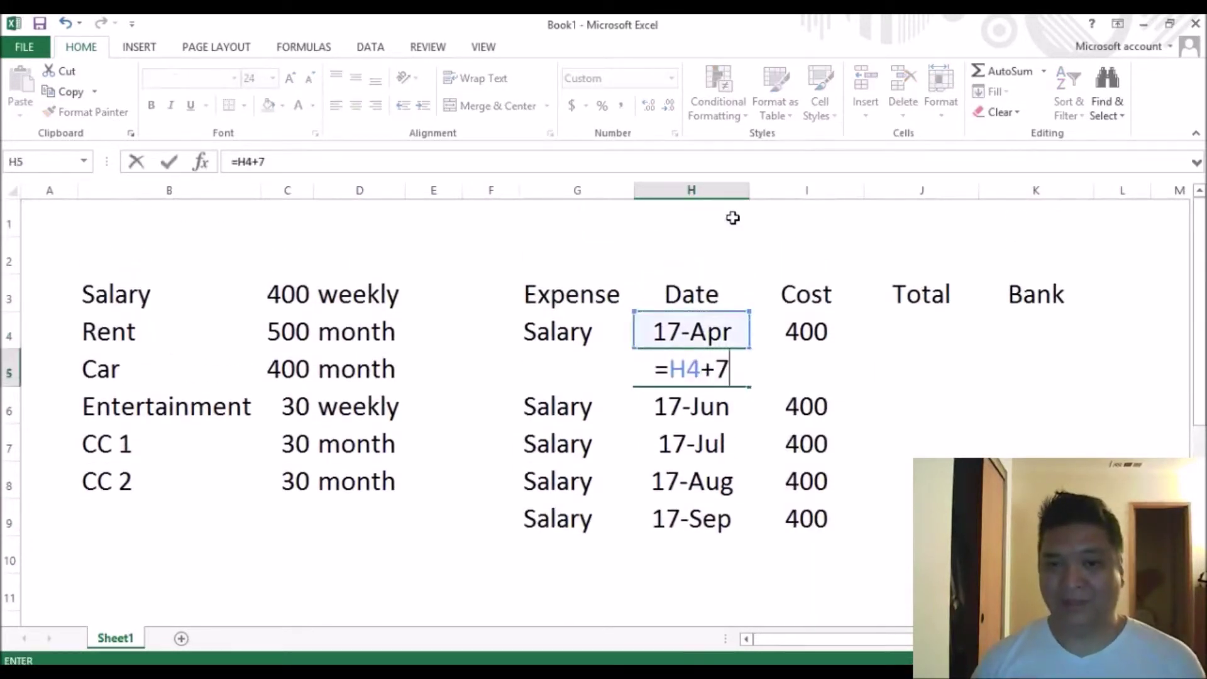
{"action": "key", "text": "Return"}
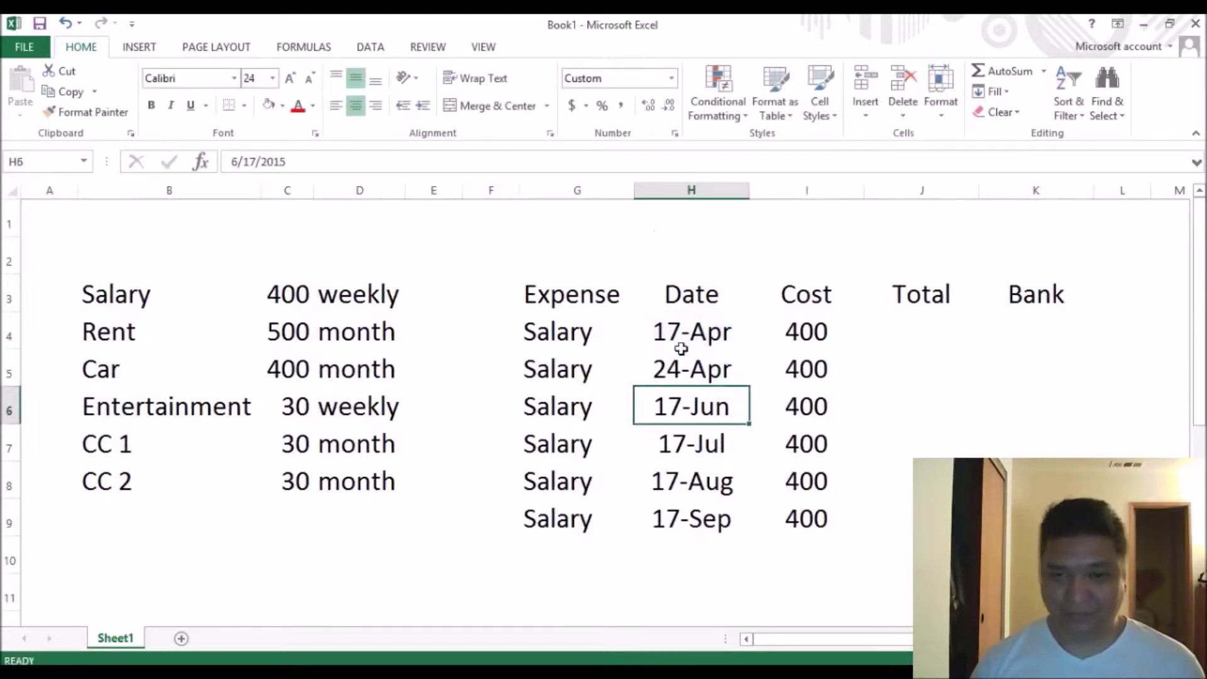
Fill the weekly date formula from H5 down to H13.
{"action": "key", "text": "Up"}
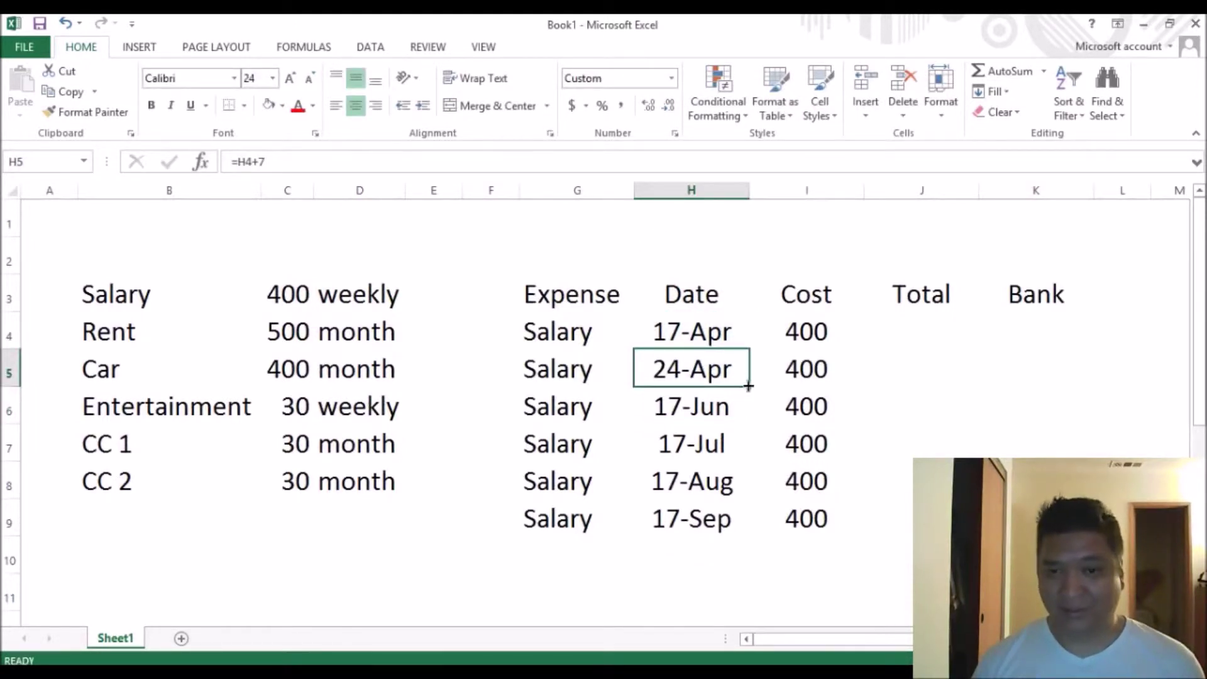
{"action": "left_click_drag", "start_coordinate": [751, 386], "coordinate": [709, 557]}
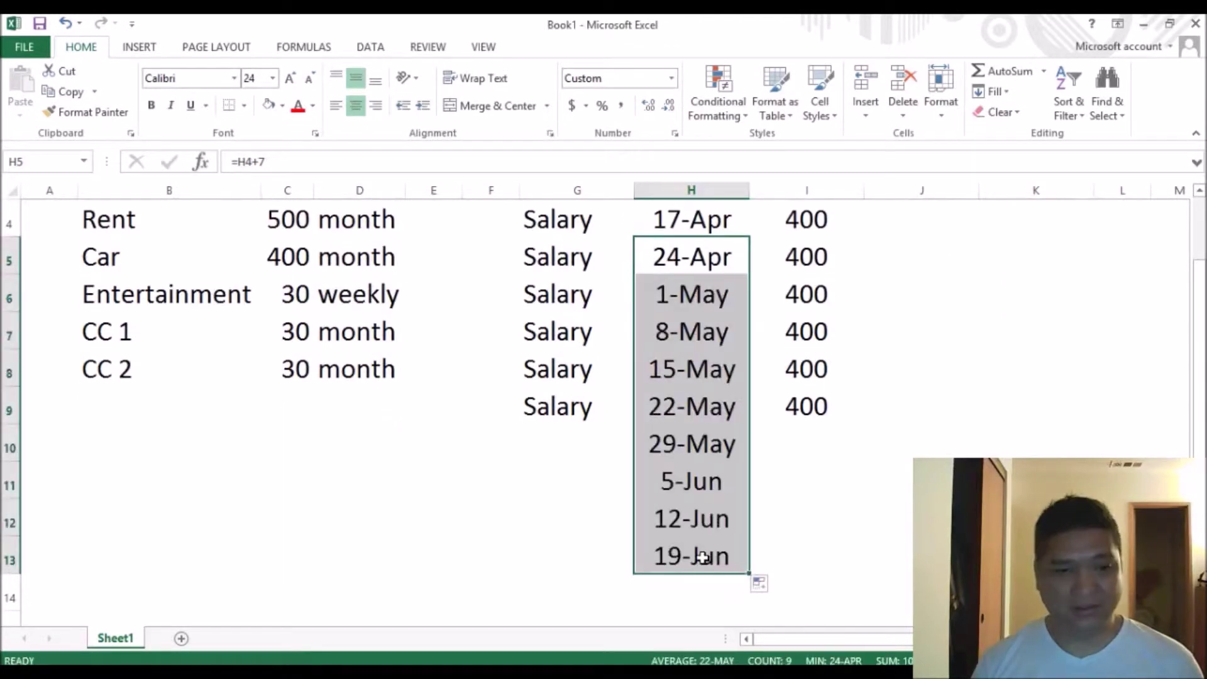
{"action": "left_click", "coordinate": [702, 556]}
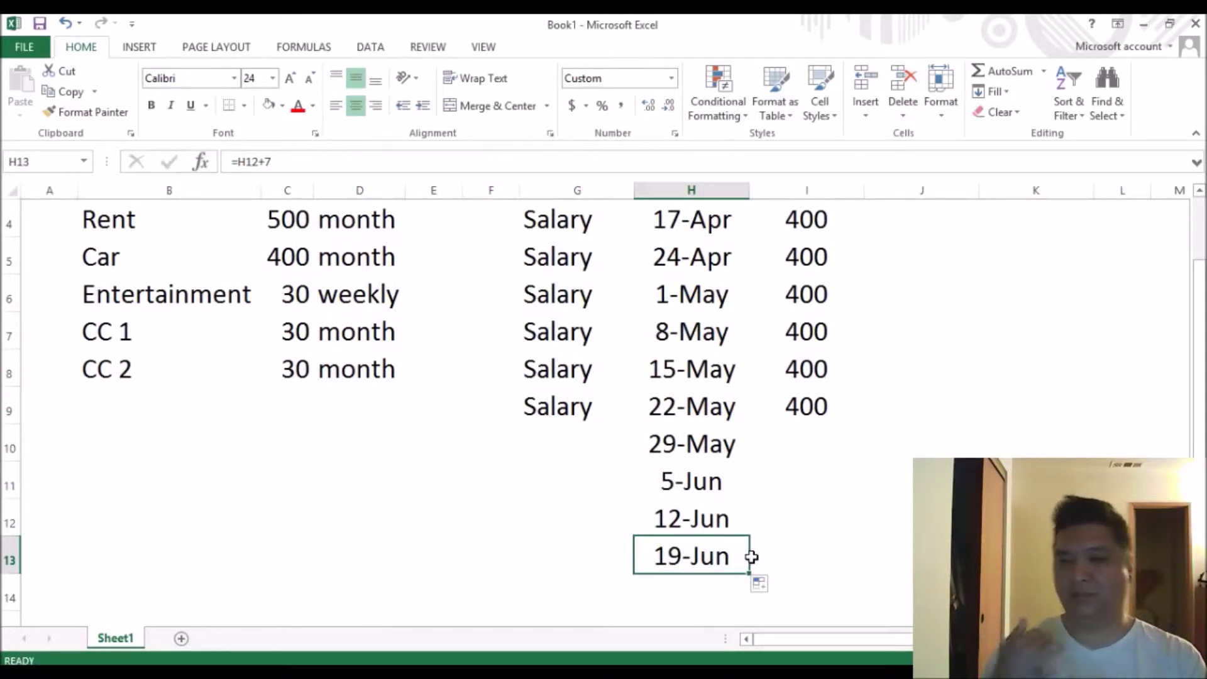
Extend the weekly date formula from H13 down to H29 and clear the two October dates in H28 and H29.
{"action": "scroll", "coordinate": [751, 556], "scroll_direction": "down", "scroll_amount": 2}
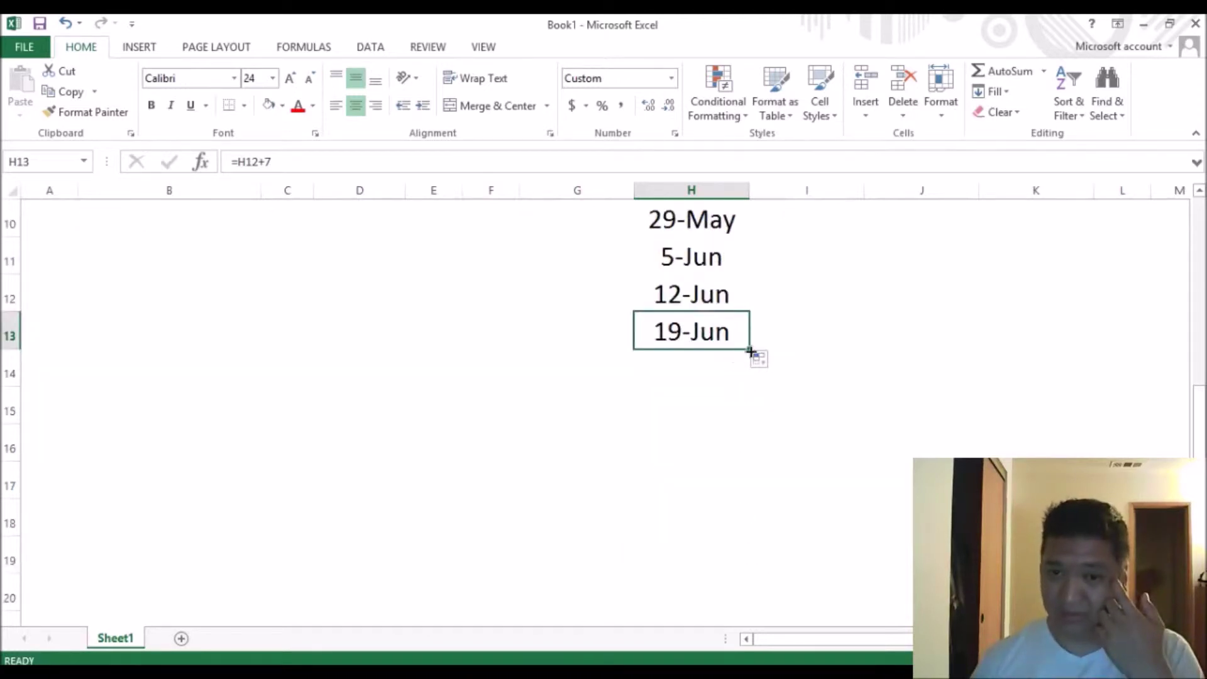
{"action": "left_click", "coordinate": [757, 358]}
{"action": "left_click", "coordinate": [756, 355]}
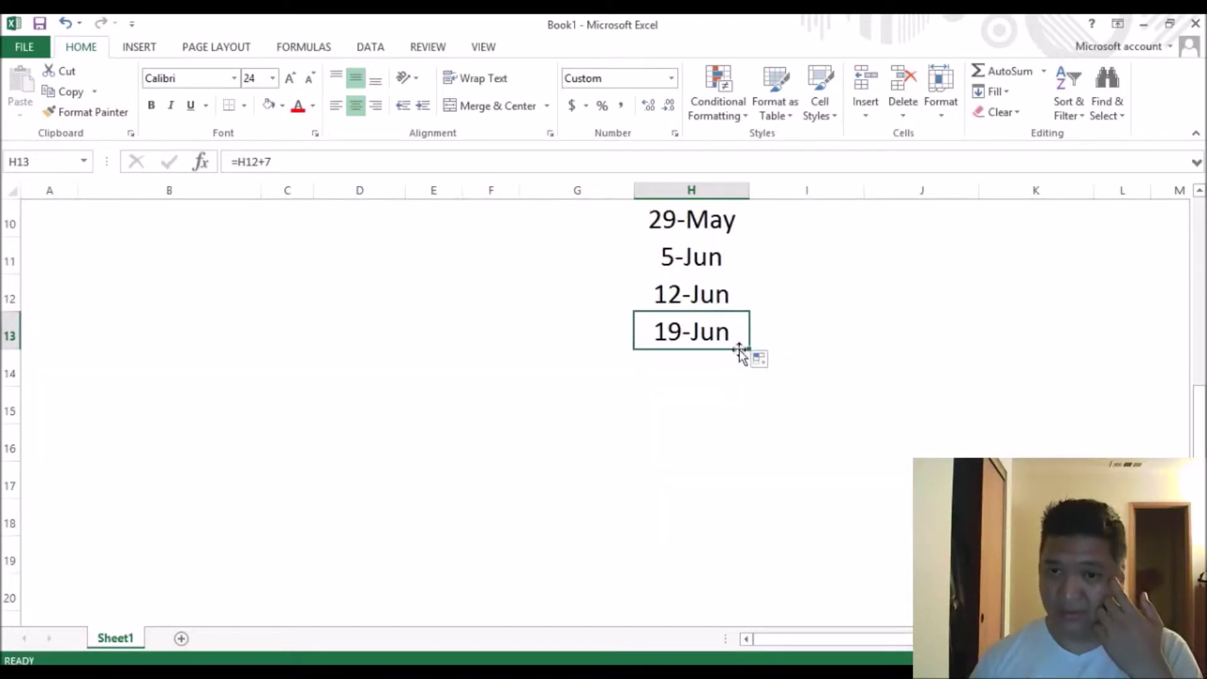
{"action": "left_click_drag", "start_coordinate": [745, 351], "coordinate": [722, 536]}
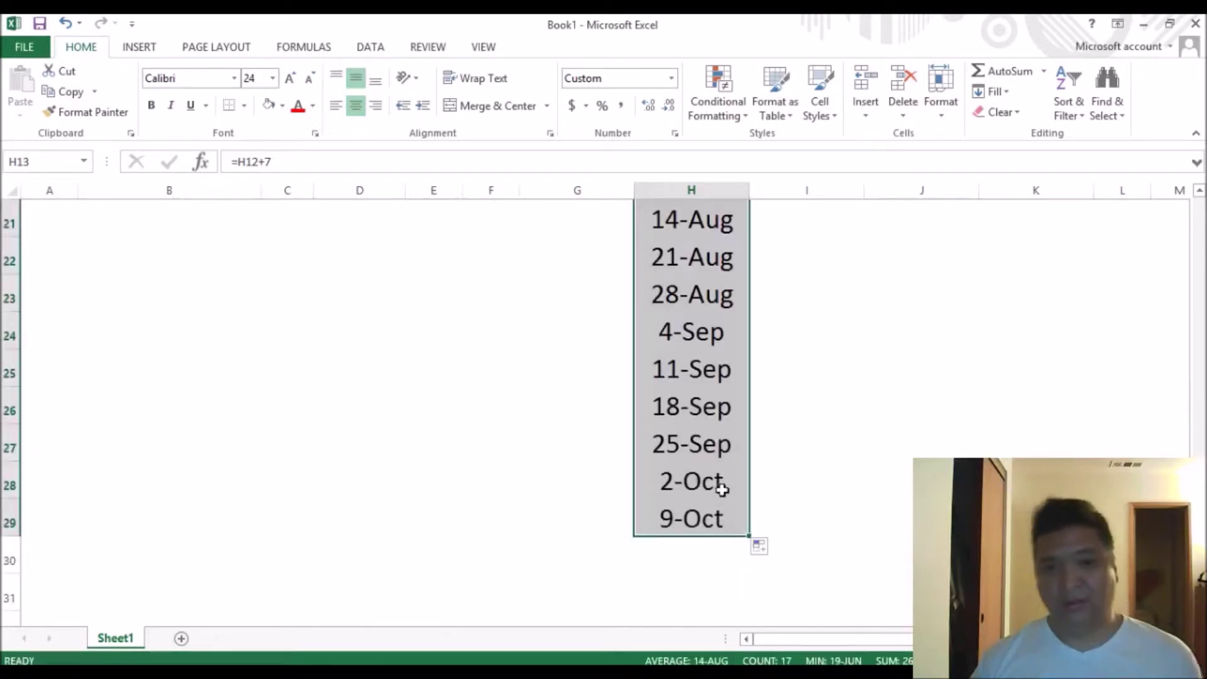
{"action": "left_click_drag", "start_coordinate": [724, 491], "coordinate": [715, 519]}
{"action": "key", "text": "Delete"}
Fill "Salary" down the Expense column from G9 to G27.
{"action": "scroll", "coordinate": [724, 525], "scroll_direction": "up", "scroll_amount": 1}
{"action": "scroll", "coordinate": [724, 525], "scroll_direction": "up", "scroll_amount": 6}
{"action": "left_click", "coordinate": [557, 520]}
{"action": "scroll", "coordinate": [557, 520], "scroll_direction": "down", "scroll_amount": 7}
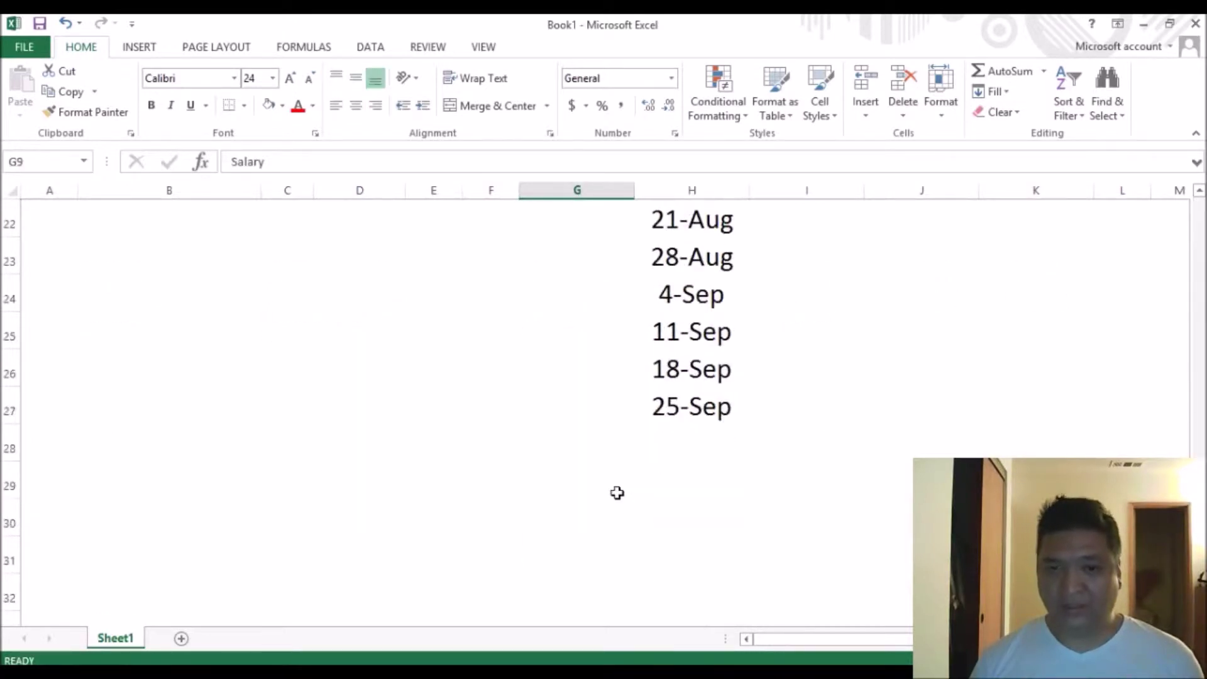
{"action": "left_click", "coordinate": [616, 406], "text": "shift"}
{"action": "key", "text": "ctrl+d"}
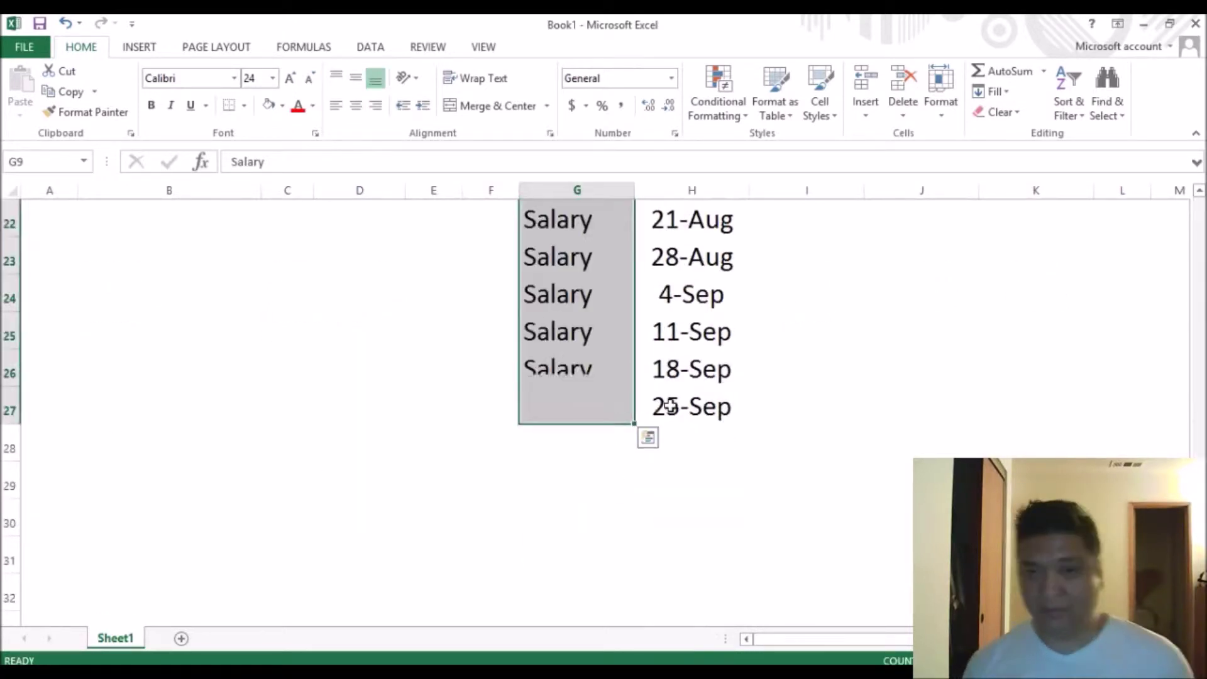
Fill the 400 salary amount down the Cost column from I9 to I27.
{"action": "scroll", "coordinate": [688, 401], "scroll_direction": "up", "scroll_amount": 7}
{"action": "left_click", "coordinate": [810, 518]}
{"action": "scroll", "coordinate": [796, 489], "scroll_direction": "down", "scroll_amount": 6}
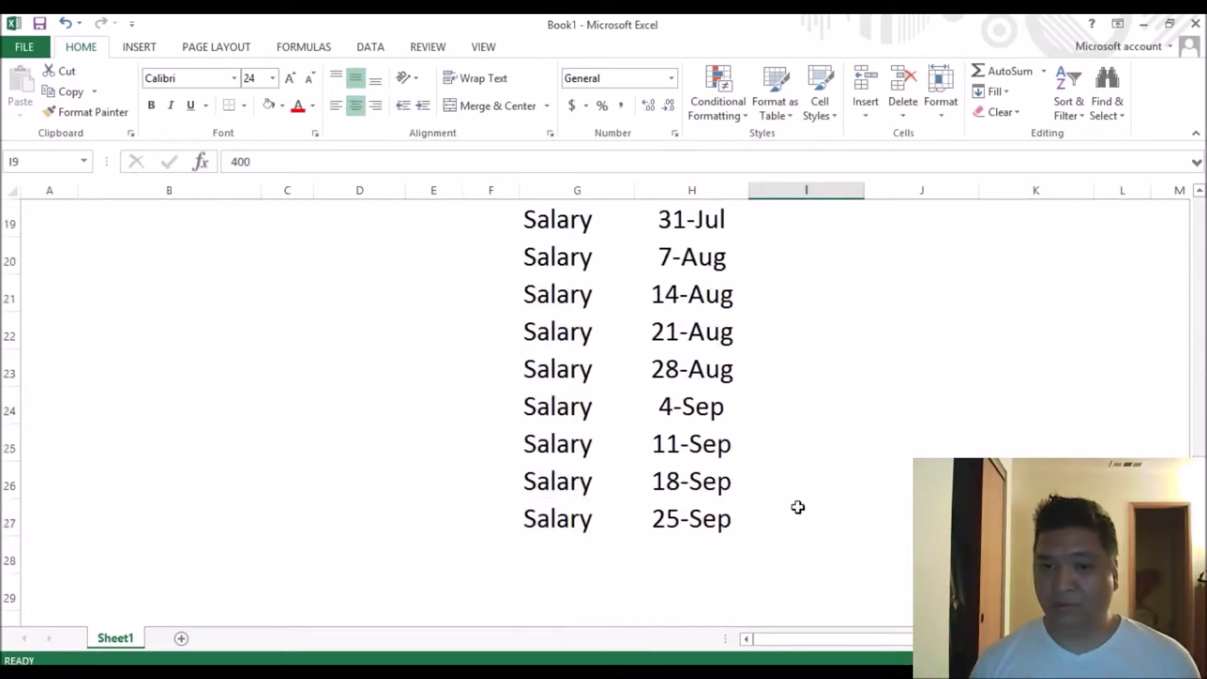
{"action": "left_click", "coordinate": [798, 508], "text": "shift"}
{"action": "key", "text": "ctrl+d"}
Convert the salary dates in H4 to H27 from formulas to fixed values by copying and pasting them in place.
{"action": "scroll", "coordinate": [735, 471], "scroll_direction": "up", "scroll_amount": 6}
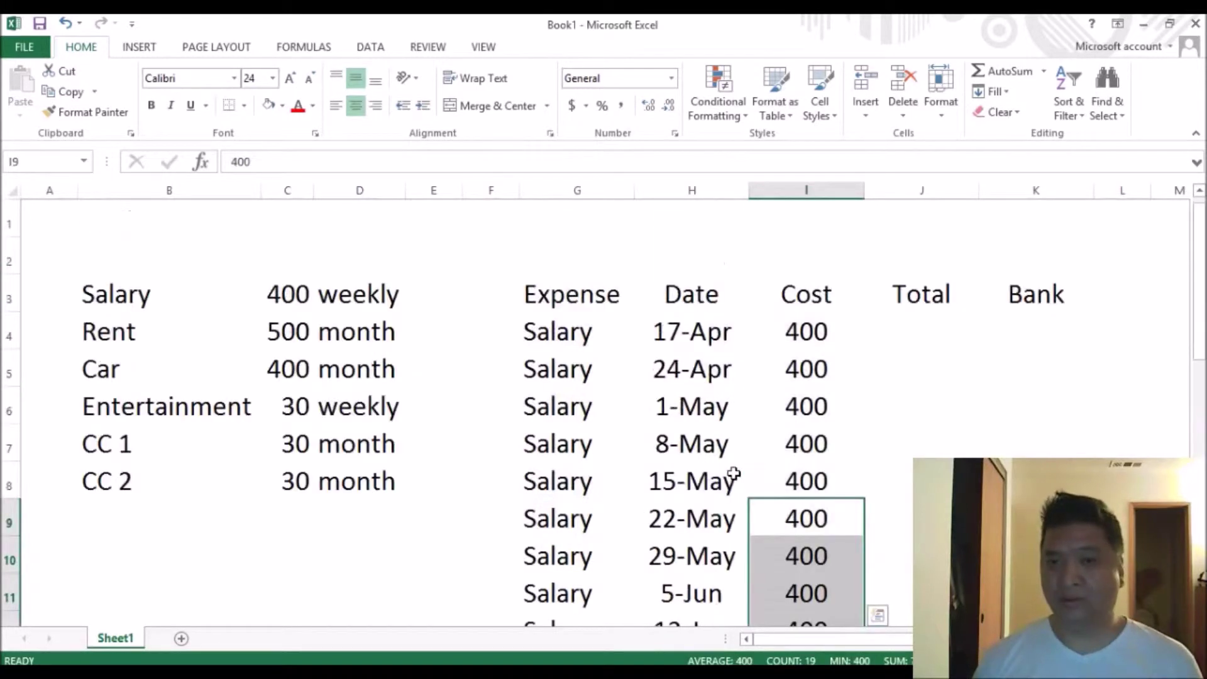
{"action": "left_click", "coordinate": [683, 330]}
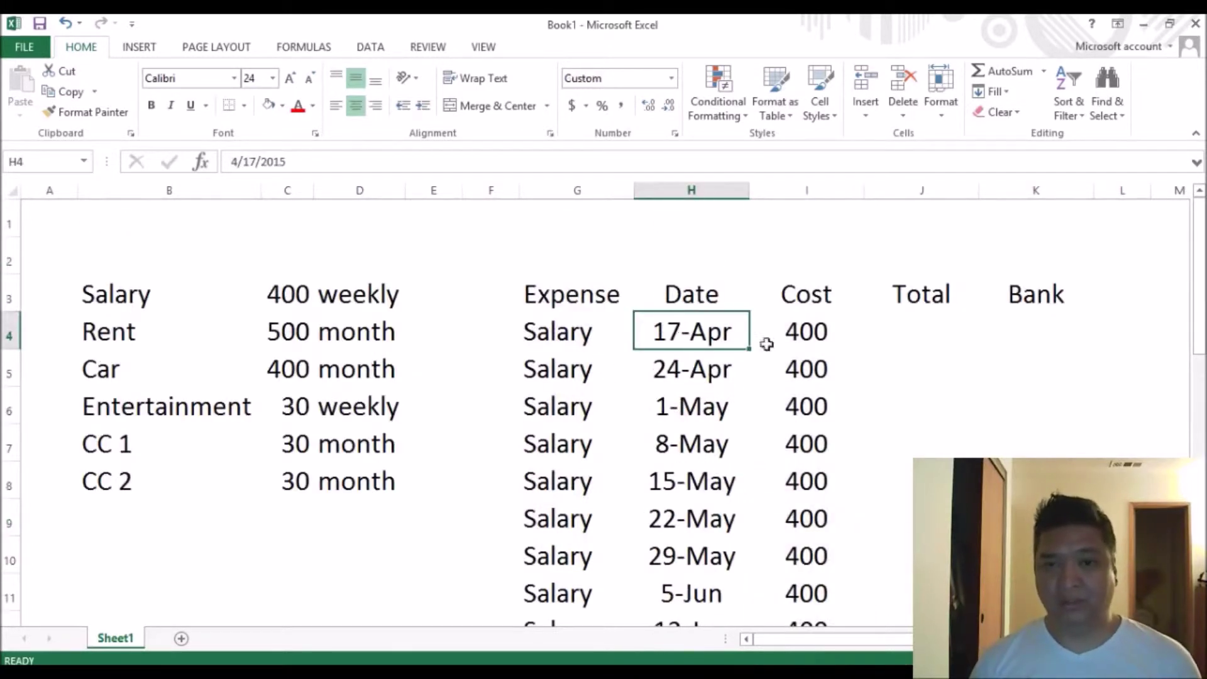
{"action": "key", "text": "ctrl+shift+Down"}
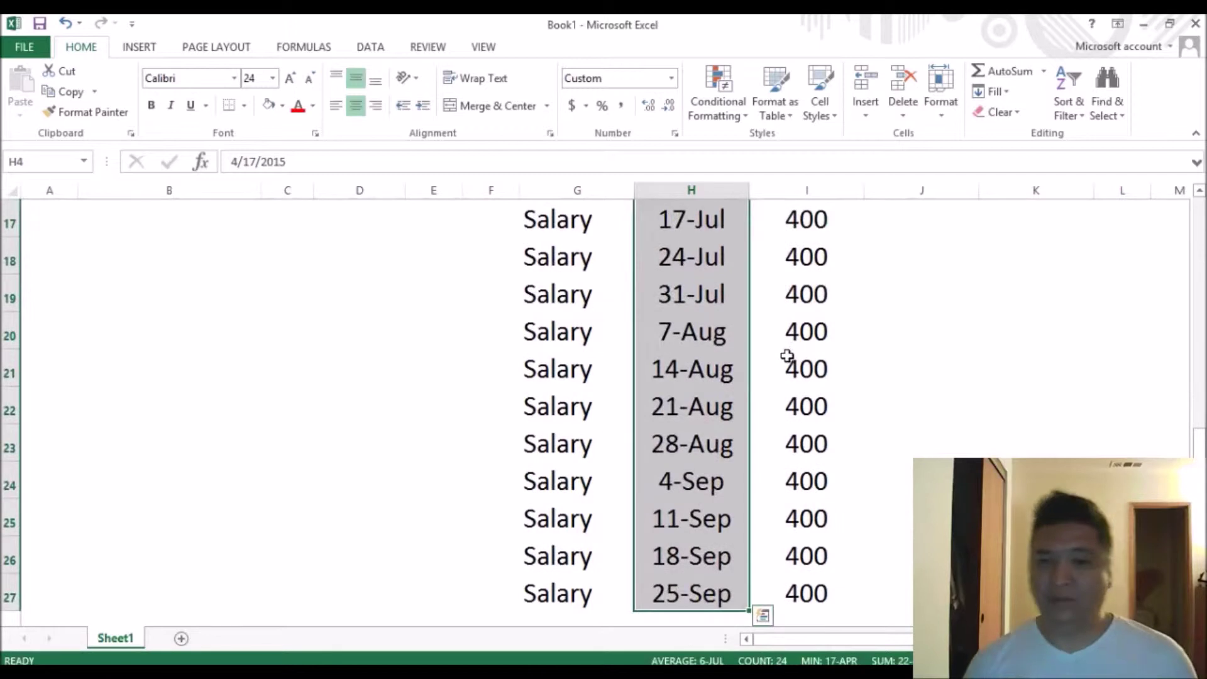
{"action": "key", "text": "ctrl+c"}
{"action": "right_click", "coordinate": [689, 388]}
{"action": "left_click", "coordinate": [748, 402]}
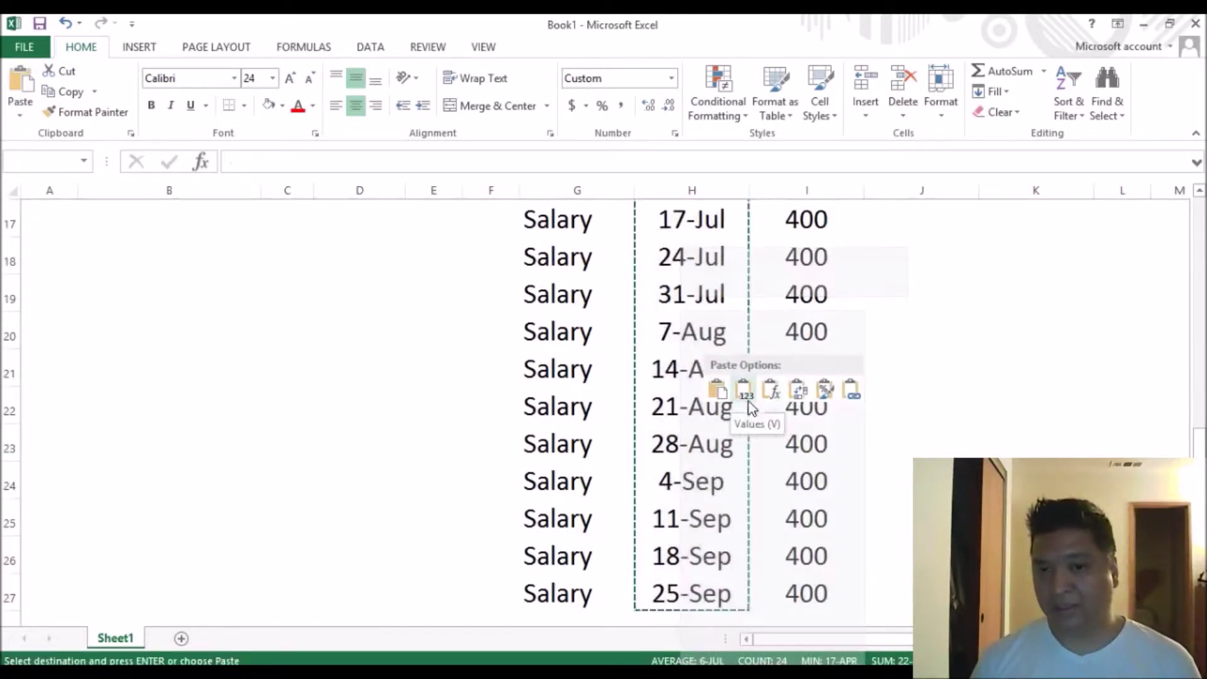
{"action": "scroll", "coordinate": [695, 450], "scroll_direction": "up", "scroll_amount": 5}
{"action": "left_click", "coordinate": [691, 469]}
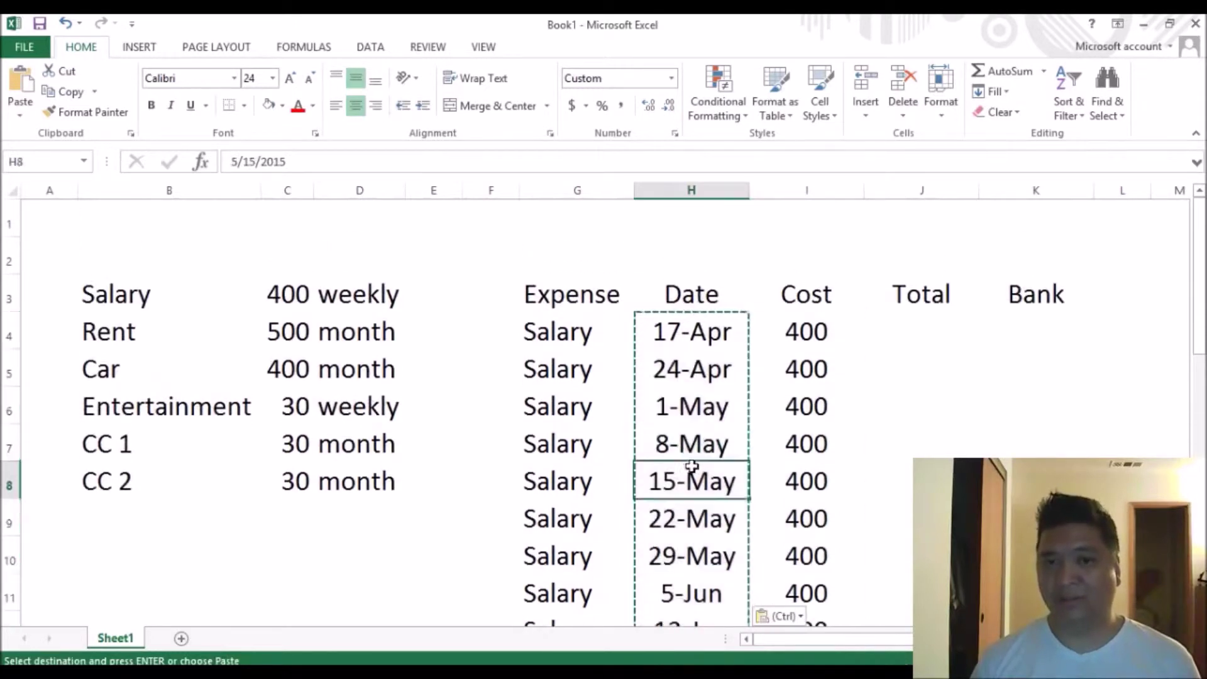
{"action": "left_click", "coordinate": [660, 381]}
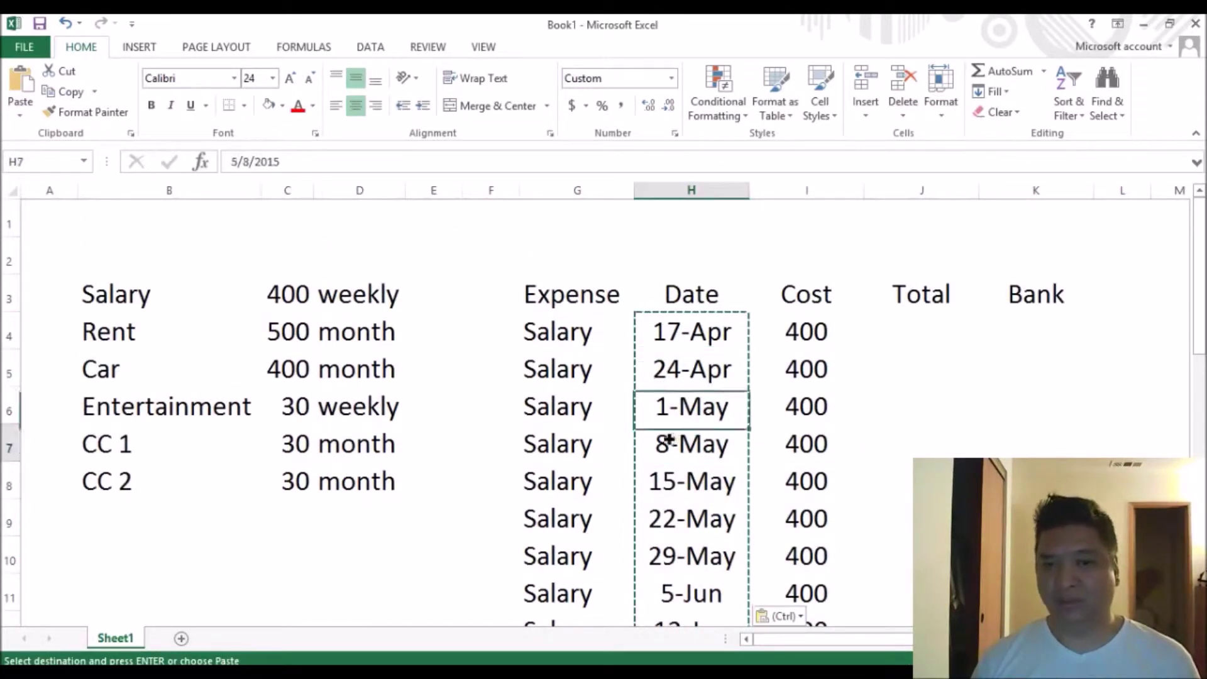
Add a Rent entry in row 28 below the last salary, dated 5/1 with a cost of -500.
{"action": "left_click", "coordinate": [560, 366]}
{"action": "scroll", "coordinate": [619, 487], "scroll_direction": "down", "scroll_amount": 10}
{"action": "scroll", "coordinate": [616, 402], "scroll_direction": "up", "scroll_amount": 3}
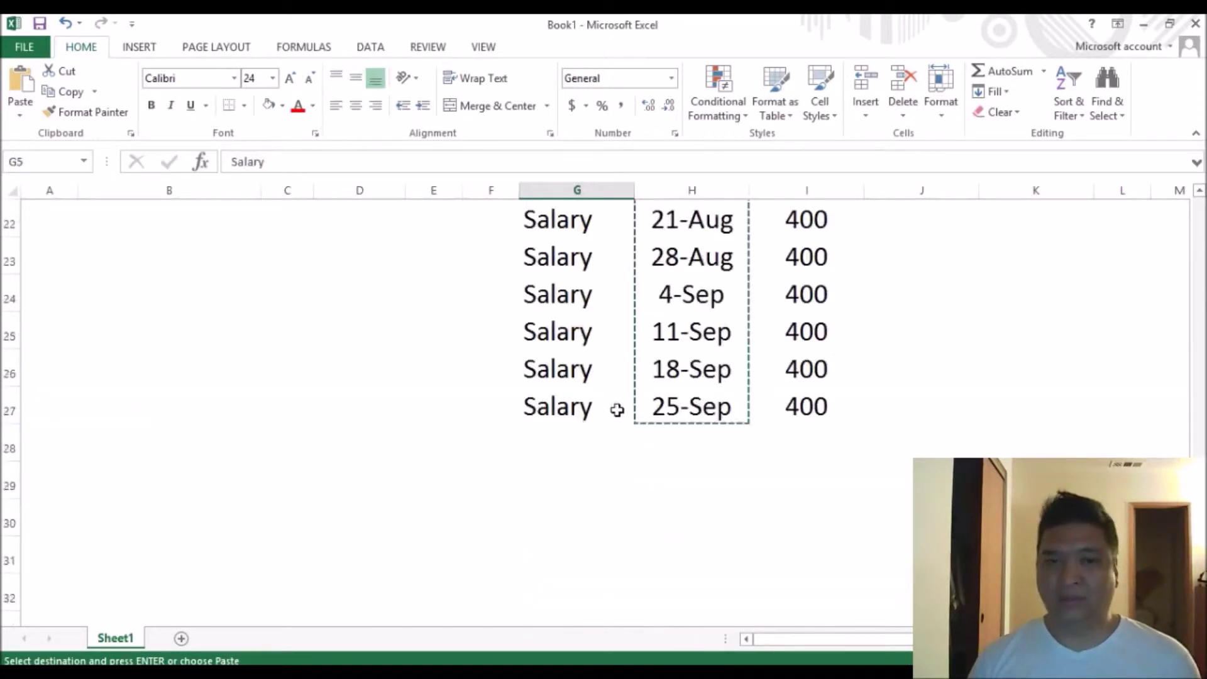
{"action": "left_click", "coordinate": [582, 437]}
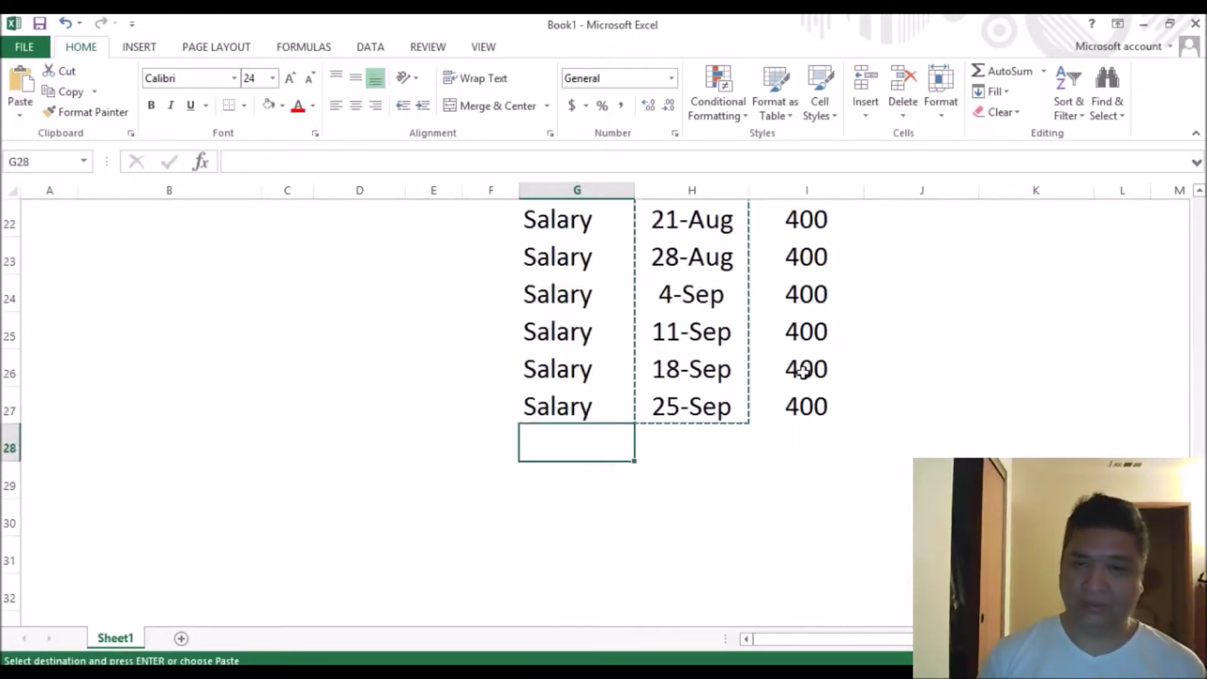
{"action": "type", "text": "Rent"}
{"action": "key", "text": "Tab"}
{"action": "type", "text": "5/1"}
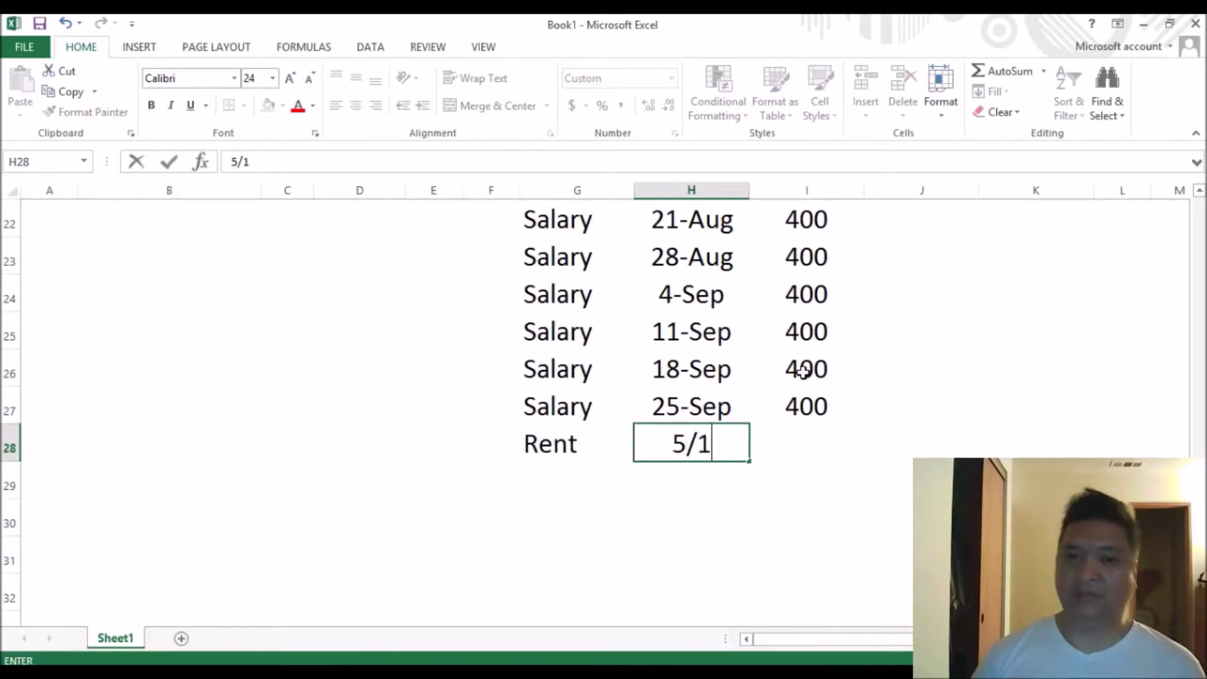
{"action": "key", "text": "Tab"}
{"action": "type", "text": "-500"}
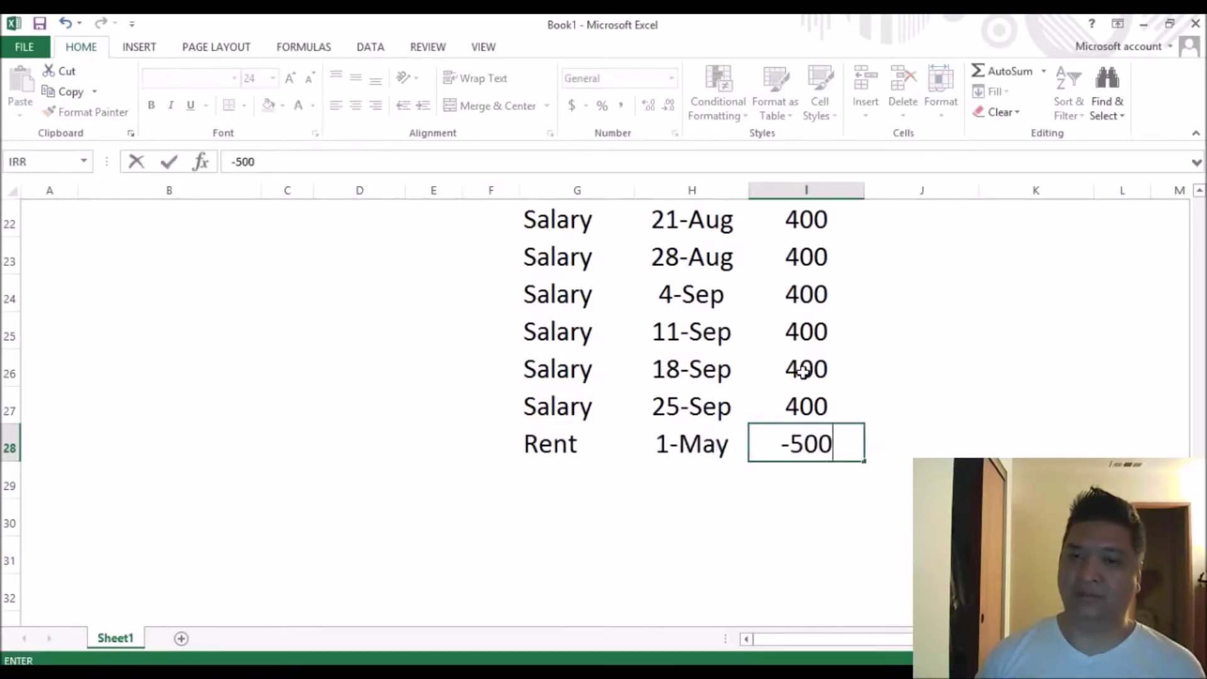
{"action": "key", "text": "Return"}
Add a second Rent entry in row 29, dated 6/1 with a cost of -500.
{"action": "mouse_move", "coordinate": [1198, 465]}
{"action": "left_mouse_down"}
{"action": "mouse_move", "coordinate": [1182, 239]}
{"action": "mouse_move", "coordinate": [1198, 462]}
{"action": "left_mouse_up"}
{"action": "type", "text": "Rent"}
{"action": "key", "text": "Tab"}
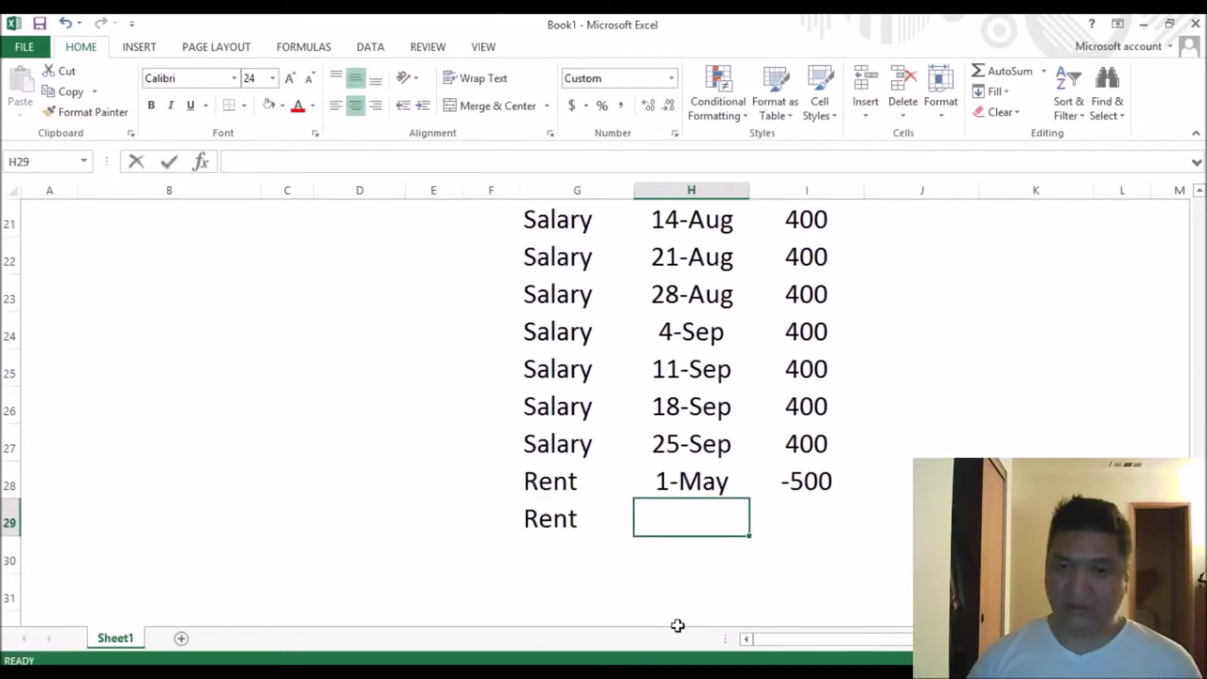
{"action": "type", "text": "5/"}
{"action": "key", "text": "BackSpace"}
{"action": "key", "text": "BackSpace"}
{"action": "type", "text": "6/1"}
{"action": "key", "text": "Tab"}
{"action": "type", "text": "-500"}
{"action": "key", "text": "Return"}
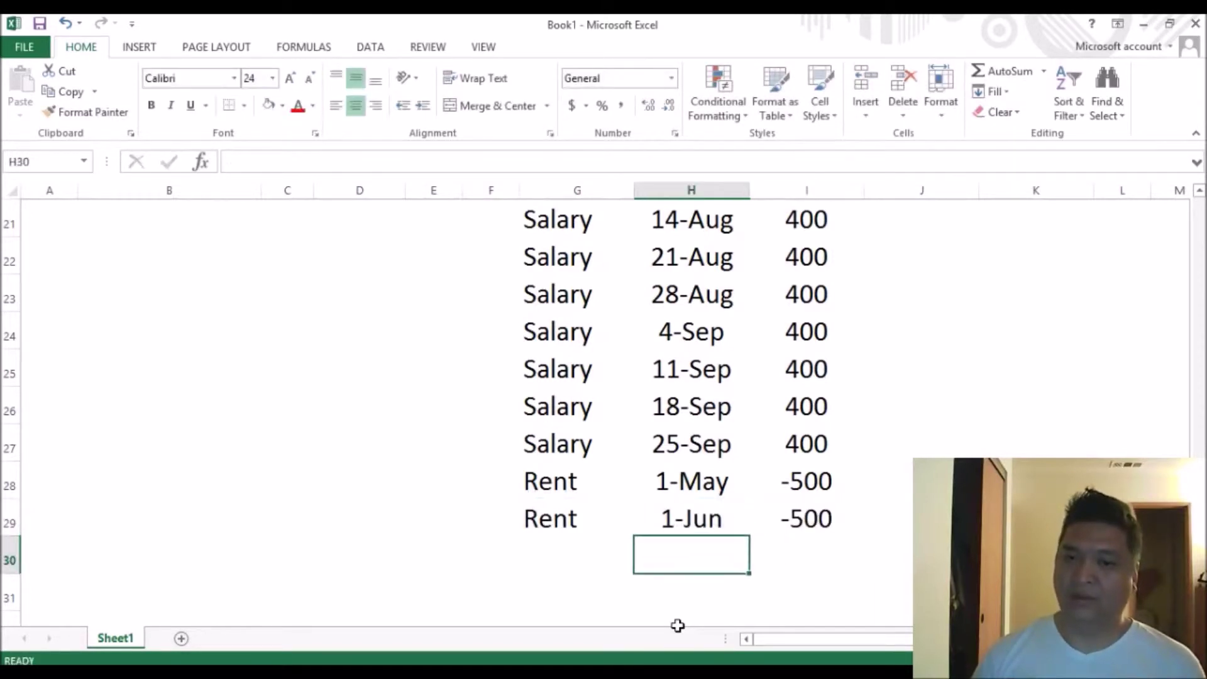
Add a Rent entry in row 30, dated 7/1 with a cost of -500.
{"action": "key", "text": "Left"}
{"action": "type", "text": "Rent"}
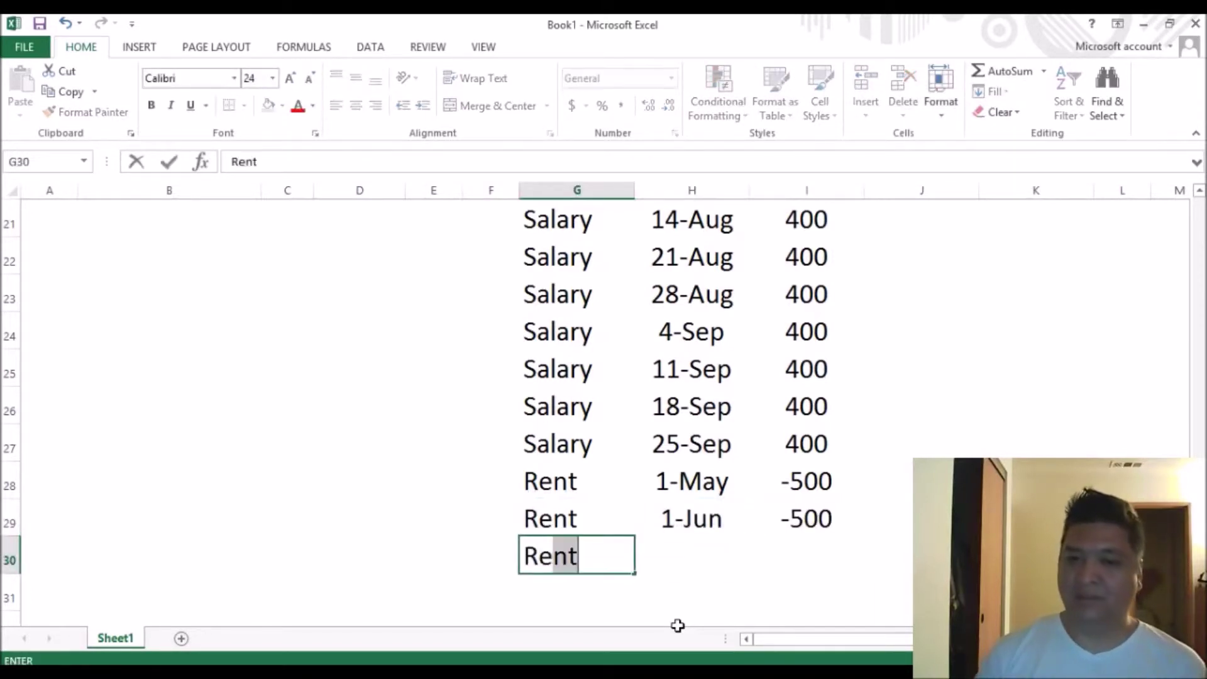
{"action": "key", "text": "Tab"}
{"action": "type", "text": "7/1"}
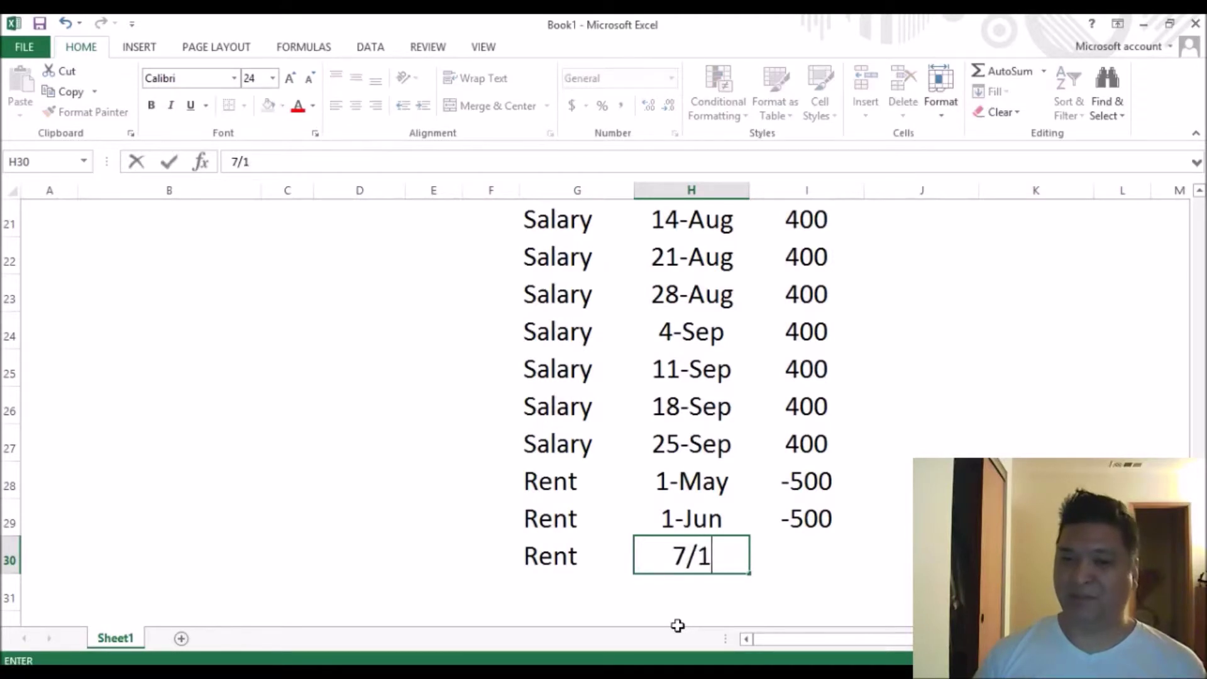
{"action": "key", "text": "Tab"}
{"action": "type", "text": "-500"}
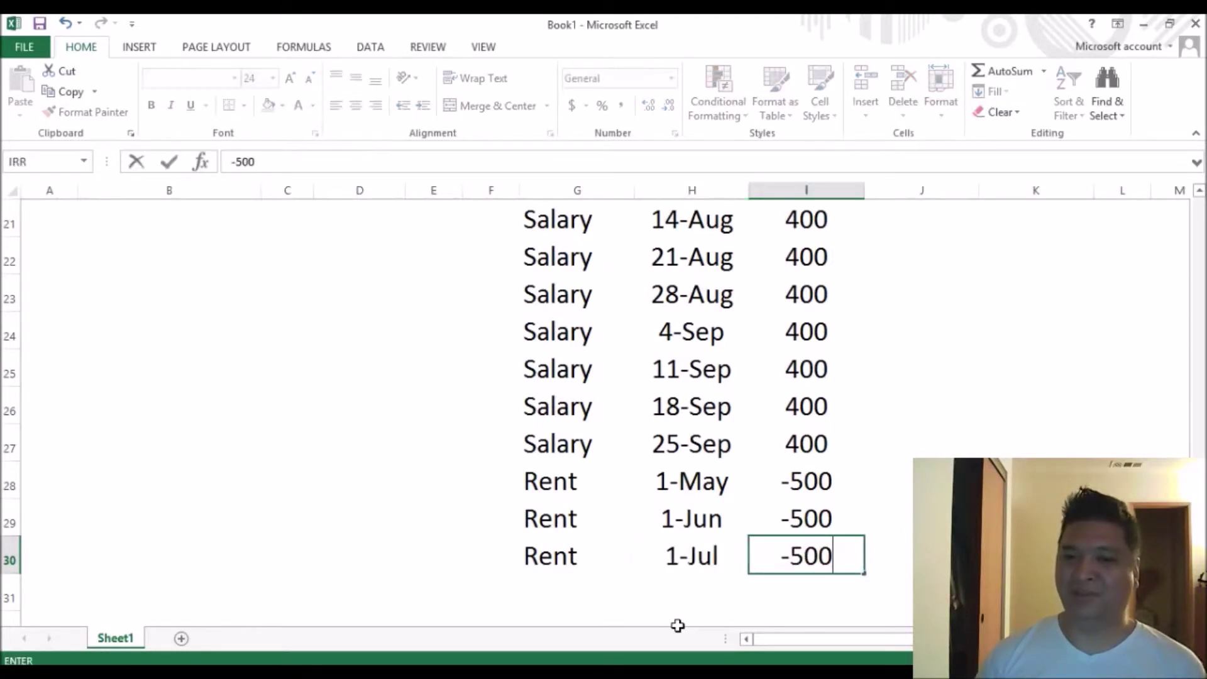
{"action": "key", "text": "Return"}
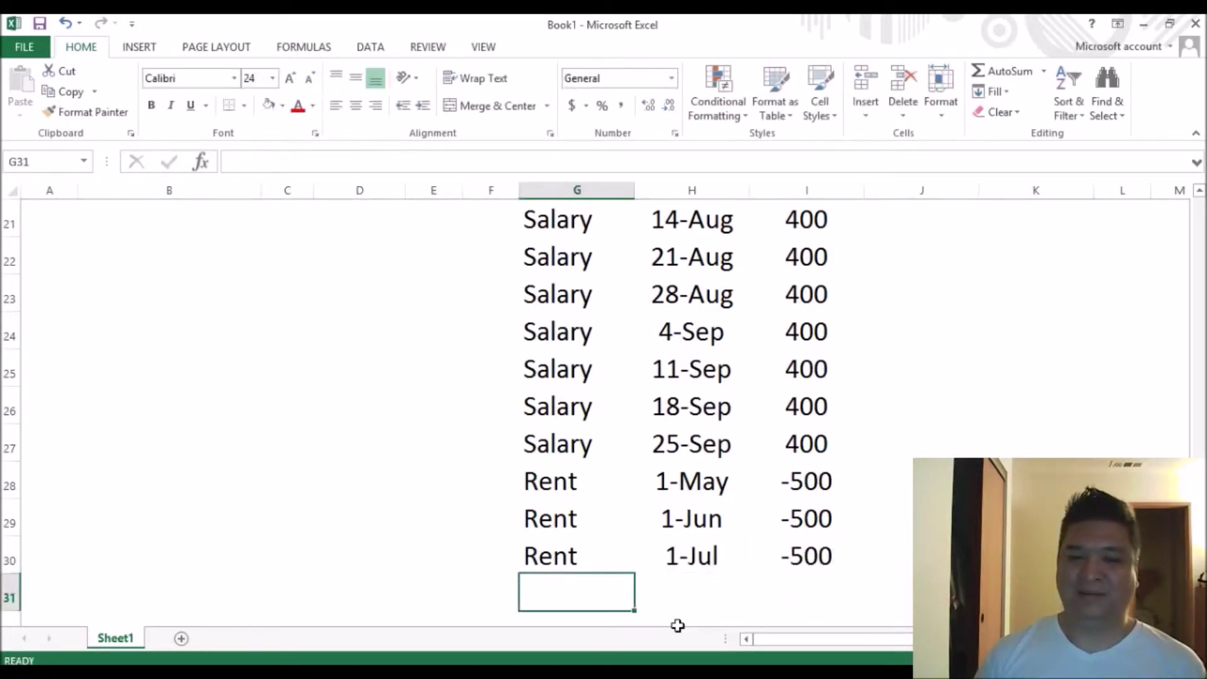
Add a Rent entry in row 31, dated 8/1 with a cost of -500.
{"action": "type", "text": "Rent"}
{"action": "key", "text": "Tab"}
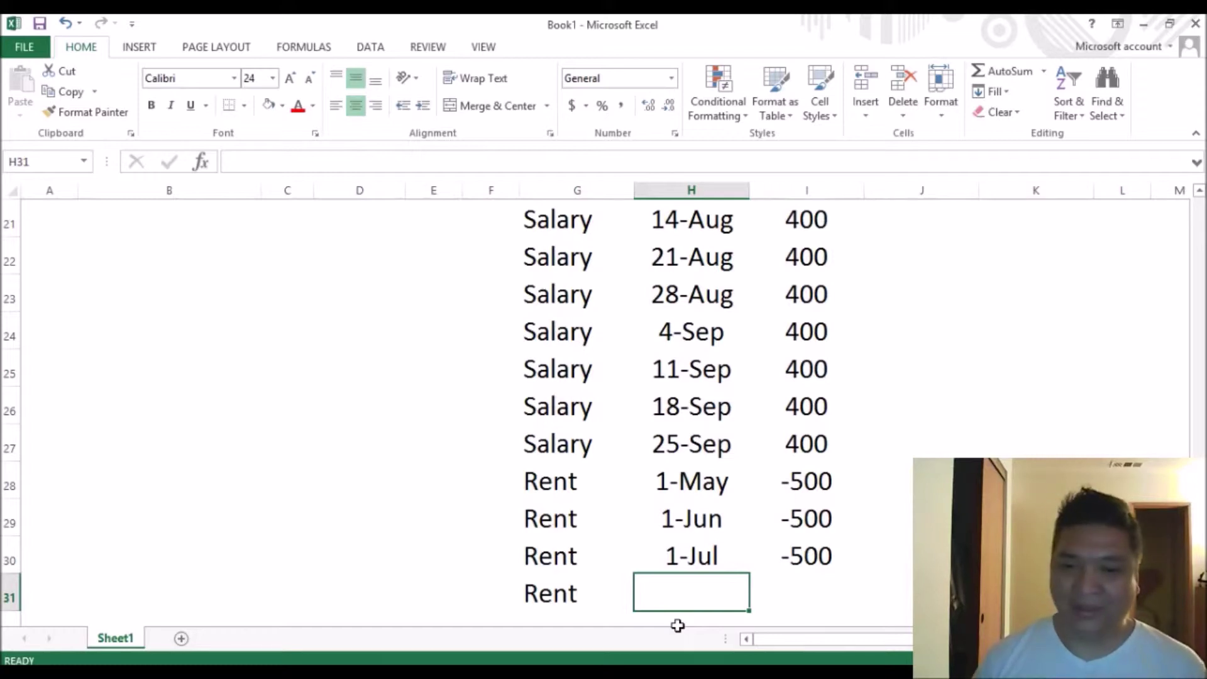
{"action": "type", "text": "8/1"}
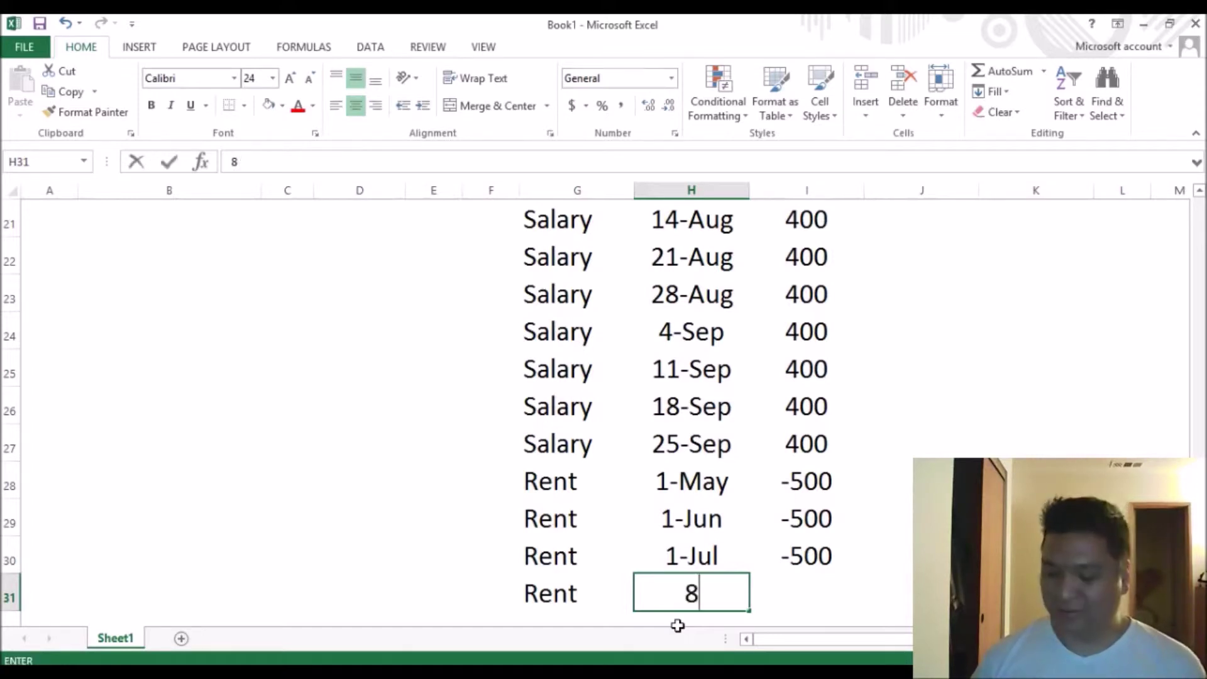
{"action": "key", "text": "Tab"}
{"action": "type", "text": "-500"}
{"action": "key", "text": "Return"}
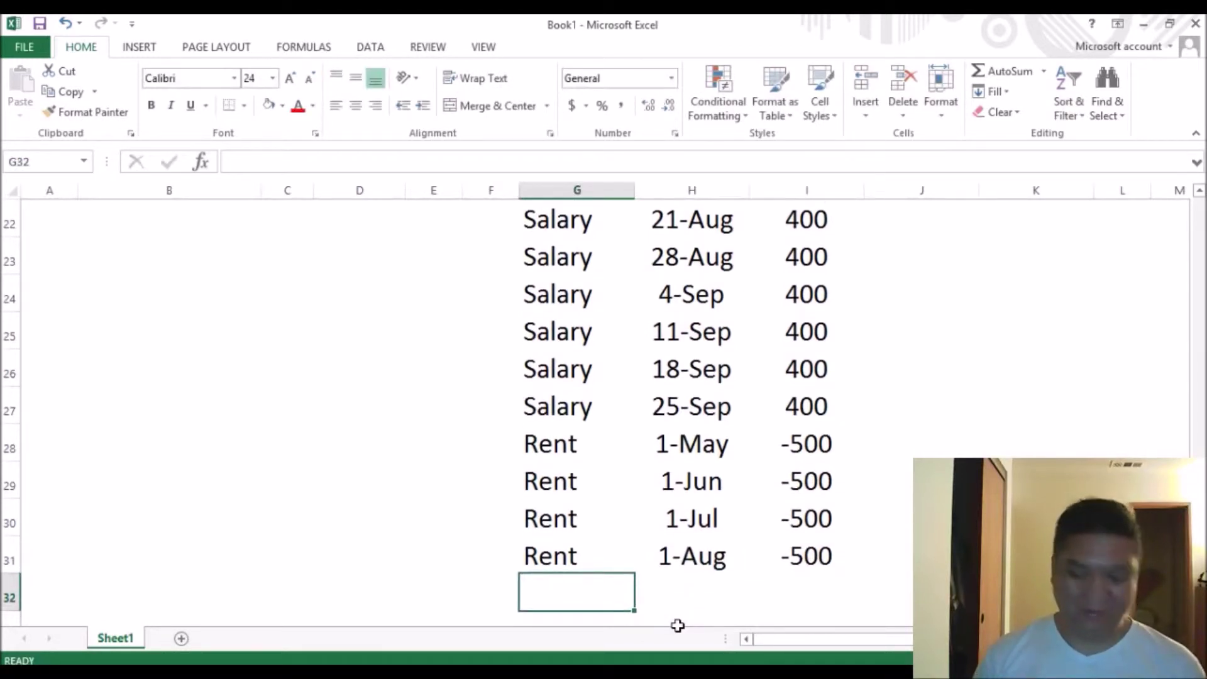
Repeat the Rent label in row 32 and give the entry the date 9/1 and a cost of -500.
{"action": "key", "text": "ctrl+d"}
{"action": "key", "text": "Tab"}
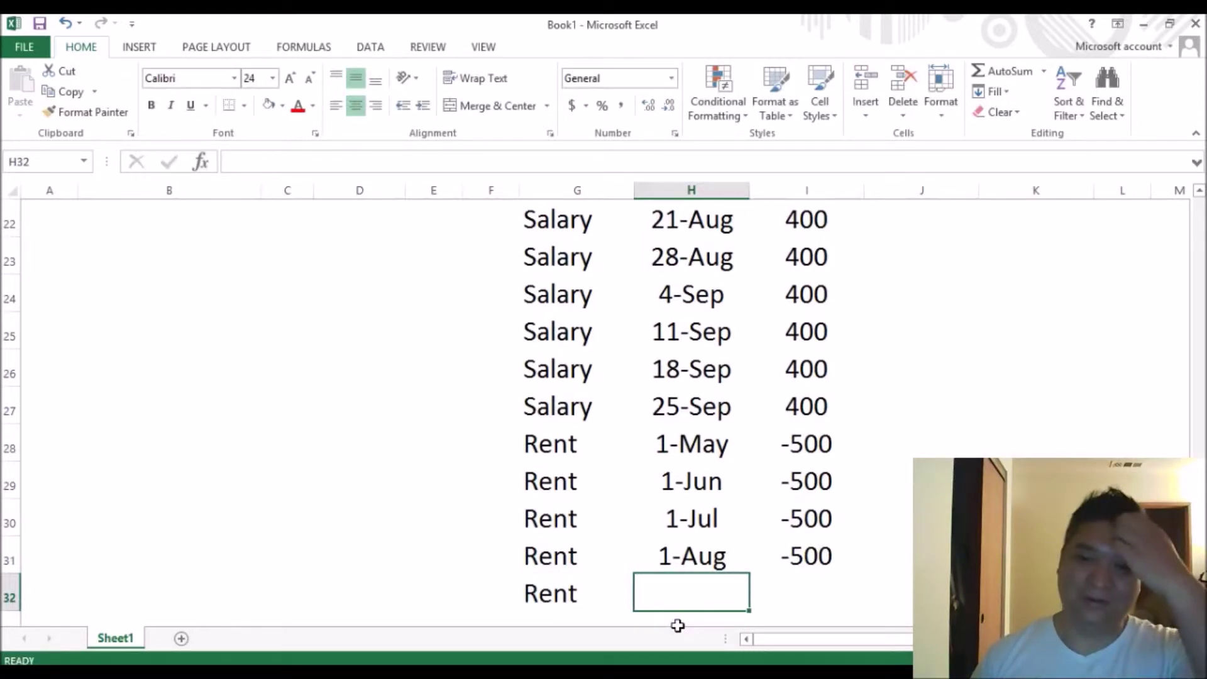
{"action": "key", "text": "Up"}
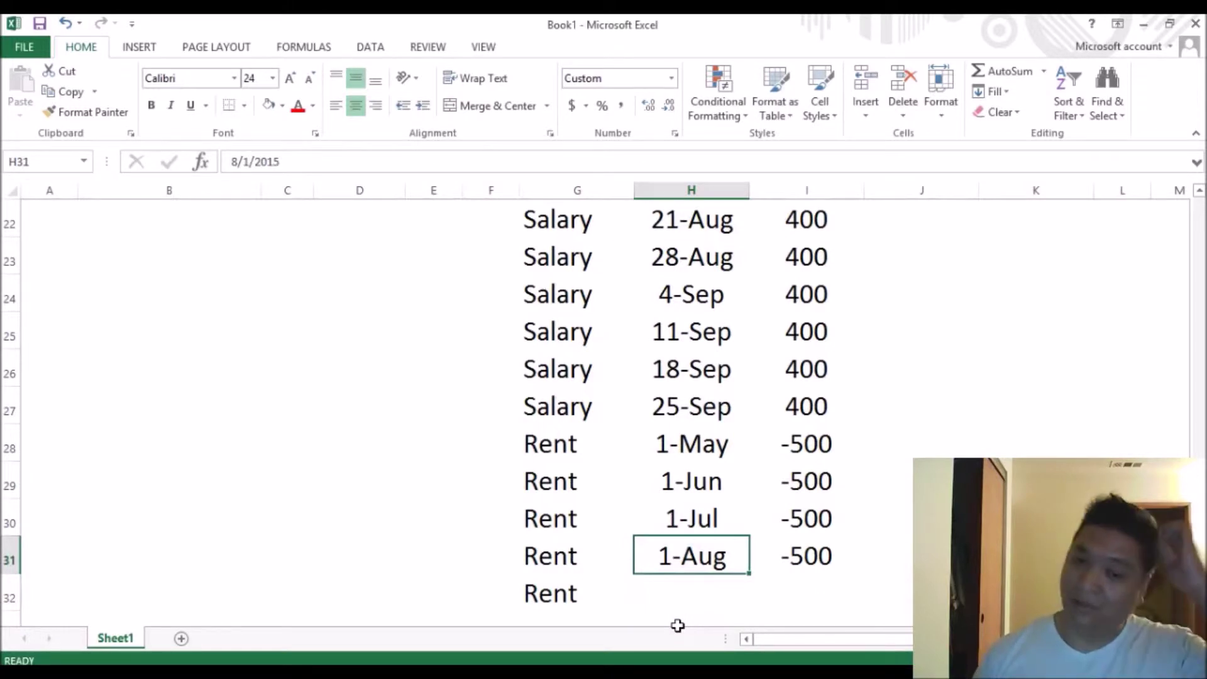
{"action": "key", "text": "Down"}
{"action": "type", "text": "/1"}
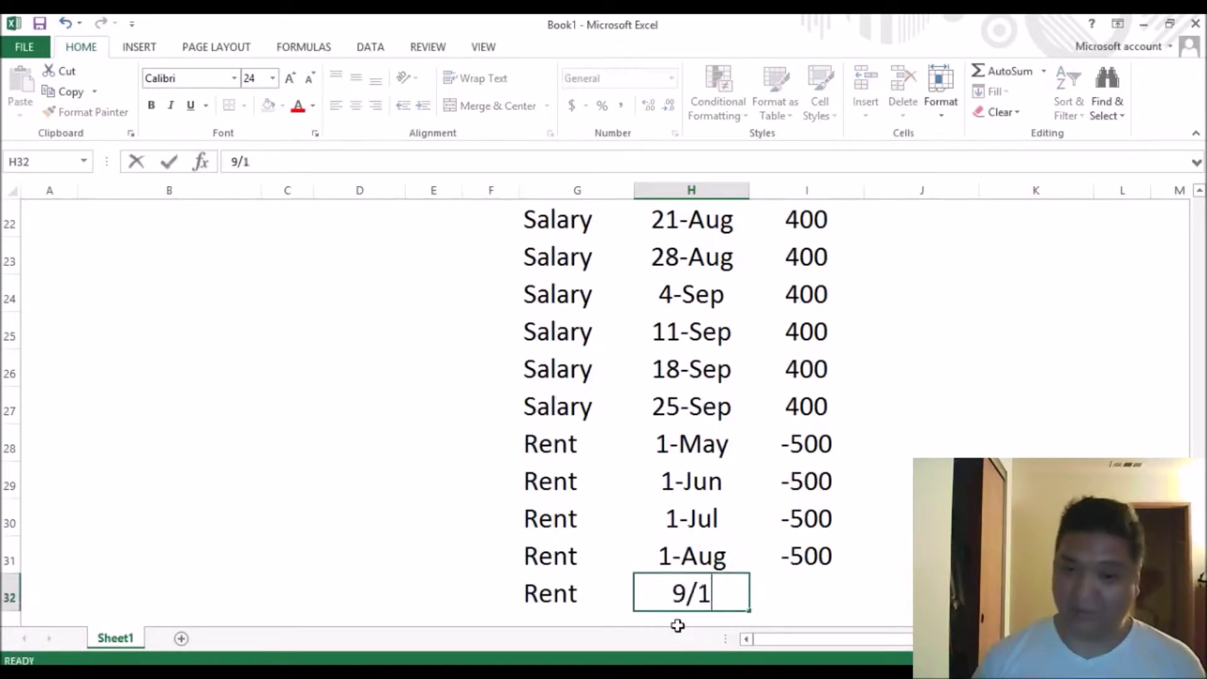
{"action": "key", "text": "Tab"}
{"action": "type", "text": "-500"}
{"action": "key", "text": "Return"}
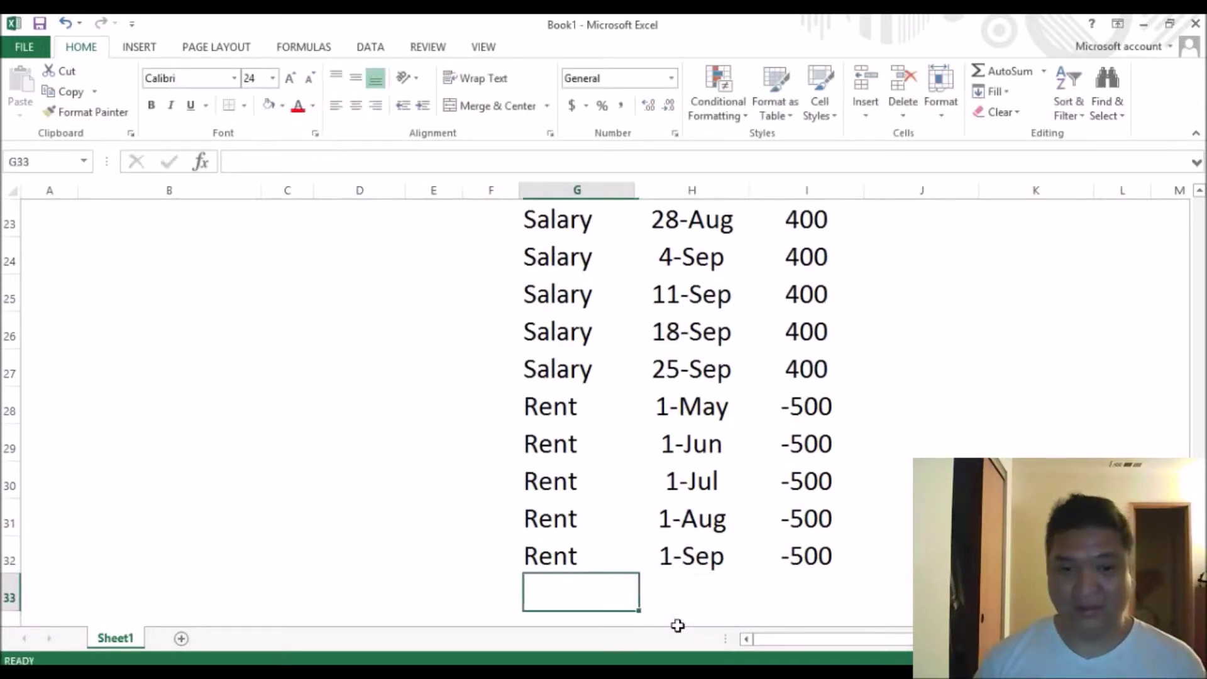
{"action": "type", "text": "Rent"}
{"action": "key", "text": "Tab"}
{"action": "key", "text": "Left"}
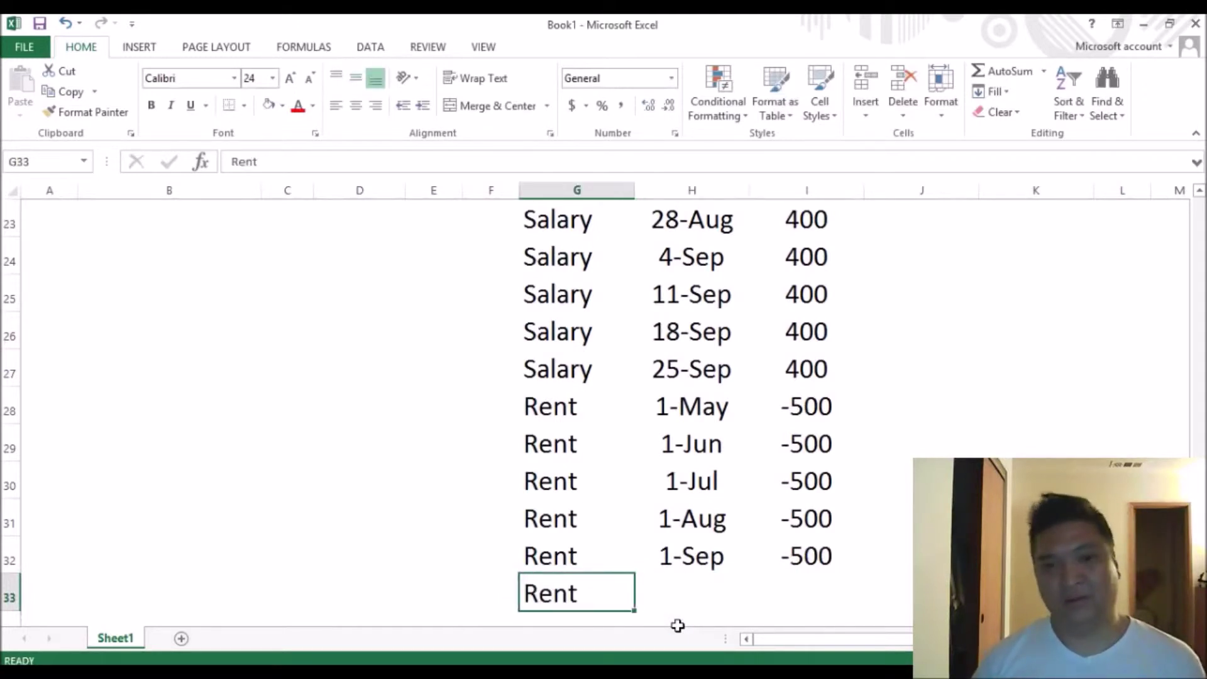
{"action": "key", "text": "Delete"}
Look over the salary and rent rows of the ledger.
{"action": "key", "text": "Up"}
{"action": "key", "text": "Right"}
{"action": "key", "text": "Left"}
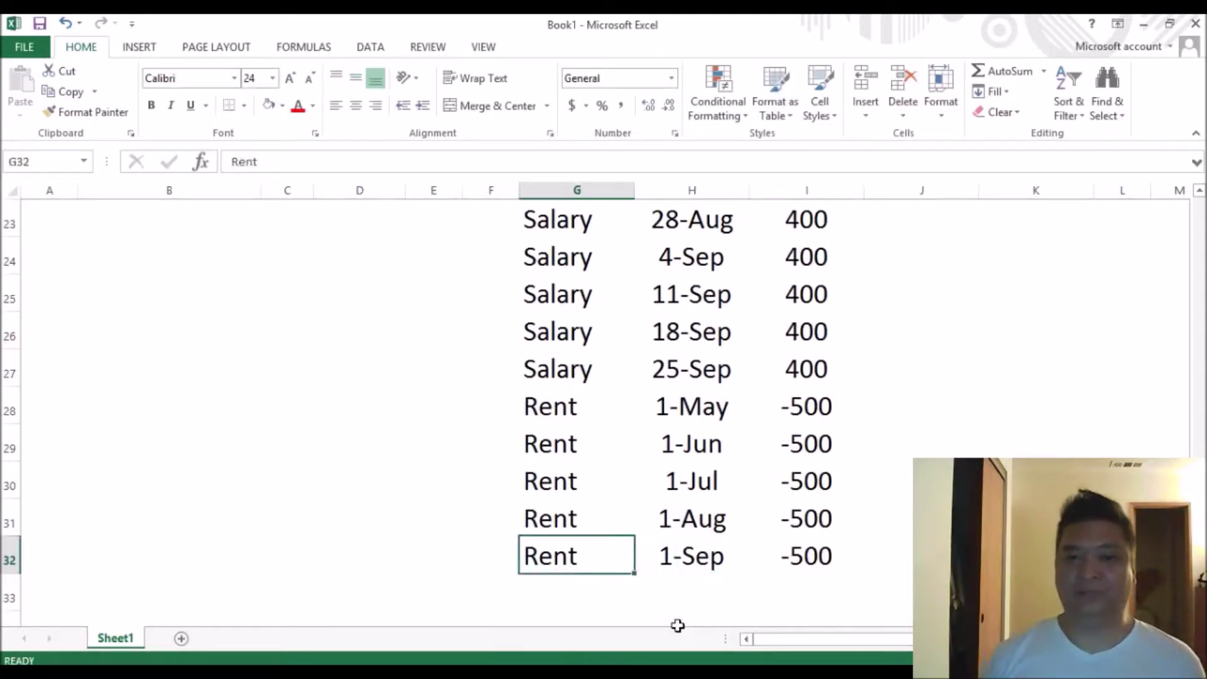
{"action": "key", "text": "Up"}
{"action": "key", "text": "Up"}
{"action": "key", "text": "Up"}
{"action": "key", "text": "Up"}
{"action": "key", "text": "Down"}
{"action": "key", "text": "Down"}
{"action": "key", "text": "Down"}
{"action": "key", "text": "Down"}
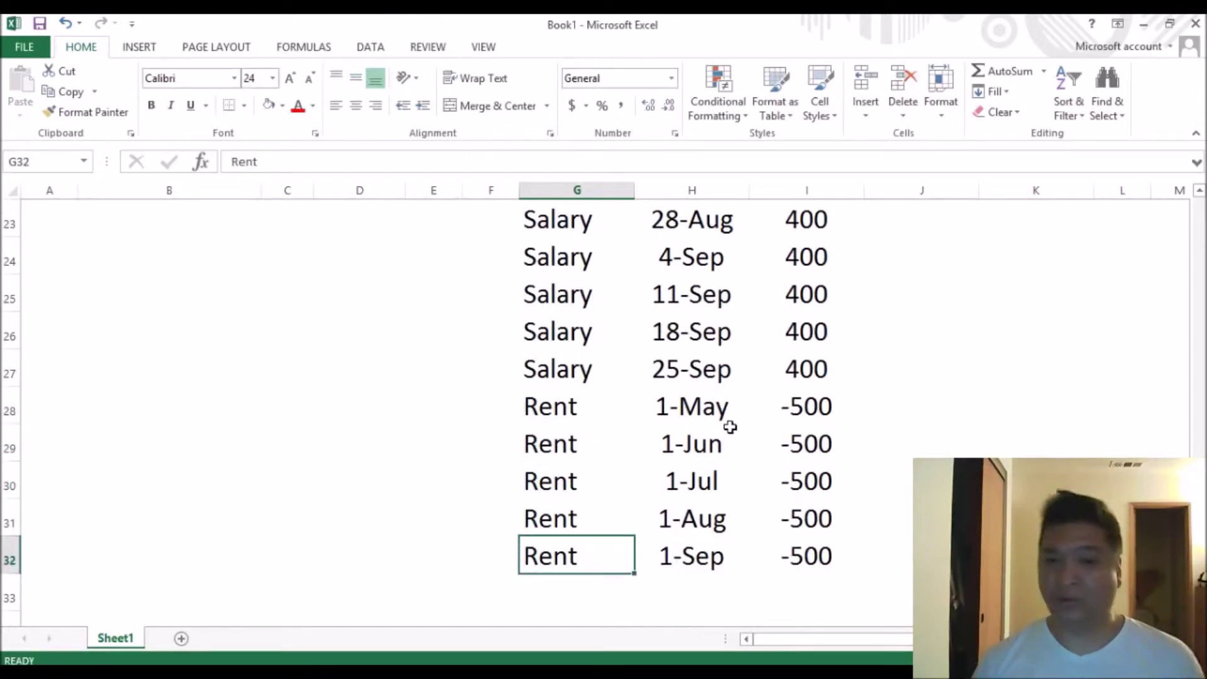
{"action": "scroll", "coordinate": [727, 423], "scroll_direction": "up", "scroll_amount": 7}
{"action": "scroll", "coordinate": [651, 445], "scroll_direction": "down", "scroll_amount": 3}
{"action": "scroll", "coordinate": [654, 445], "scroll_direction": "down", "scroll_amount": 2}
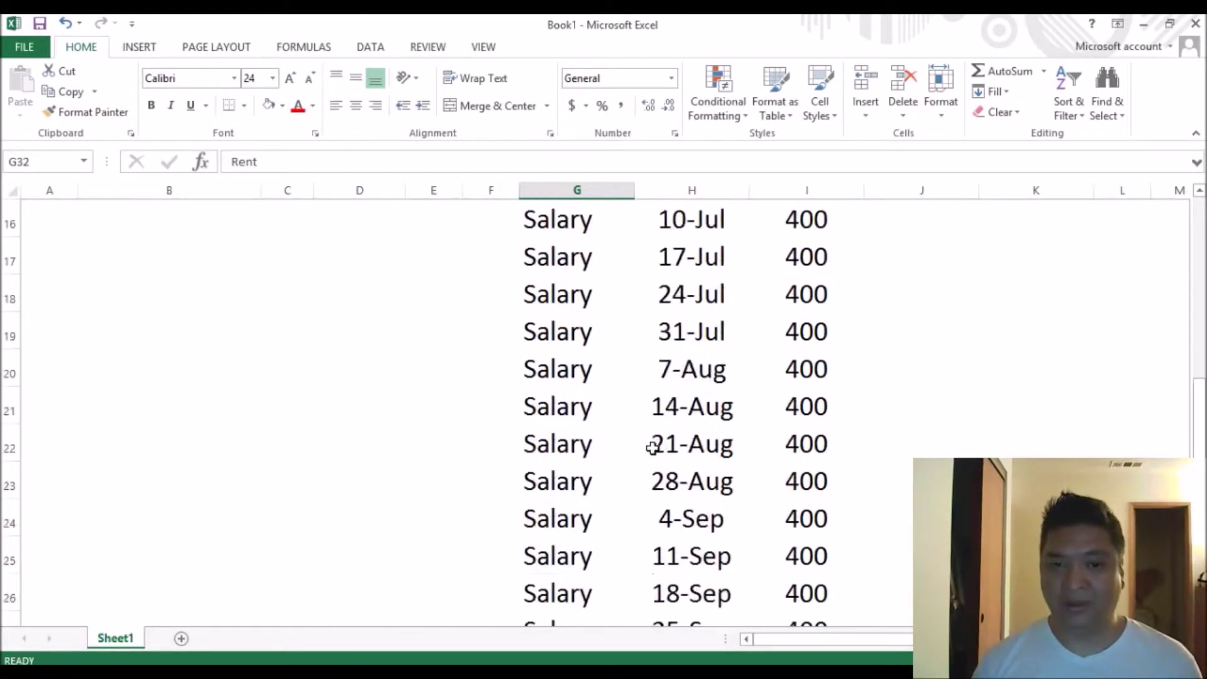
{"action": "scroll", "coordinate": [654, 444], "scroll_direction": "up", "scroll_amount": 5}
{"action": "scroll", "coordinate": [619, 393], "scroll_direction": "down", "scroll_amount": 2}
{"action": "scroll", "coordinate": [619, 393], "scroll_direction": "down", "scroll_amount": 9}
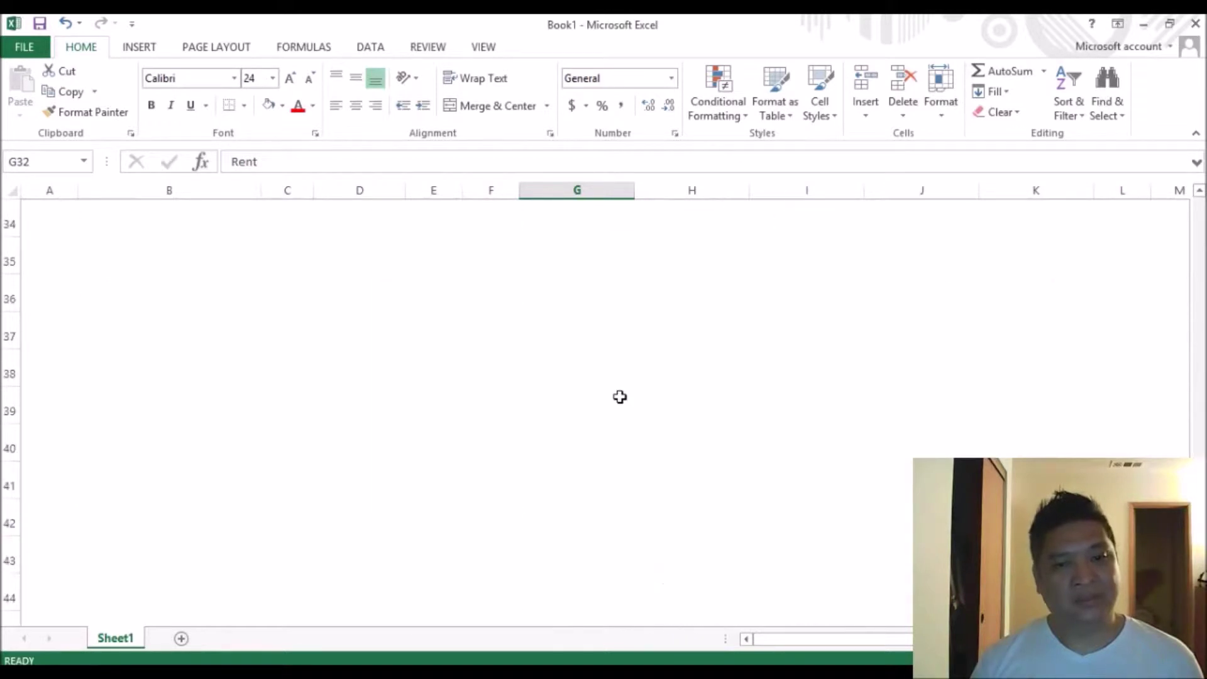
{"action": "scroll", "coordinate": [603, 289], "scroll_direction": "up", "scroll_amount": 2}
Copy the five monthly rent dates in H28 to H32 and paste them directly below, starting at H33.
{"action": "left_click", "coordinate": [585, 405]}
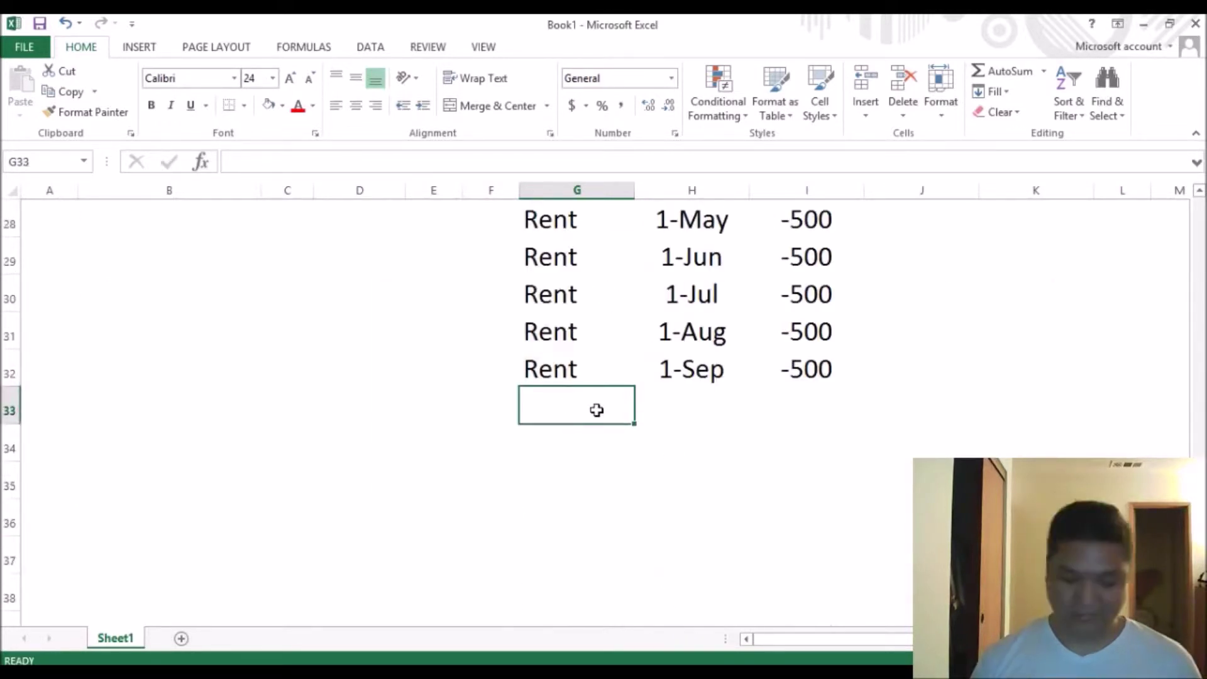
{"action": "key", "text": "Up"}
{"action": "key", "text": "Right"}
{"action": "key", "text": "shift+Up"}
{"action": "key", "text": "shift+Up"}
{"action": "key", "text": "shift+Up"}
{"action": "key", "text": "shift+Up"}
{"action": "key", "text": "shift+Up"}
{"action": "key", "text": "shift+Up"}
{"action": "key", "text": "shift+Up"}
{"action": "key", "text": "shift+Up"}
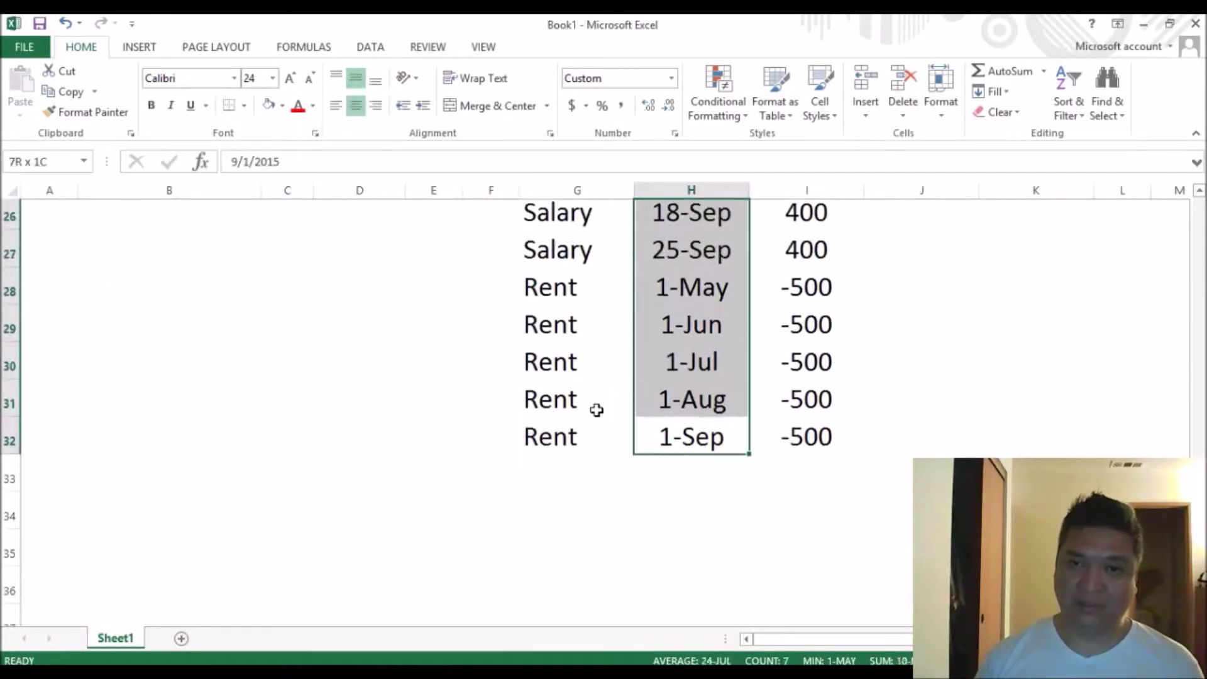
{"action": "key", "text": "shift+Up"}
{"action": "key", "text": "shift+Up"}
{"action": "key", "text": "shift+Up"}
{"action": "key", "text": "shift+Up"}
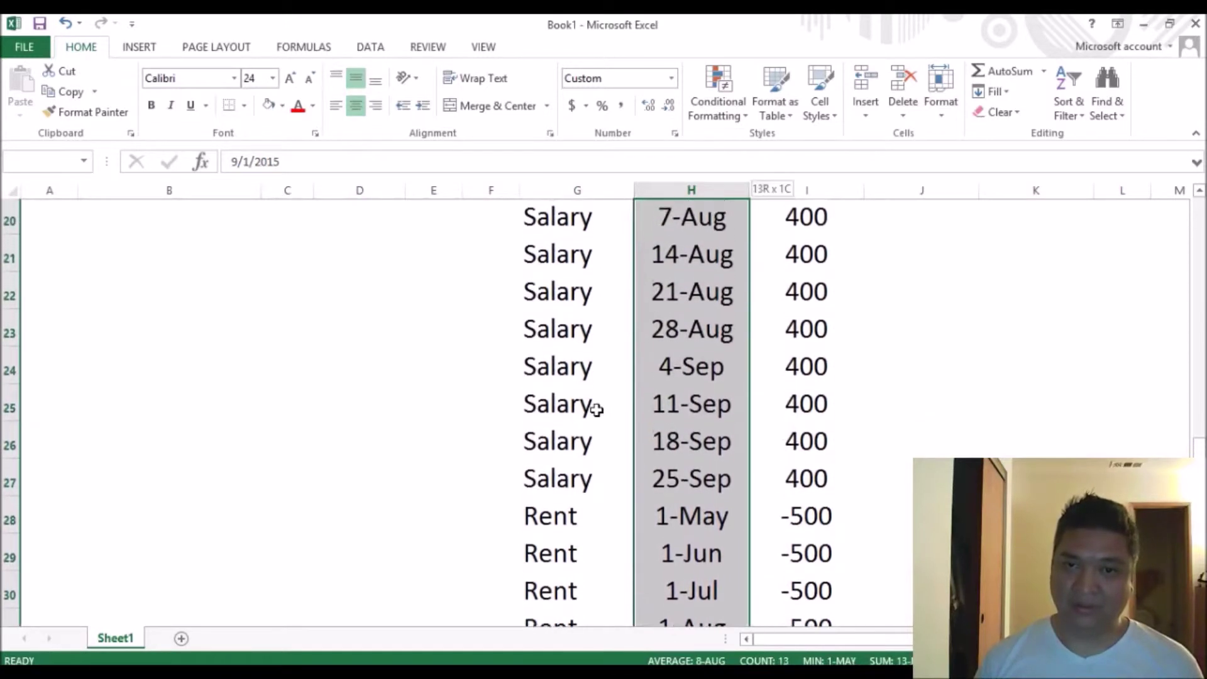
{"action": "key", "text": "shift+Down"}
{"action": "key", "text": "shift+Down"}
{"action": "key", "text": "shift+Down"}
{"action": "key", "text": "shift+Down"}
{"action": "key", "text": "shift+Down"}
{"action": "key", "text": "shift+Down"}
{"action": "key", "text": "shift+Down"}
{"action": "key", "text": "shift+Down"}
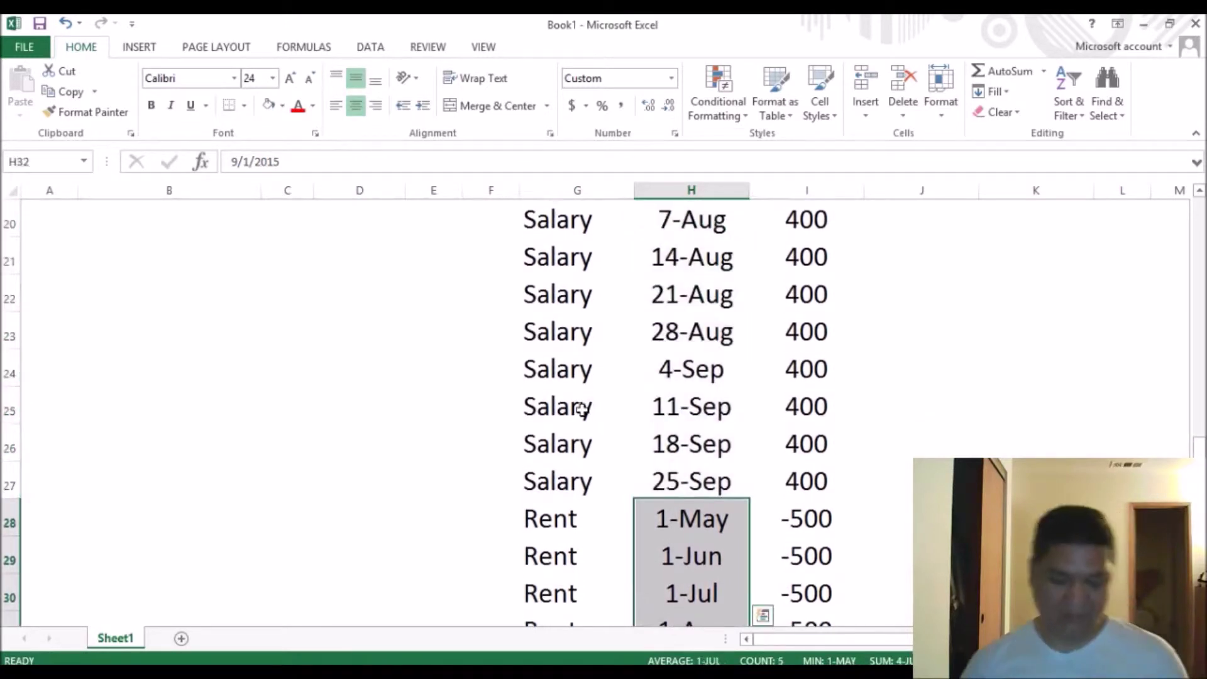
{"action": "key", "text": "ctrl+c"}
{"action": "scroll", "coordinate": [700, 402], "scroll_direction": "down", "scroll_amount": 4}
{"action": "left_click", "coordinate": [698, 253]}
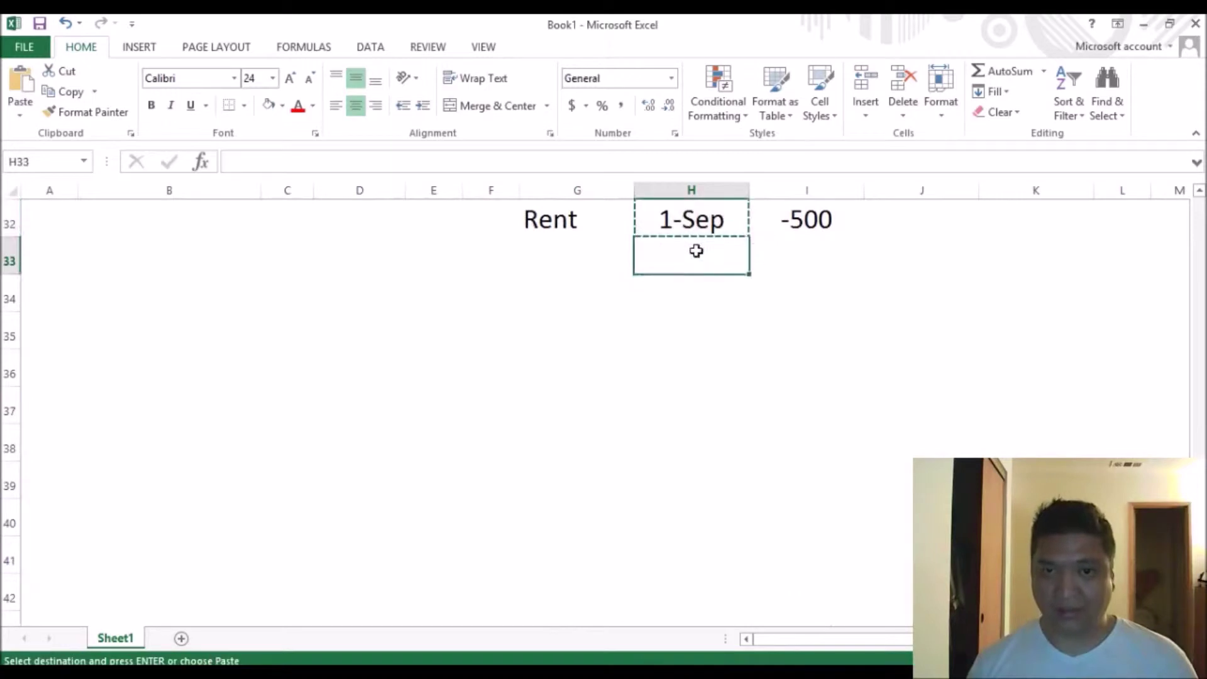
{"action": "key", "text": "ctrl+v"}
Enter "Car" in G33 and fill it down the Expense column to G37.
{"action": "left_click", "coordinate": [601, 261]}
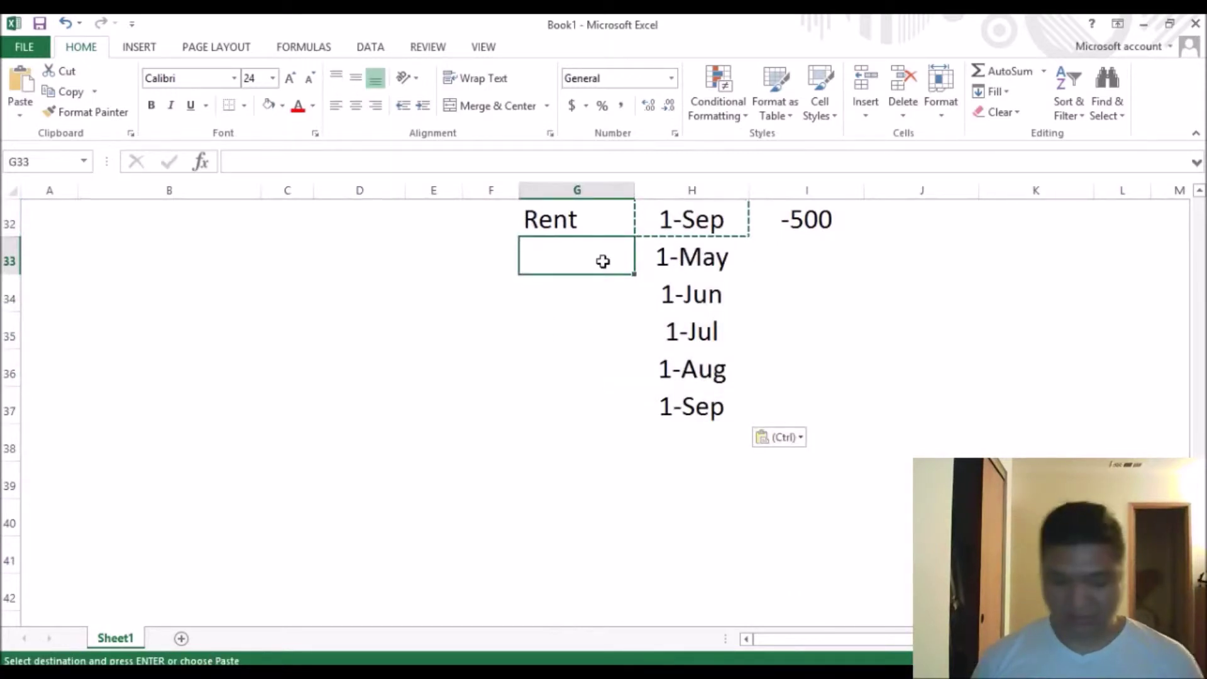
{"action": "type", "text": "car"}
{"action": "key", "text": "BackSpace"}
{"action": "key", "text": "BackSpace"}
{"action": "key", "text": "BackSpace"}
{"action": "type", "text": "Car"}
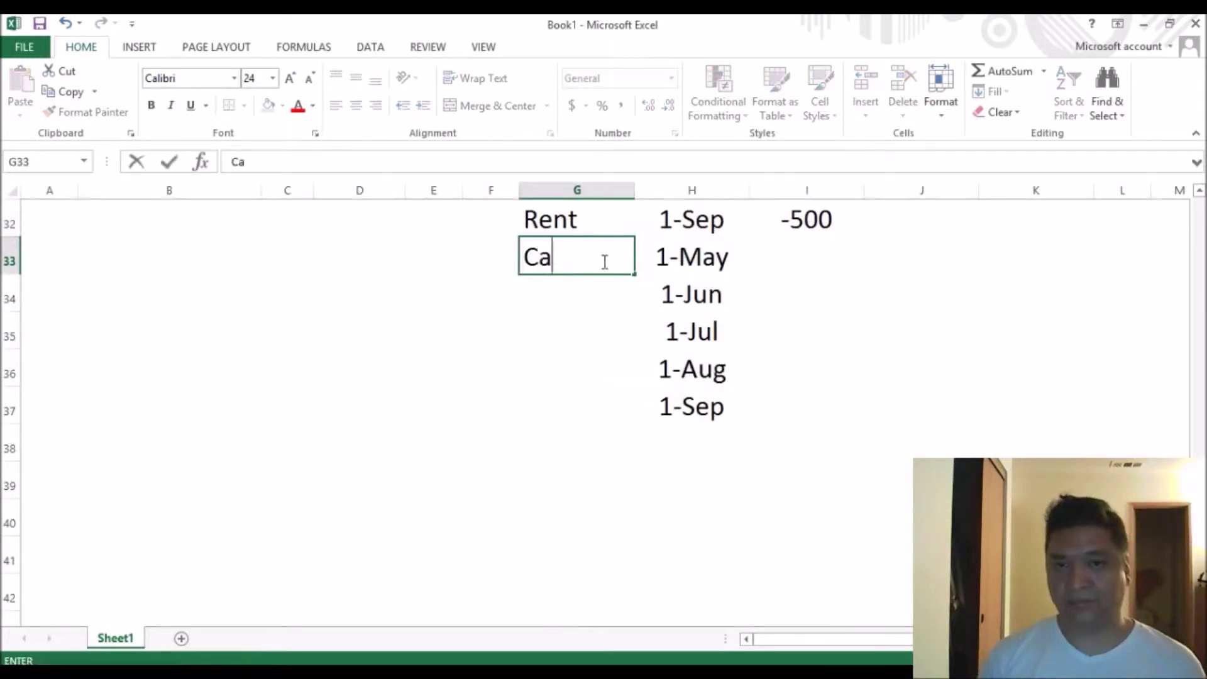
{"action": "key", "text": "Return"}
{"action": "left_click_drag", "start_coordinate": [604, 261], "coordinate": [603, 261]}
{"action": "key", "text": "shift+Down"}
{"action": "key", "text": "shift+Down"}
{"action": "key", "text": "shift+Down"}
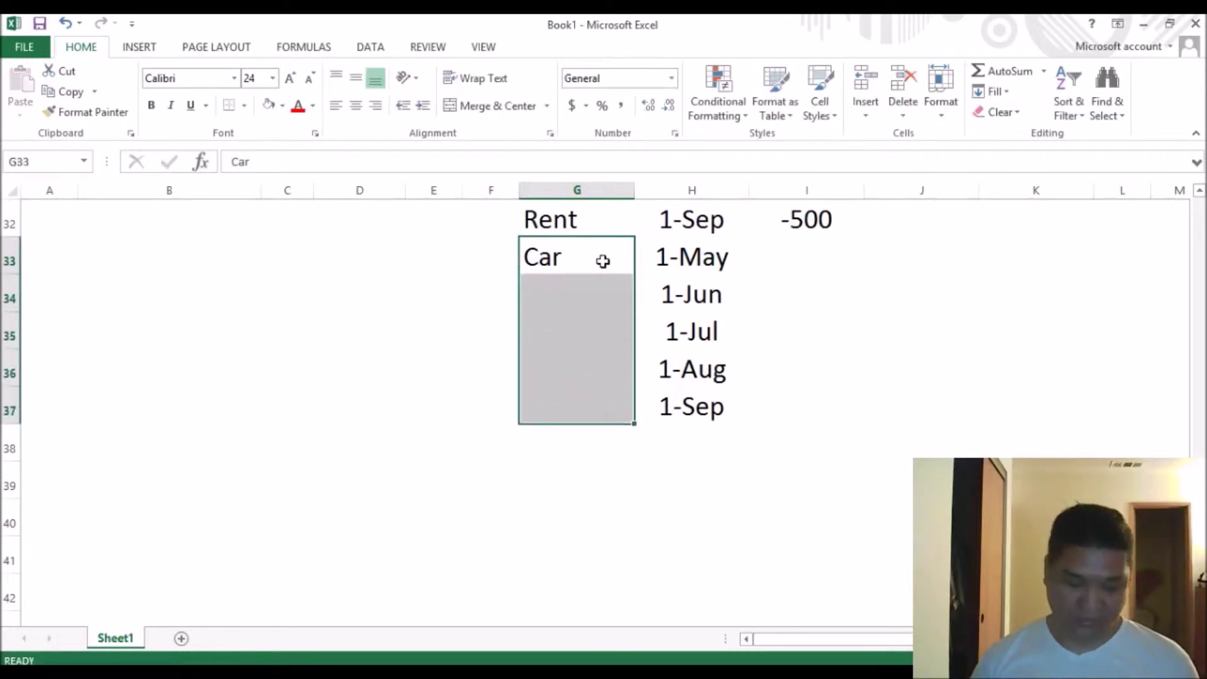
{"action": "key", "text": "ctrl+d"}
Enter a cost of -400 for the first car payment in I33 and fill it down to I37.
{"action": "mouse_move", "coordinate": [1198, 433]}
{"action": "left_mouse_down"}
{"action": "mouse_move", "coordinate": [1178, 203]}
{"action": "mouse_move", "coordinate": [1190, 446]}
{"action": "left_mouse_up"}
{"action": "left_click", "coordinate": [802, 406]}
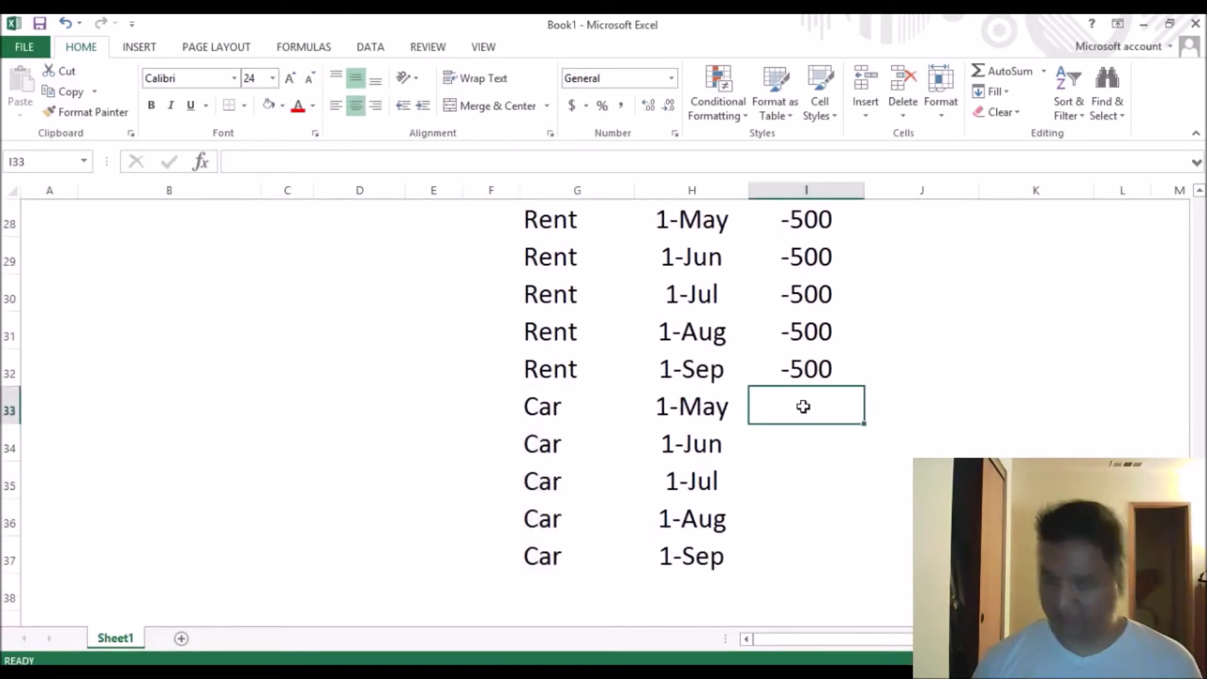
{"action": "type", "text": "-400"}
{"action": "key", "text": "shift+Down"}
{"action": "key", "text": "shift+Down"}
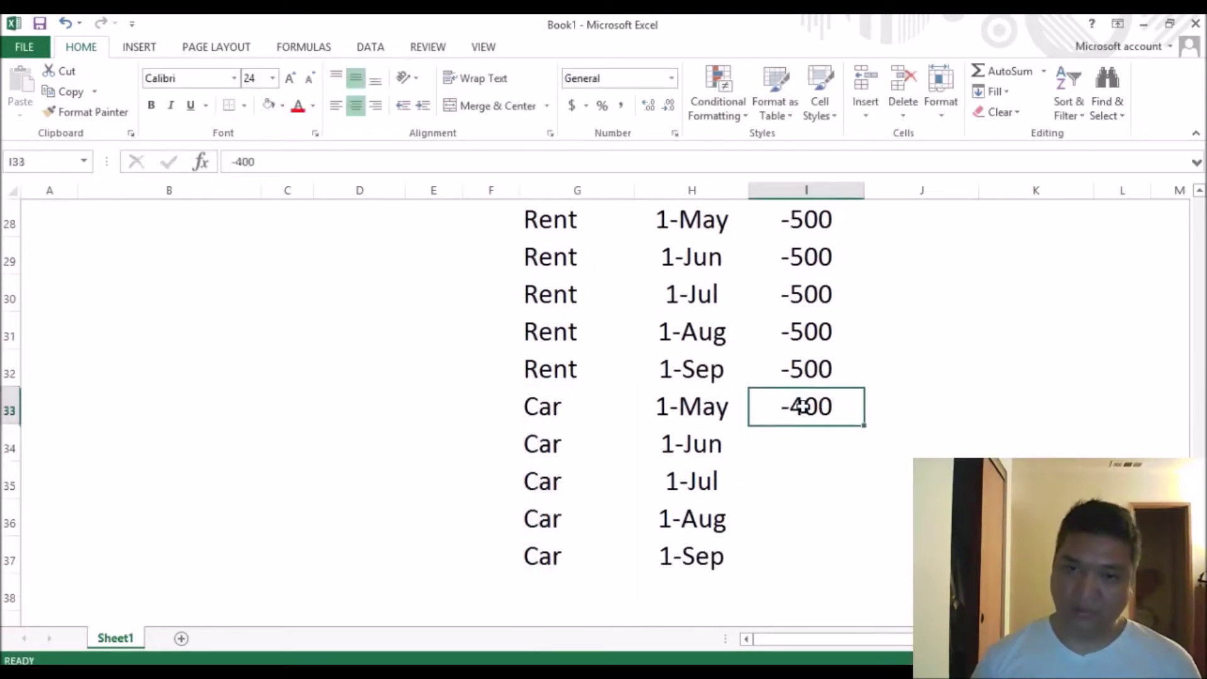
{"action": "key", "text": "shift+Down"}
{"action": "key", "text": "shift+Down"}
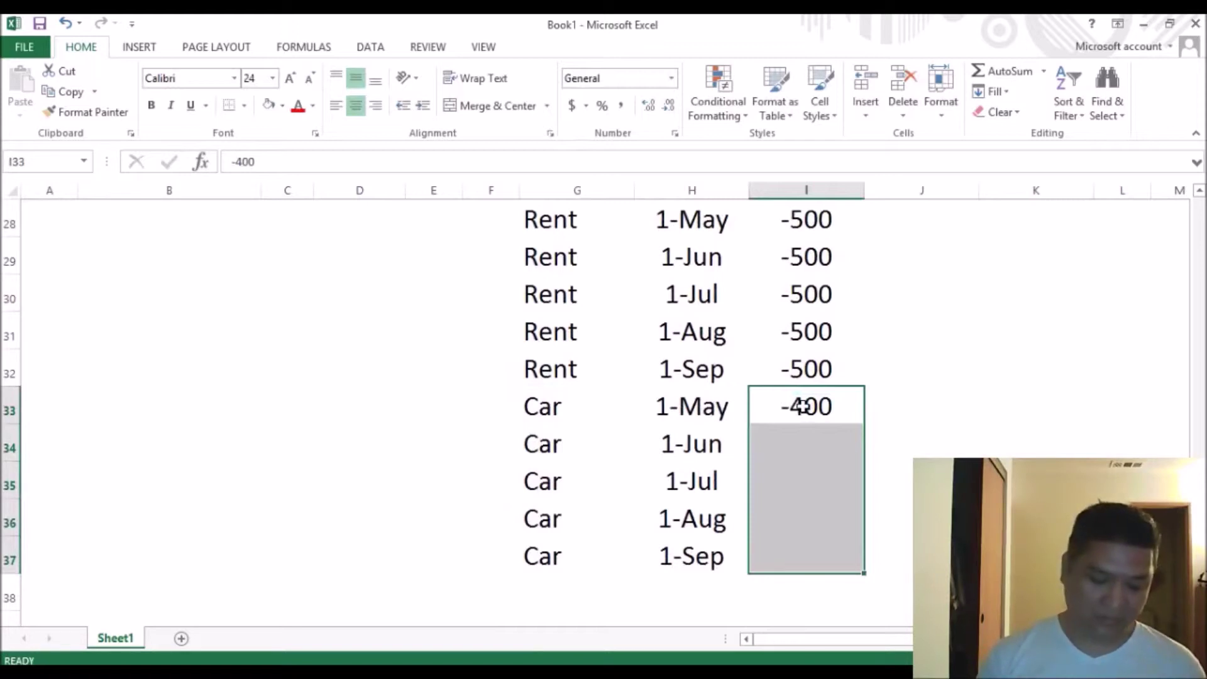
{"action": "key", "text": "ctrl+d"}
Replace "/1/" with "/25/" in all five car dates in H33 to H37 to move them to the 25th.
{"action": "key", "text": "Left"}
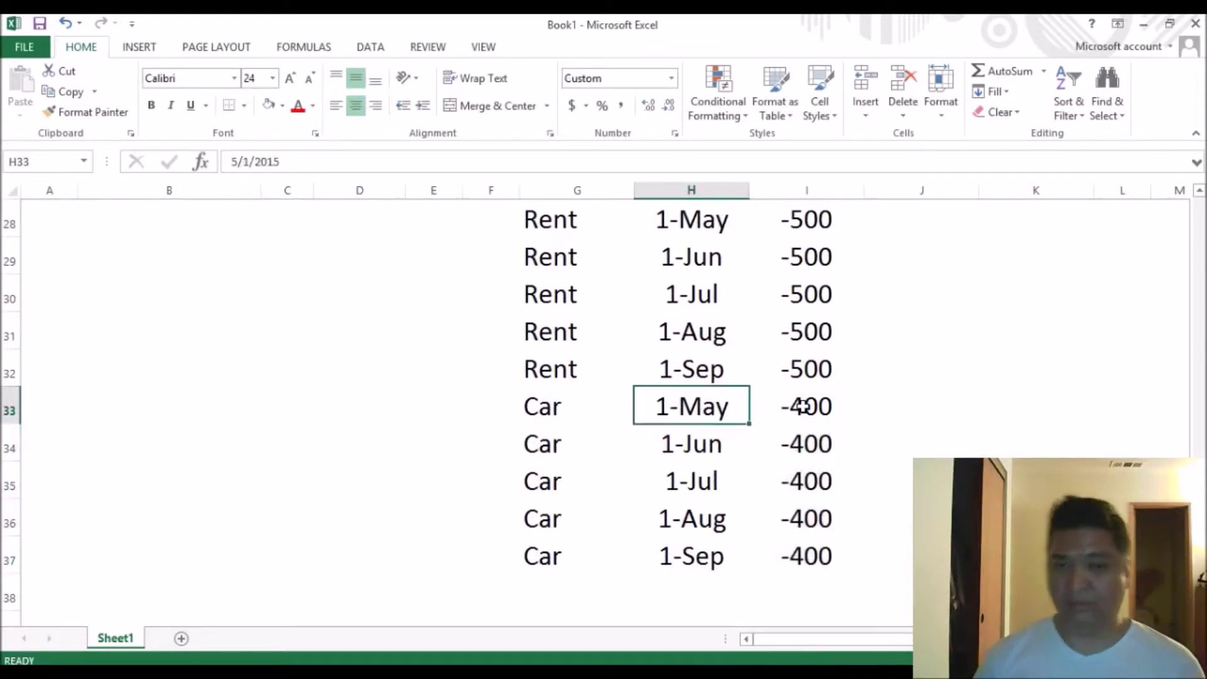
{"action": "key", "text": "shift+Down"}
{"action": "key", "text": "shift+Down"}
{"action": "key", "text": "shift+Down"}
{"action": "key", "text": "shift+Down"}
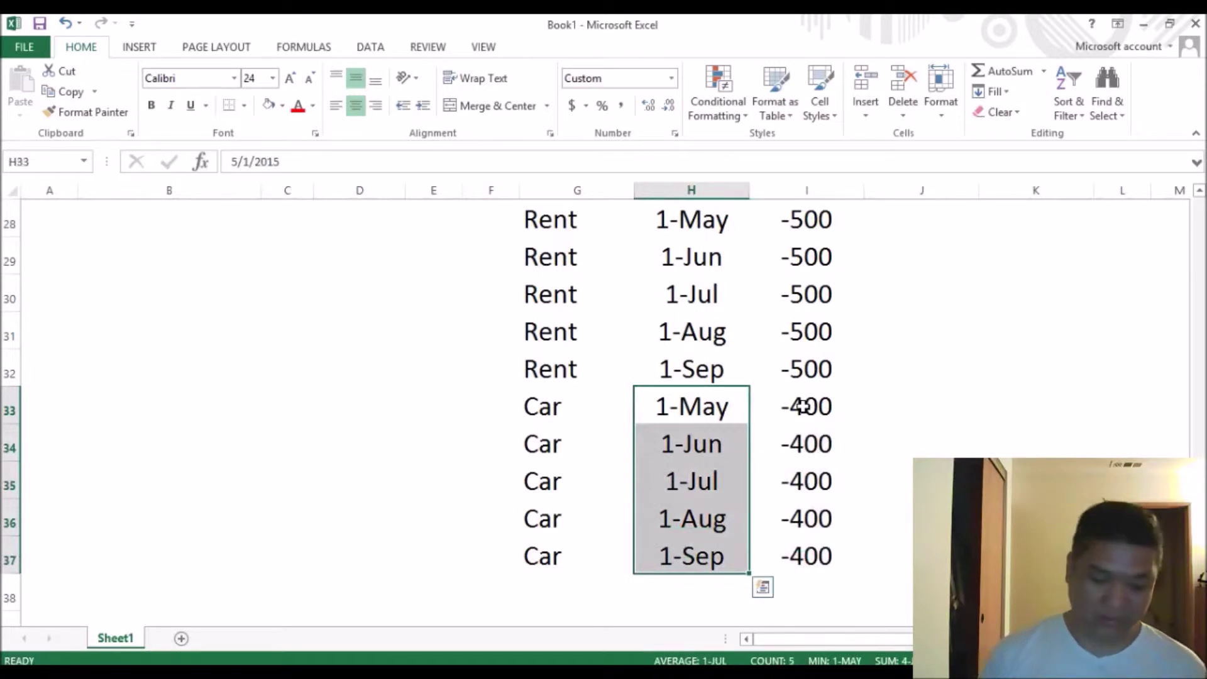
{"action": "key", "text": "ctrl+h"}
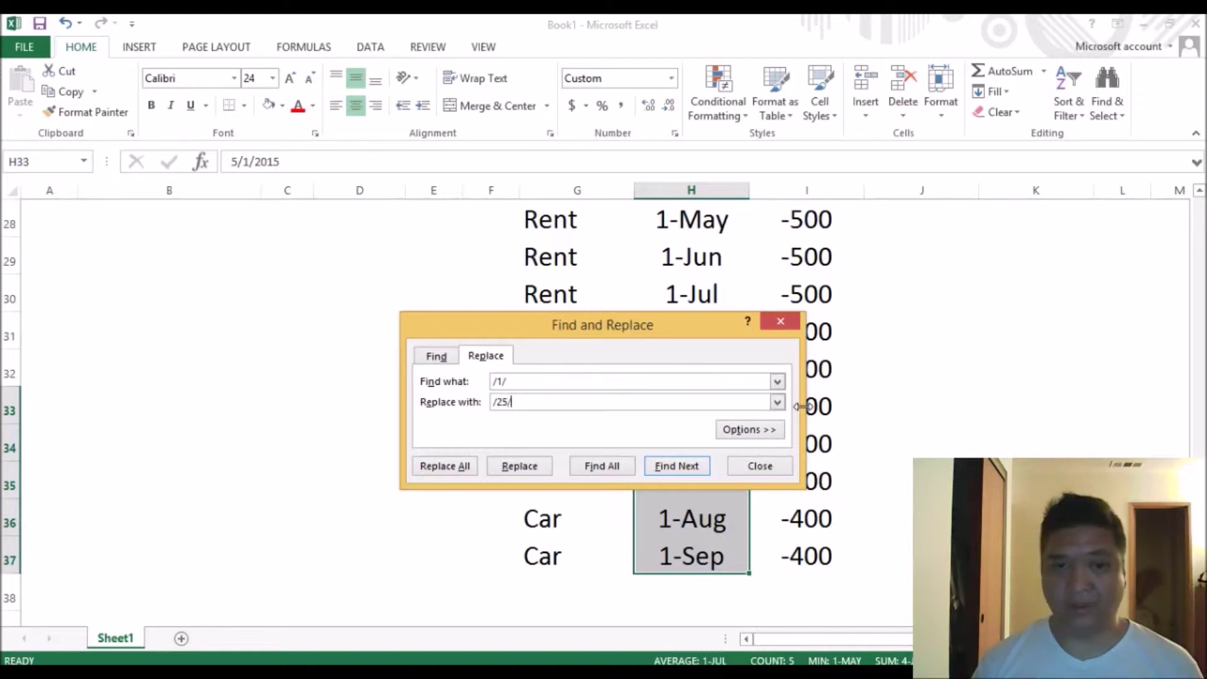
{"action": "left_click", "coordinate": [460, 470]}
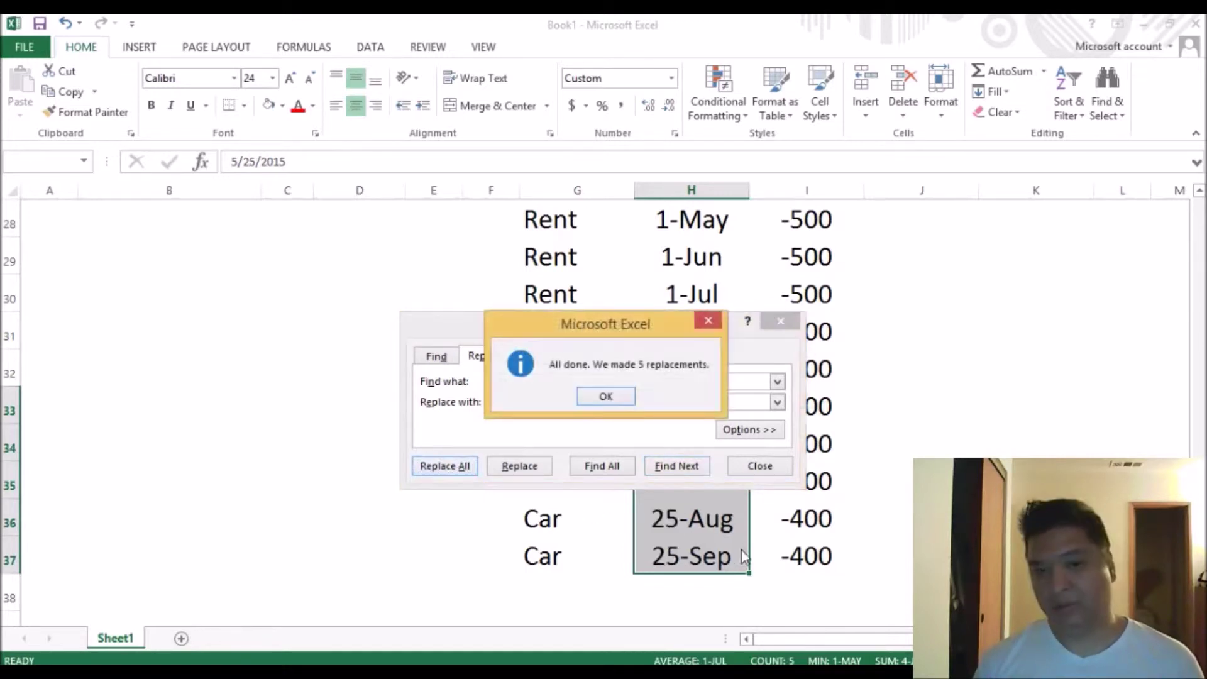
{"action": "left_click", "coordinate": [605, 396]}
{"action": "left_click", "coordinate": [760, 466]}
{"action": "left_click", "coordinate": [691, 556]}
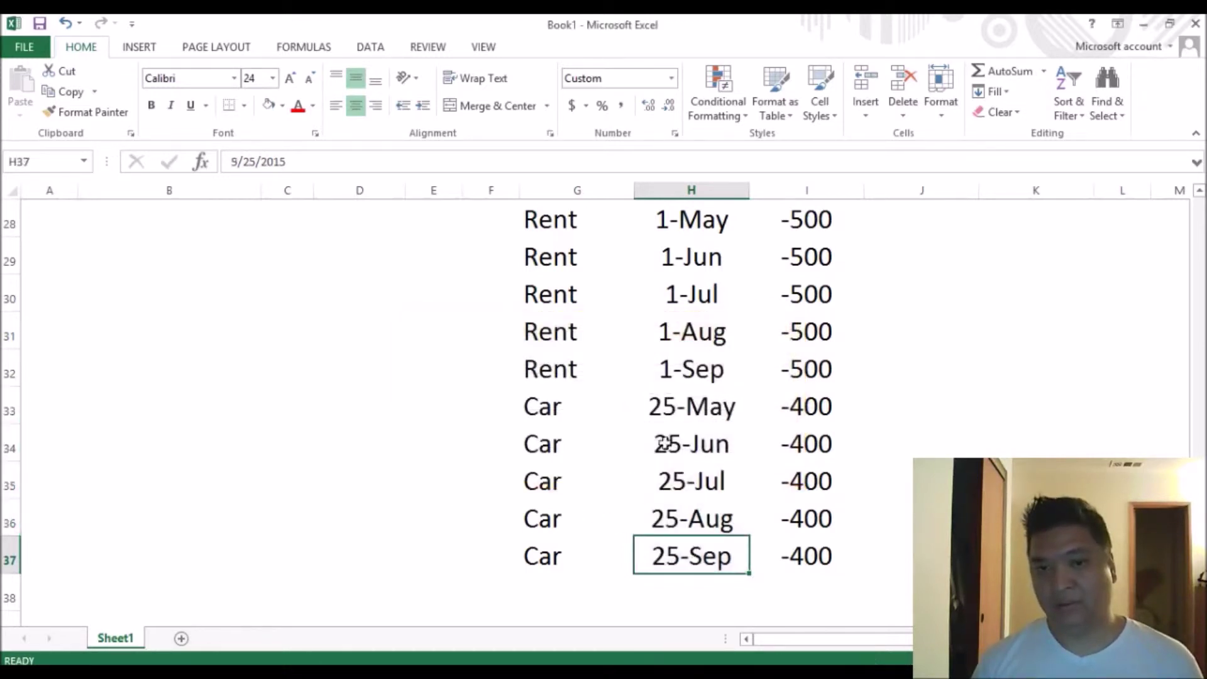
{"action": "left_click", "coordinate": [687, 393]}
{"action": "left_click_drag", "start_coordinate": [687, 393], "coordinate": [691, 517]}
{"action": "left_click", "coordinate": [553, 558]}
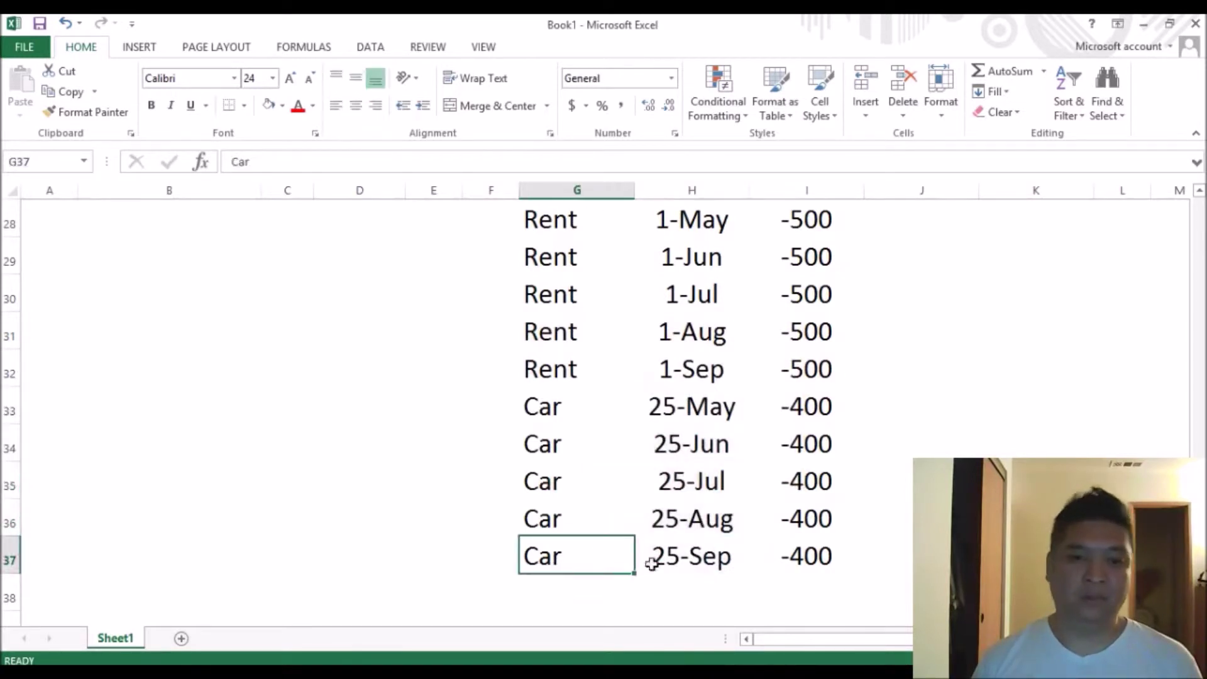
Enter "Entertainment" in G38 below the car rows and widen the Expense column to fit the text.
{"action": "left_click", "coordinate": [532, 585]}
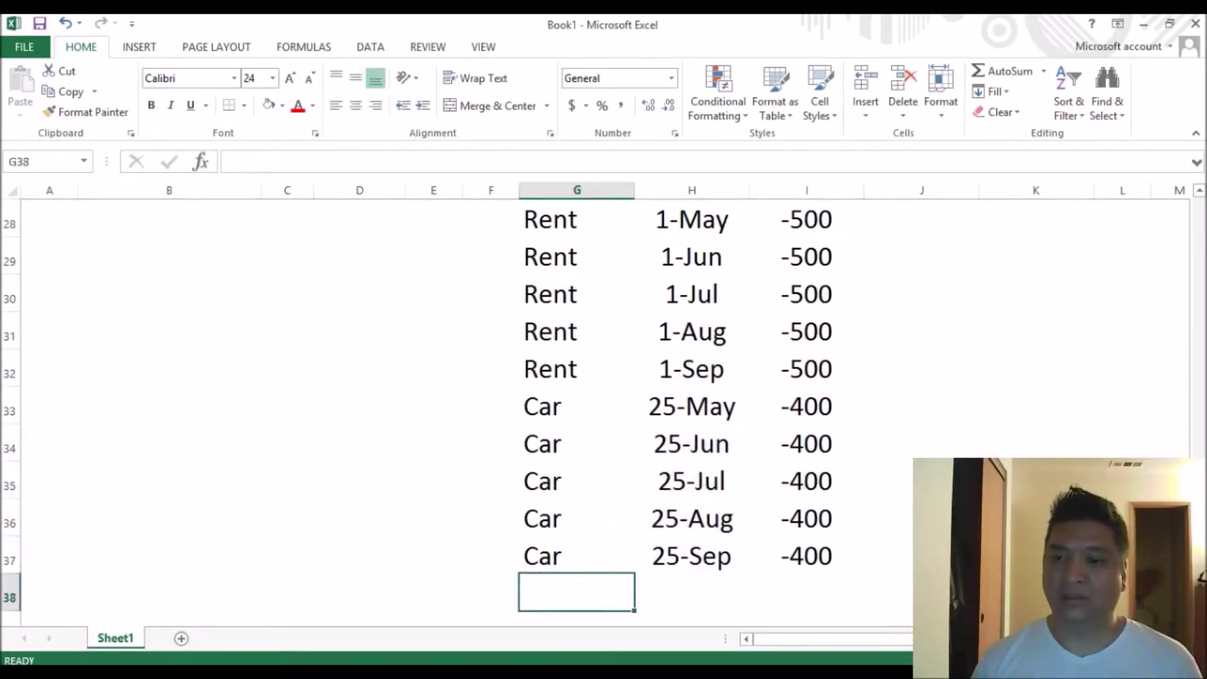
{"action": "scroll", "coordinate": [1175, 331], "scroll_direction": "up", "scroll_amount": 9}
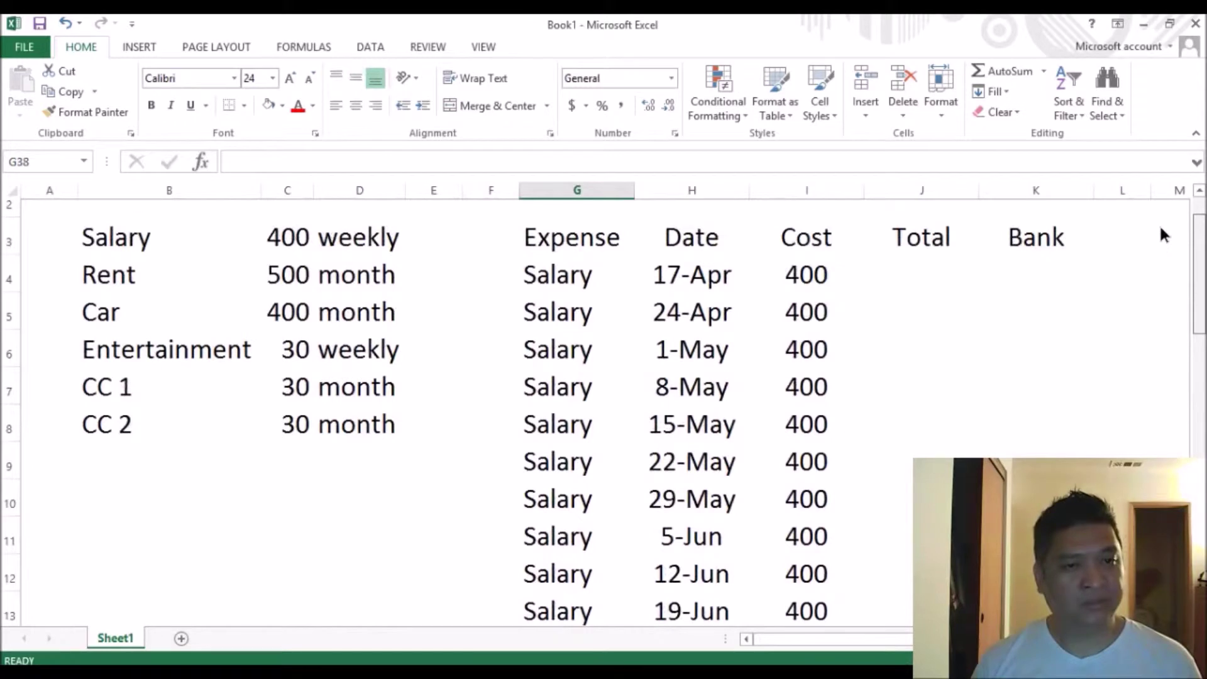
{"action": "scroll", "coordinate": [1159, 224], "scroll_direction": "down", "scroll_amount": 8}
{"action": "scroll", "coordinate": [604, 412], "scroll_direction": "down", "scroll_amount": 1}
{"action": "type", "text": "E"}
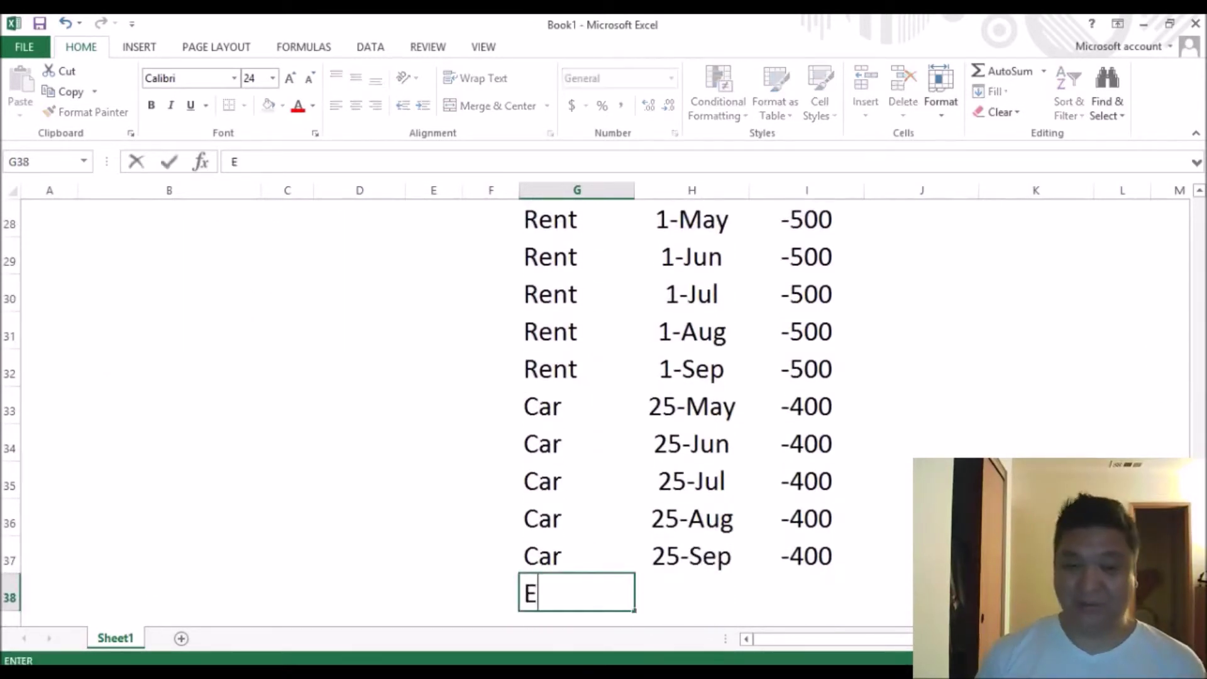
{"action": "type", "text": "ntertainment"}
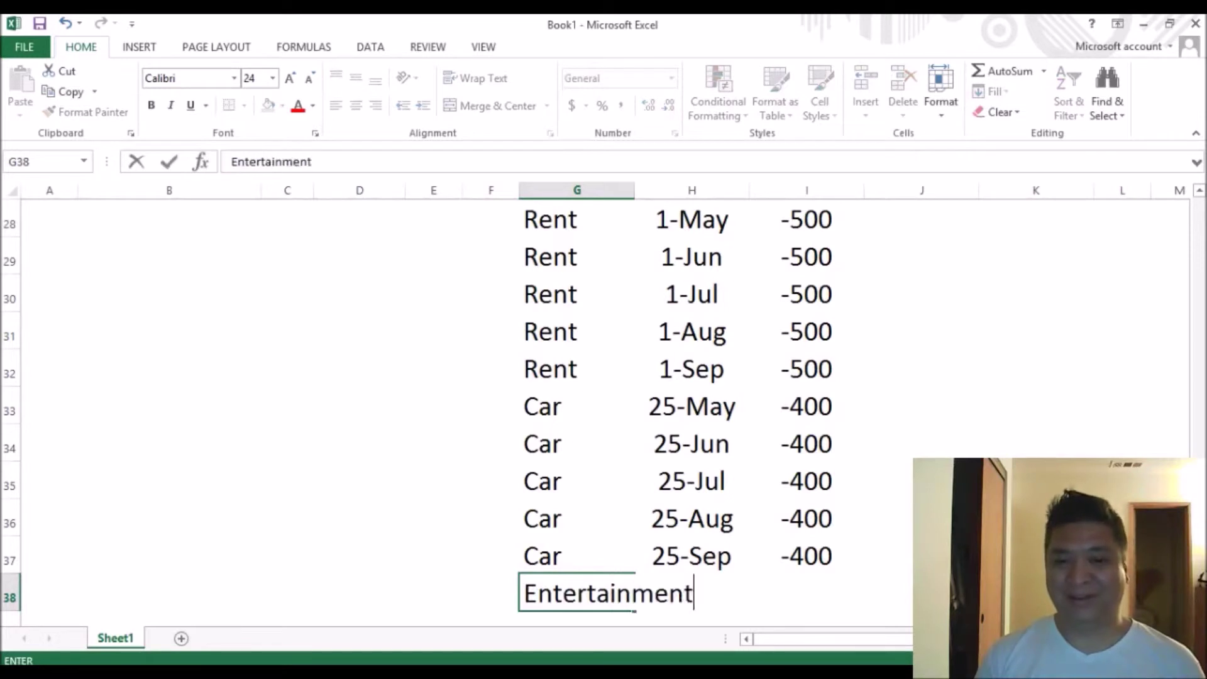
{"action": "key", "text": "Tab"}
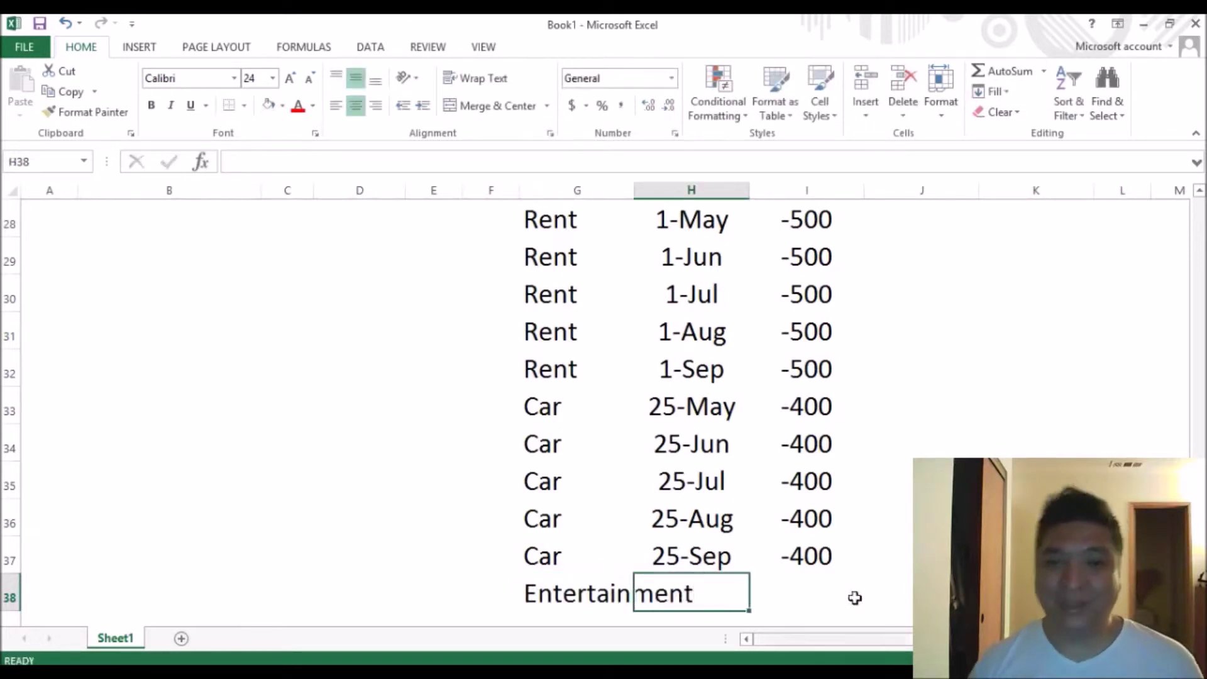
{"action": "double_click", "coordinate": [633, 190]}
Check the weekly entertainment amount in the budget list and enter a cost of -30 in I38.
{"action": "scroll", "coordinate": [754, 477], "scroll_direction": "up", "scroll_amount": 9}
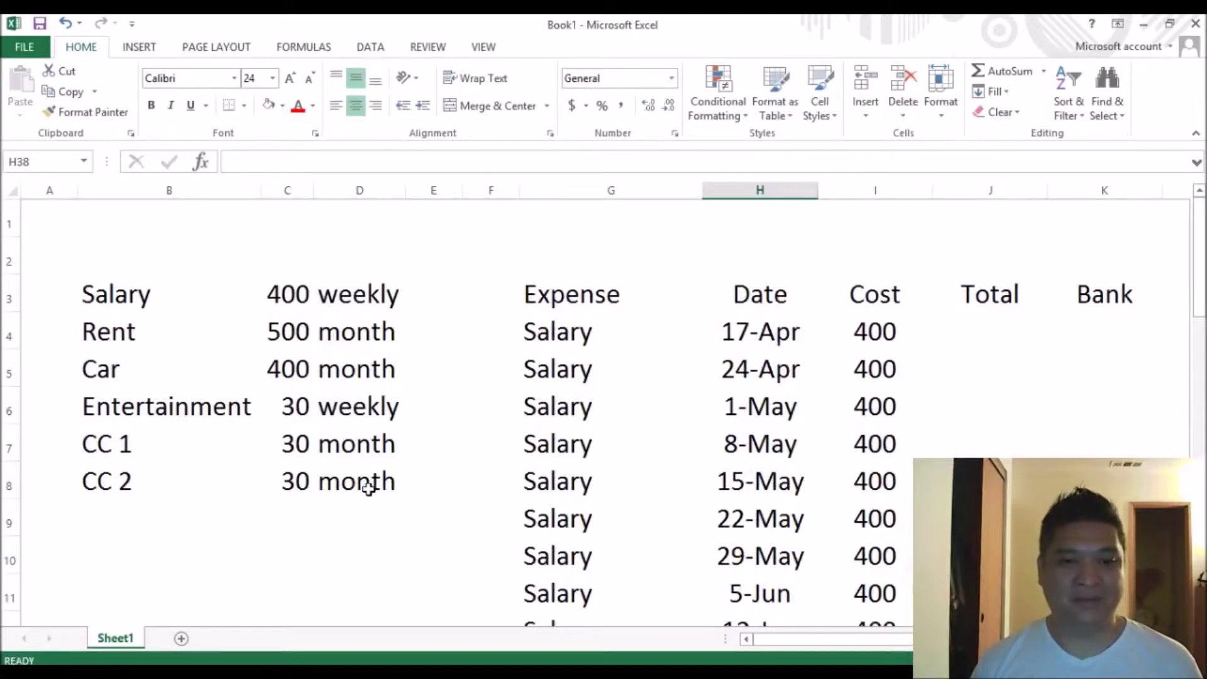
{"action": "left_click", "coordinate": [304, 406]}
{"action": "scroll", "coordinate": [700, 560], "scroll_direction": "down", "scroll_amount": 11}
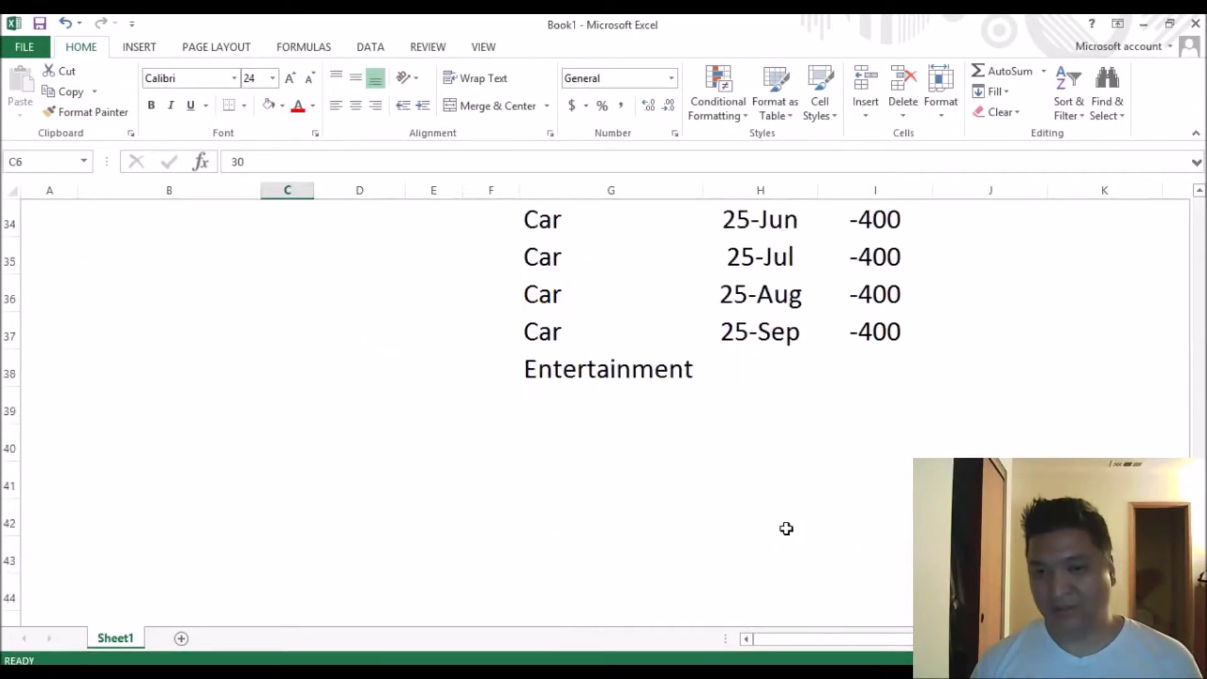
{"action": "scroll", "coordinate": [574, 444], "scroll_direction": "up", "scroll_amount": 11}
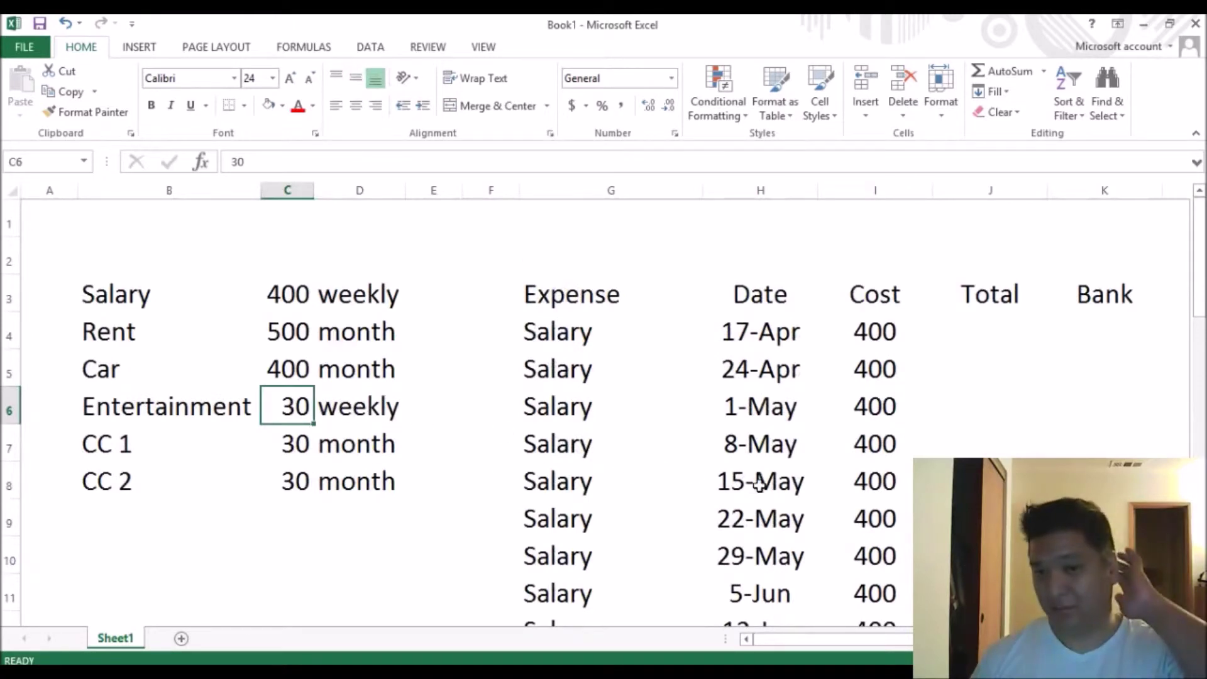
{"action": "scroll", "coordinate": [759, 484], "scroll_direction": "down", "scroll_amount": 10}
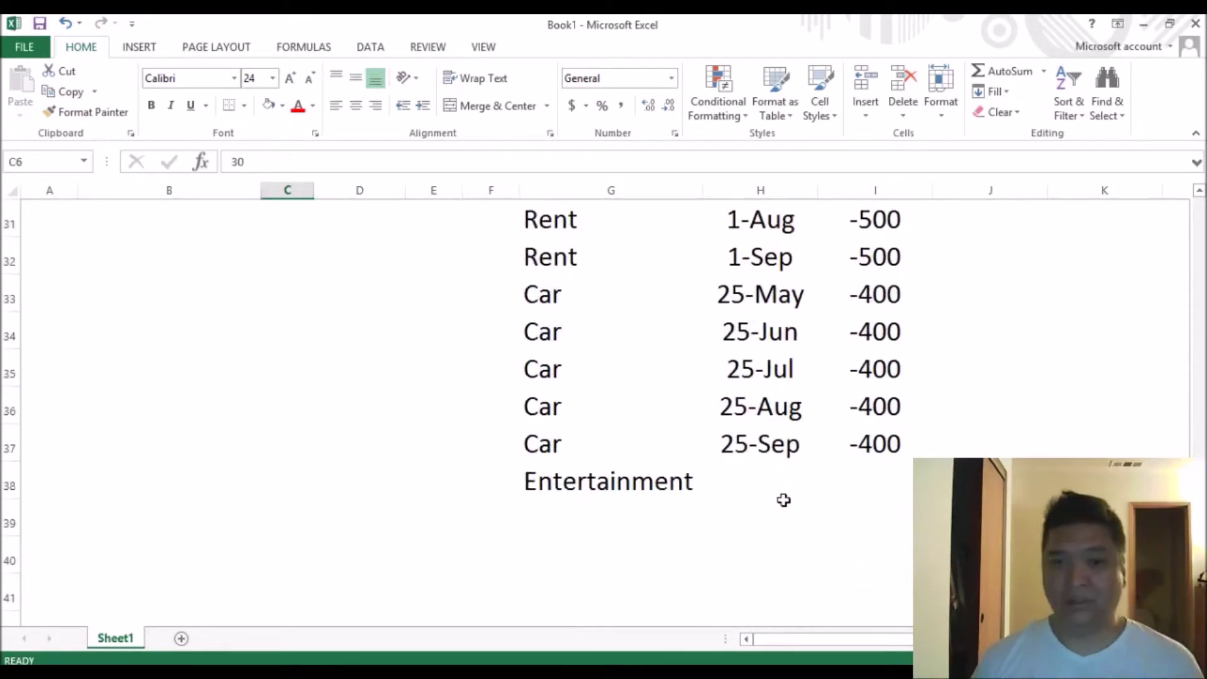
{"action": "scroll", "coordinate": [783, 500], "scroll_direction": "up", "scroll_amount": 10}
{"action": "left_click_drag", "start_coordinate": [773, 331], "coordinate": [818, 534]}
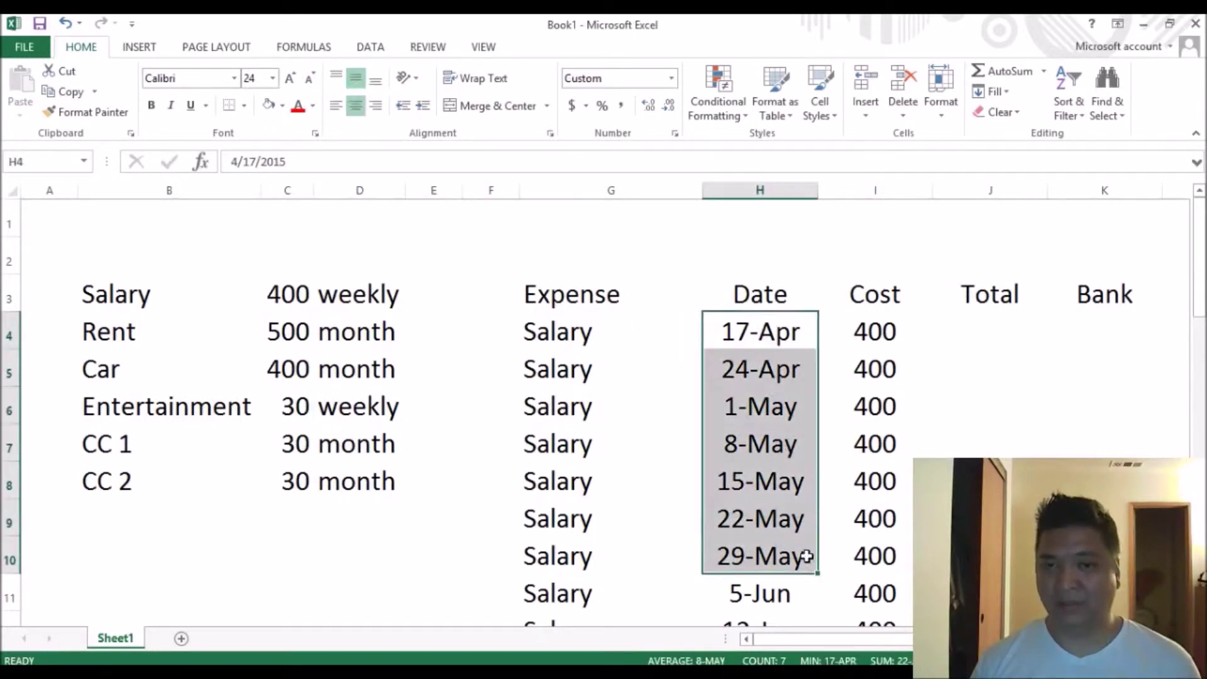
{"action": "scroll", "coordinate": [804, 556], "scroll_direction": "down", "scroll_amount": 12}
{"action": "left_click", "coordinate": [879, 254]}
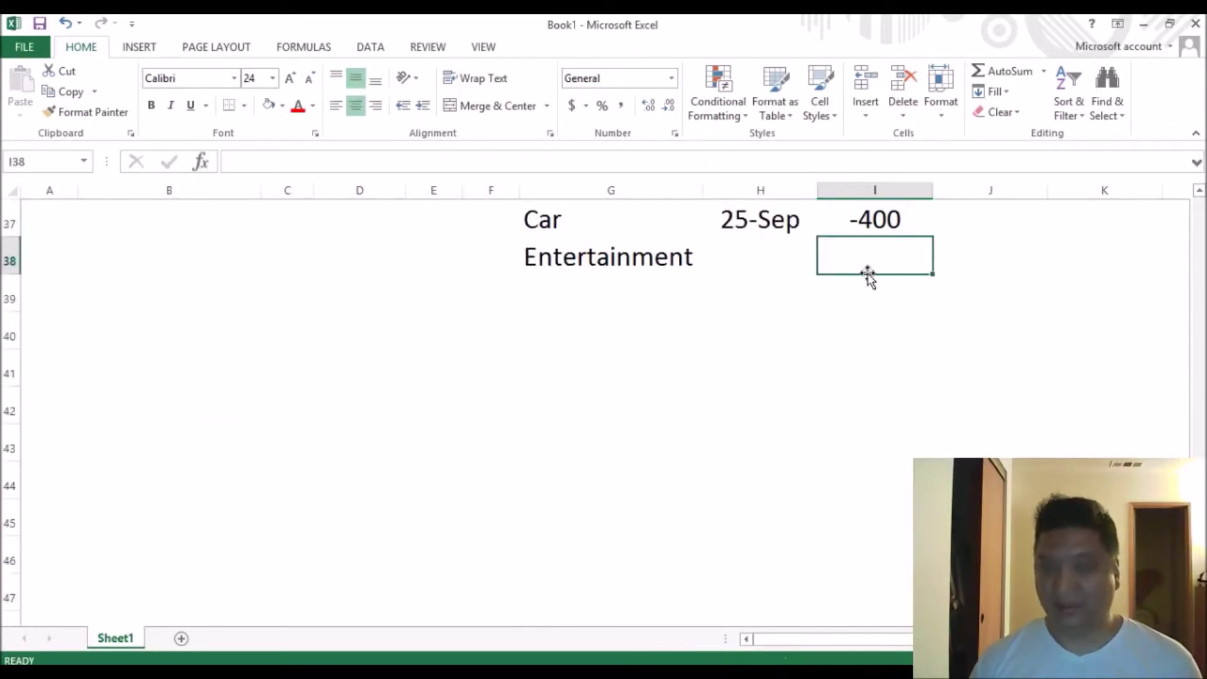
{"action": "type", "text": "-30"}
{"action": "key", "text": "Return"}
{"action": "key", "text": "Up"}
Enter 4/18 as the date of the first Entertainment row in H38.
{"action": "key", "text": "Left"}
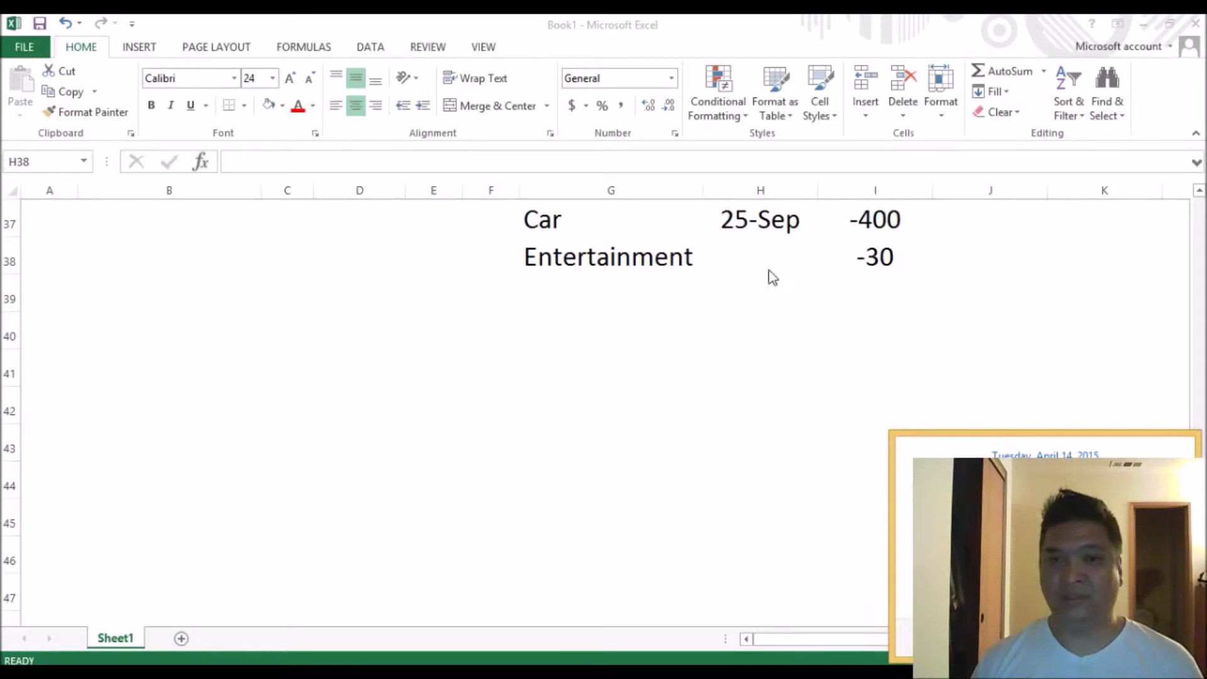
{"action": "left_click", "coordinate": [774, 250]}
{"action": "type", "text": "4/18"}
{"action": "key", "text": "Return"}
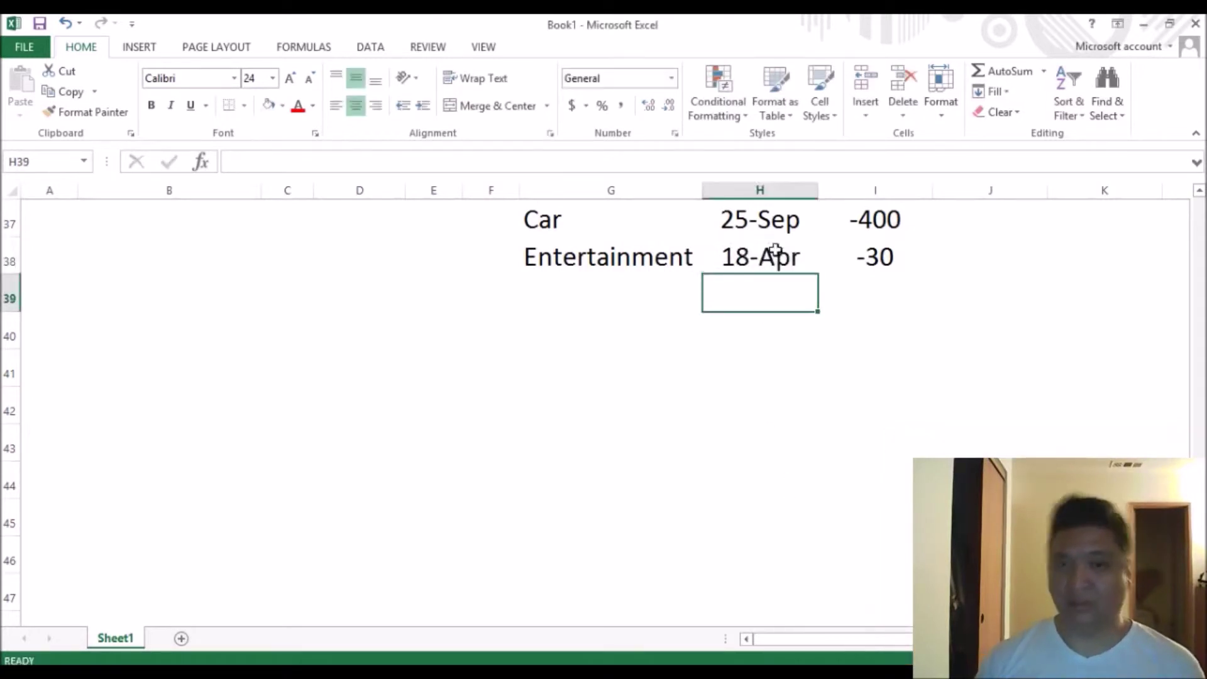
Enter the weekly date formula =H38+7 in H39 and fill it down the Date column to H76.
{"action": "left_click", "coordinate": [635, 255]}
{"action": "left_click", "coordinate": [770, 262]}
{"action": "left_click", "coordinate": [770, 280]}
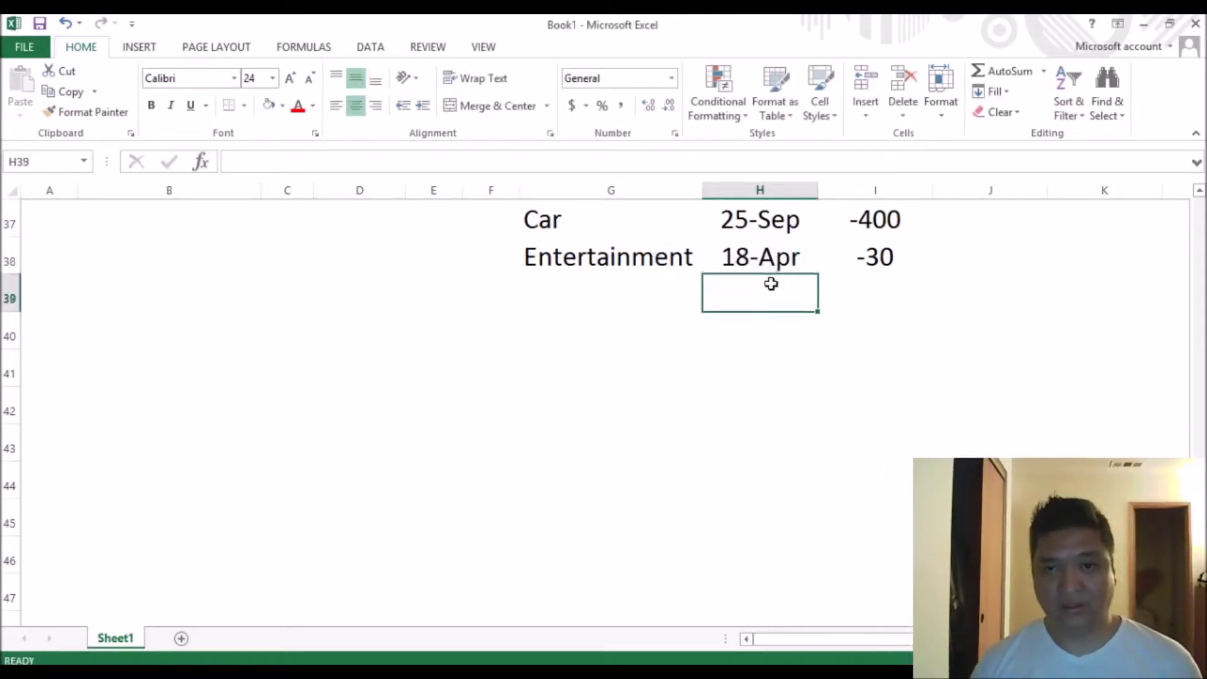
{"action": "type", "text": "=H38"}
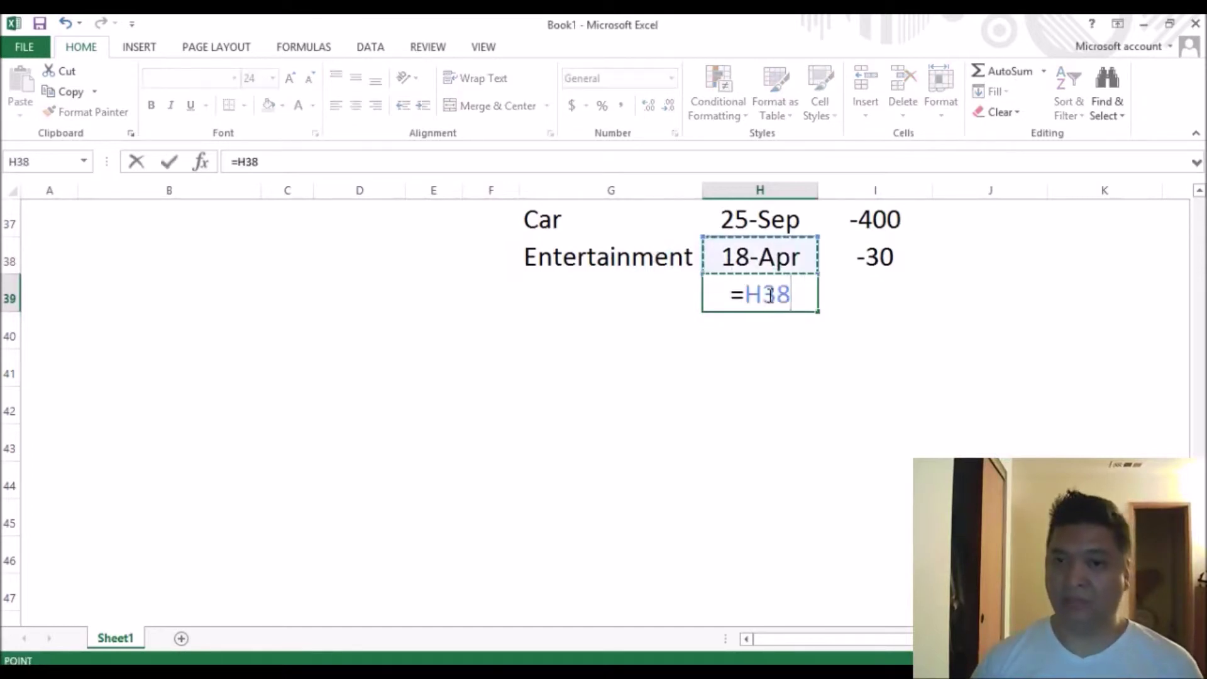
{"action": "type", "text": "+7"}
{"action": "key", "text": "Return"}
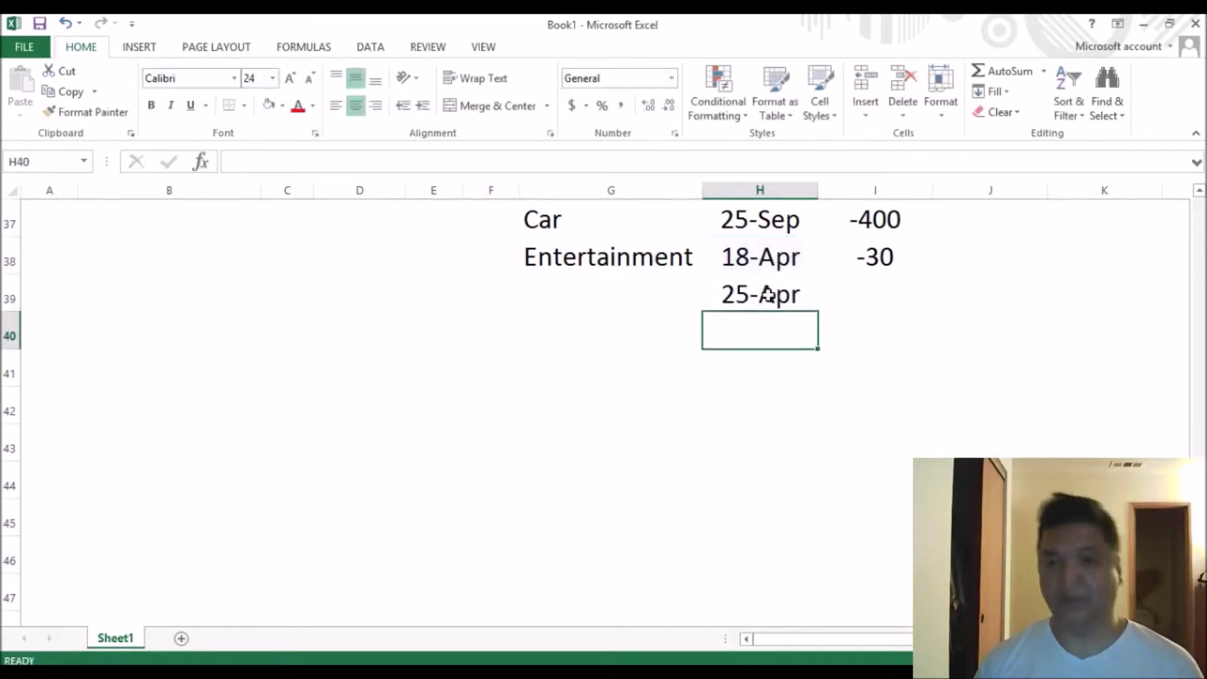
{"action": "left_click", "coordinate": [725, 303]}
{"action": "left_click_drag", "start_coordinate": [818, 313], "coordinate": [789, 577]}
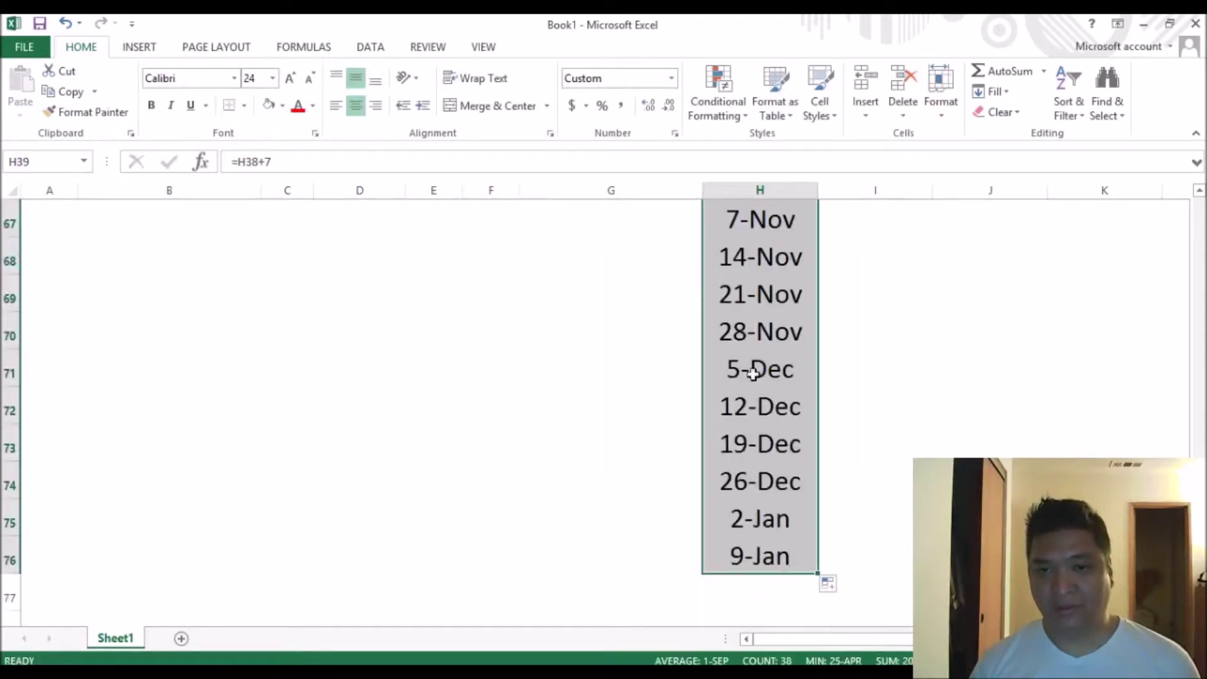
Delete the entertainment dates after 26-Sep, in H62 to H76.
{"action": "left_click", "coordinate": [753, 558]}
{"action": "scroll", "coordinate": [739, 495], "scroll_direction": "up", "scroll_amount": 4}
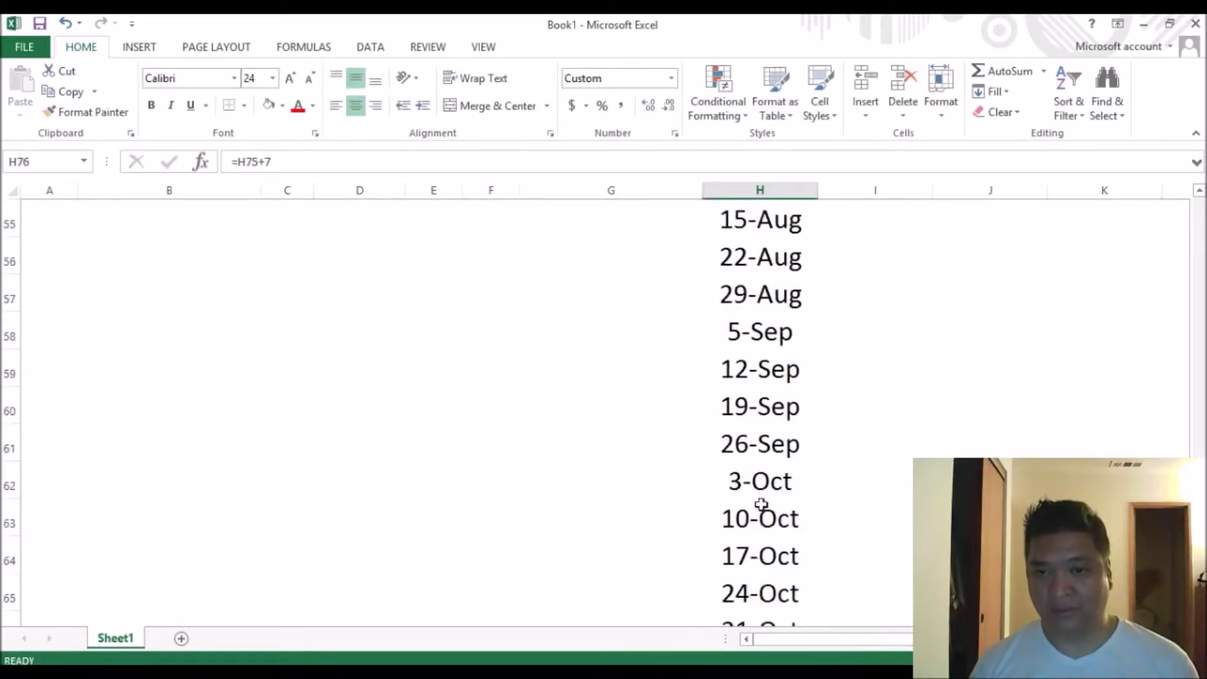
{"action": "left_click", "coordinate": [761, 503], "text": "shift"}
{"action": "left_click", "coordinate": [762, 479], "text": "shift"}
{"action": "key", "text": "Delete"}
Copy the entertainment dates in H38 to H61 and paste them in place as values to remove the formulas.
{"action": "key", "text": "Up"}
{"action": "key", "text": "Up"}
{"action": "key", "text": "Up"}
{"action": "key", "text": "Up"}
{"action": "key", "text": "Up"}
{"action": "key", "text": "Up"}
{"action": "key", "text": "Up"}
{"action": "key", "text": "Up"}
{"action": "key", "text": "Up"}
{"action": "key", "text": "Up"}
{"action": "key", "text": "Up"}
{"action": "key", "text": "Up"}
{"action": "key", "text": "Up"}
{"action": "key", "text": "Up"}
{"action": "key", "text": "Up"}
{"action": "scroll", "coordinate": [762, 478], "scroll_direction": "up", "scroll_amount": 10}
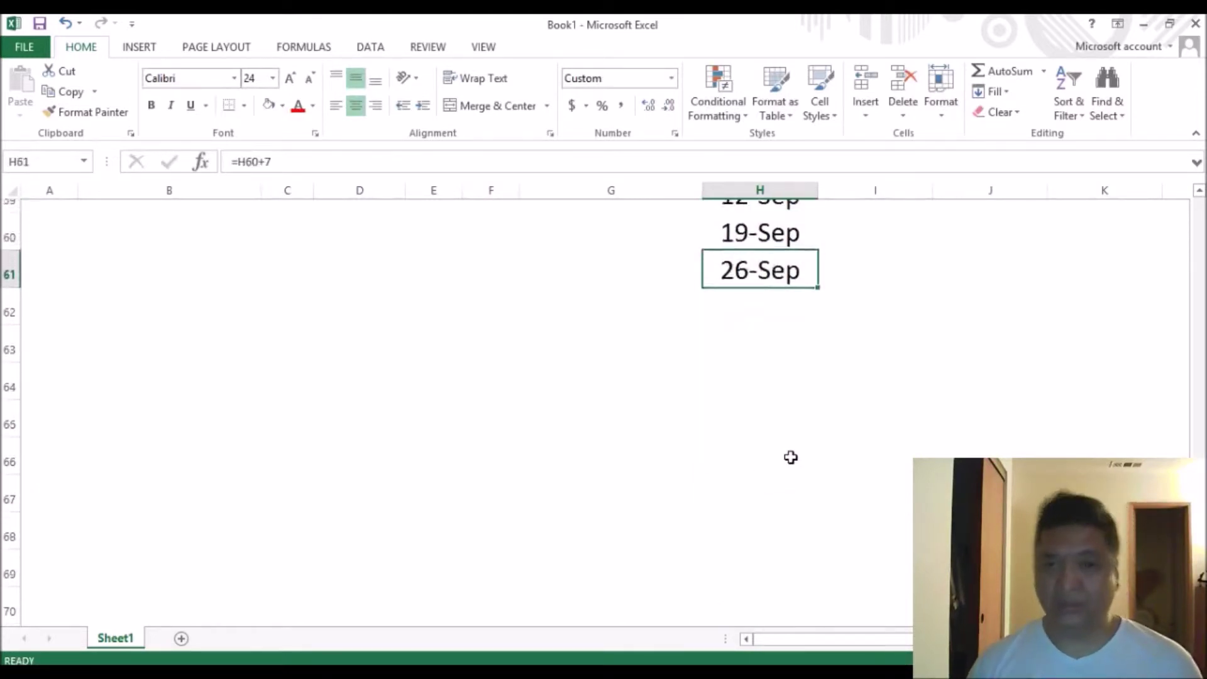
{"action": "left_click", "coordinate": [777, 484], "text": "shift"}
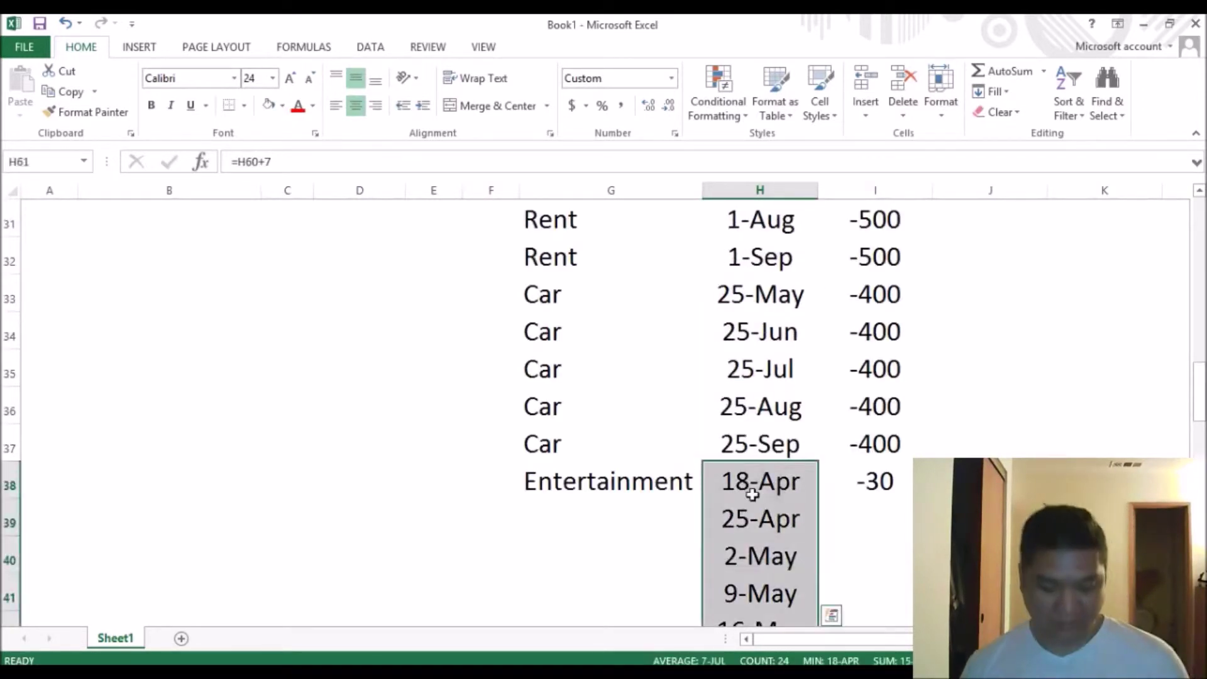
{"action": "key", "text": "ctrl+c"}
{"action": "right_click", "coordinate": [766, 529]}
{"action": "left_click", "coordinate": [856, 254]}
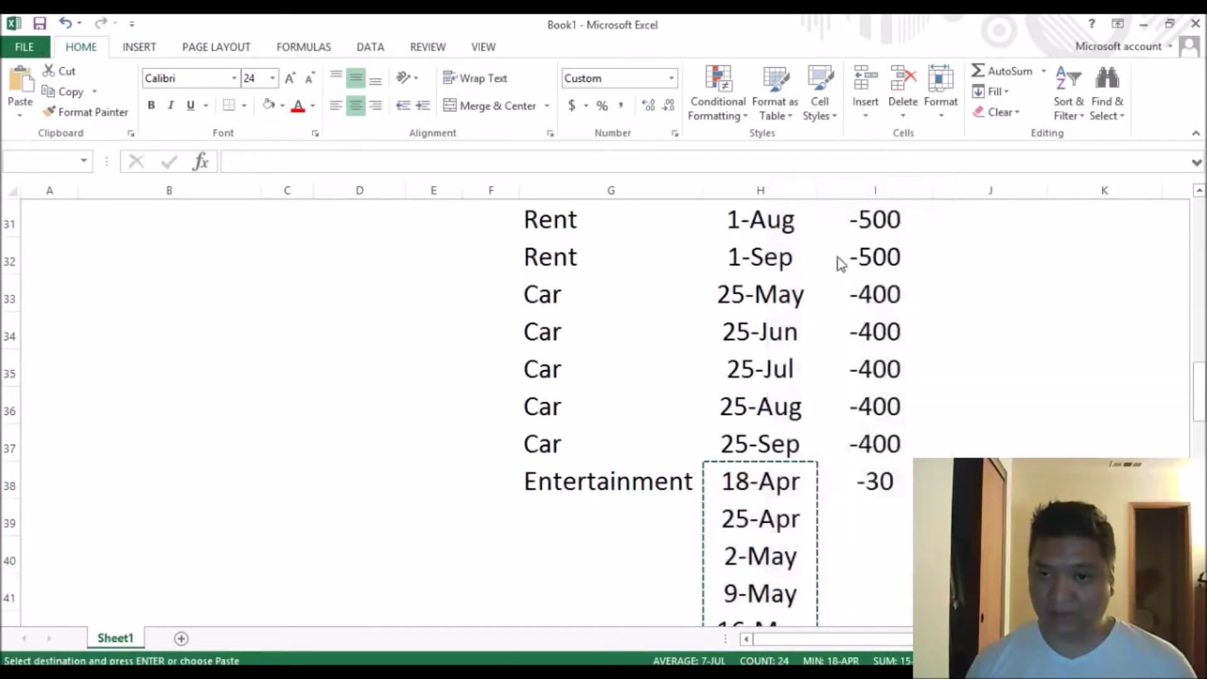
{"action": "scroll", "coordinate": [764, 480], "scroll_direction": "down", "scroll_amount": 8}
{"action": "left_click", "coordinate": [741, 328]}
Fill "Entertainment" down the Expense column from G38 to G61.
{"action": "scroll", "coordinate": [552, 375], "scroll_direction": "up", "scroll_amount": 5}
{"action": "scroll", "coordinate": [566, 381], "scroll_direction": "up", "scroll_amount": 5}
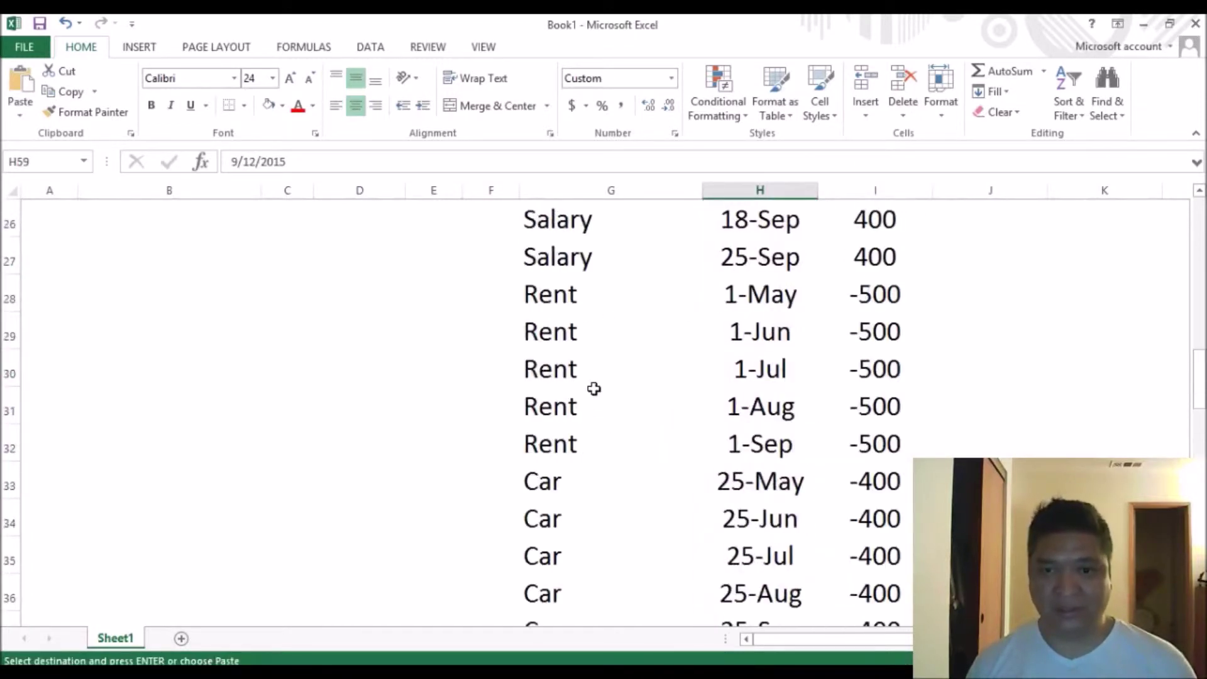
{"action": "scroll", "coordinate": [613, 471], "scroll_direction": "down", "scroll_amount": 3}
{"action": "left_click", "coordinate": [607, 320]}
{"action": "left_click_drag", "start_coordinate": [607, 320], "coordinate": [658, 289]}
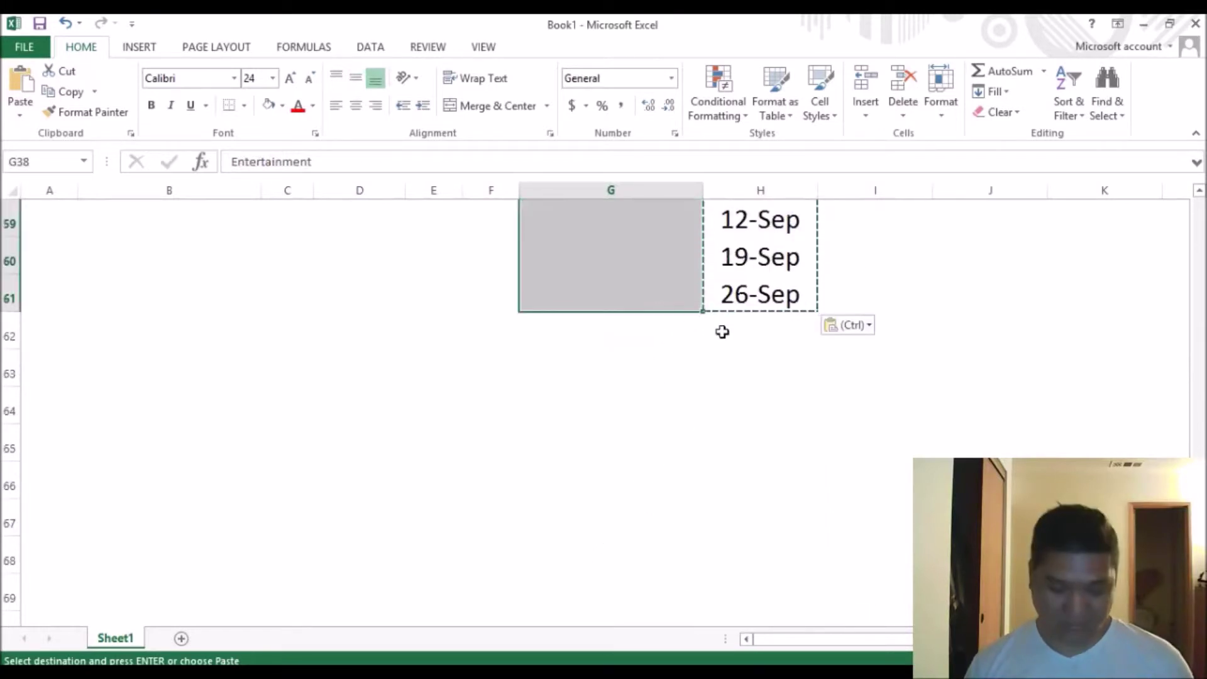
{"action": "key", "text": "ctrl+d"}
Fill the -30 entertainment cost down the Cost column from I38 to I61.
{"action": "left_click", "coordinate": [861, 308]}
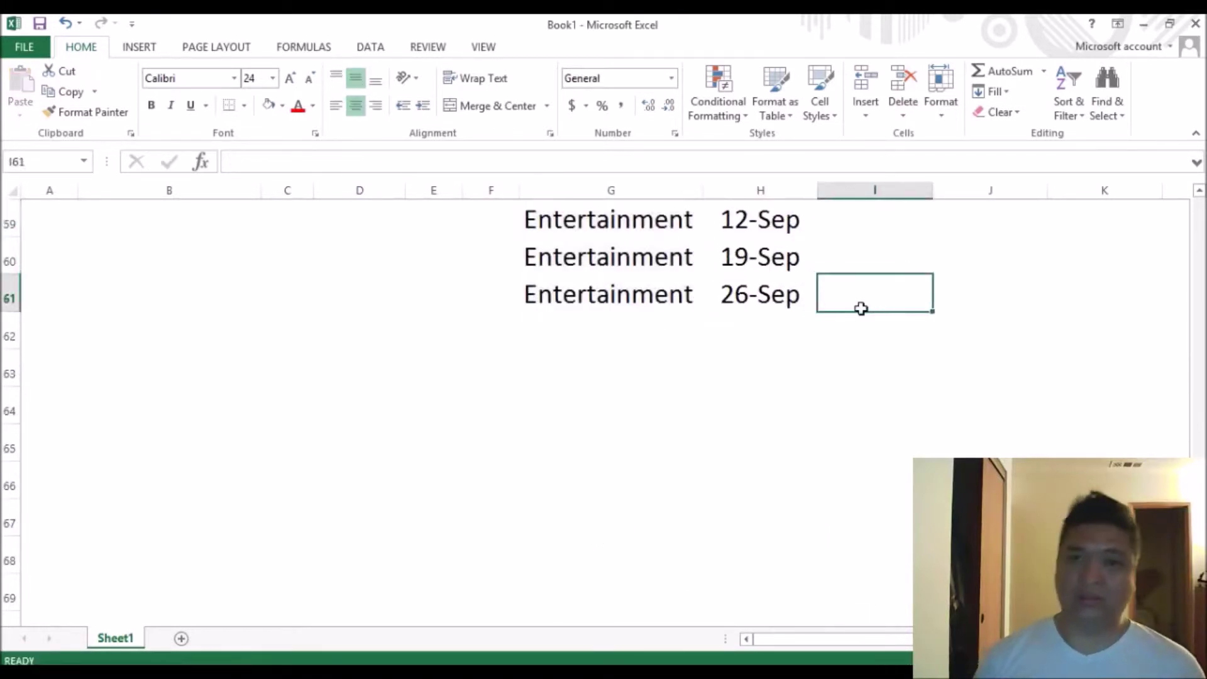
{"action": "key", "text": "ctrl+shift+Up"}
{"action": "key", "text": "ctrl+d"}
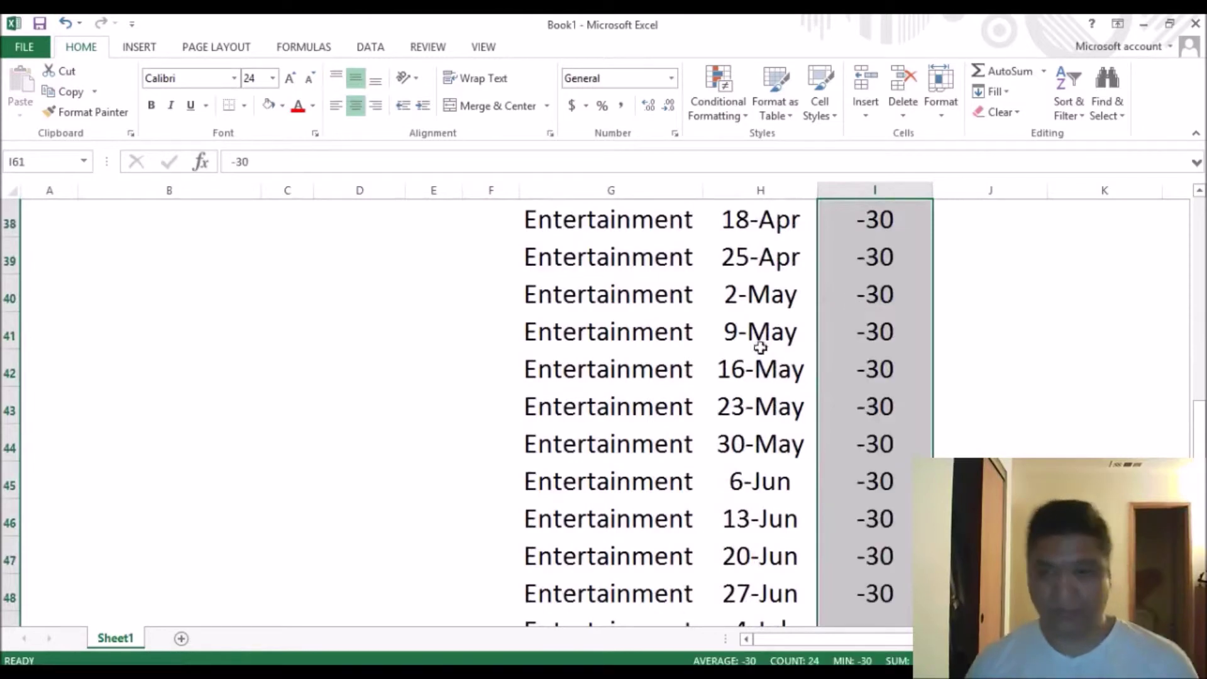
Add a CC 1 entry in row 62 below the last entertainment row, dated 4/14 with a cost of -30.
{"action": "scroll", "coordinate": [722, 383], "scroll_direction": "down", "scroll_amount": 4}
{"action": "scroll", "coordinate": [716, 382], "scroll_direction": "up", "scroll_amount": 15}
{"action": "scroll", "coordinate": [713, 385], "scroll_direction": "up", "scroll_amount": 2}
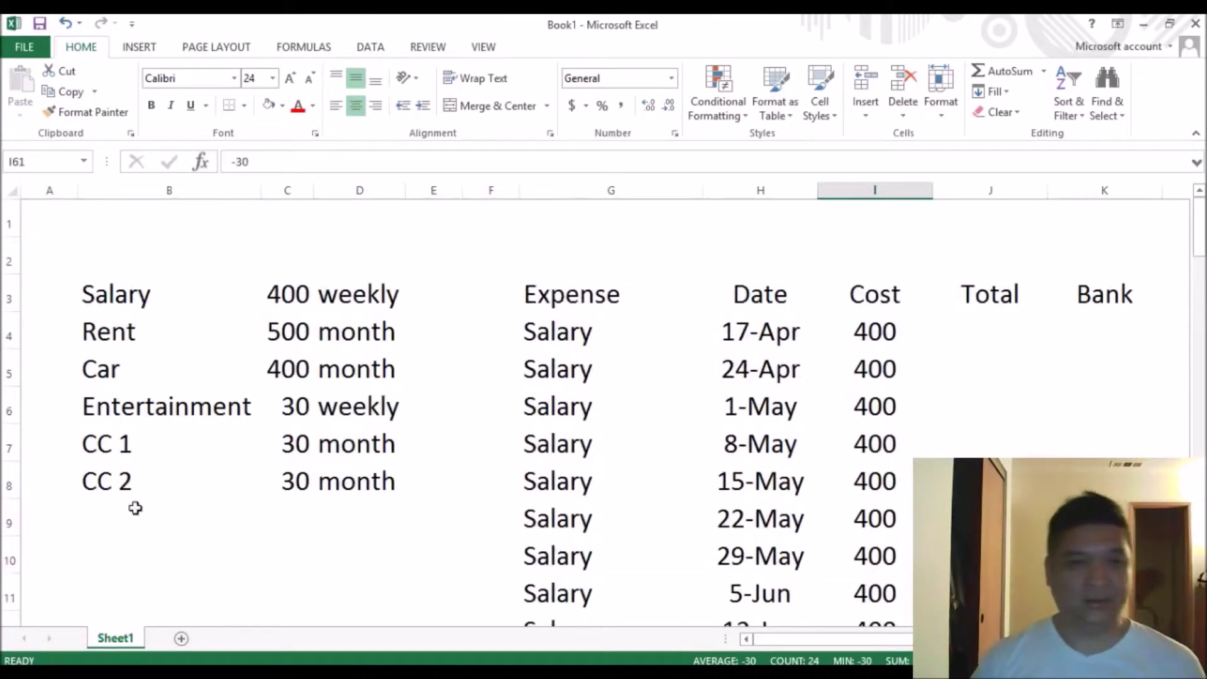
{"action": "scroll", "coordinate": [751, 420], "scroll_direction": "down", "scroll_amount": 18}
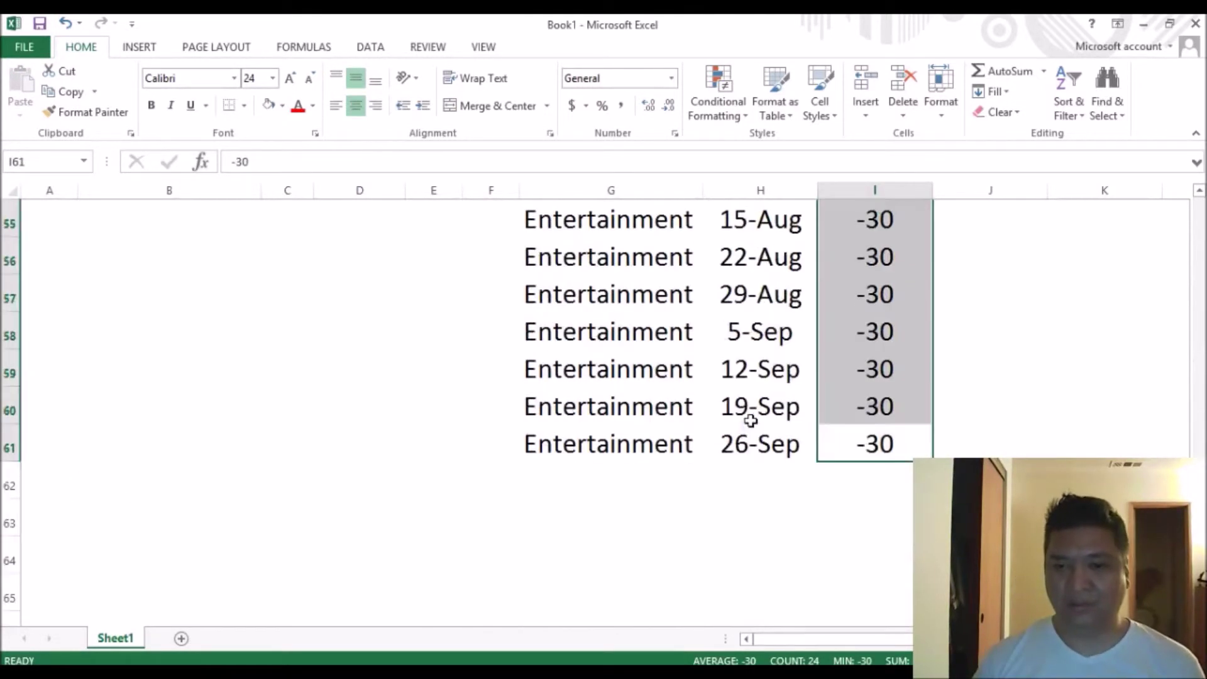
{"action": "left_click", "coordinate": [625, 483]}
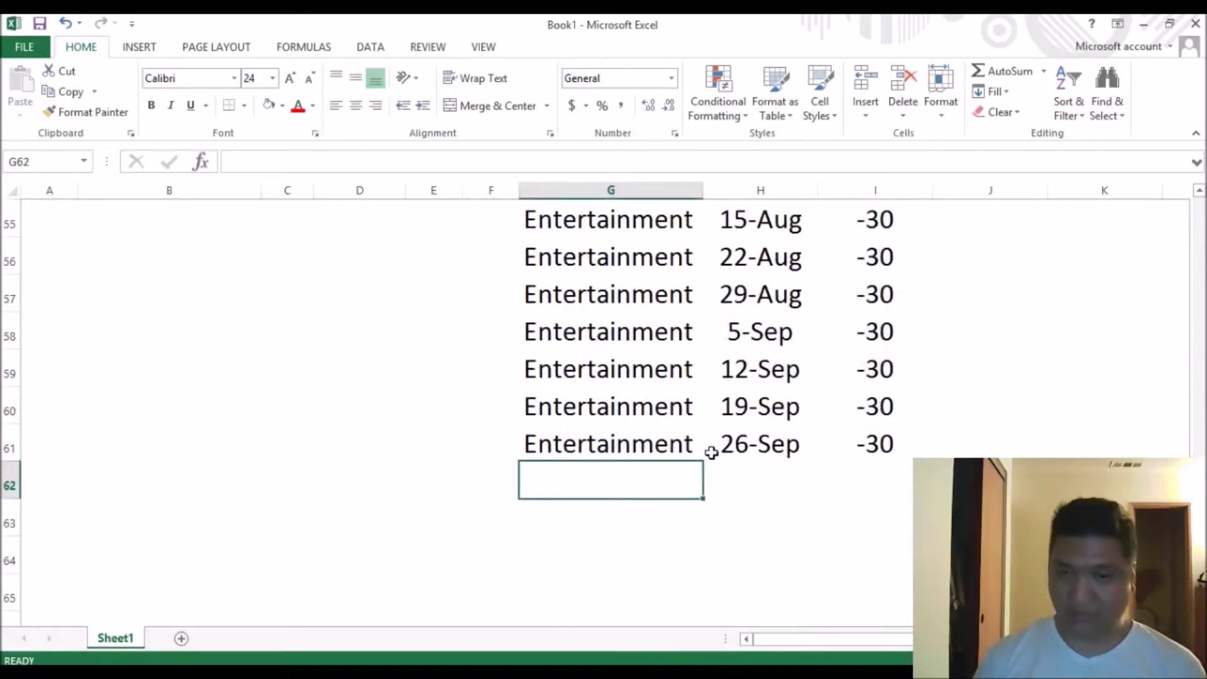
{"action": "type", "text": "cc"}
{"action": "key", "text": "BackSpace"}
{"action": "key", "text": "BackSpace"}
{"action": "type", "text": "CC 1"}
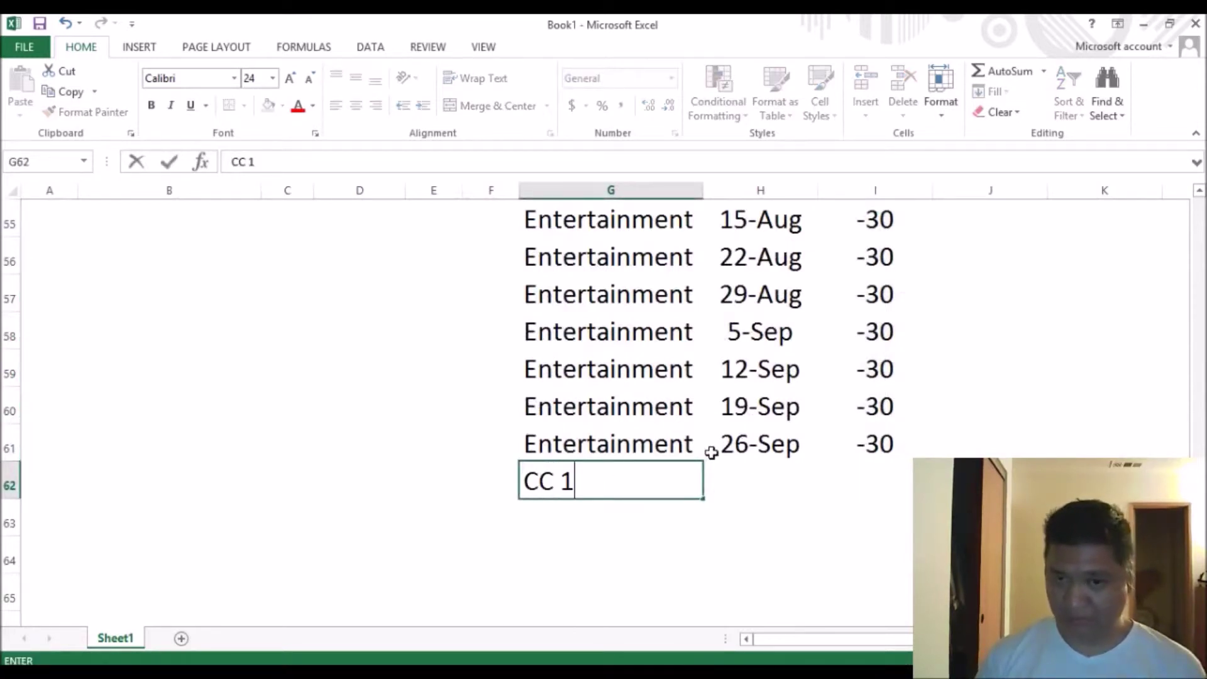
{"action": "key", "text": "Tab"}
{"action": "type", "text": "-"}
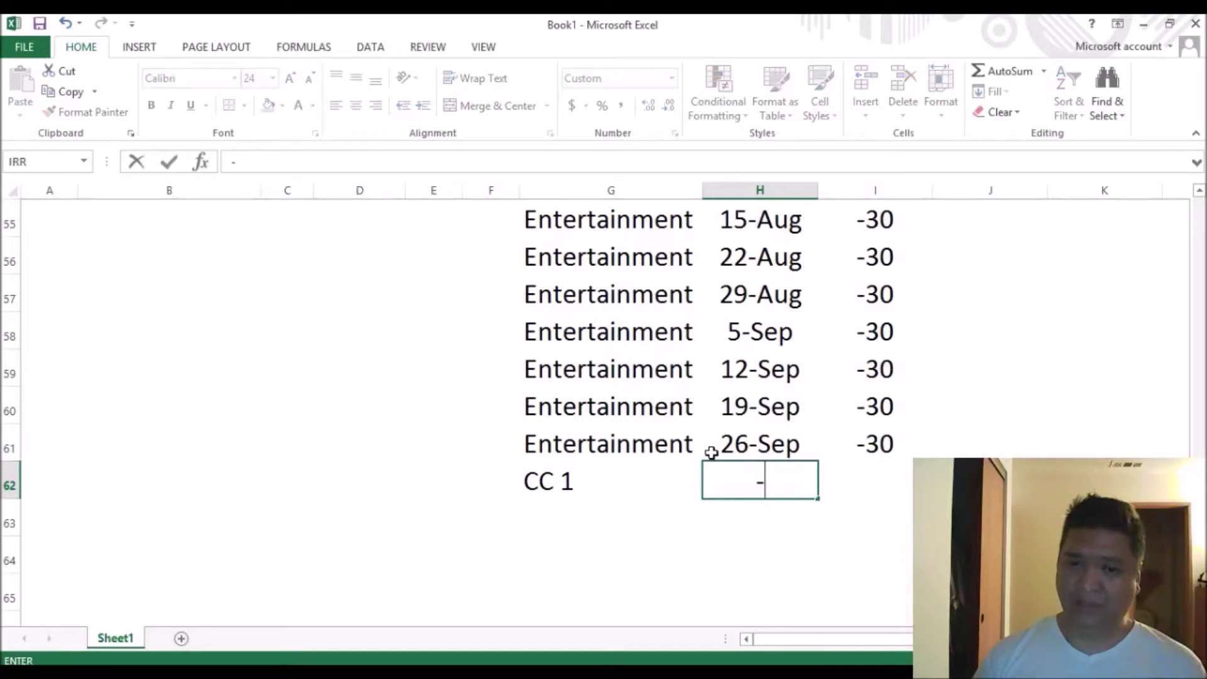
{"action": "key", "text": "BackSpace"}
{"action": "type", "text": "4/14"}
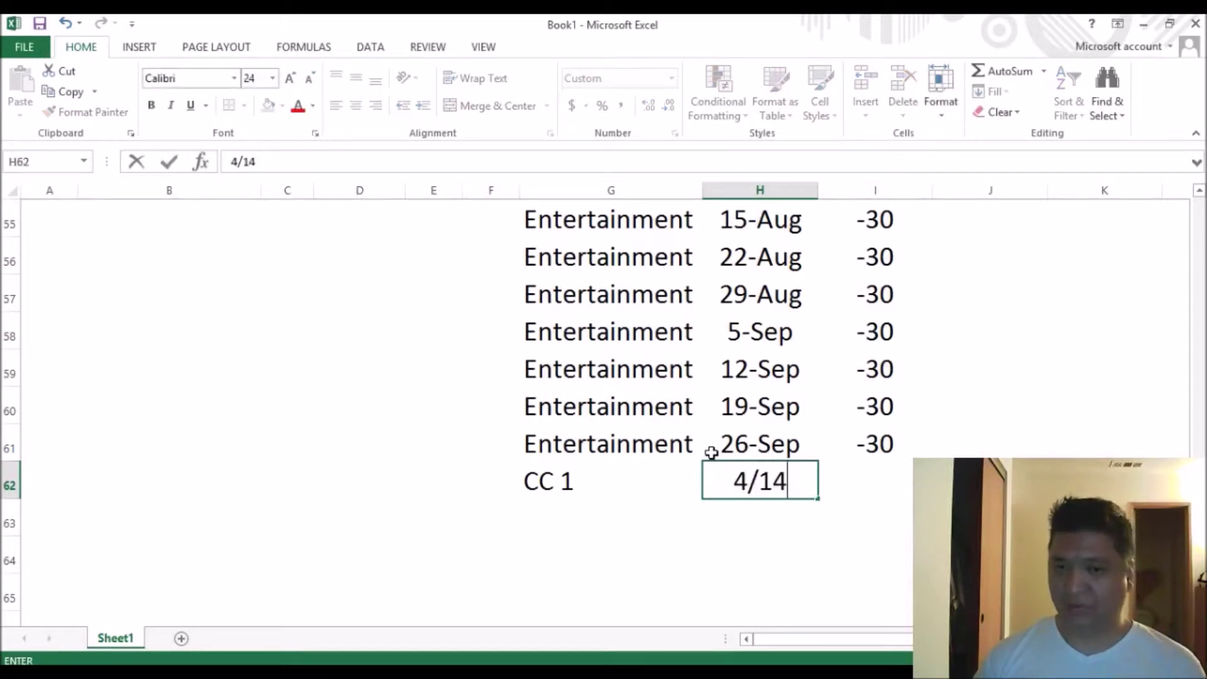
{"action": "key", "text": "Tab"}
{"action": "type", "text": "-30"}
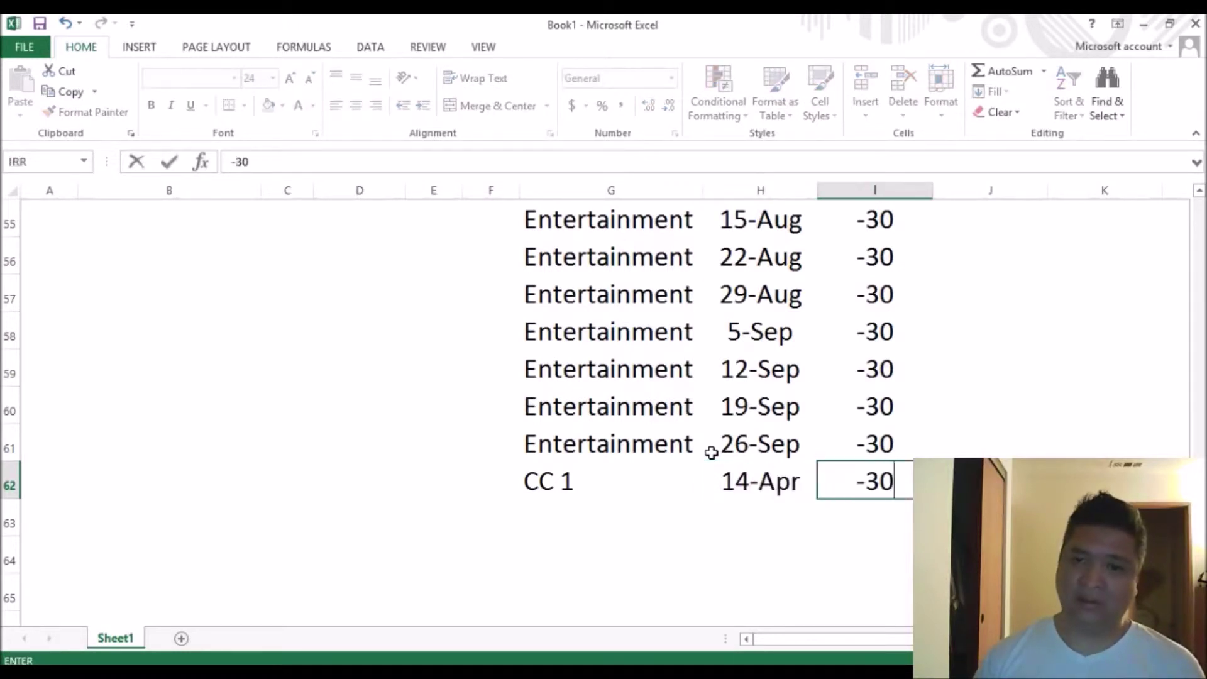
{"action": "key", "text": "Return"}
Copy the five car dates in H33 to H37 and paste them into the Date column starting at H62.
{"action": "scroll", "coordinate": [711, 452], "scroll_direction": "up", "scroll_amount": 9}
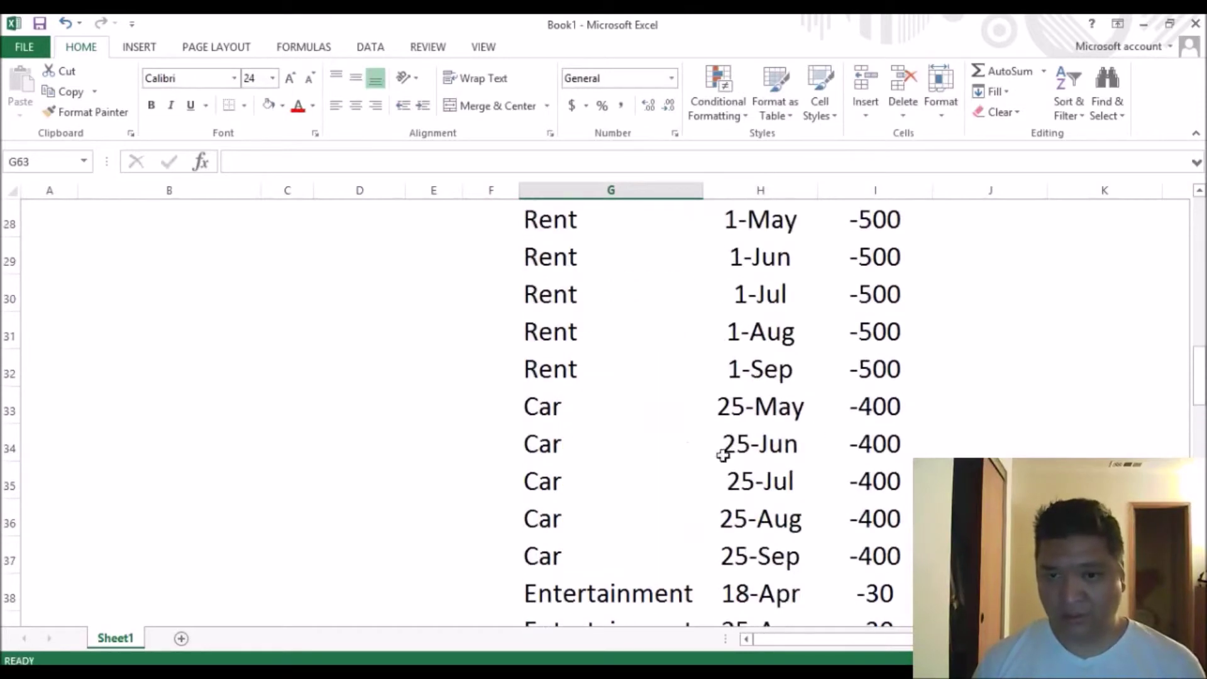
{"action": "left_click_drag", "start_coordinate": [770, 412], "coordinate": [768, 553]}
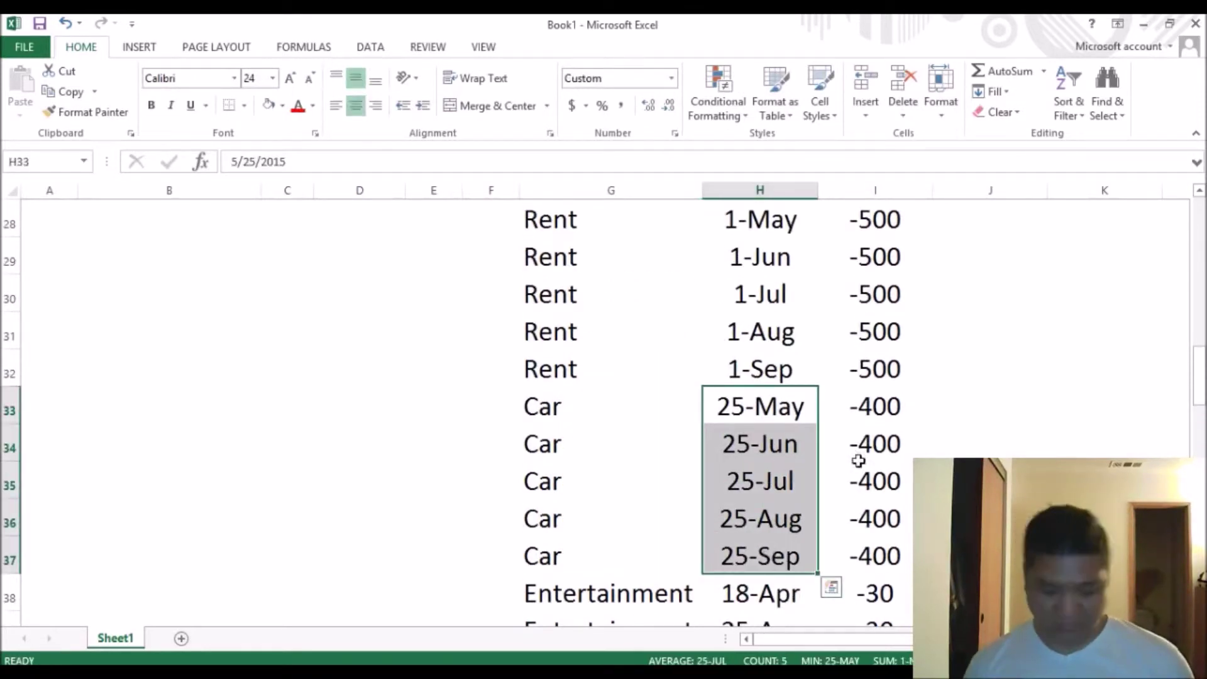
{"action": "key", "text": "ctrl+c"}
{"action": "scroll", "coordinate": [915, 450], "scroll_direction": "down", "scroll_amount": 13}
{"action": "scroll", "coordinate": [775, 323], "scroll_direction": "up", "scroll_amount": 4}
{"action": "left_click", "coordinate": [753, 483]}
{"action": "key", "text": "ctrl+v"}
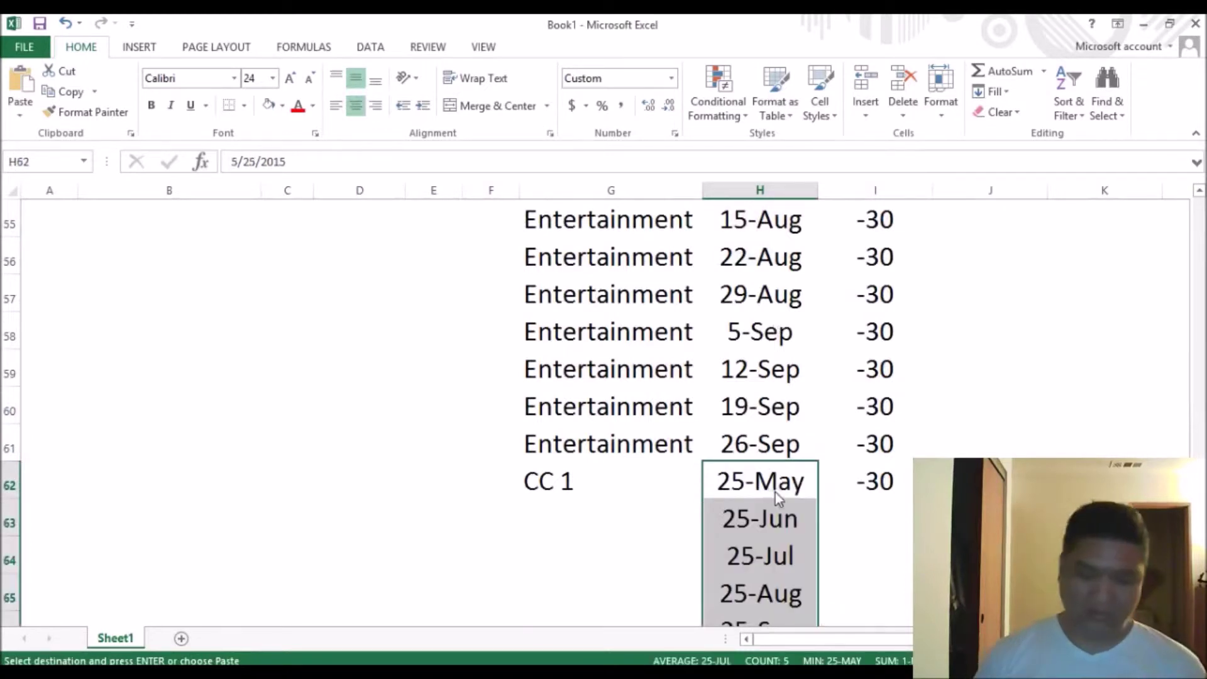
Replace all /25/ with /14/ in the pasted CC 1 dates in H62 to H66.
{"action": "key", "text": "ctrl+h"}
{"action": "key", "text": "shift+Tab"}
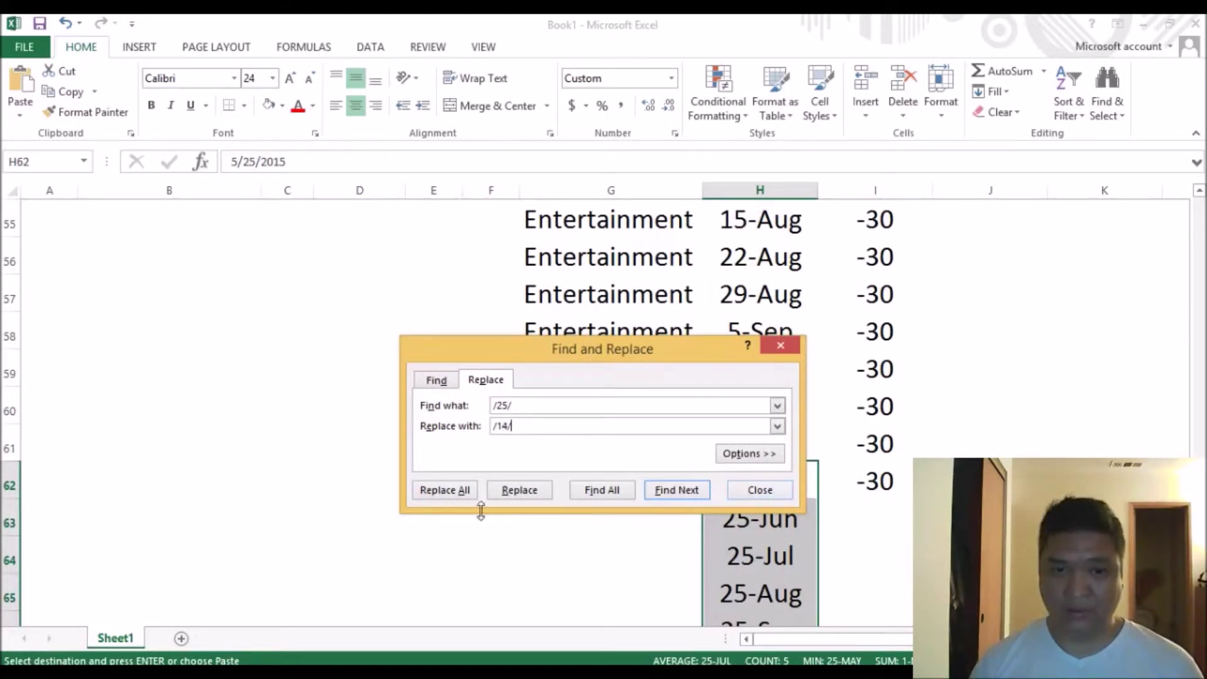
{"action": "left_click", "coordinate": [466, 490]}
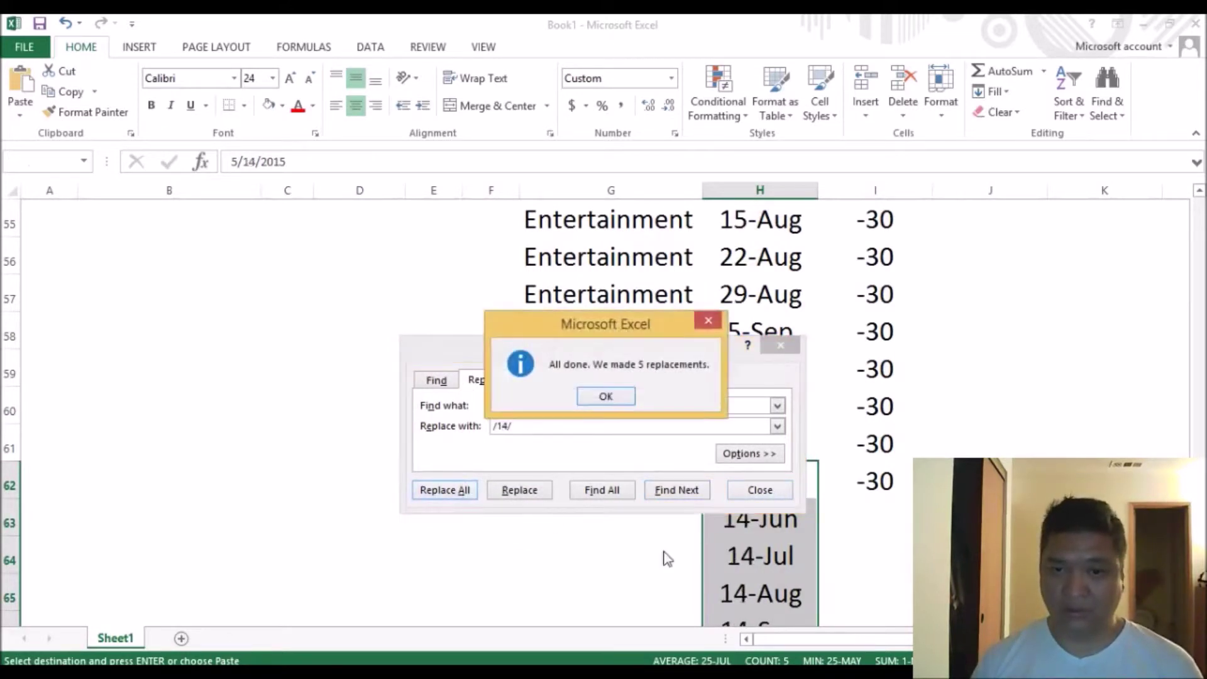
{"action": "left_click", "coordinate": [626, 395]}
{"action": "left_click", "coordinate": [760, 490]}
Fill "CC 1" down G62 to G66 and the -30 cost down I62 to I66.
{"action": "left_click", "coordinate": [625, 486]}
{"action": "scroll", "coordinate": [652, 566], "scroll_direction": "down", "scroll_amount": 2}
{"action": "left_click", "coordinate": [656, 418], "text": "shift"}
{"action": "key", "text": "Return"}
{"action": "left_click", "coordinate": [875, 256]}
{"action": "key", "text": "ctrl+c"}
{"action": "left_click_drag", "start_coordinate": [875, 256], "coordinate": [870, 408]}
{"action": "key", "text": "Return"}
Copy the CC 1 block G62 to I66 and paste it directly below, starting at G67.
{"action": "left_click_drag", "start_coordinate": [565, 256], "coordinate": [862, 406]}
{"action": "key", "text": "ctrl+c"}
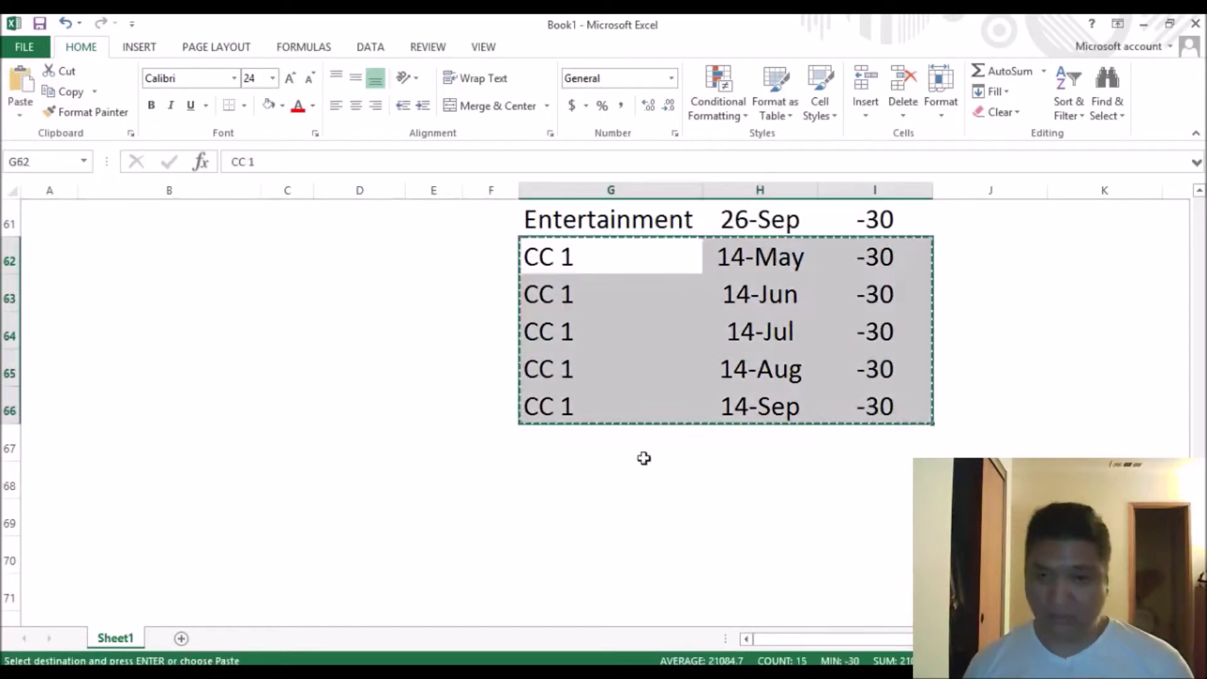
{"action": "left_click", "coordinate": [584, 439]}
{"action": "key", "text": "ctrl+v"}
Rename the duplicated expense entries in G67 to G71 as "CC 2".
{"action": "left_click_drag", "start_coordinate": [782, 451], "coordinate": [779, 579]}
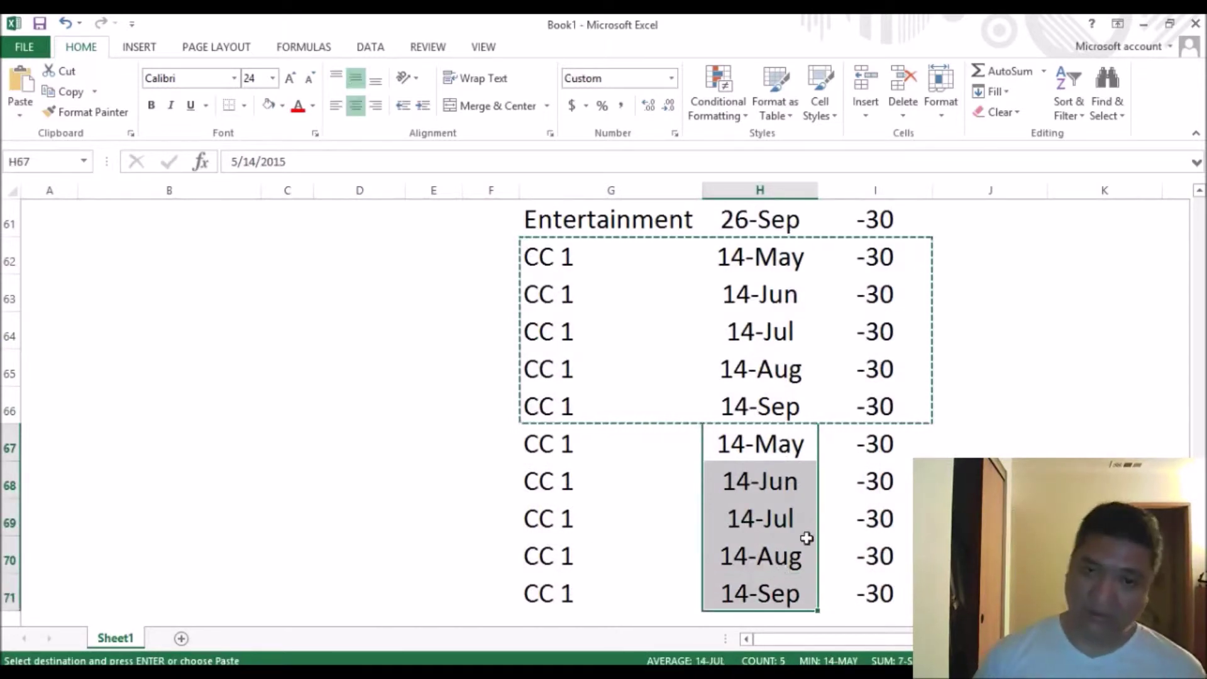
{"action": "key", "text": "Left"}
{"action": "key", "text": "Left"}
{"action": "key", "text": "Right"}
{"action": "type", "text": "CC 2"}
{"action": "key", "text": "ctrl+Return"}
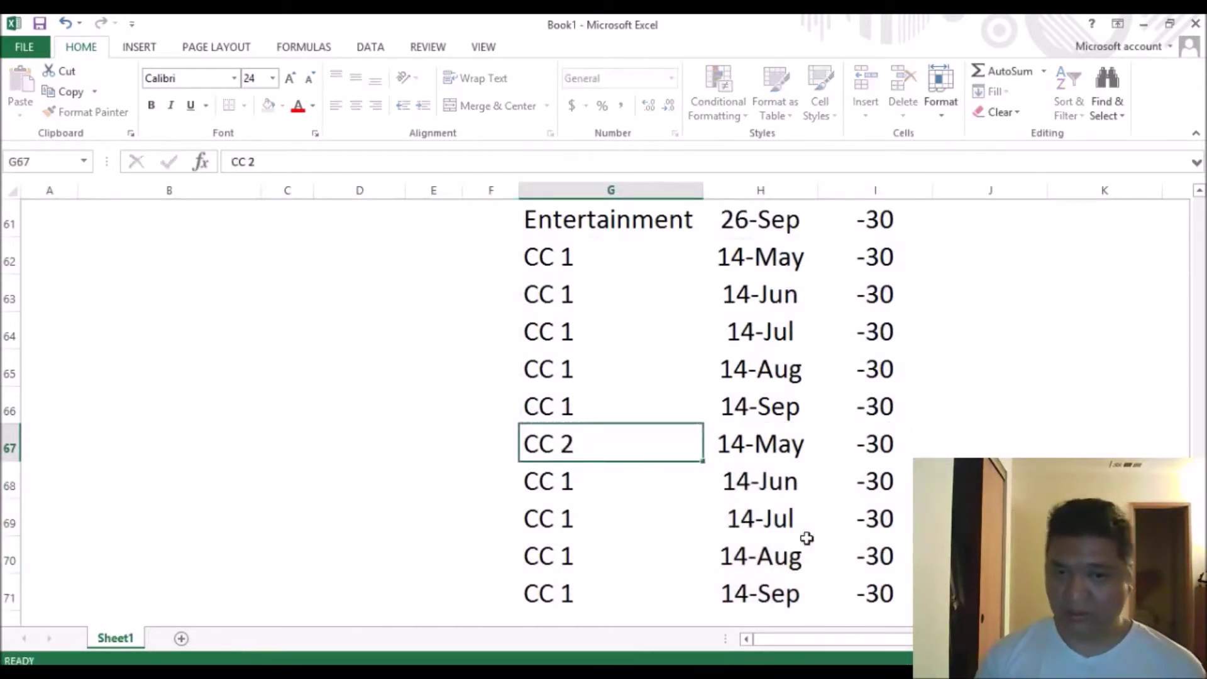
{"action": "key", "text": "shift+Down"}
{"action": "key", "text": "shift+Down"}
{"action": "key", "text": "shift+Down"}
{"action": "key", "text": "shift+Down"}
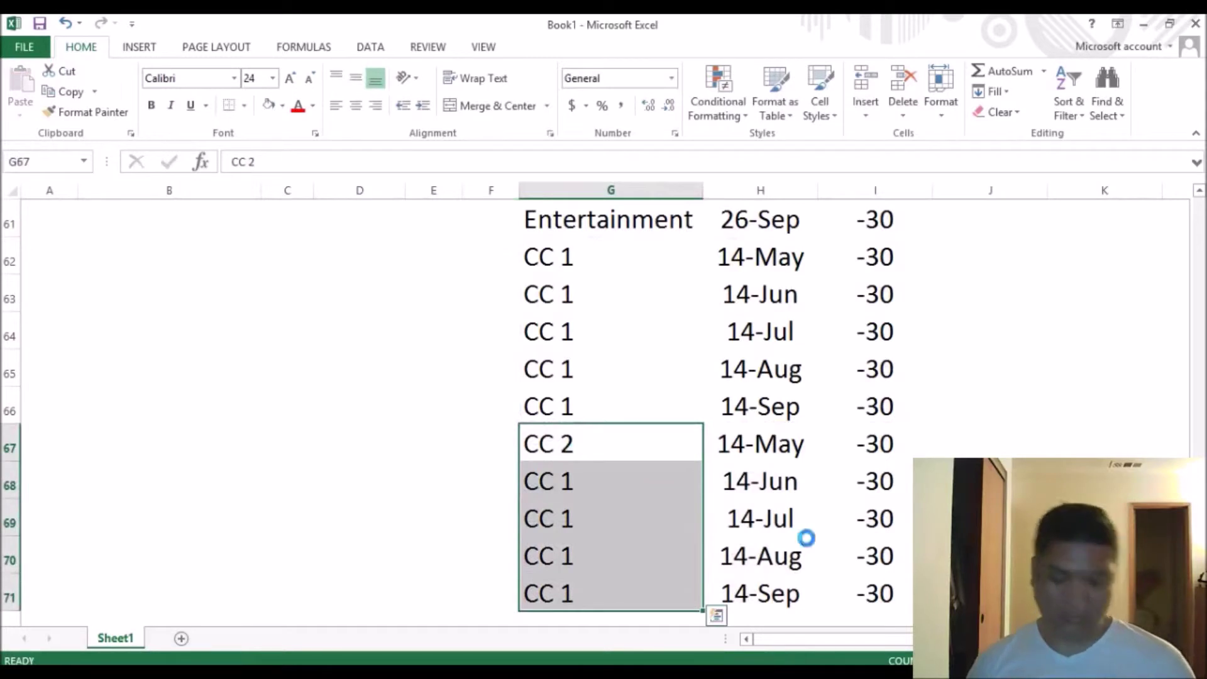
{"action": "key", "text": "ctrl+d"}
Replace all /14/ with /26/ in the CC 2 dates in H67 to H71.
{"action": "left_click_drag", "start_coordinate": [747, 444], "coordinate": [773, 579]}
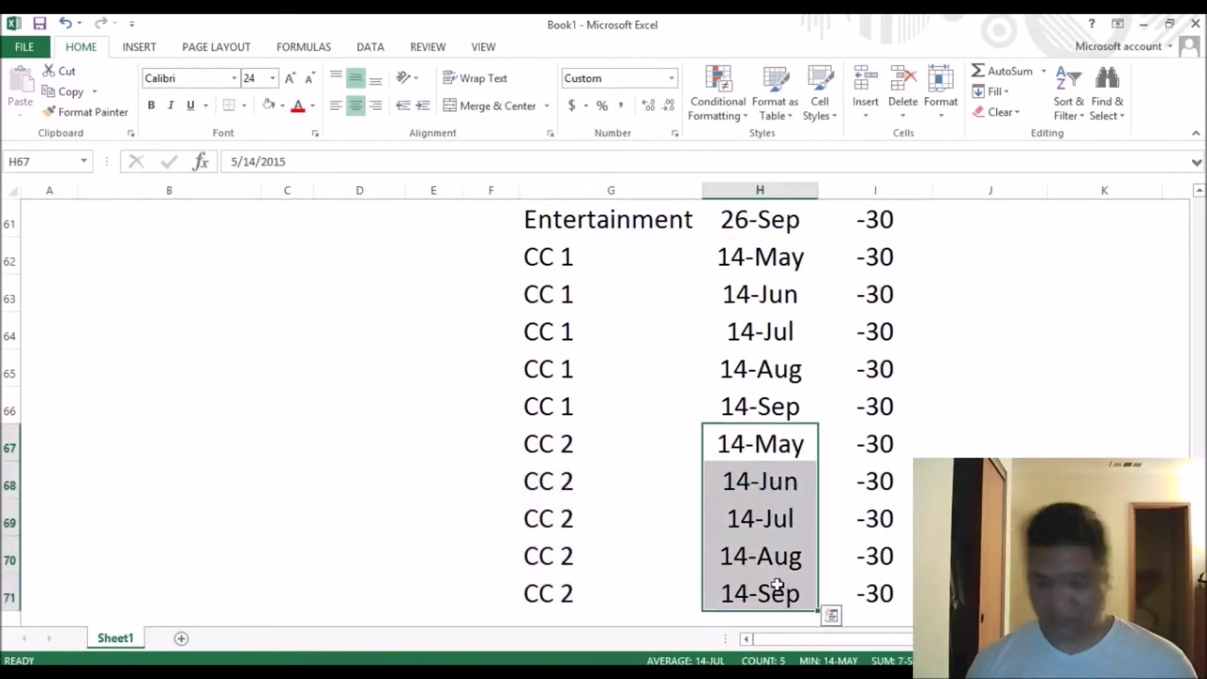
{"action": "key", "text": "ctrl+h"}
{"action": "key", "text": "shift+Tab"}
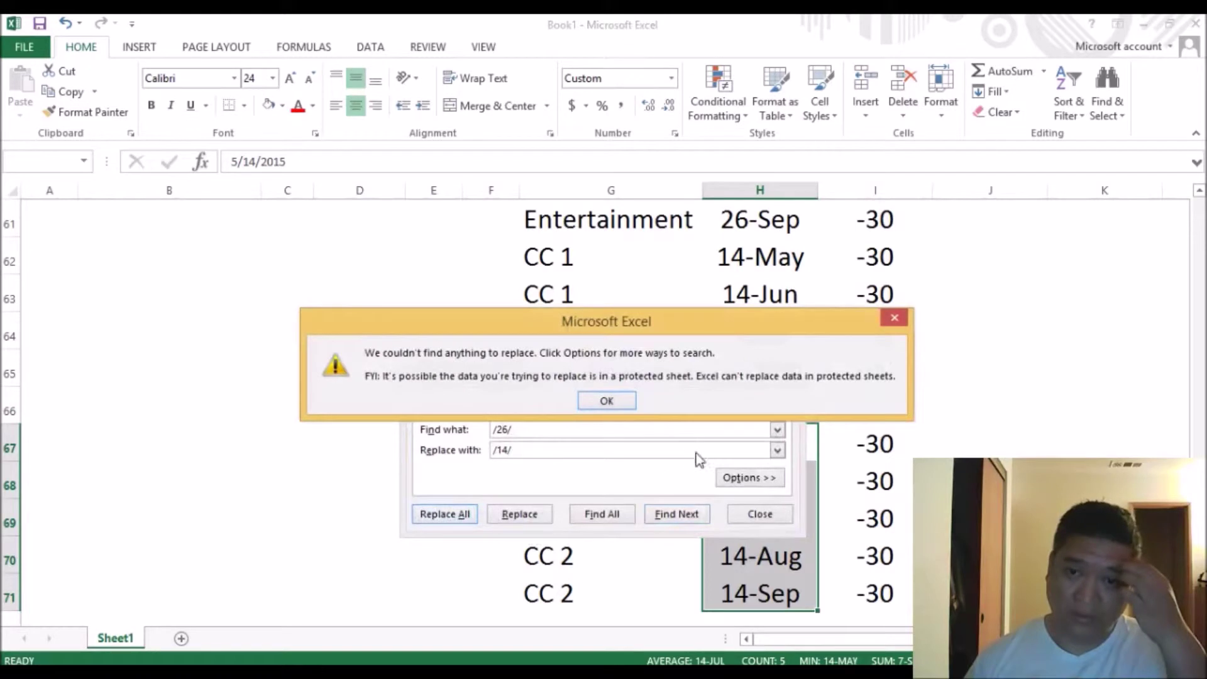
{"action": "left_click", "coordinate": [606, 400]}
{"action": "double_click", "coordinate": [526, 431]}
{"action": "type", "text": "/"}
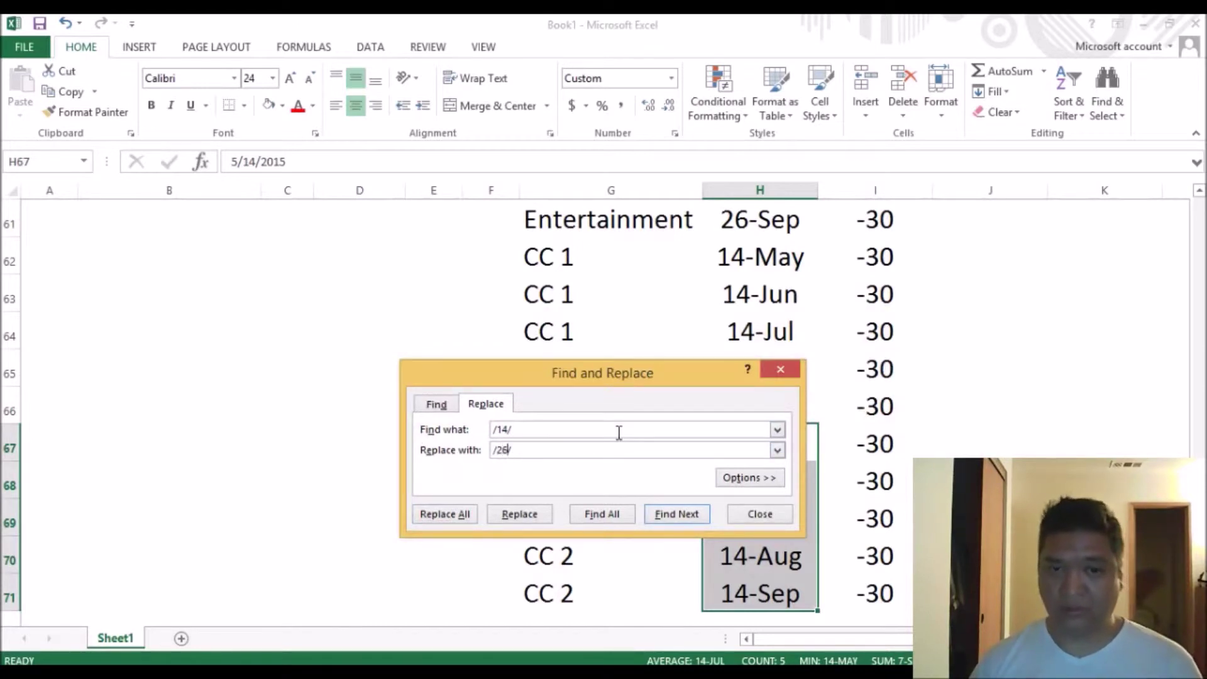
{"action": "left_click", "coordinate": [444, 513]}
{"action": "left_click", "coordinate": [605, 396]}
{"action": "left_click", "coordinate": [760, 514]}
{"action": "left_click", "coordinate": [792, 558]}
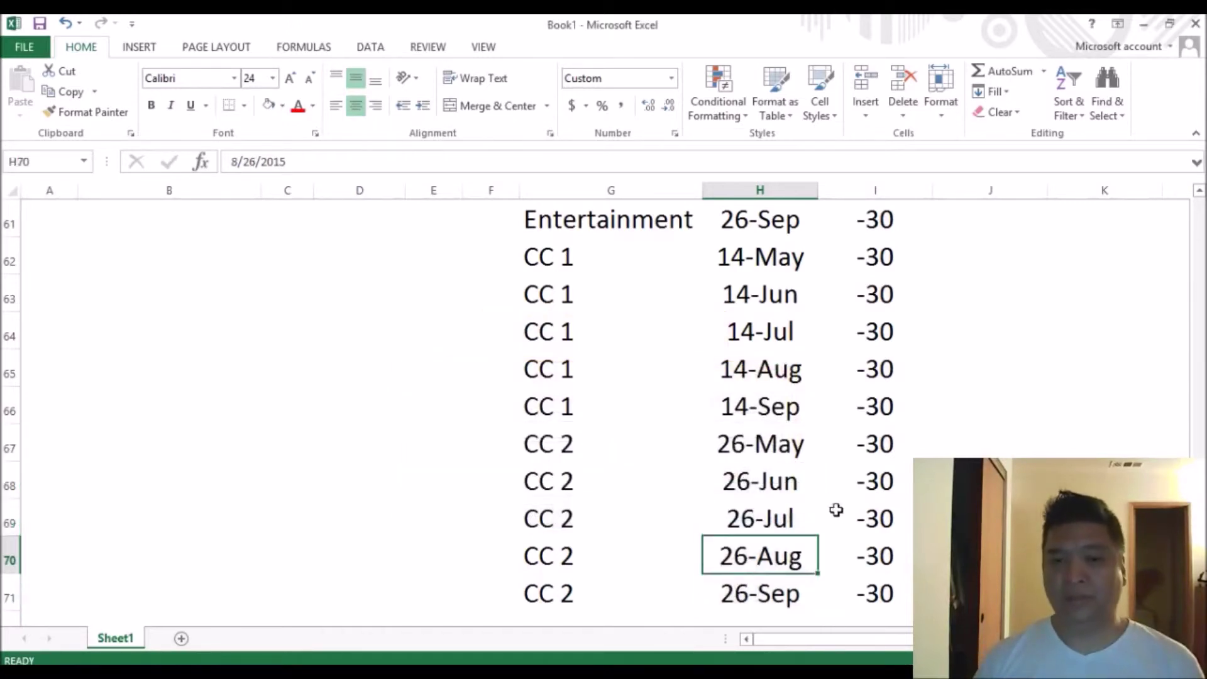
Sort the whole ledger of expenses, dates and costs, G3 to I71, by date from oldest to newest.
{"action": "scroll", "coordinate": [848, 531], "scroll_direction": "up", "scroll_amount": 20}
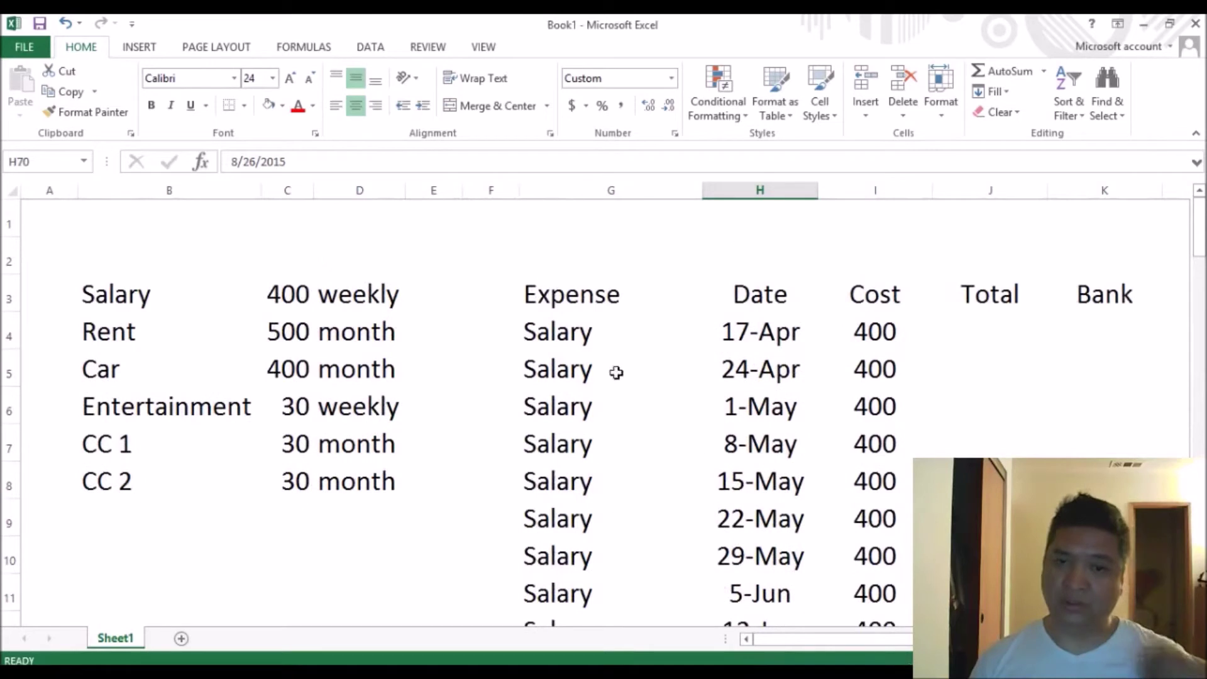
{"action": "left_click_drag", "start_coordinate": [528, 292], "coordinate": [856, 531]}
{"action": "key", "text": "ctrl+shift+Down"}
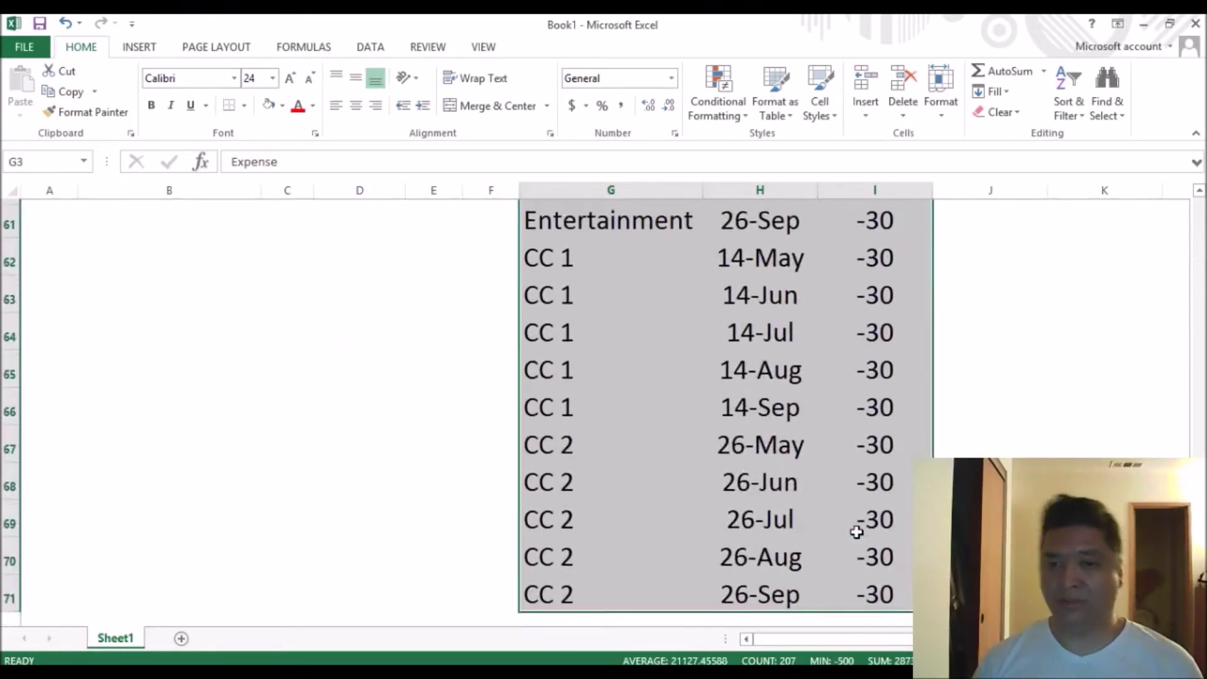
{"action": "key", "text": "Tab"}
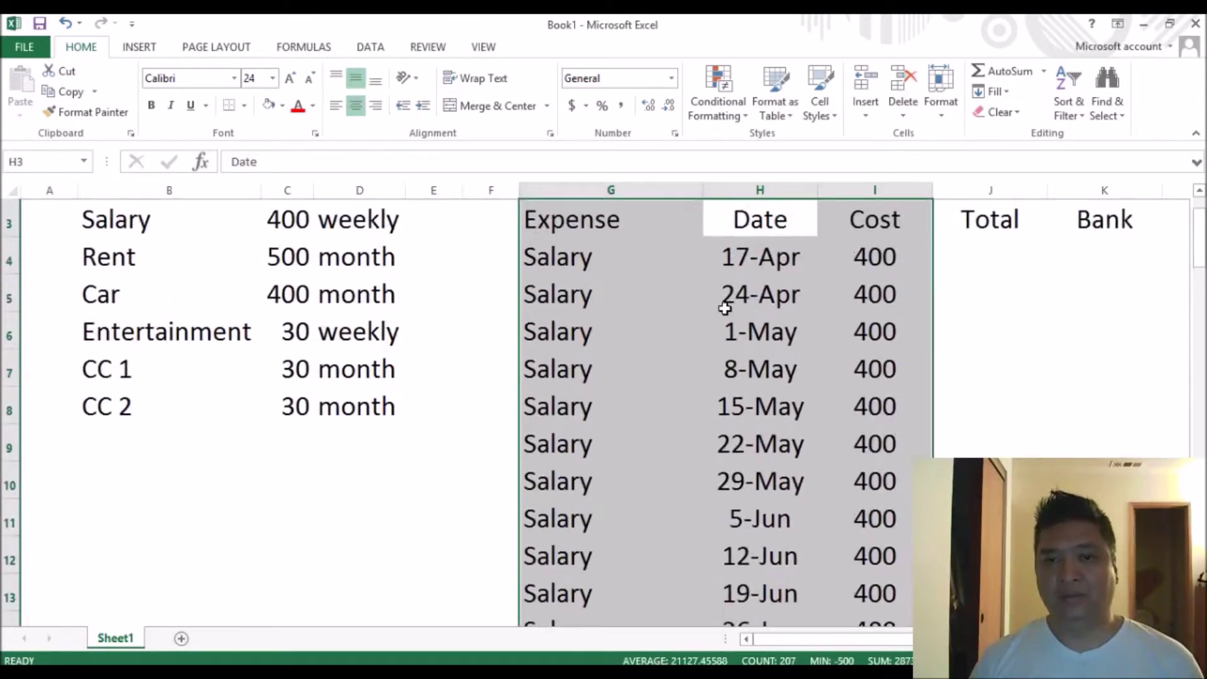
{"action": "right_click", "coordinate": [723, 305]}
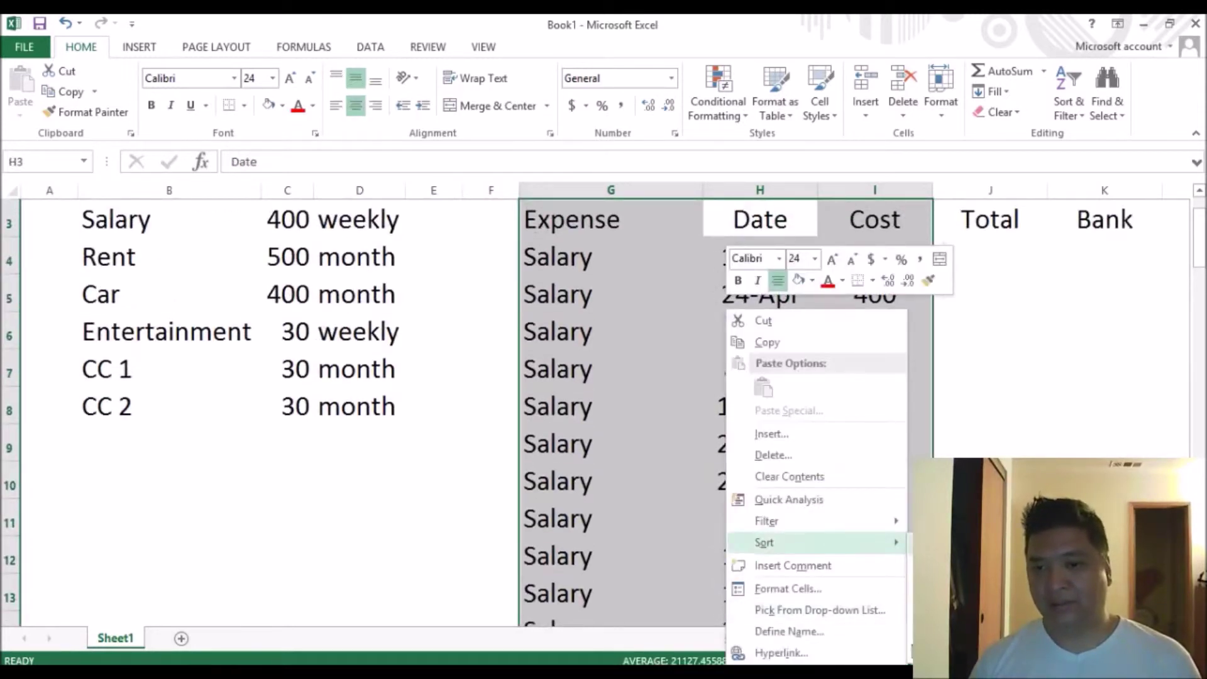
{"action": "left_click", "coordinate": [961, 542]}
{"action": "left_click", "coordinate": [767, 412]}
{"action": "left_click", "coordinate": [767, 292]}
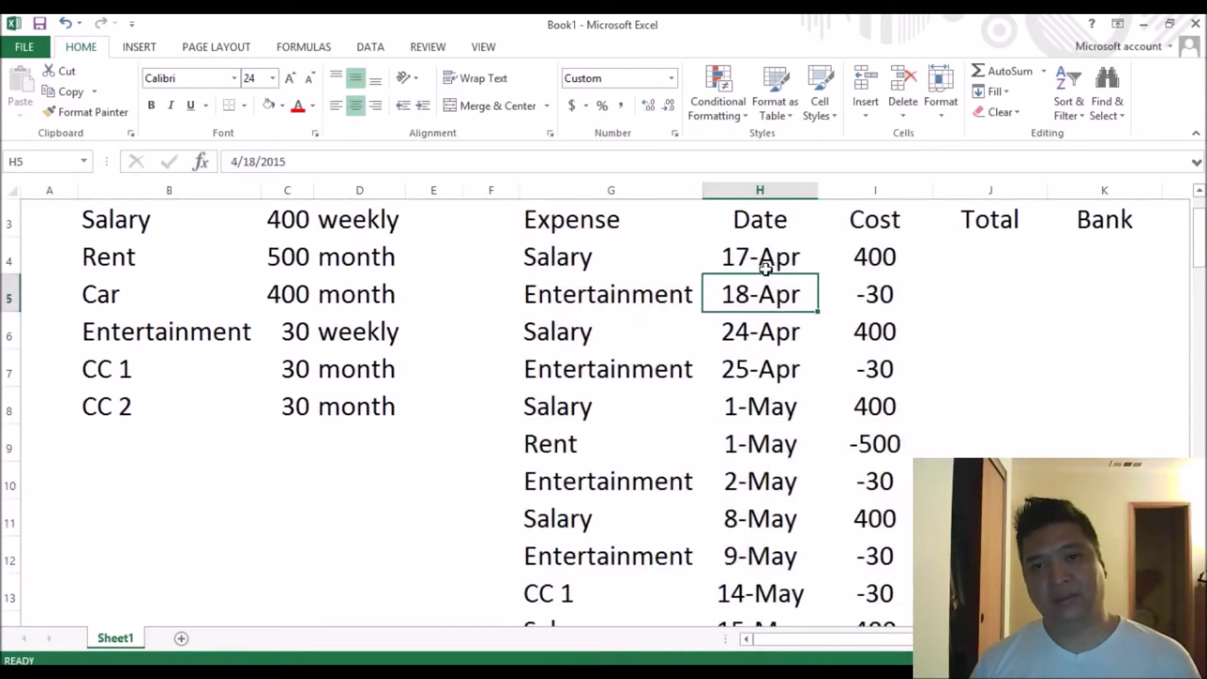
{"action": "left_click", "coordinate": [767, 264]}
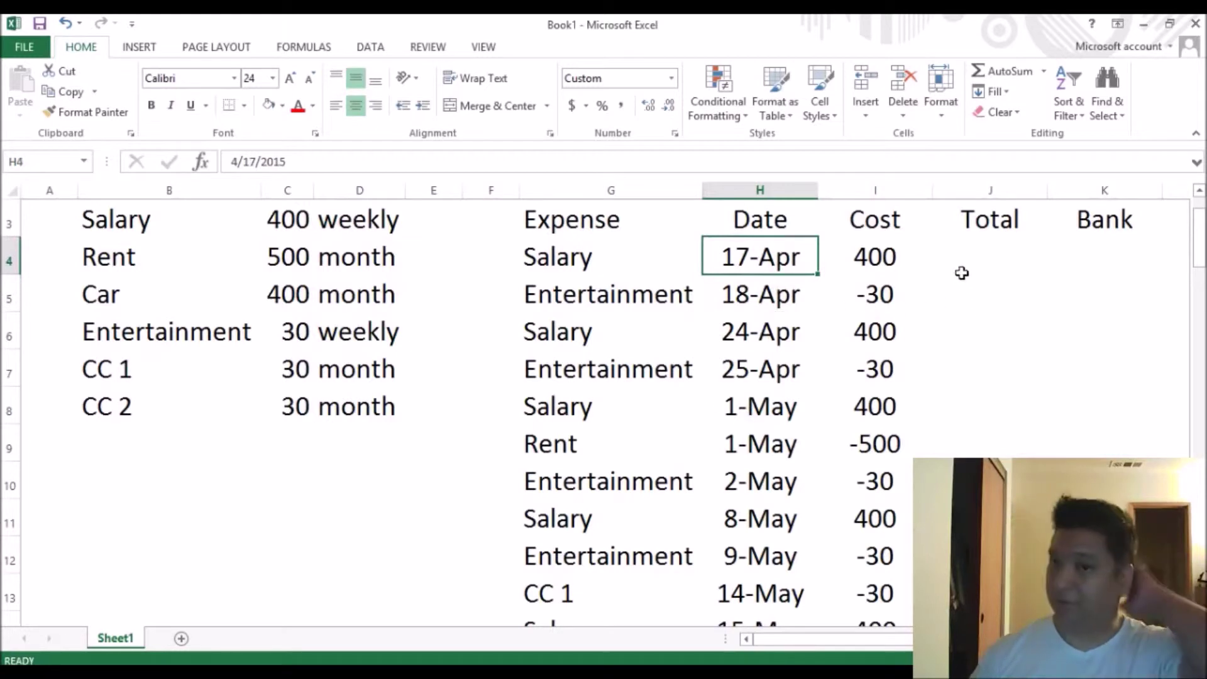
Enter a starting balance of 100 in K4 under the Bank heading.
{"action": "left_click", "coordinate": [974, 248]}
{"action": "left_click", "coordinate": [1073, 255]}
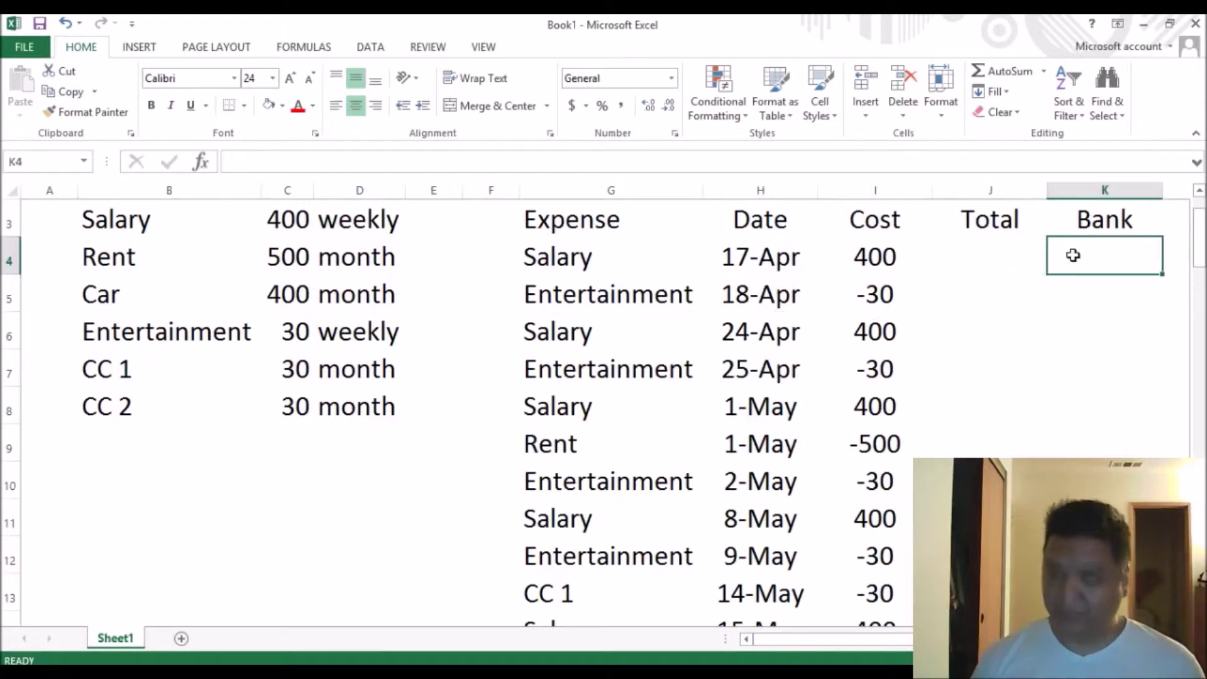
{"action": "type", "text": "100"}
{"action": "key", "text": "Left"}
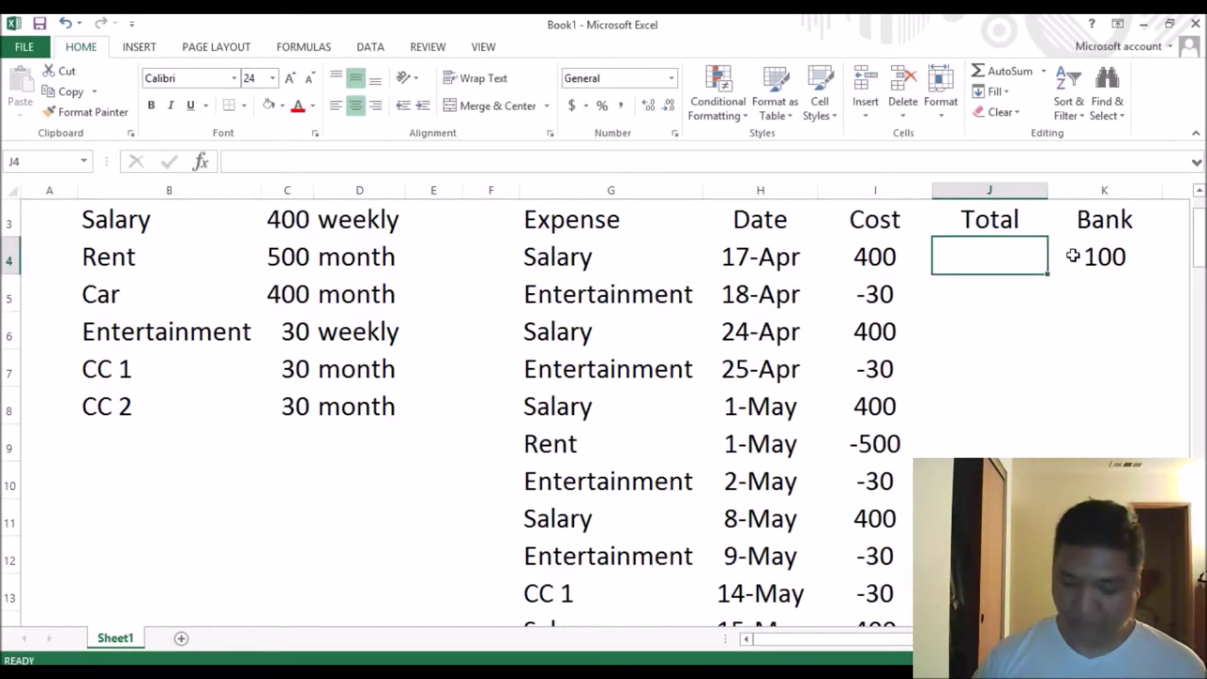
Enter the formula =K4+I4 in J4 to add the bank balance and the first cost.
{"action": "type", "text": "="}
{"action": "left_click", "coordinate": [1072, 255]}
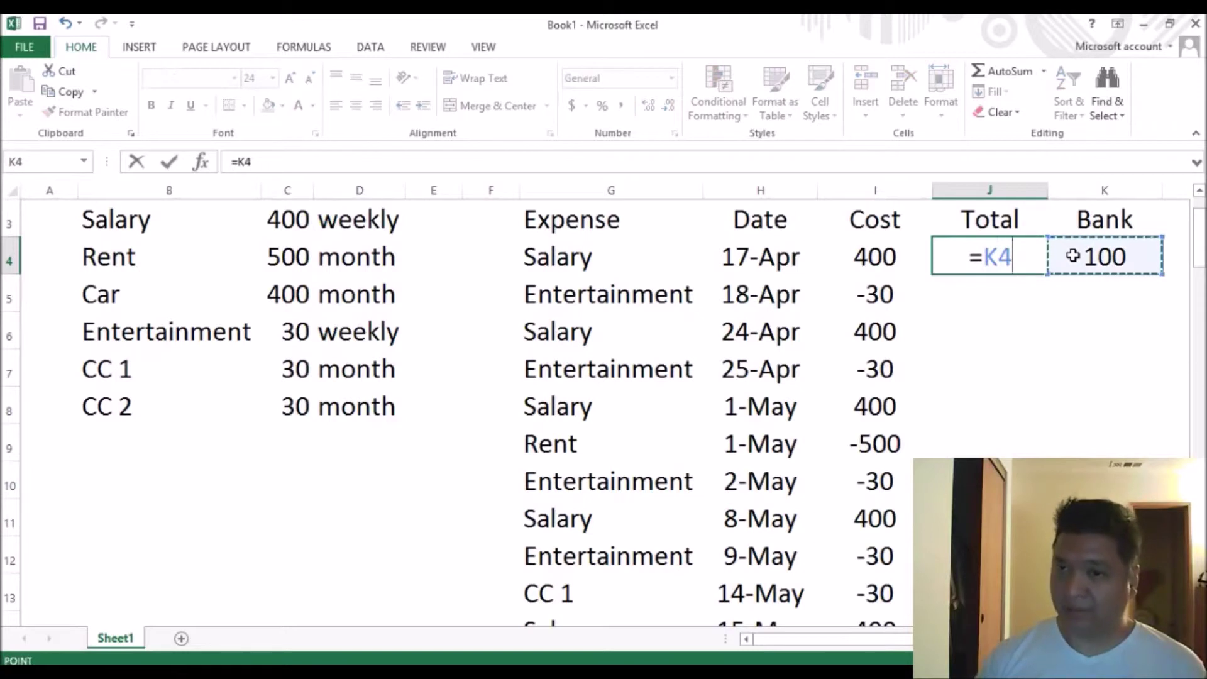
{"action": "type", "text": "+"}
{"action": "key", "text": "Left"}
{"action": "key", "text": "Left"}
{"action": "key", "text": "Right"}
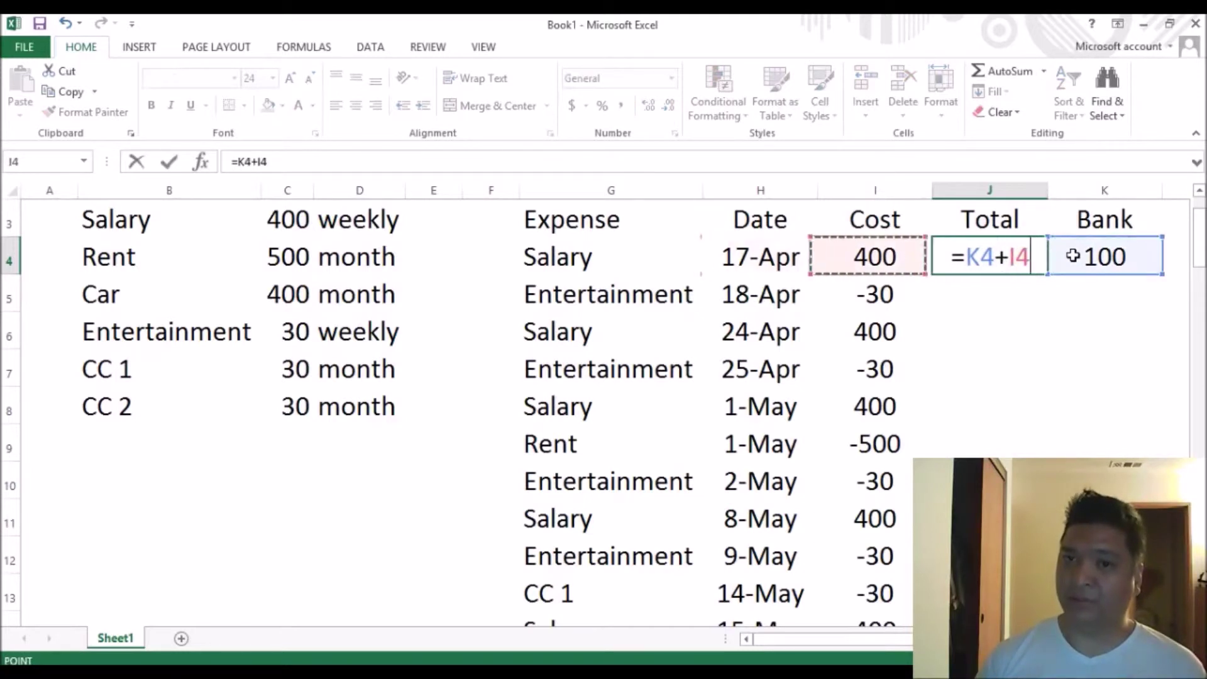
{"action": "key", "text": "Return"}
Enter the running-total formula =J4+I5 in J5.
{"action": "type", "text": "="}
{"action": "key", "text": "Up"}
{"action": "type", "text": "+"}
{"action": "key", "text": "Left"}
{"action": "key", "text": "Return"}
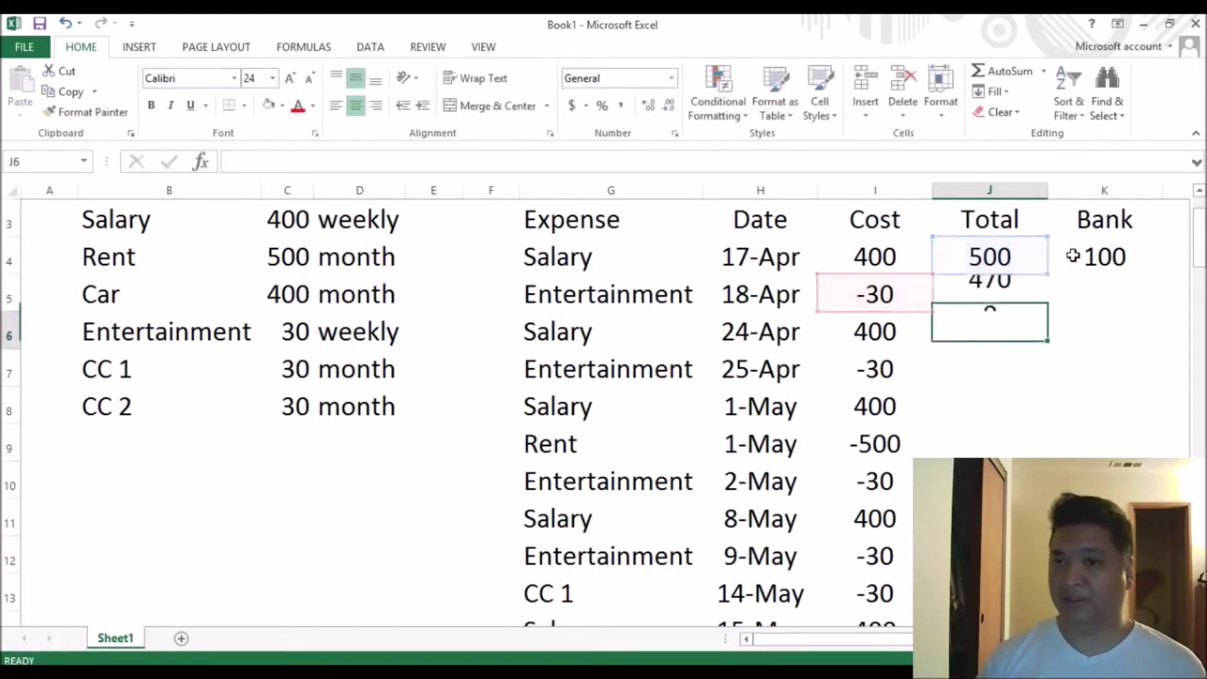
Copy the running-total formula from J5 down the Total column to the last ledger row, J71.
{"action": "key", "text": "Up"}
{"action": "key", "text": "ctrl+c"}
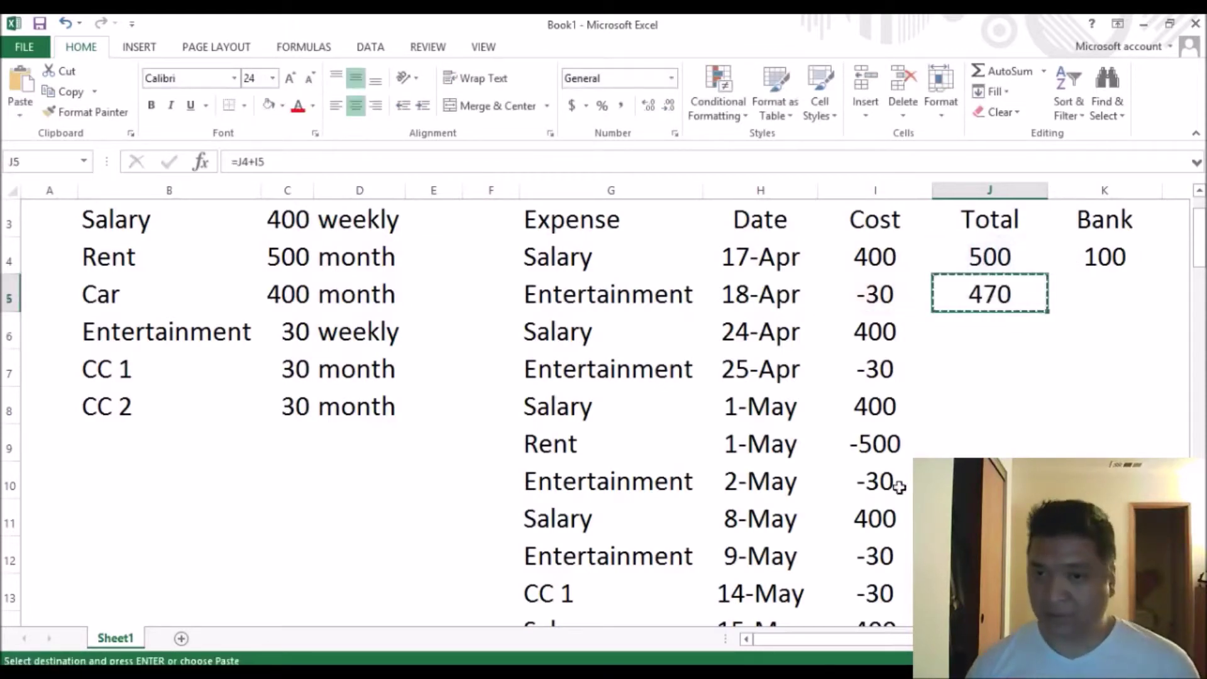
{"action": "left_click", "coordinate": [877, 482]}
{"action": "key", "text": "ctrl+Down"}
{"action": "key", "text": "Right"}
{"action": "key", "text": "ctrl+shift+Up"}
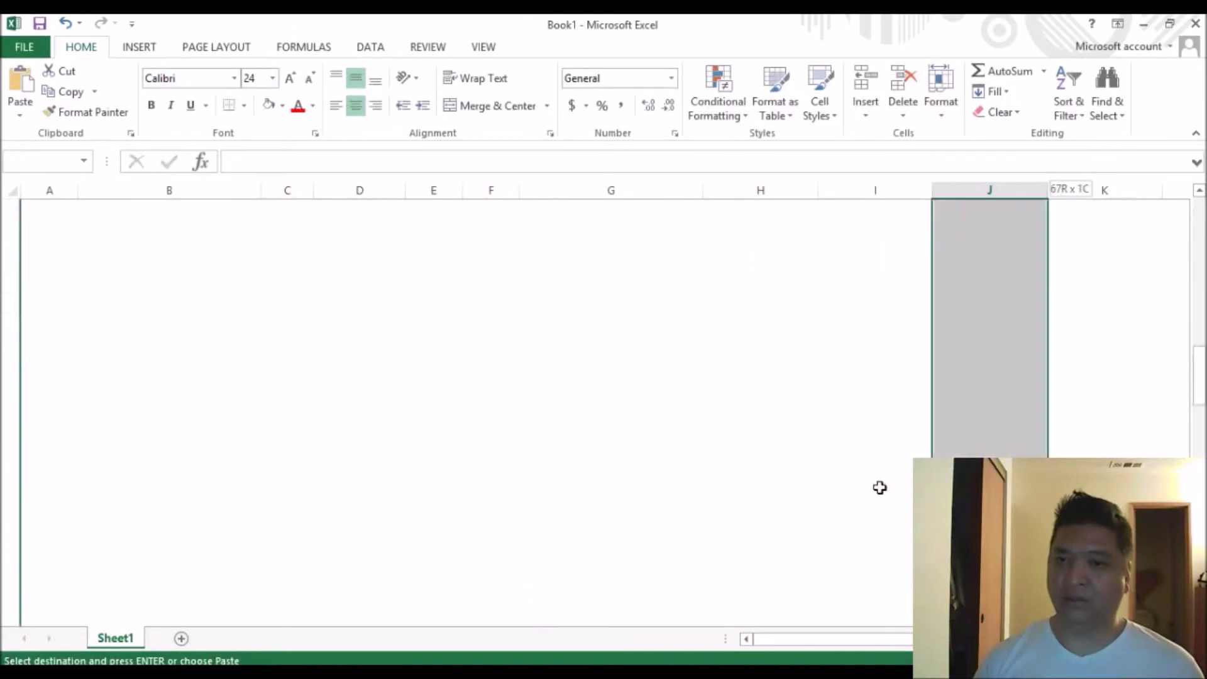
{"action": "key", "text": "Return"}
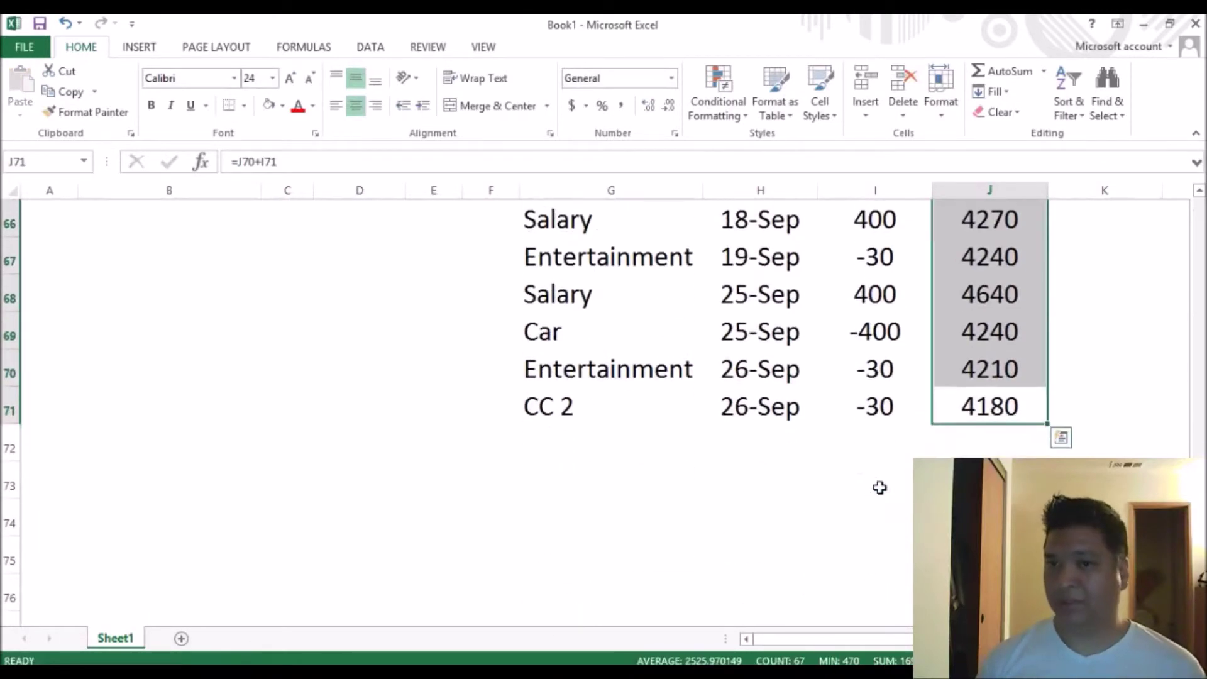
{"action": "key", "text": "ctrl+Up"}
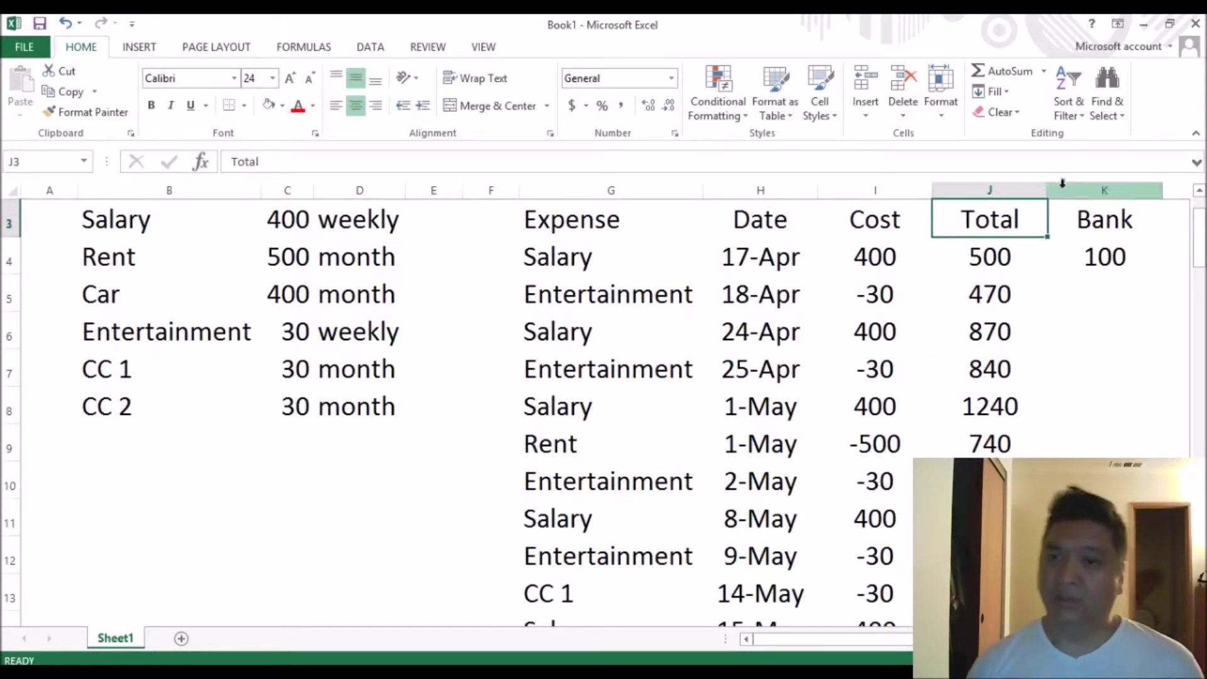
Apply a Bottom 10 Items conditional format to the Total column, limited to 1 item with Light Red Fill with Dark Red Text.
{"action": "key", "text": "ctrl+shift+Down"}
{"action": "left_click", "coordinate": [730, 118]}
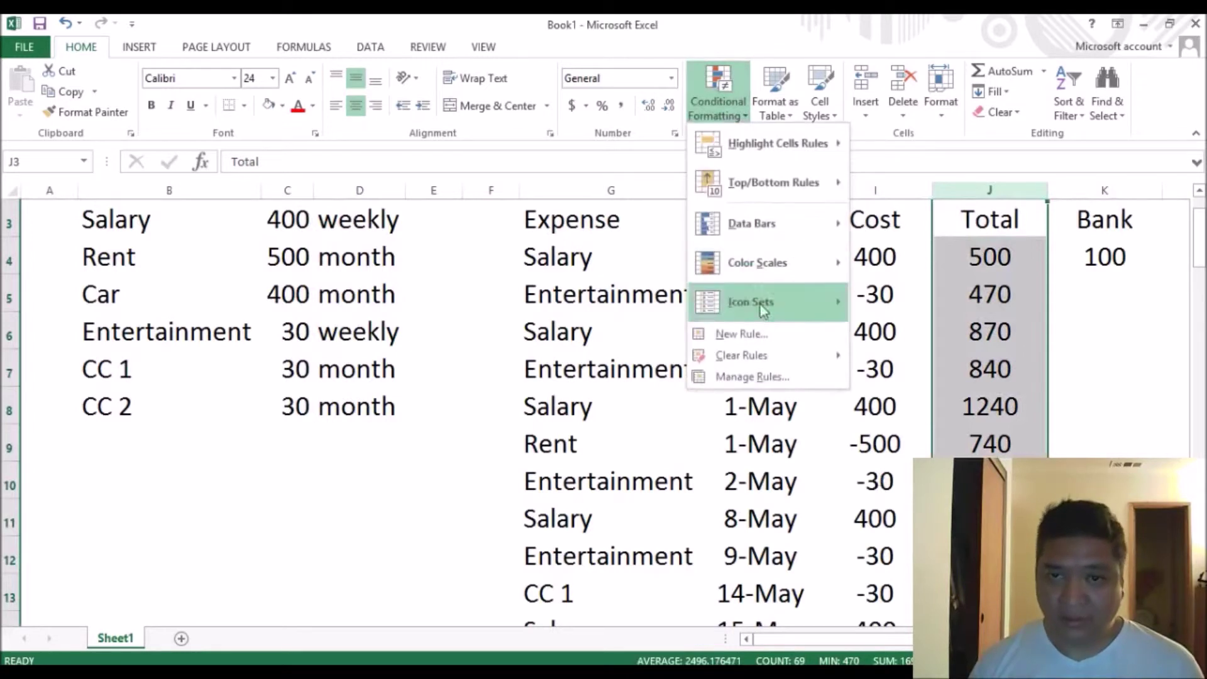
{"action": "mouse_move", "coordinate": [784, 177]}
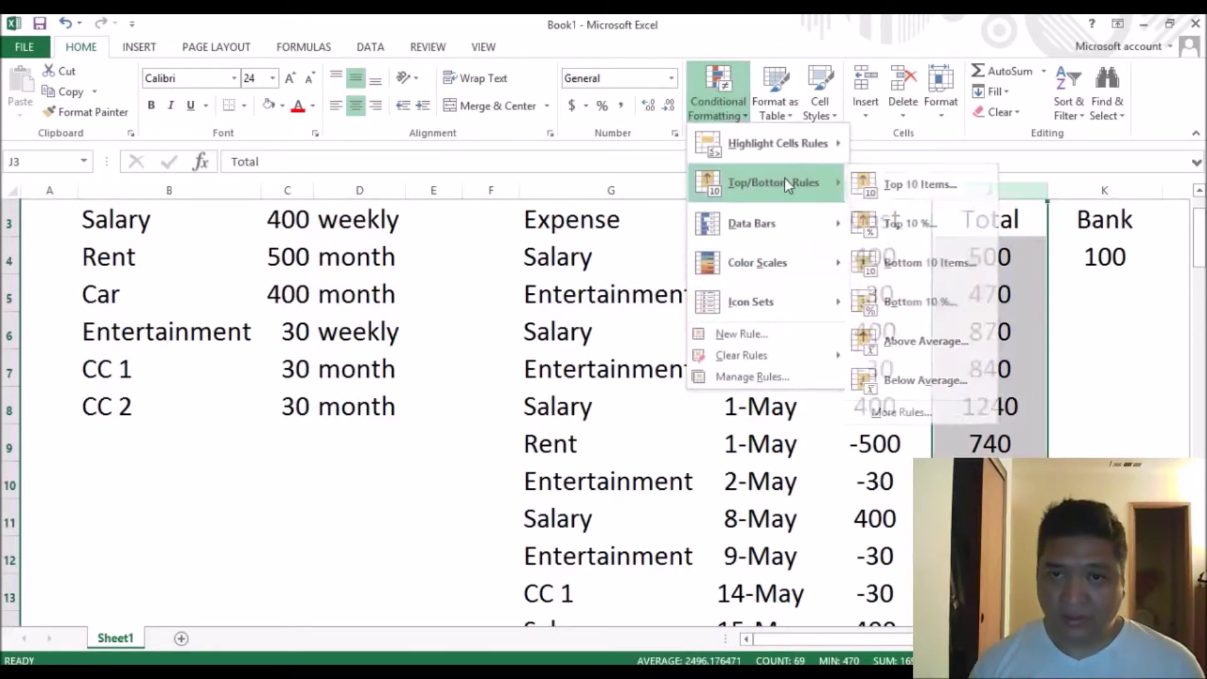
{"action": "left_click", "coordinate": [945, 268]}
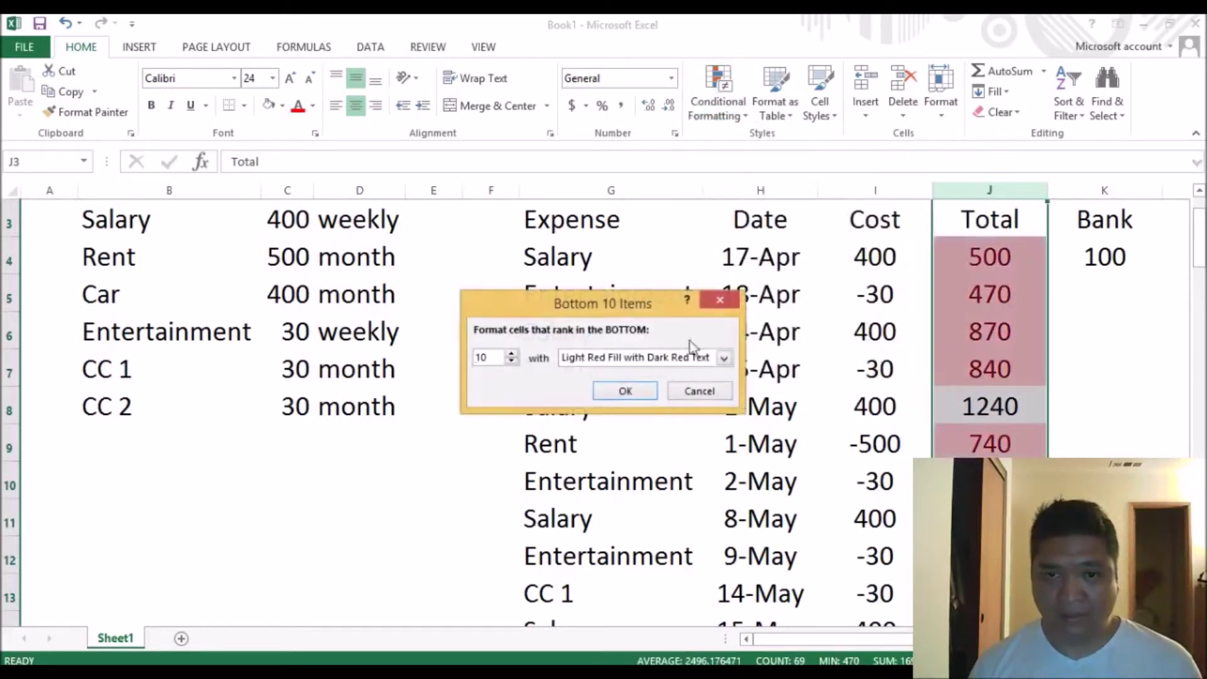
{"action": "double_click", "coordinate": [481, 358]}
{"action": "type", "text": "1"}
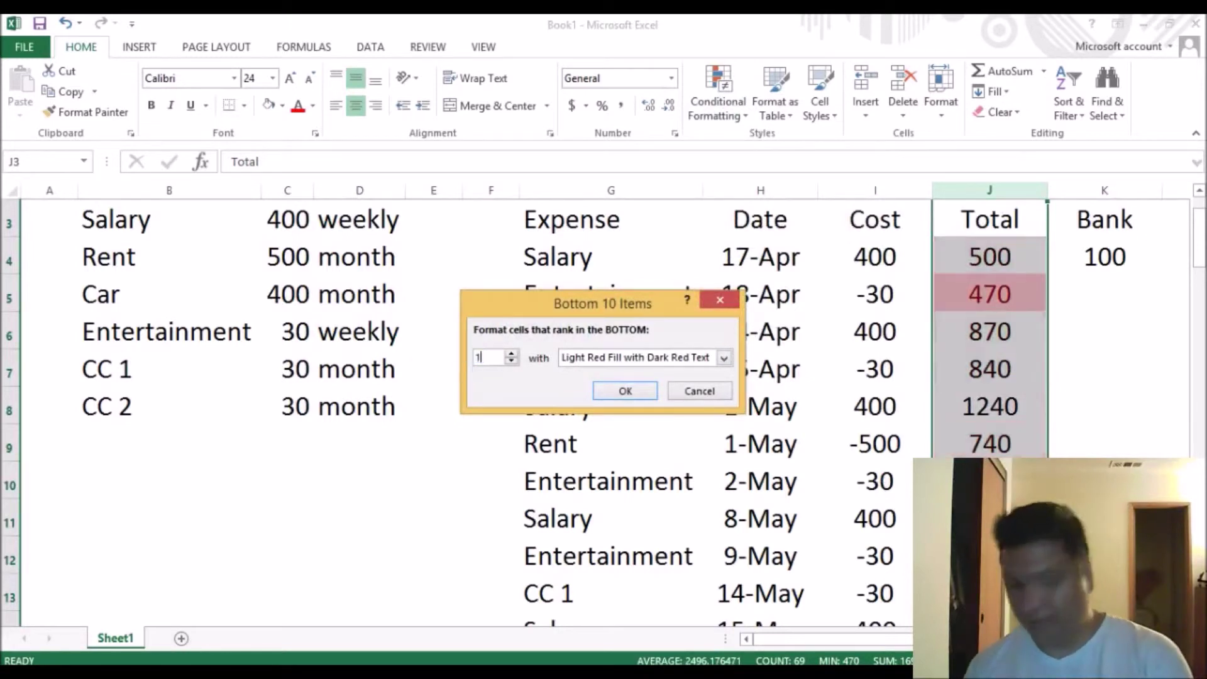
{"action": "left_click", "coordinate": [630, 391]}
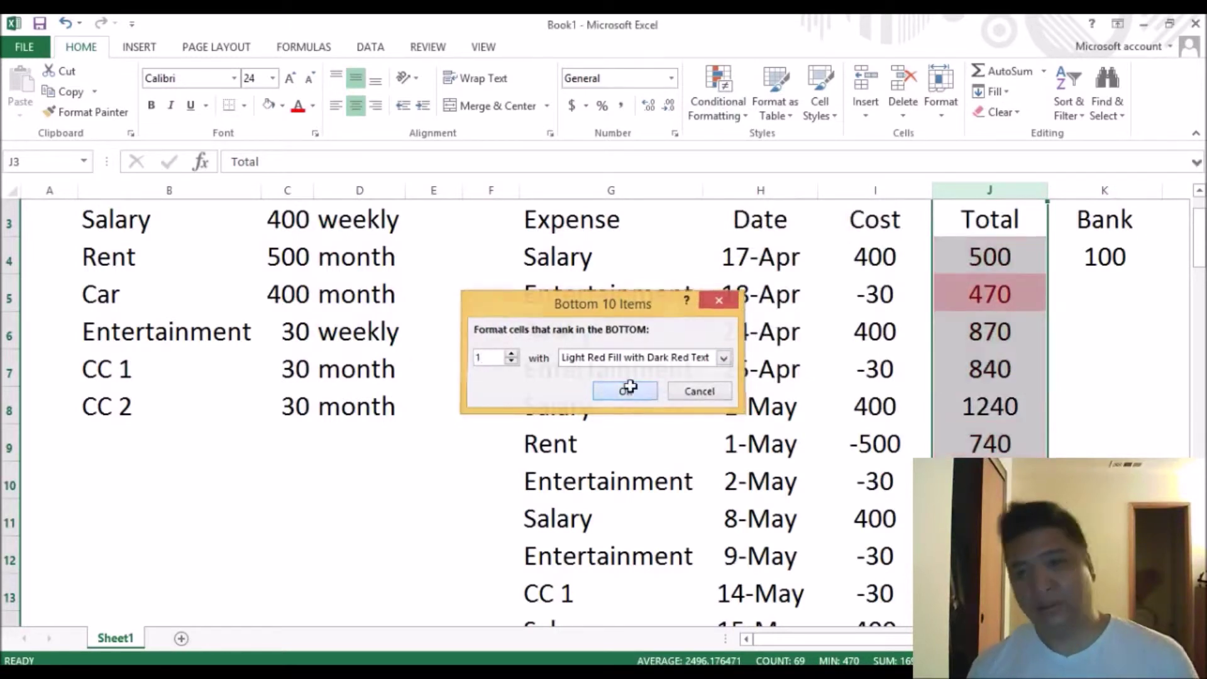
Examine the highlighted lowest running total and compare it with the neighbouring values in the Total column.
{"action": "left_click", "coordinate": [948, 394]}
{"action": "left_click", "coordinate": [1001, 293]}
{"action": "left_click", "coordinate": [988, 258]}
{"action": "left_click", "coordinate": [985, 323]}
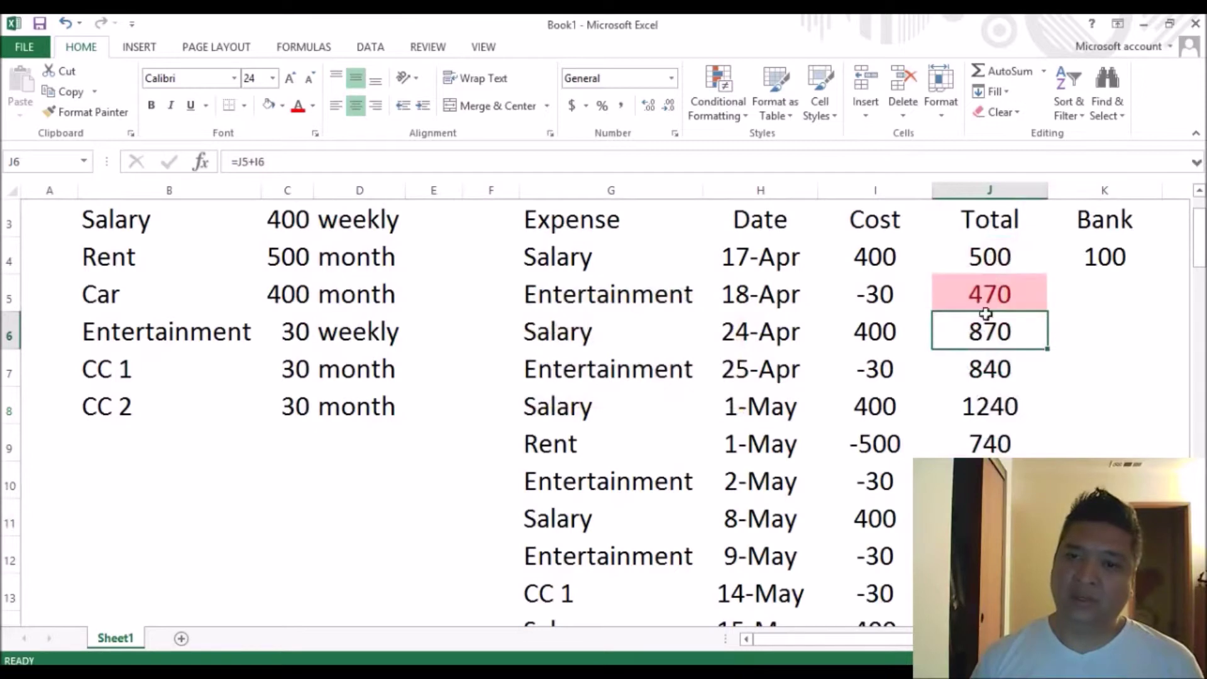
{"action": "scroll", "coordinate": [1010, 358], "scroll_direction": "down", "scroll_amount": 5}
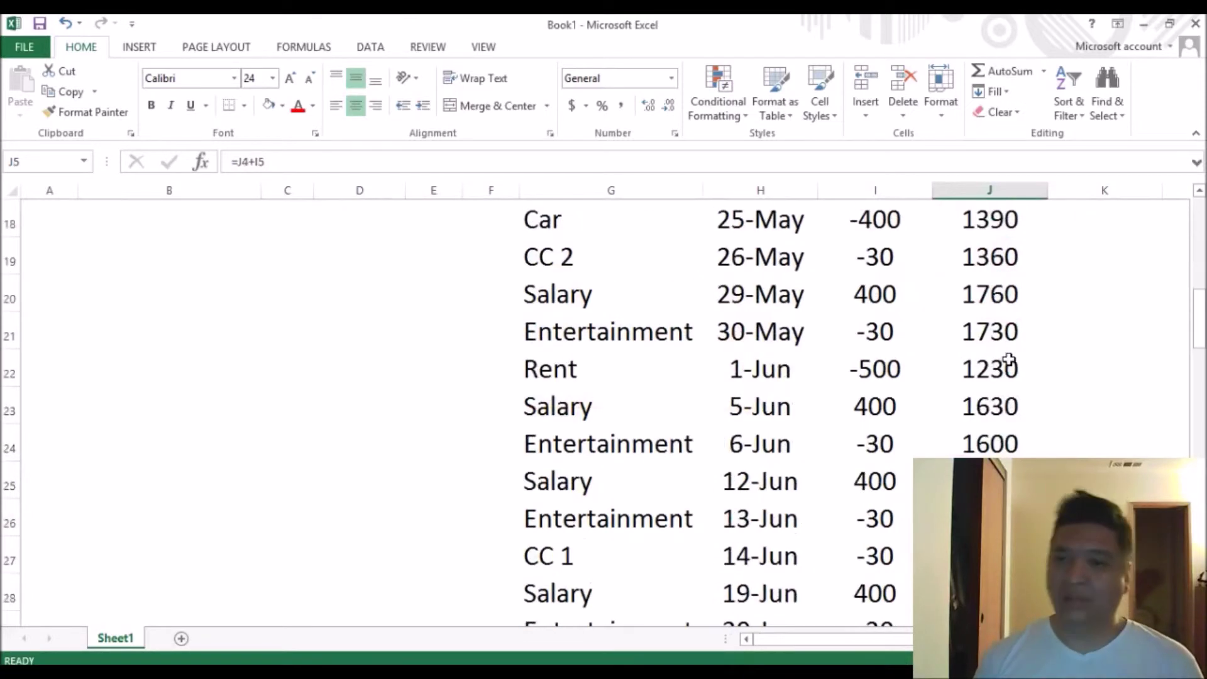
{"action": "scroll", "coordinate": [1006, 361], "scroll_direction": "up", "scroll_amount": 6}
{"action": "left_click", "coordinate": [1005, 364]}
{"action": "left_click", "coordinate": [990, 338]}
{"action": "left_click", "coordinate": [994, 437]}
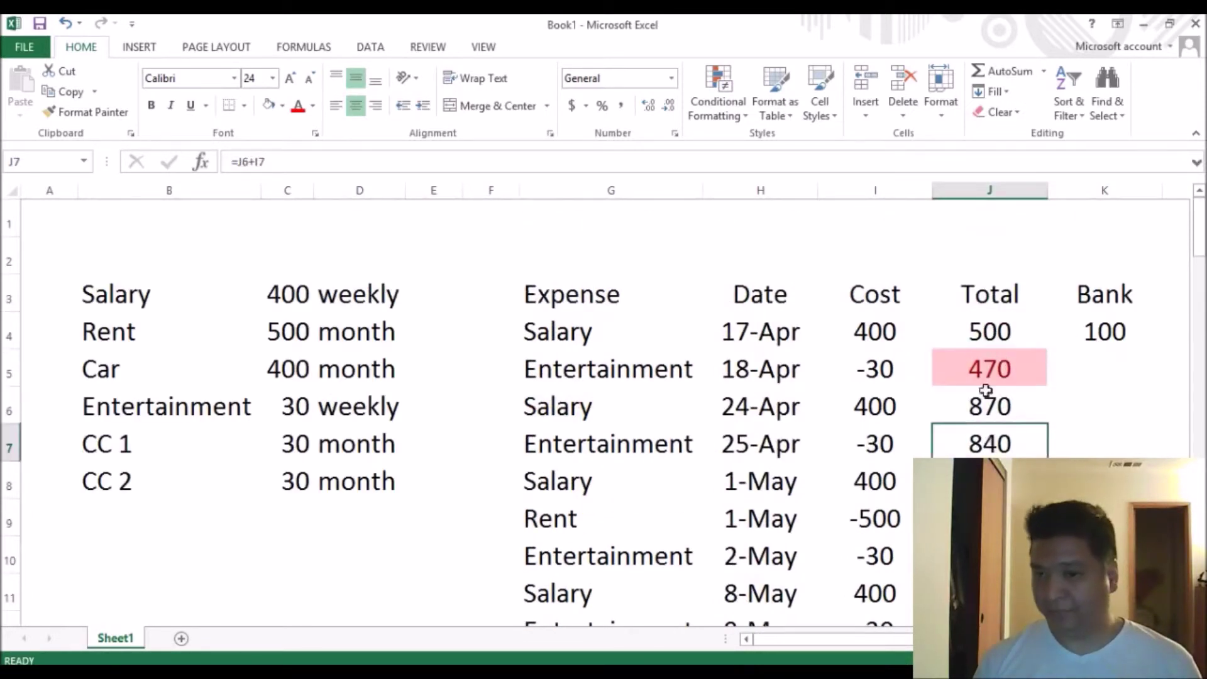
{"action": "left_click", "coordinate": [990, 373]}
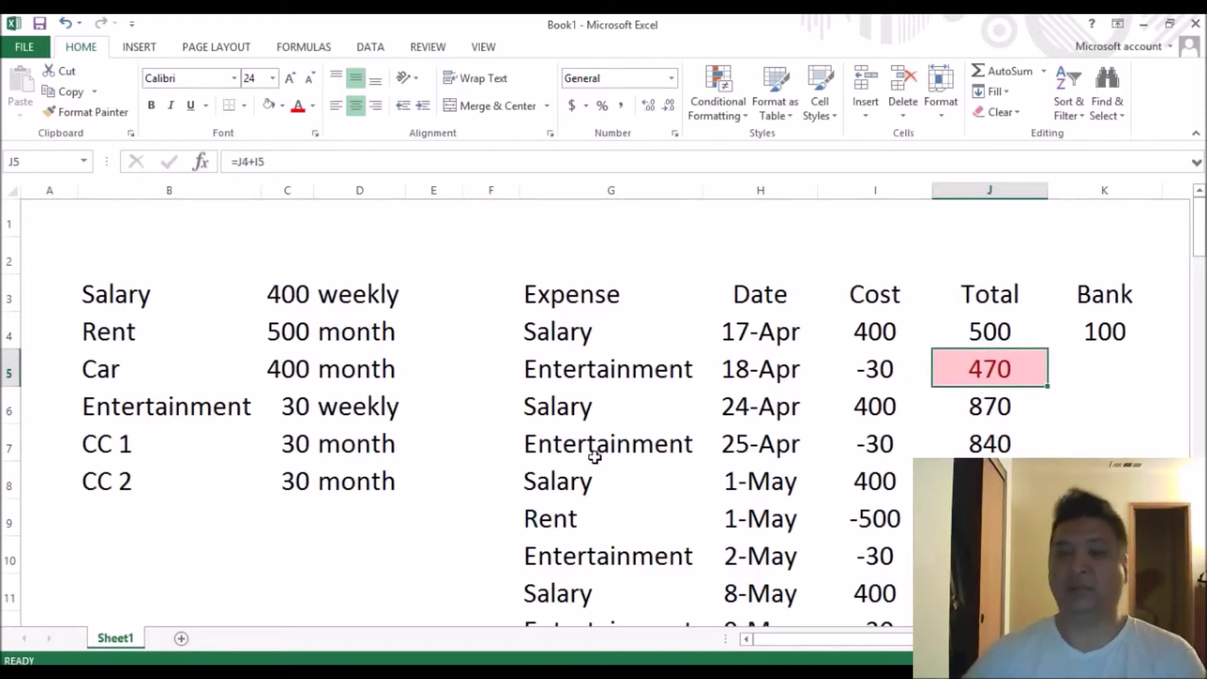
Sort the ledger range G3:I71 alphabetically by Expense, from A to Z.
{"action": "left_click_drag", "start_coordinate": [581, 287], "coordinate": [881, 495]}
{"action": "key", "text": "ctrl+shift+Down"}
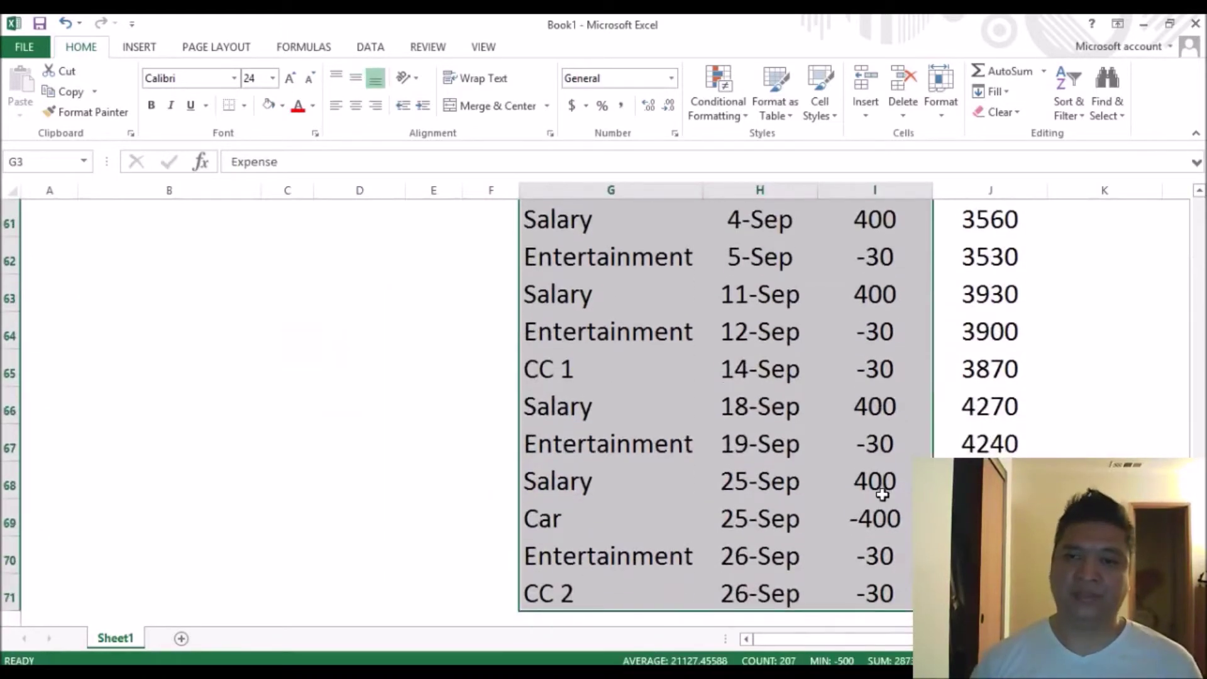
{"action": "right_click", "coordinate": [757, 436]}
{"action": "mouse_move", "coordinate": [865, 314]}
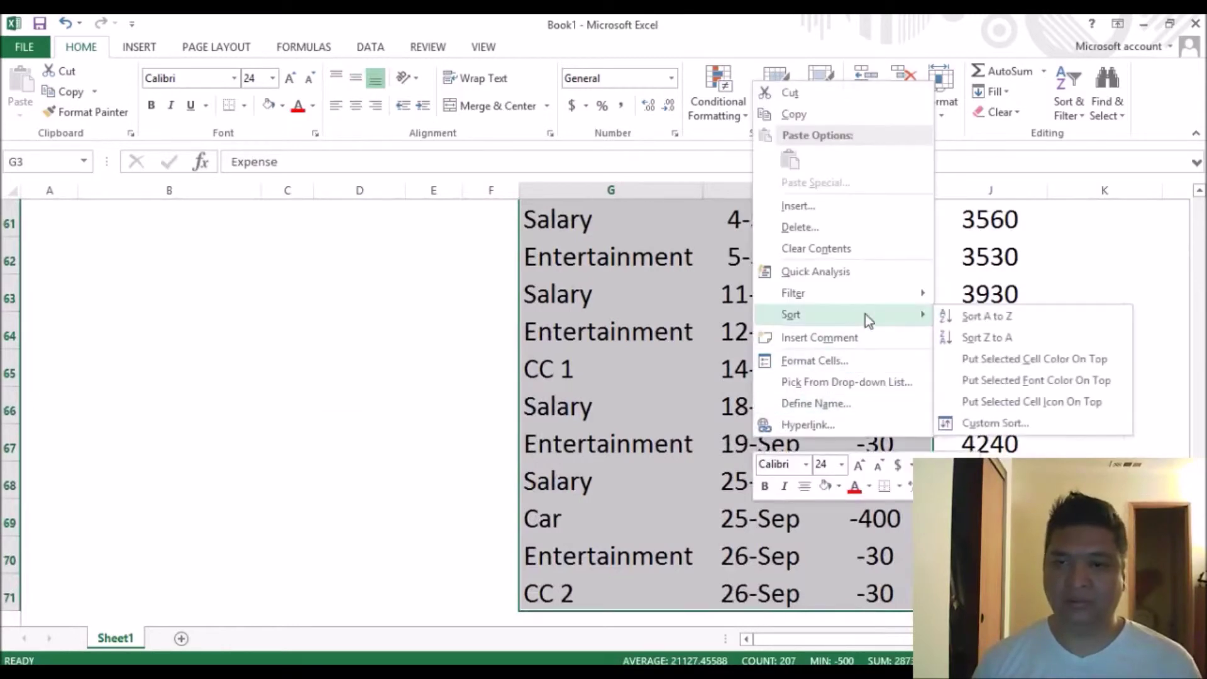
{"action": "left_click", "coordinate": [970, 316]}
Set the first Salary cost in I48 to 300 and fill it down through all Salary rows to I71.
{"action": "scroll", "coordinate": [682, 383], "scroll_direction": "down", "scroll_amount": 5}
{"action": "scroll", "coordinate": [683, 384], "scroll_direction": "down", "scroll_amount": 16}
{"action": "scroll", "coordinate": [691, 385], "scroll_direction": "up", "scroll_amount": 7}
{"action": "left_click", "coordinate": [867, 404]}
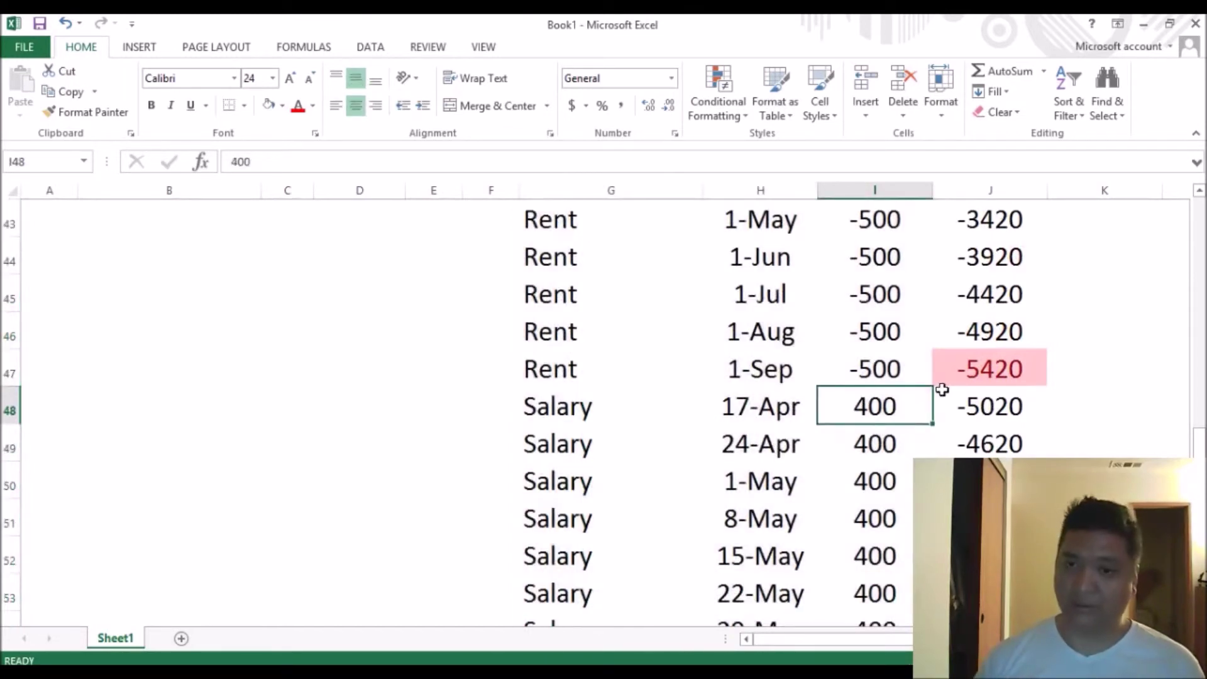
{"action": "type", "text": "300"}
{"action": "key", "text": "ctrl+Return"}
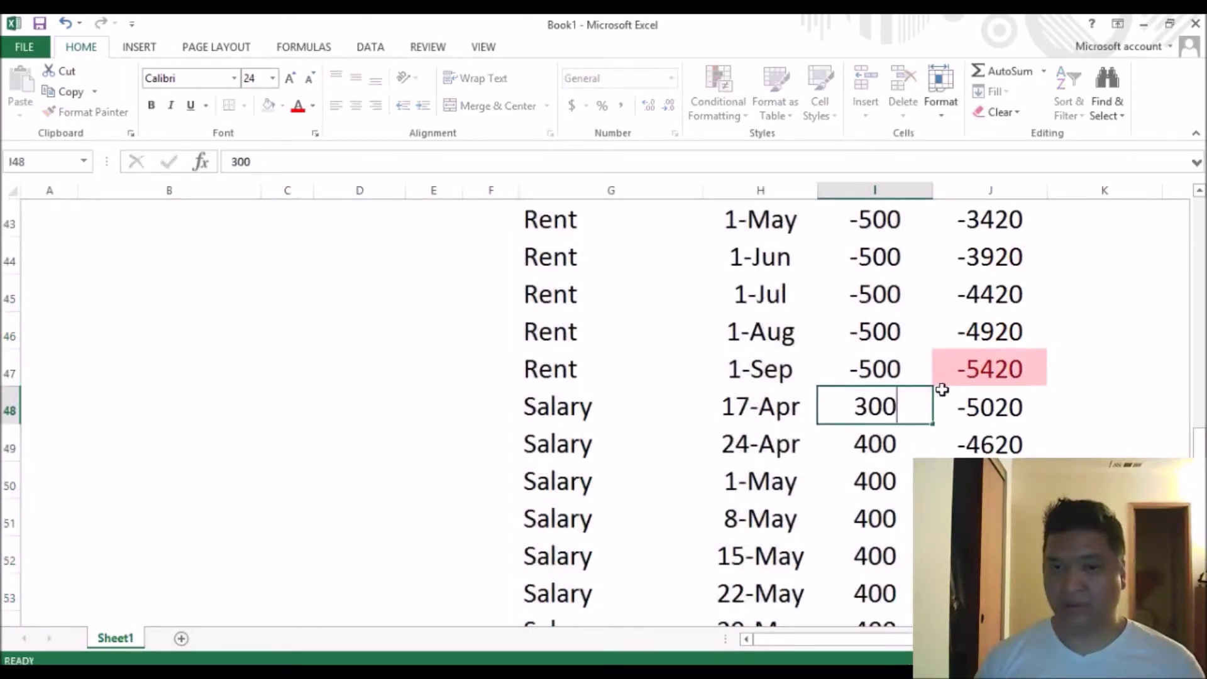
{"action": "key", "text": "ctrl+shift+Down"}
{"action": "key", "text": "ctrl+d"}
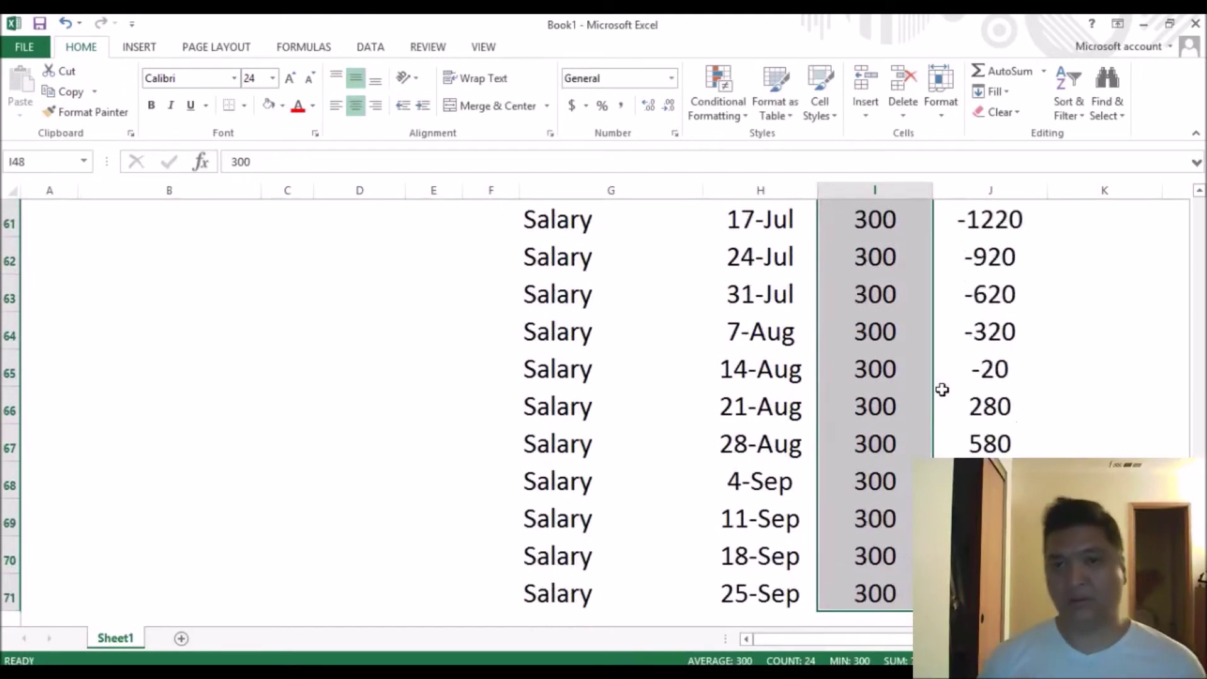
Sort the Expense, Date and Cost columns of the ledger, G3:I71, by Date from oldest to newest.
{"action": "key", "text": "Left"}
{"action": "key", "text": "Left"}
{"action": "key", "text": "ctrl+Up"}
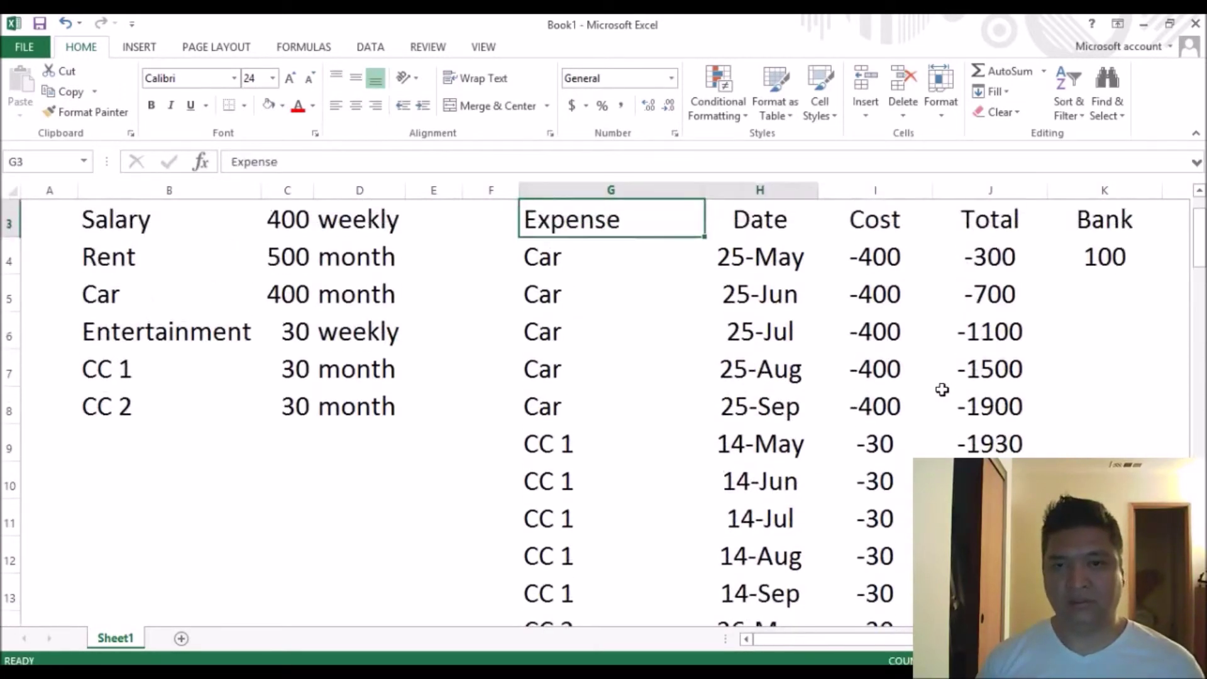
{"action": "key", "text": "shift+Right"}
{"action": "key", "text": "shift+Right"}
{"action": "key", "text": "ctrl+shift+Down"}
{"action": "key", "text": "Tab"}
{"action": "right_click", "coordinate": [745, 443]}
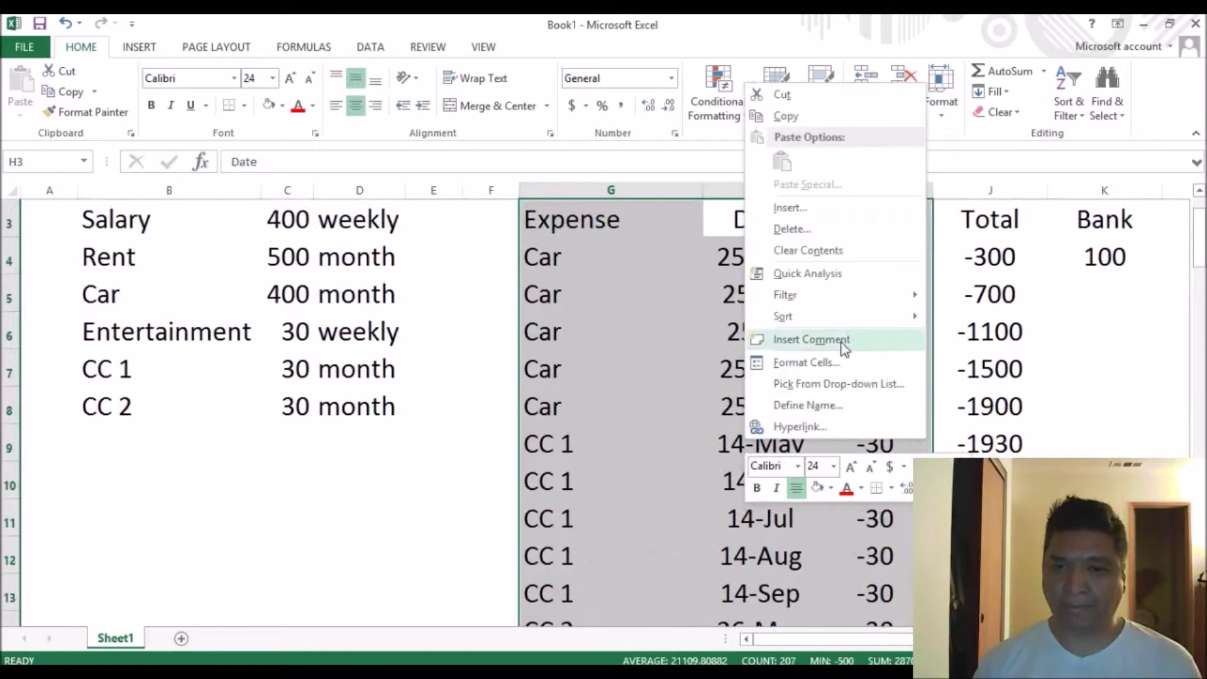
{"action": "mouse_move", "coordinate": [854, 319]}
{"action": "left_click", "coordinate": [966, 320]}
{"action": "left_click", "coordinate": [808, 402]}
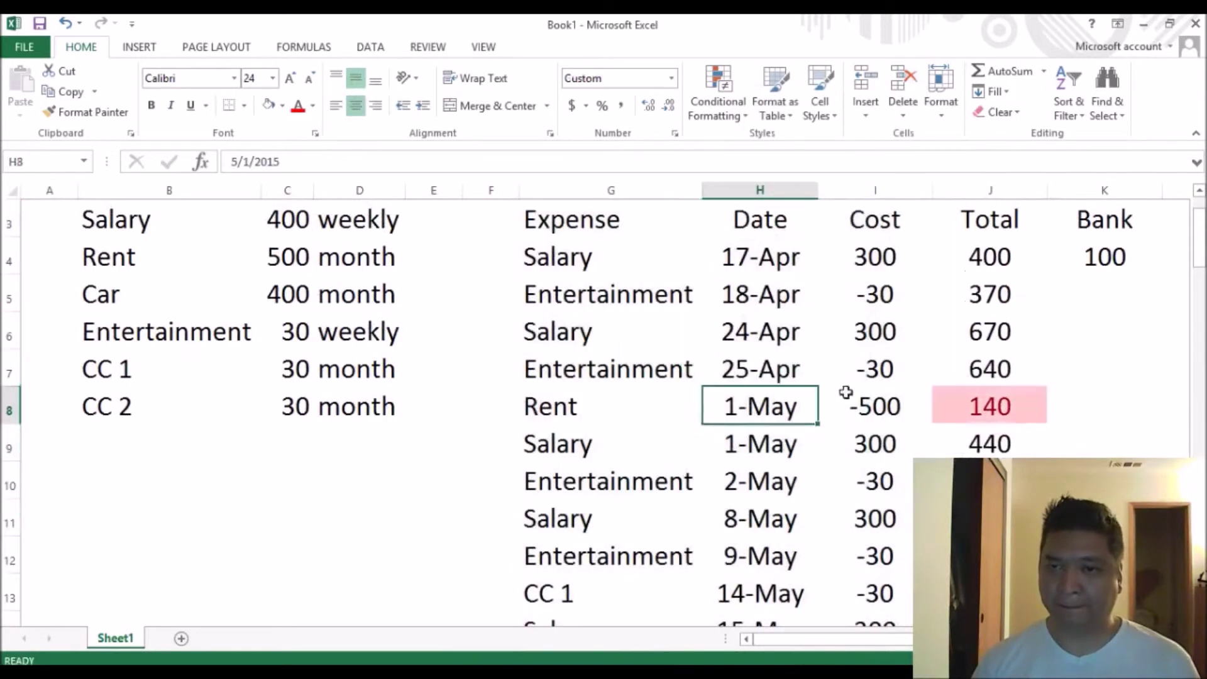
Examine the highlighted lowest total in the 1-May Rent row against the first salary entry and nearby totals.
{"action": "left_click", "coordinate": [991, 405]}
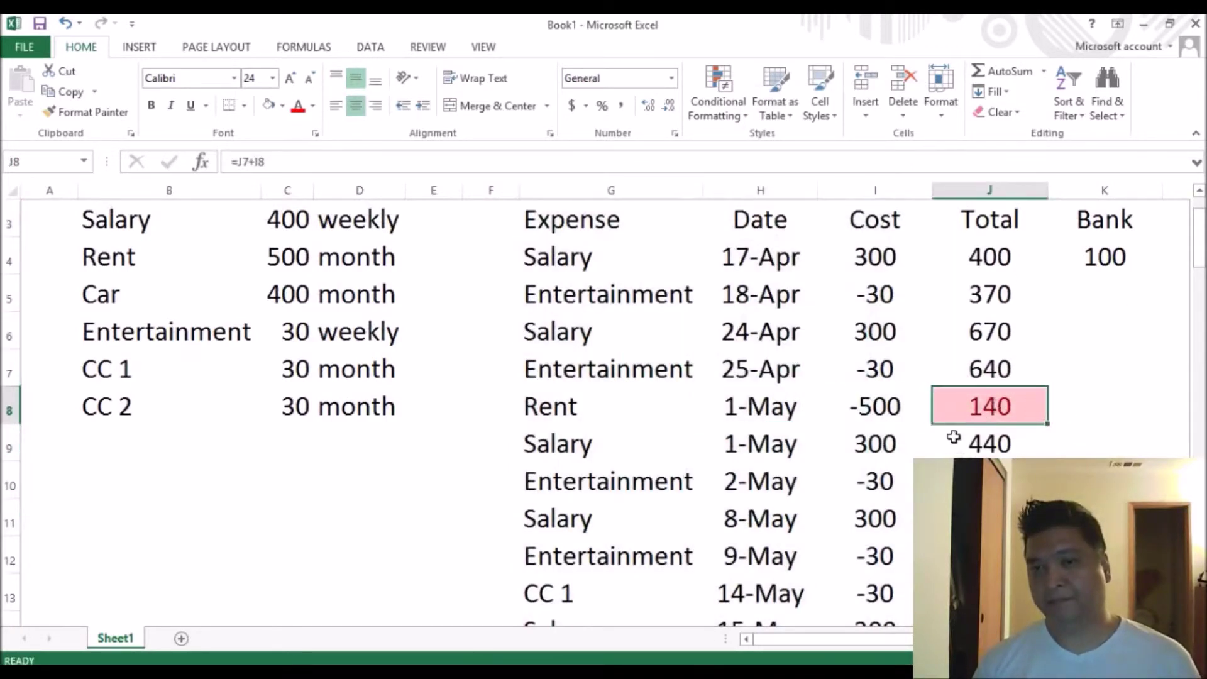
{"action": "key", "text": "Down"}
{"action": "key", "text": "Down"}
{"action": "left_click", "coordinate": [986, 416]}
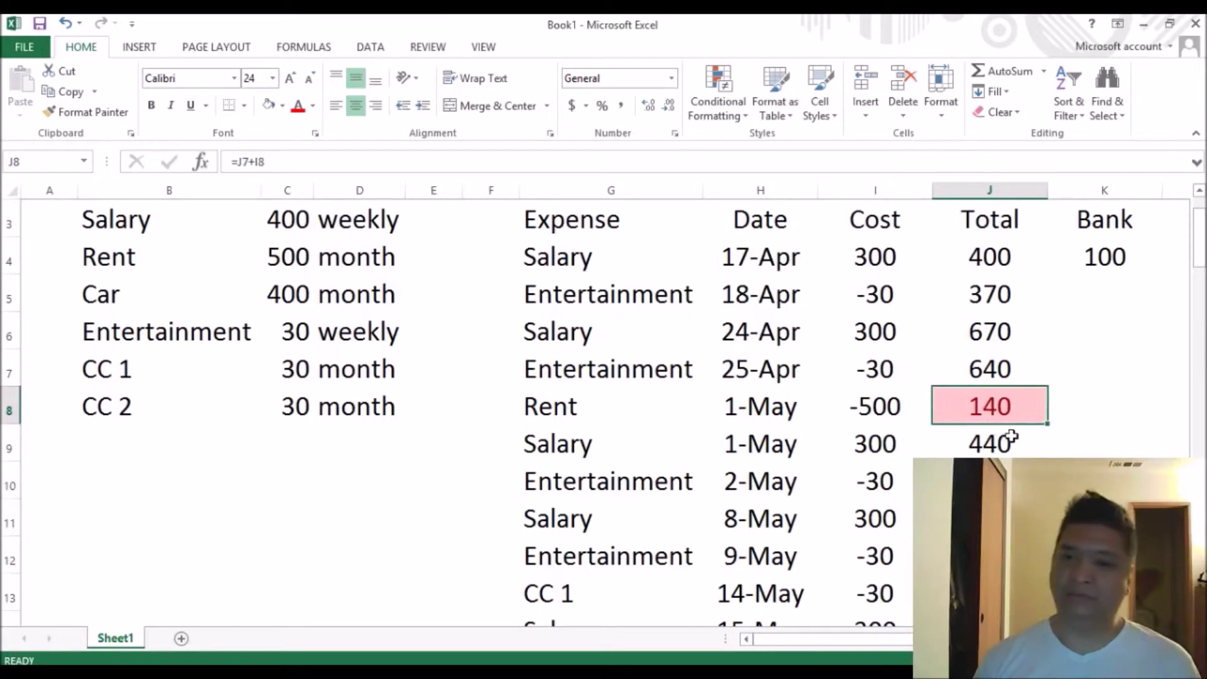
{"action": "left_click", "coordinate": [870, 263]}
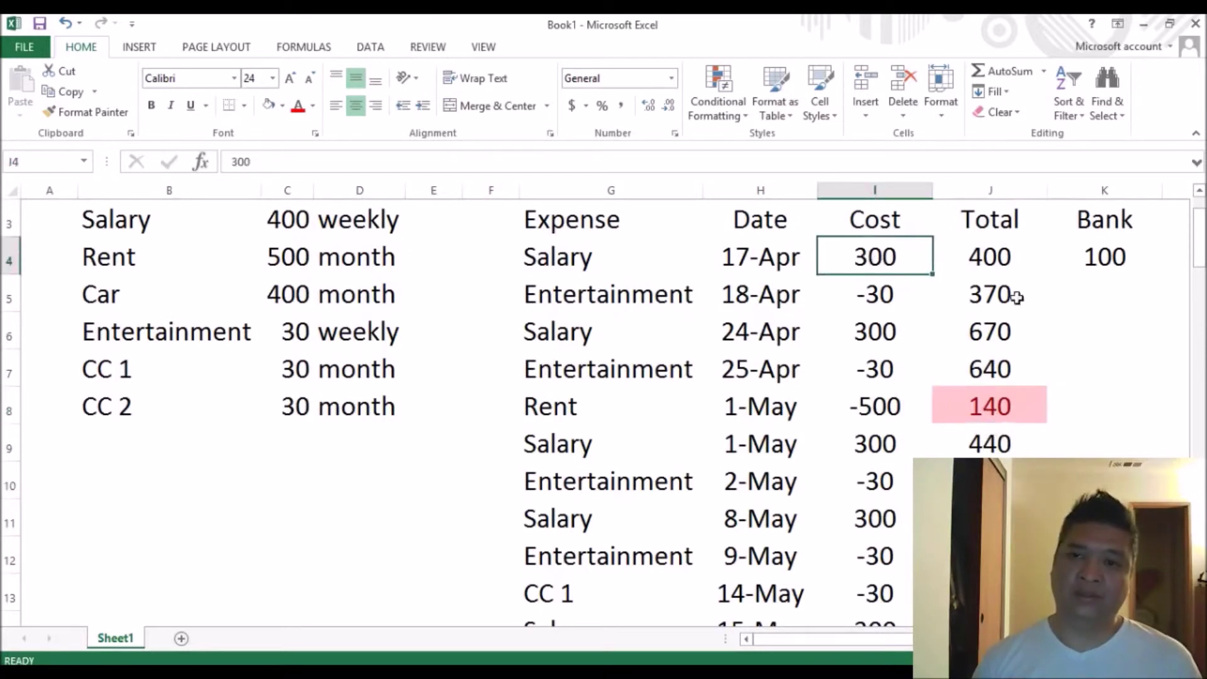
{"action": "left_click", "coordinate": [954, 431]}
{"action": "left_click", "coordinate": [971, 421]}
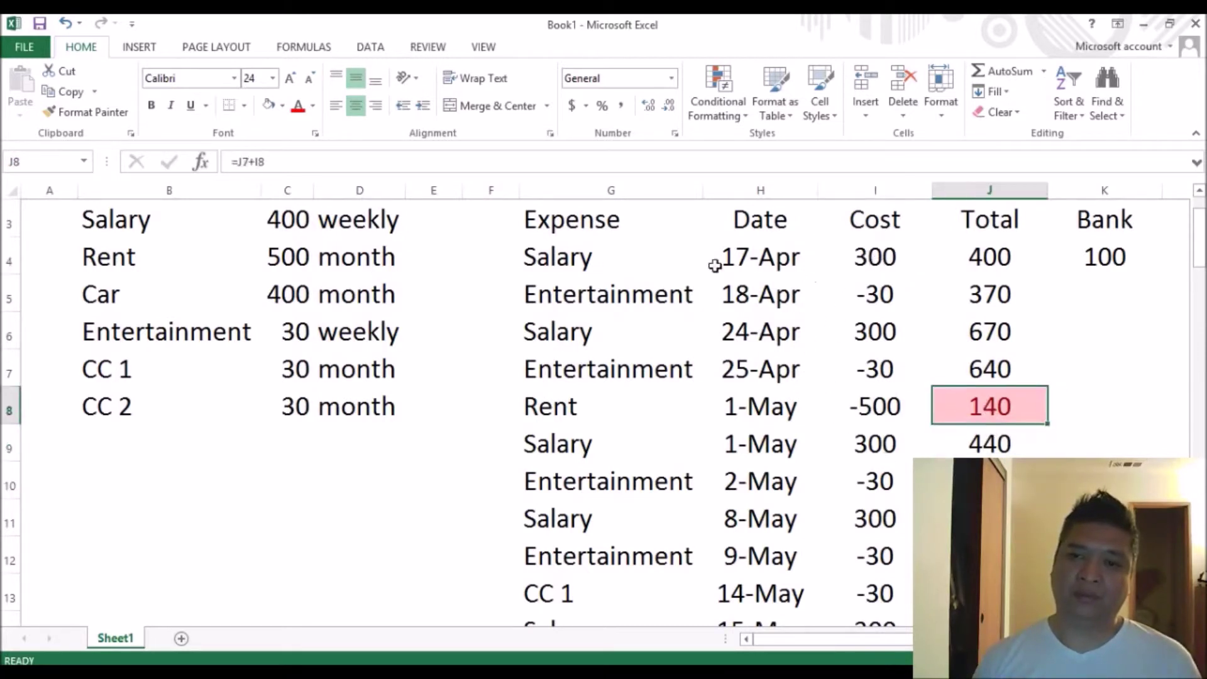
{"action": "left_click", "coordinate": [579, 265]}
Set the Bank starting balance in K4 to 0.
{"action": "left_click", "coordinate": [1118, 254]}
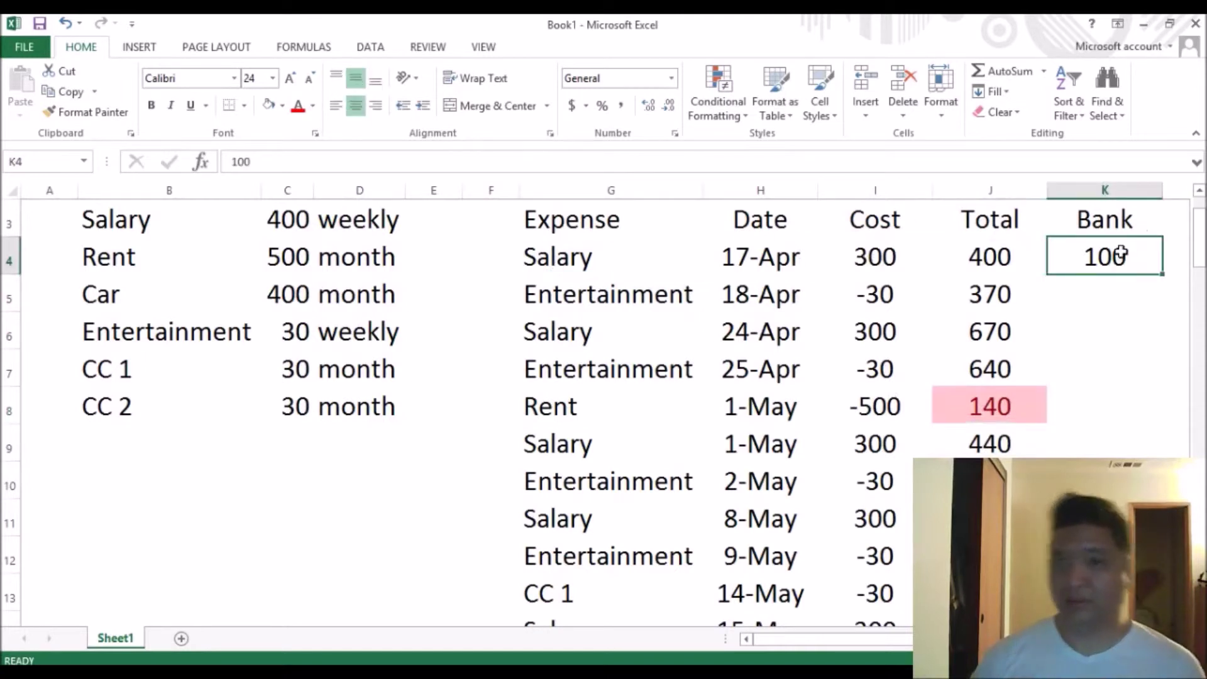
{"action": "key", "text": "Delete"}
{"action": "type", "text": "0"}
{"action": "key", "text": "Return"}
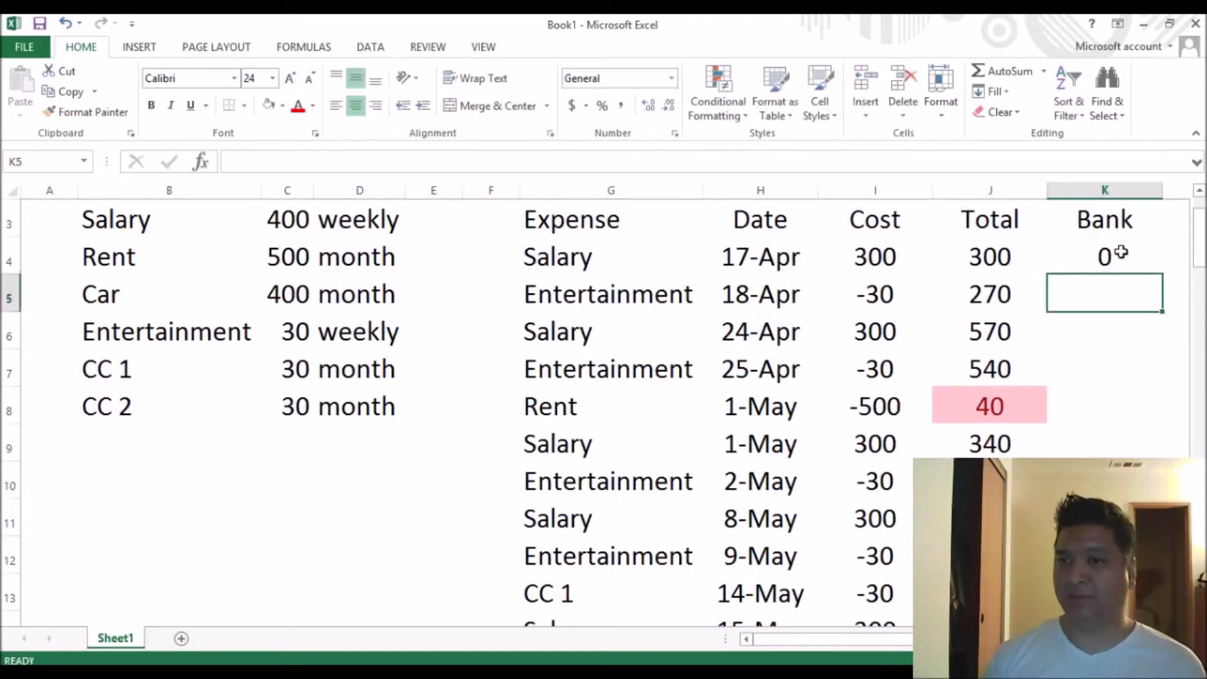
{"action": "left_click", "coordinate": [789, 301]}
{"action": "left_click", "coordinate": [572, 308]}
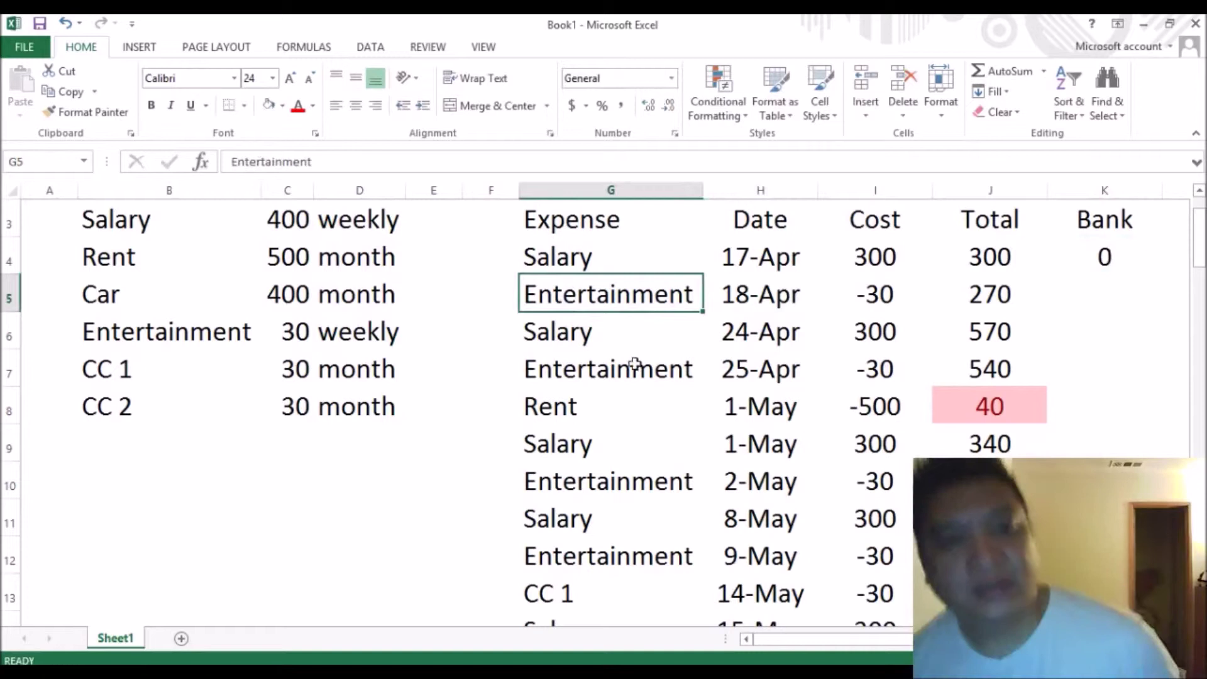
{"action": "scroll", "coordinate": [656, 318], "scroll_direction": "up", "scroll_amount": 1}
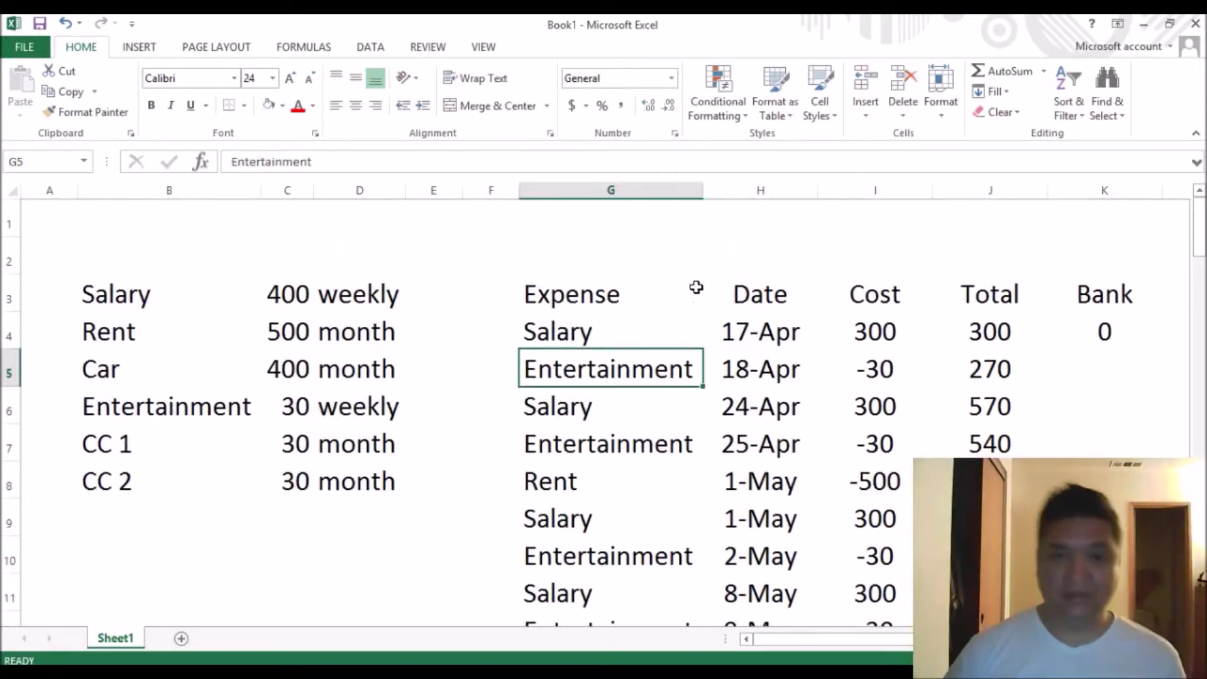
{"action": "left_click", "coordinate": [570, 303]}
{"action": "left_click_drag", "start_coordinate": [712, 300], "coordinate": [949, 284]}
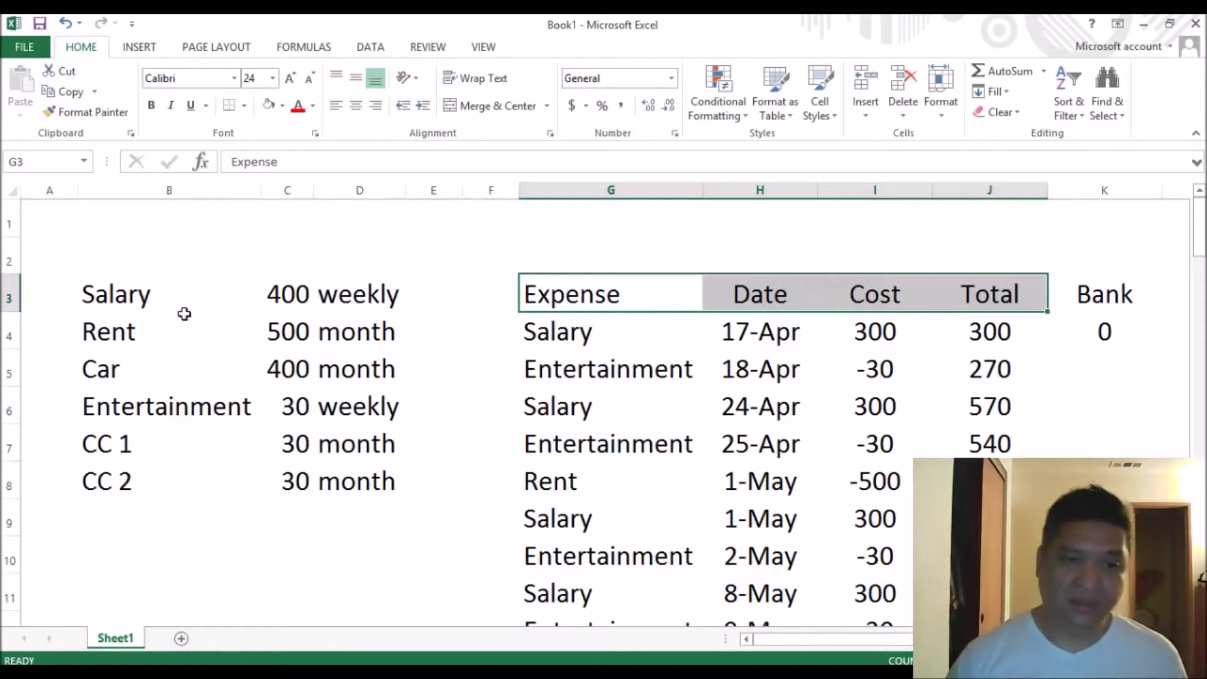
{"action": "left_click_drag", "start_coordinate": [286, 332], "coordinate": [286, 497]}
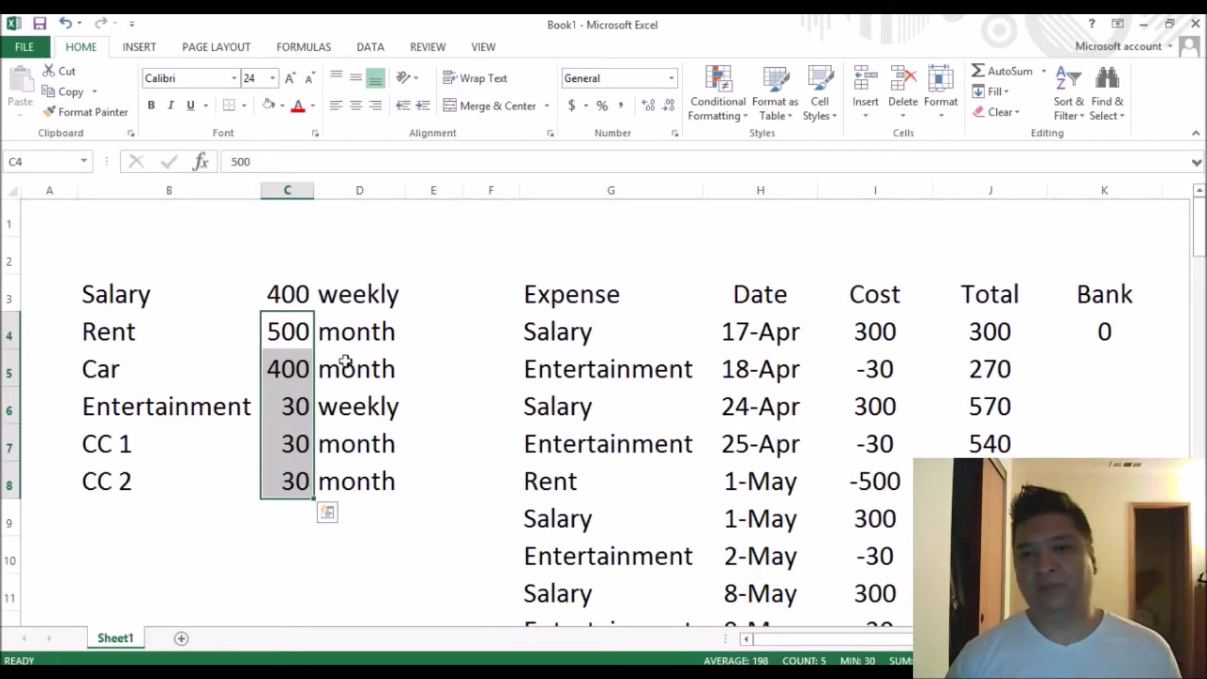
Set the weekly Salary amount in C3 of the income and expense list to 300.
{"action": "left_click", "coordinate": [291, 303]}
{"action": "type", "text": "300"}
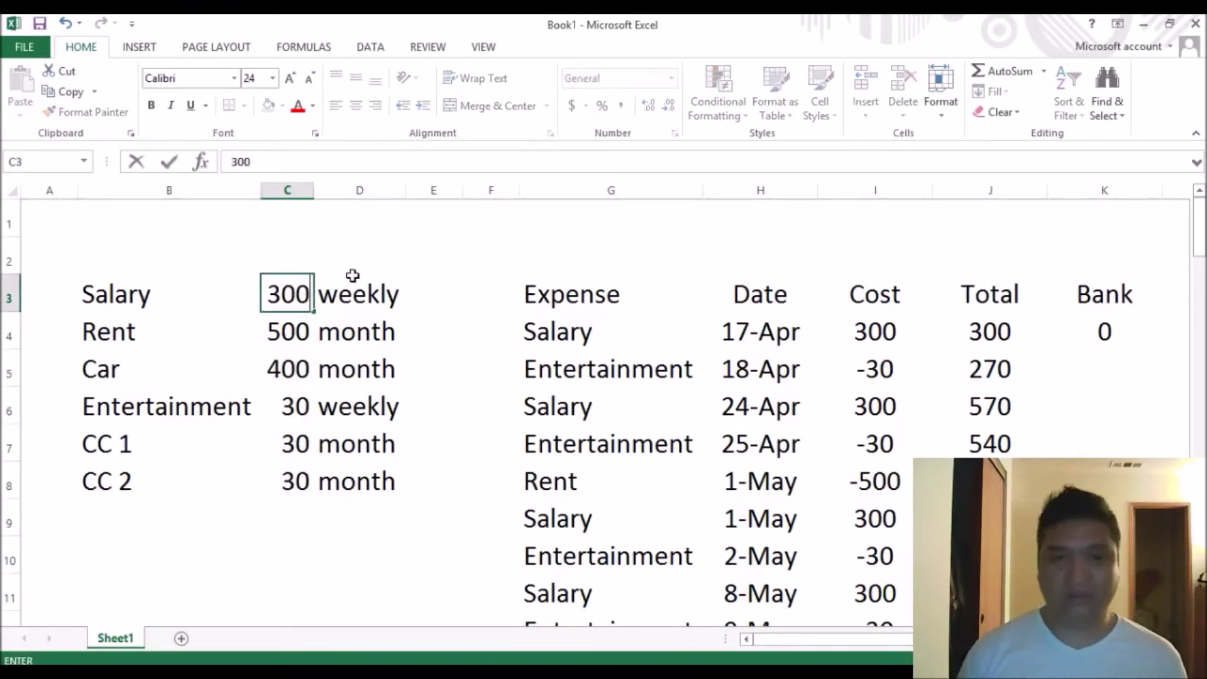
{"action": "key", "text": "Return"}
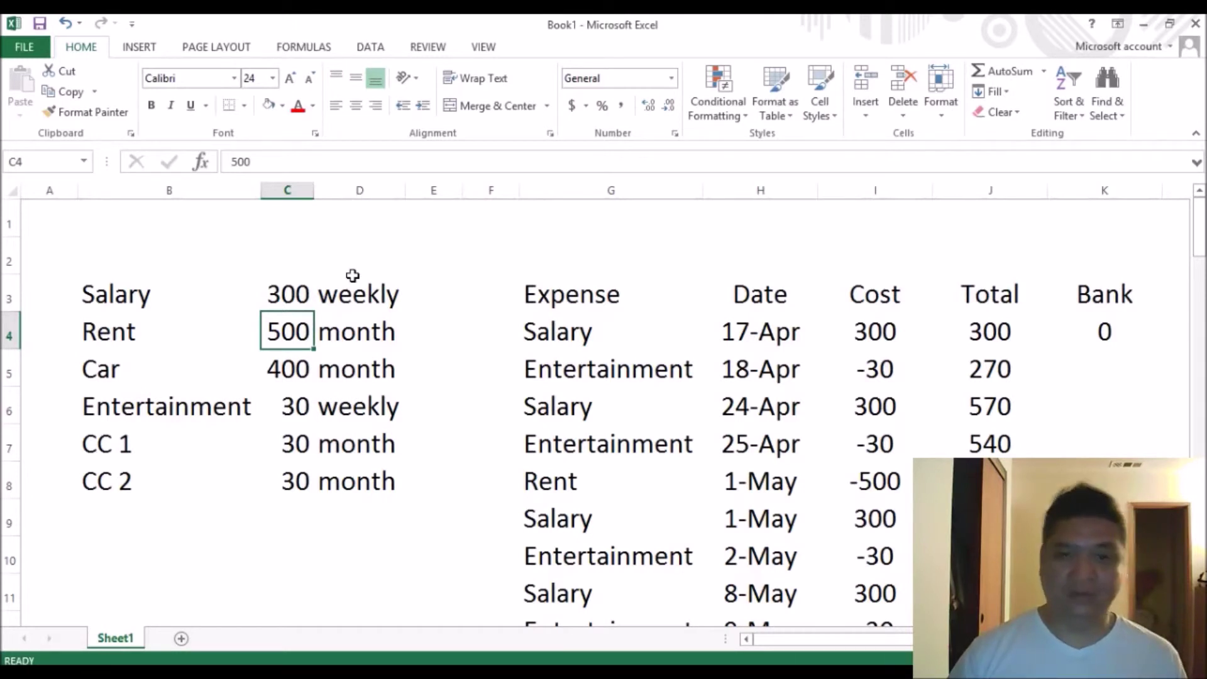
Review the first ledger rows, comparing the running totals in the Total column with the April dates.
{"action": "left_click", "coordinate": [958, 415]}
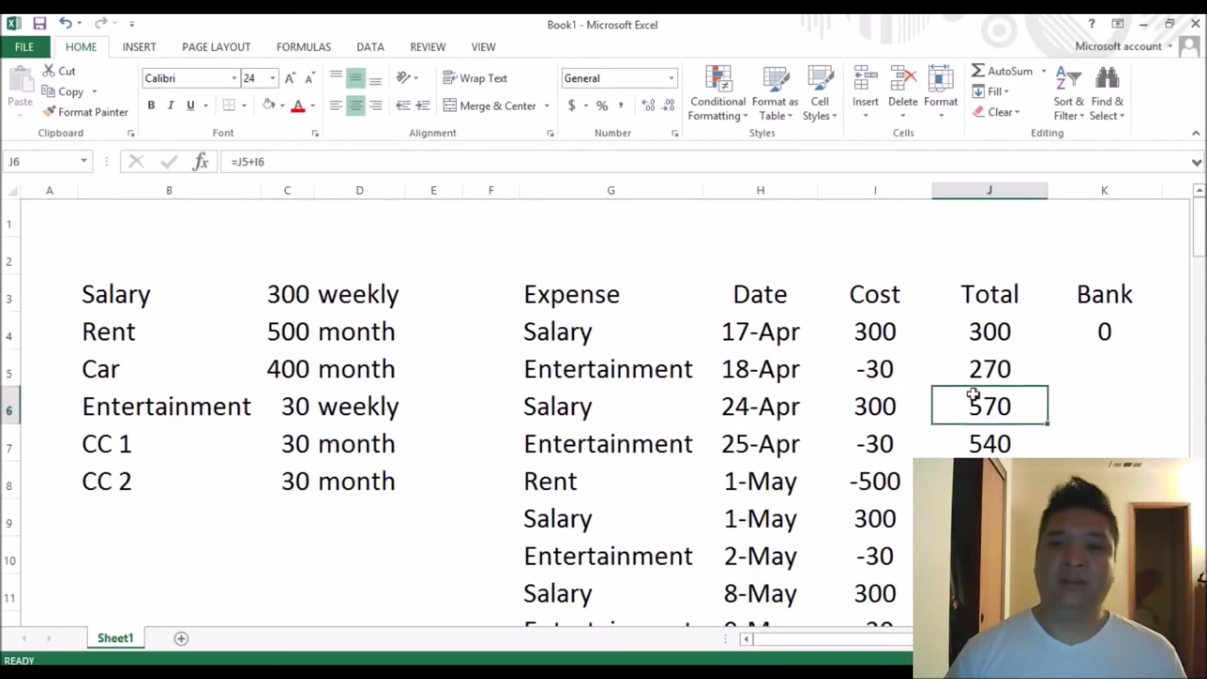
{"action": "left_click", "coordinate": [980, 346]}
{"action": "mouse_move", "coordinate": [574, 286]}
{"action": "left_mouse_down"}
{"action": "mouse_move", "coordinate": [874, 443]}
{"action": "mouse_move", "coordinate": [987, 518]}
{"action": "left_mouse_up"}
{"action": "left_click", "coordinate": [998, 451]}
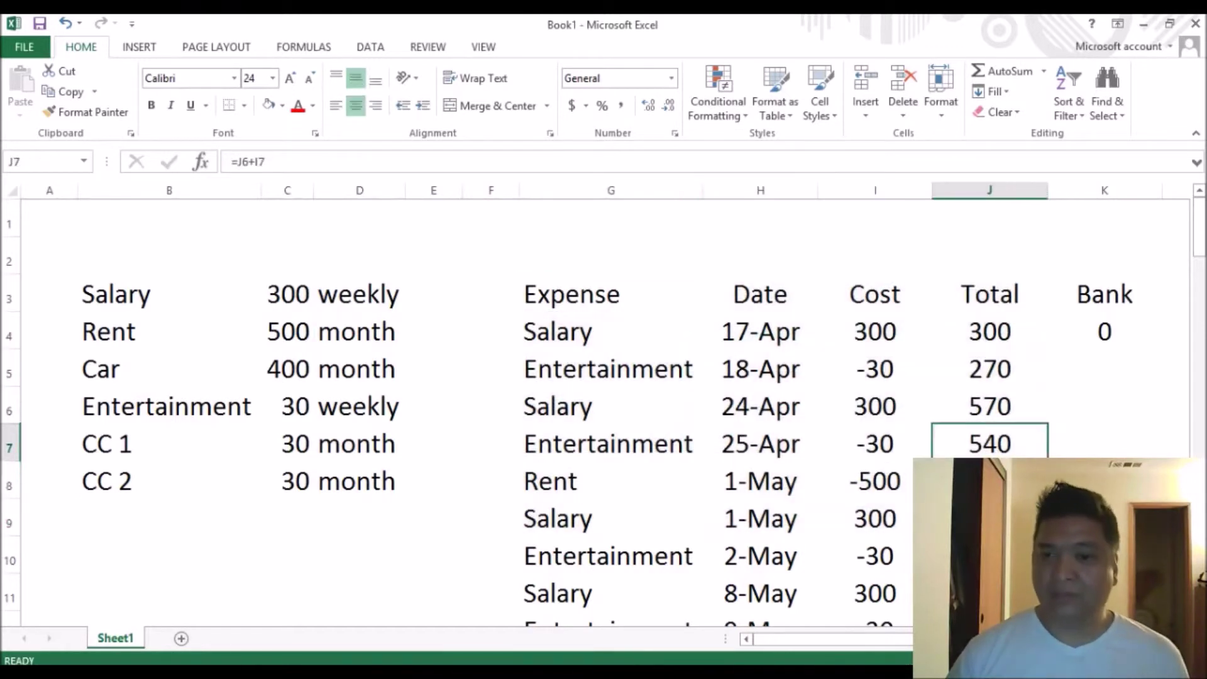
{"action": "key", "text": "Down"}
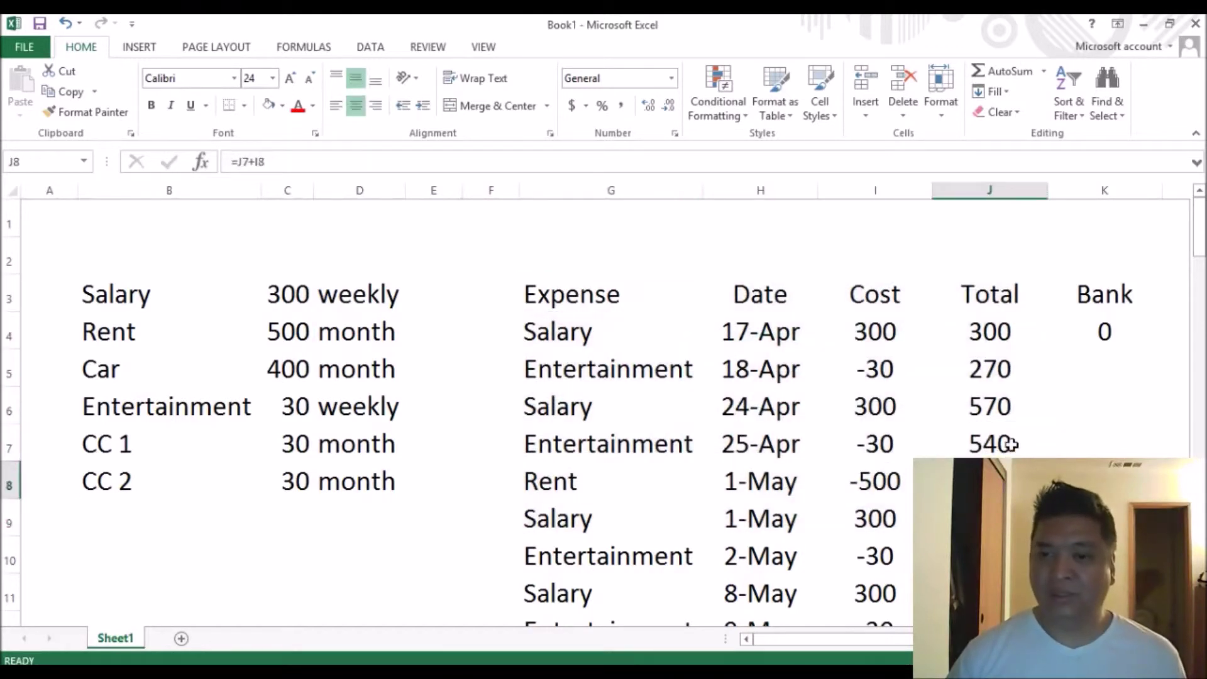
{"action": "left_click", "coordinate": [980, 375]}
{"action": "left_click", "coordinate": [1002, 481]}
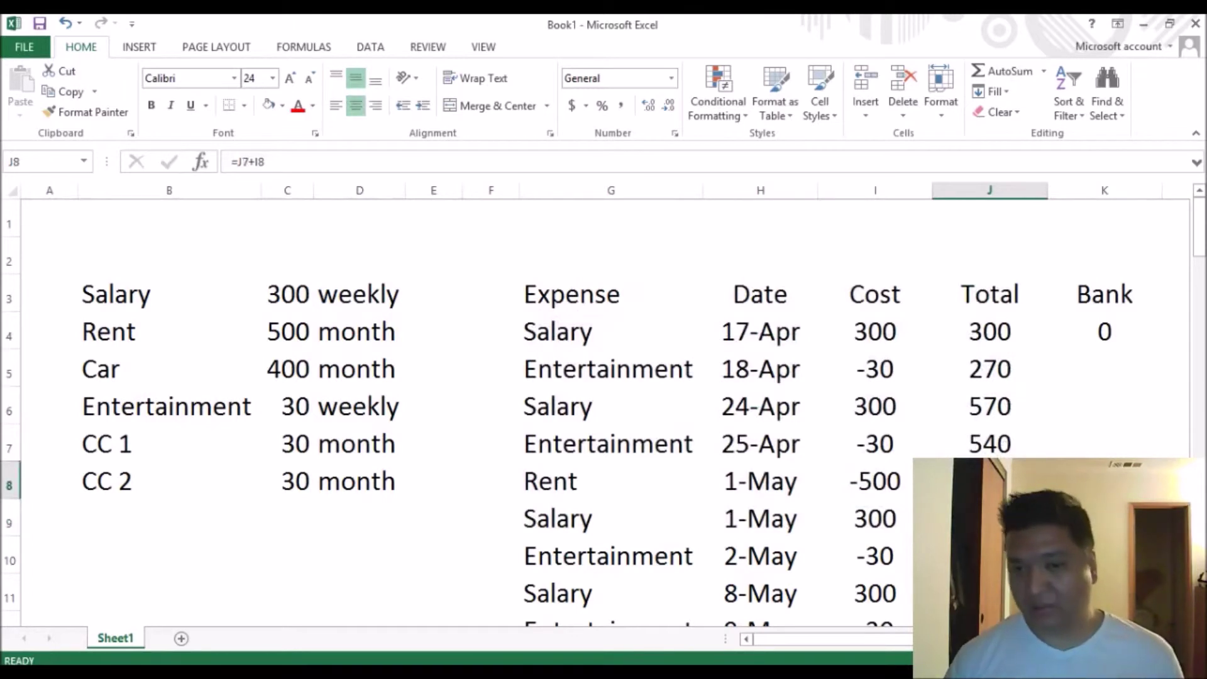
{"action": "left_click", "coordinate": [726, 357]}
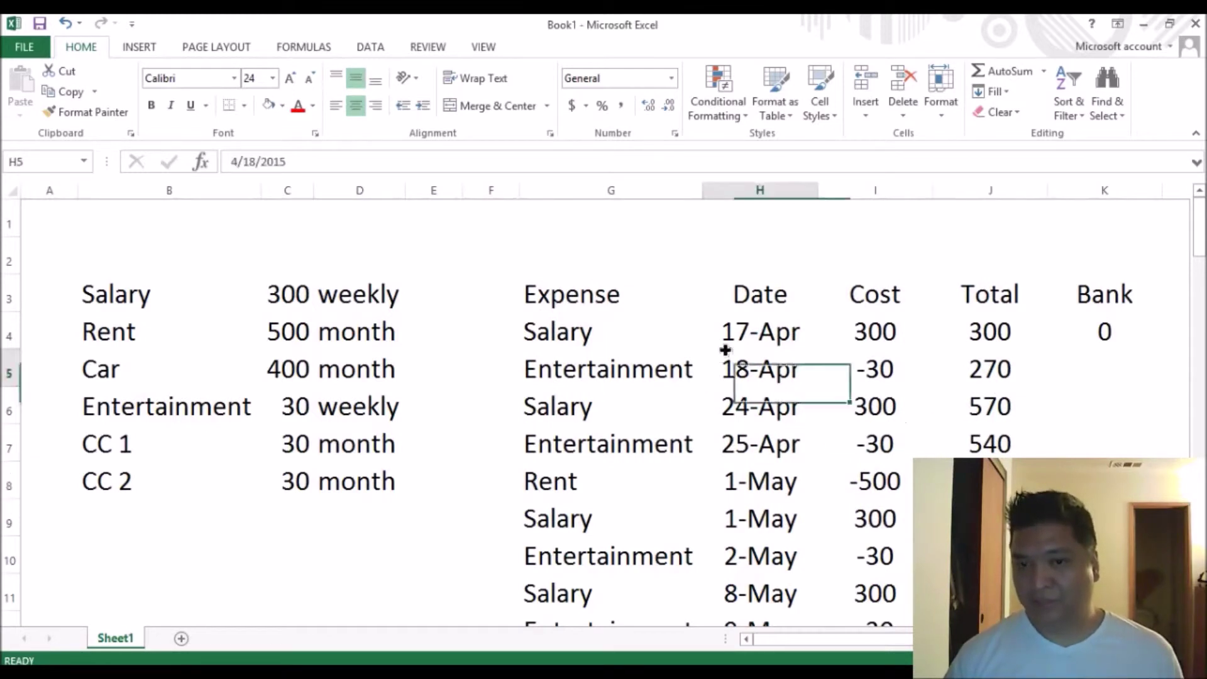
{"action": "left_click", "coordinate": [734, 335]}
{"action": "left_click_drag", "start_coordinate": [734, 335], "coordinate": [734, 445]}
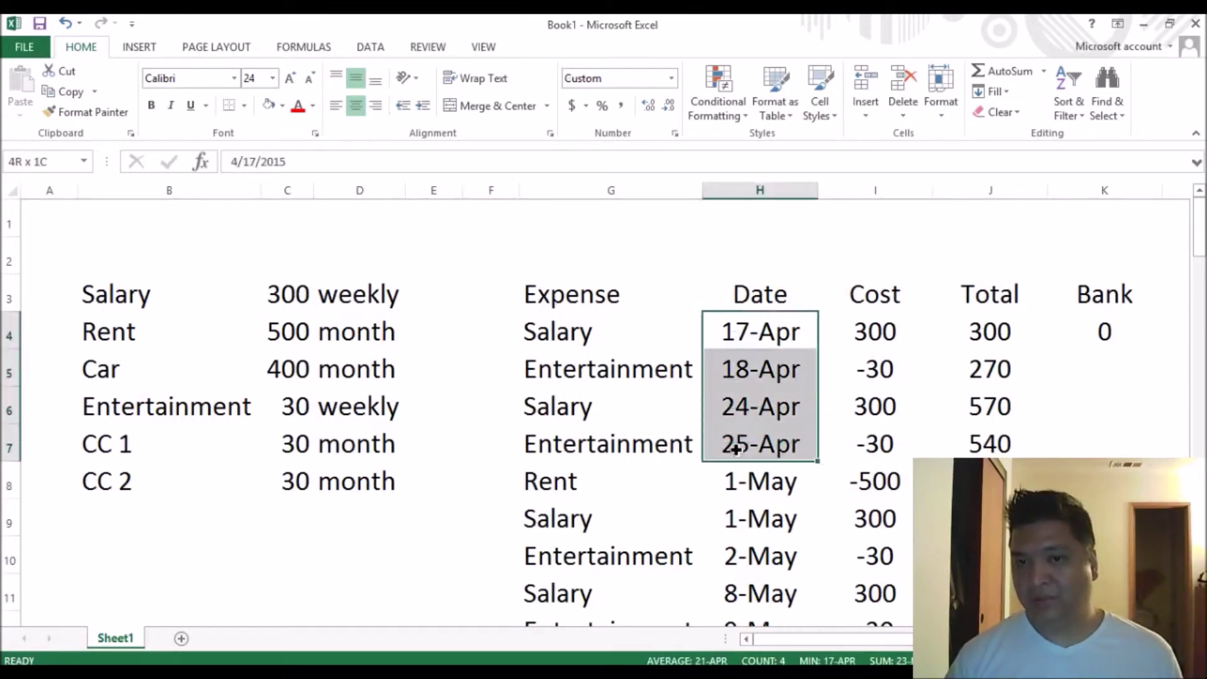
Examine the running totals from the 17-Apr Salary to the 1-May Rent row against the Bank starting balance and the income and expense list.
{"action": "left_click", "coordinate": [754, 483]}
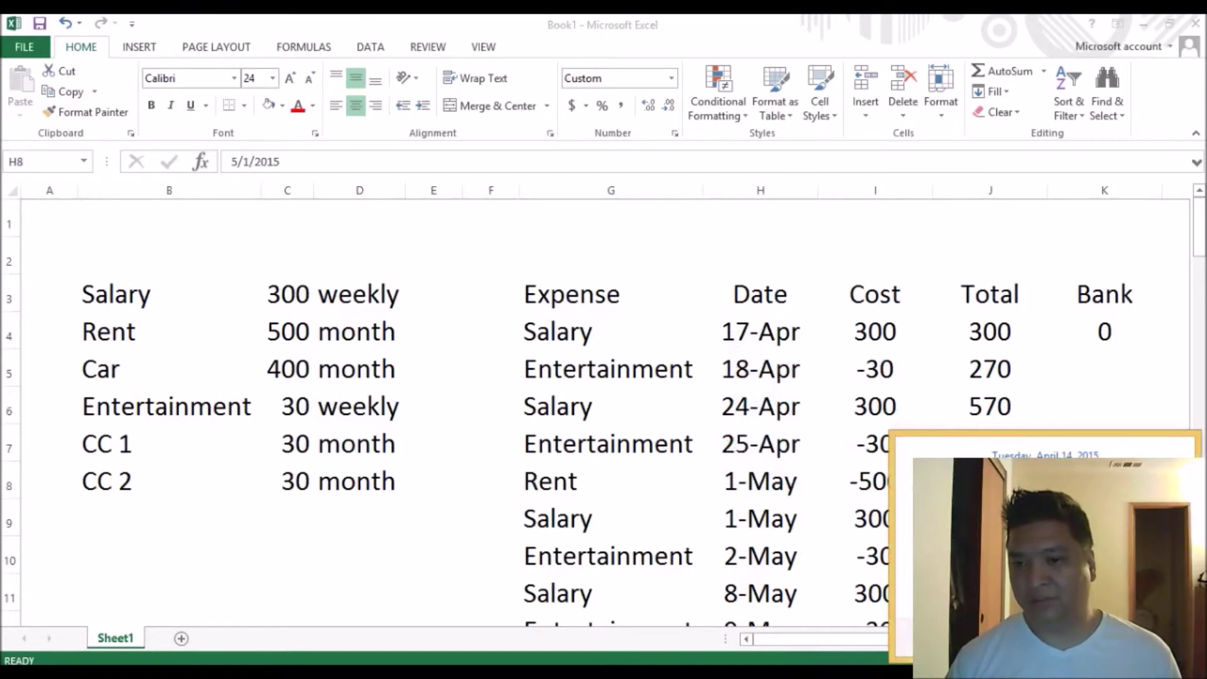
{"action": "left_click", "coordinate": [706, 409]}
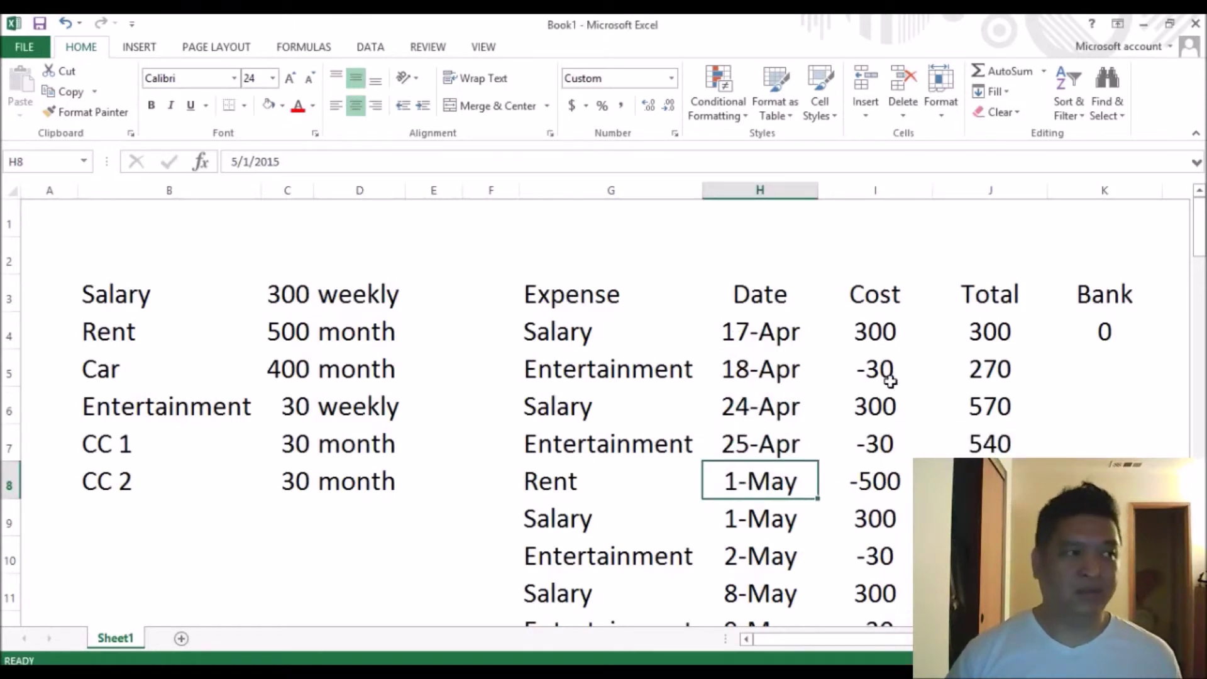
{"action": "left_click", "coordinate": [1018, 480]}
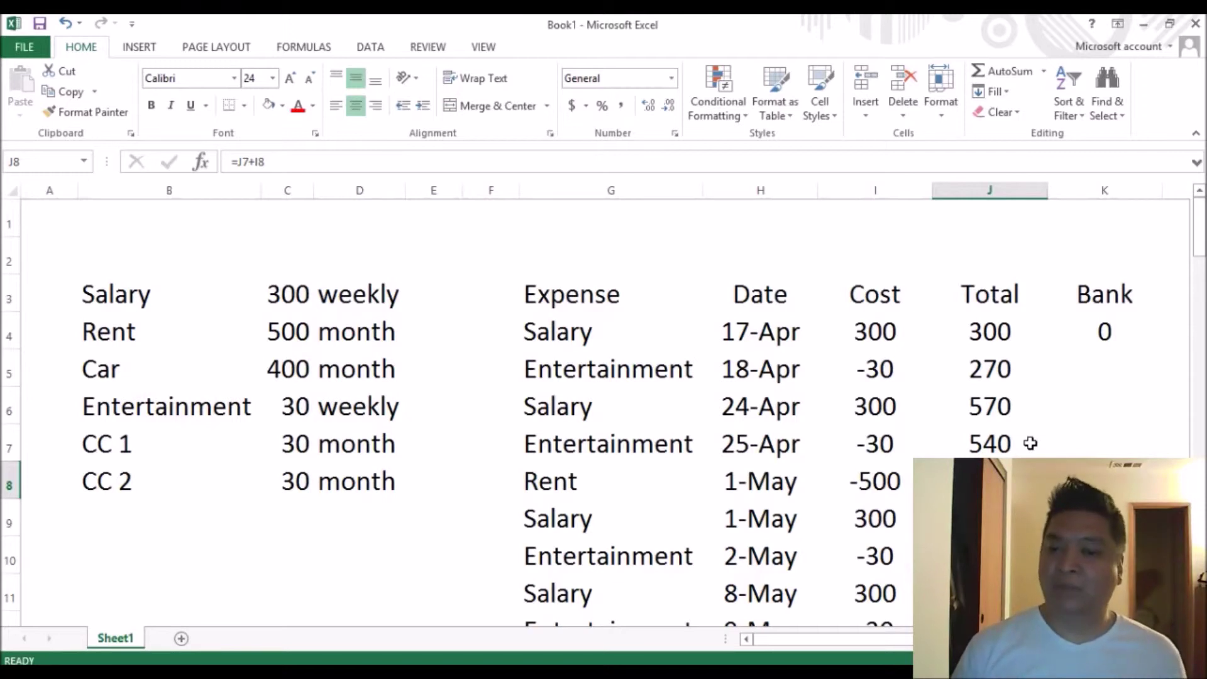
{"action": "left_click_drag", "start_coordinate": [991, 333], "coordinate": [842, 512]}
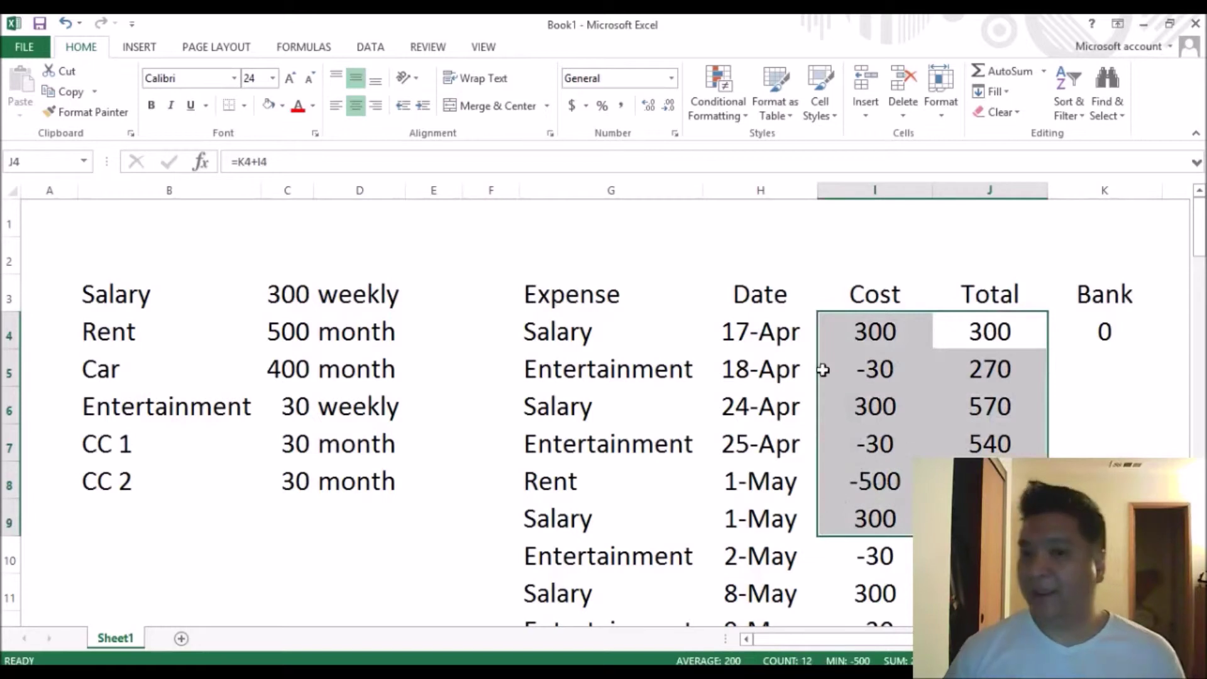
{"action": "left_click_drag", "start_coordinate": [594, 340], "coordinate": [798, 335]}
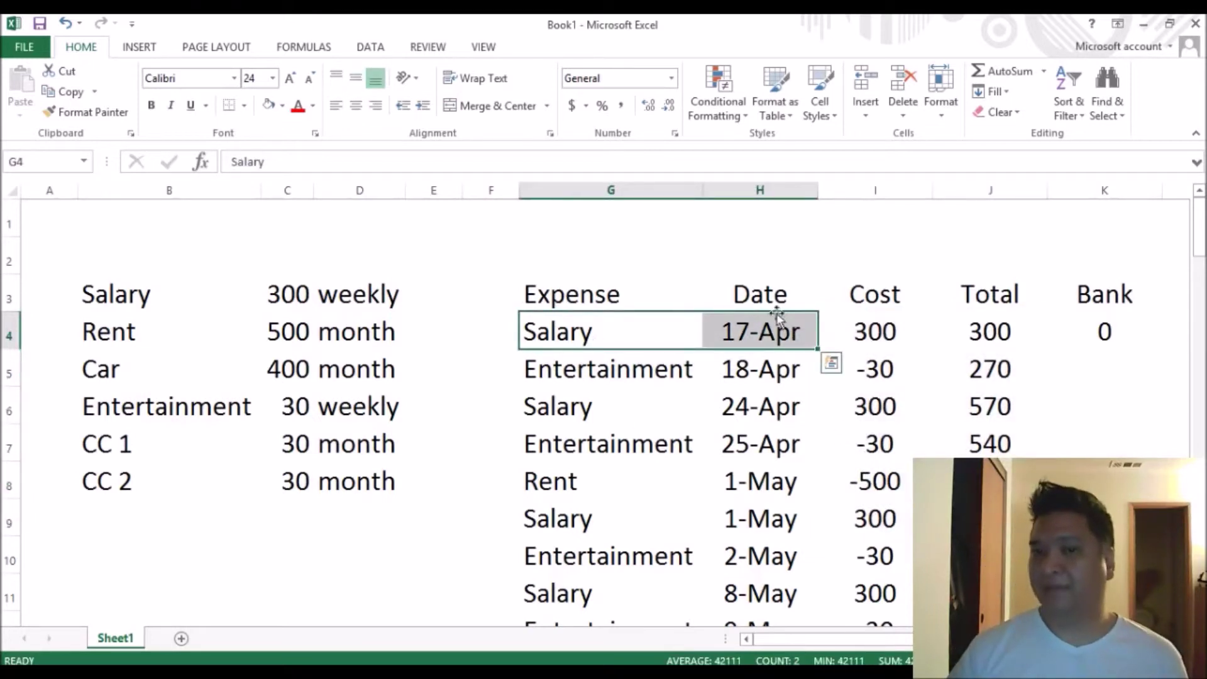
{"action": "left_click", "coordinate": [767, 291]}
{"action": "left_click", "coordinate": [1099, 328]}
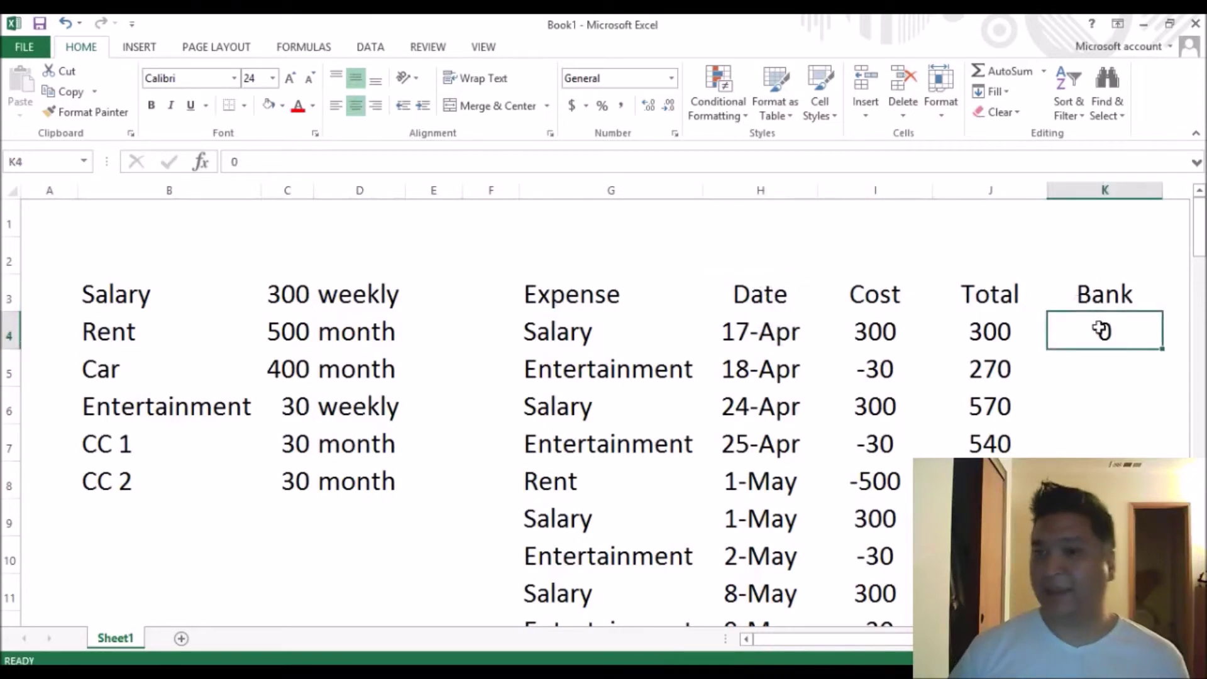
{"action": "left_click", "coordinate": [986, 334]}
{"action": "left_click_drag", "start_coordinate": [985, 333], "coordinate": [988, 477]}
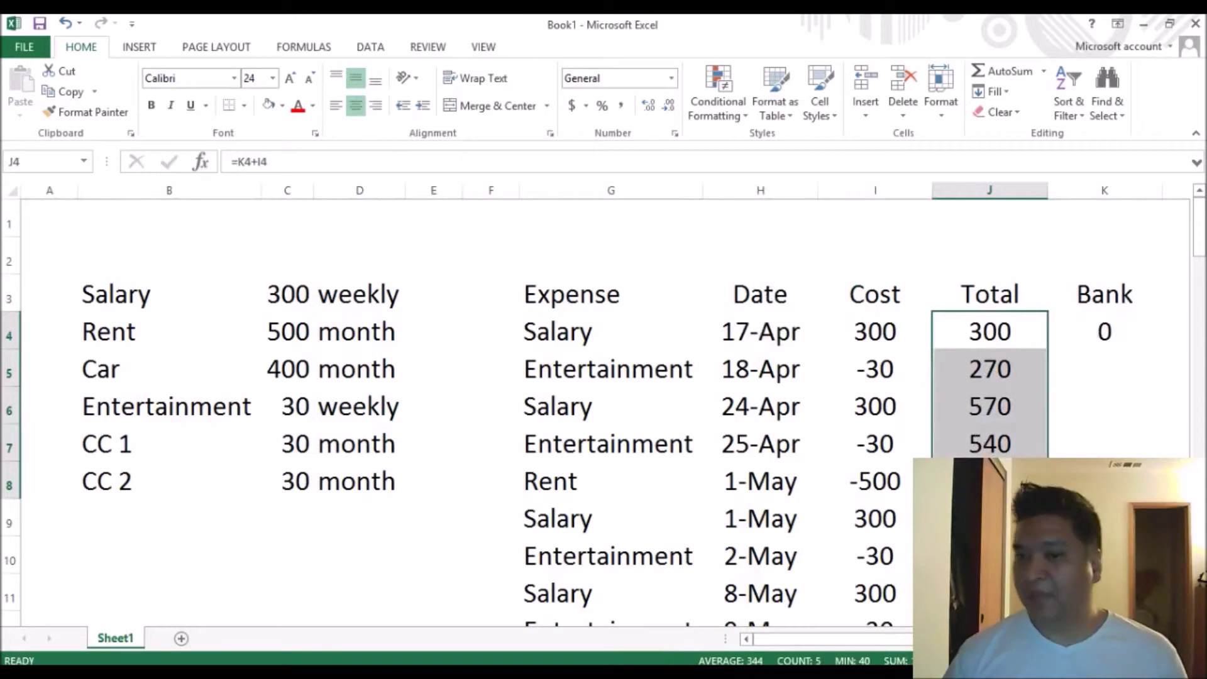
{"action": "left_click", "coordinate": [987, 480]}
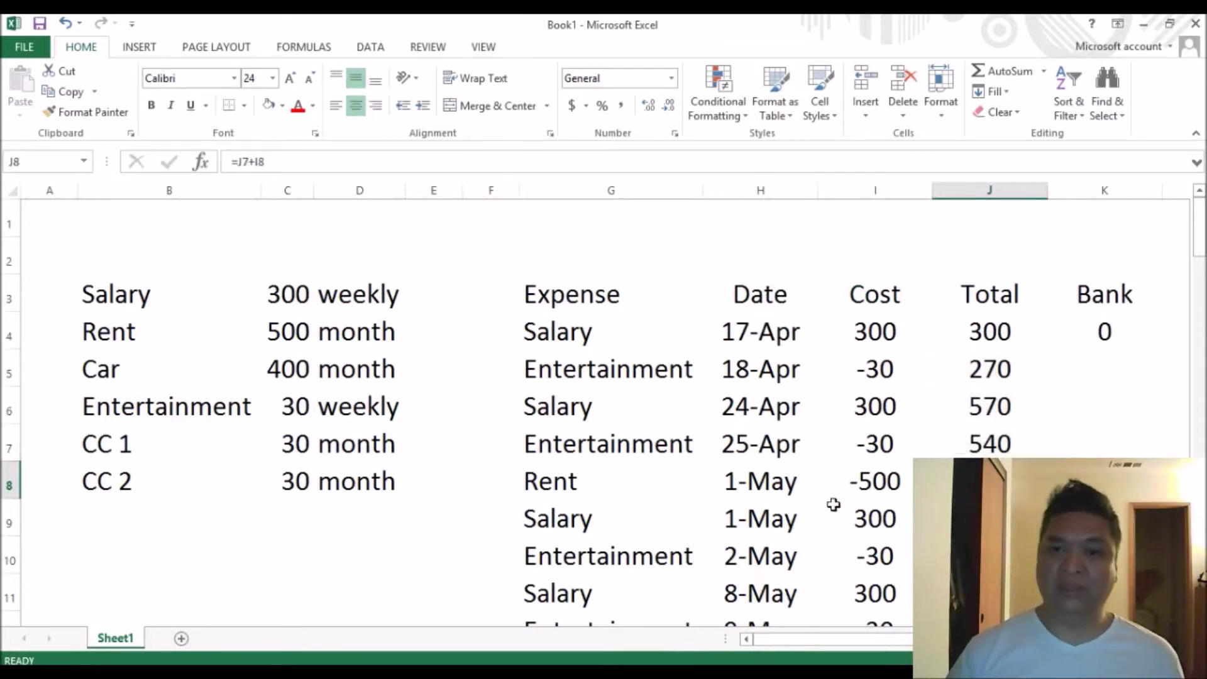
{"action": "left_click", "coordinate": [767, 493]}
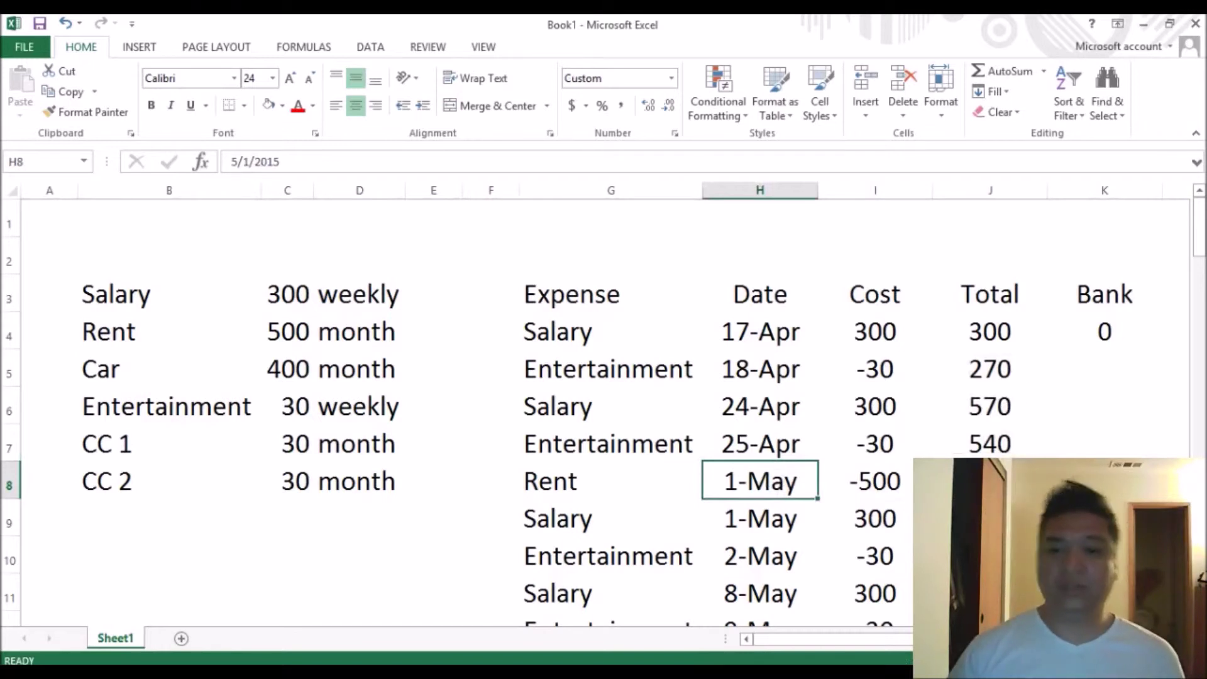
{"action": "left_click_drag", "start_coordinate": [176, 308], "coordinate": [402, 495]}
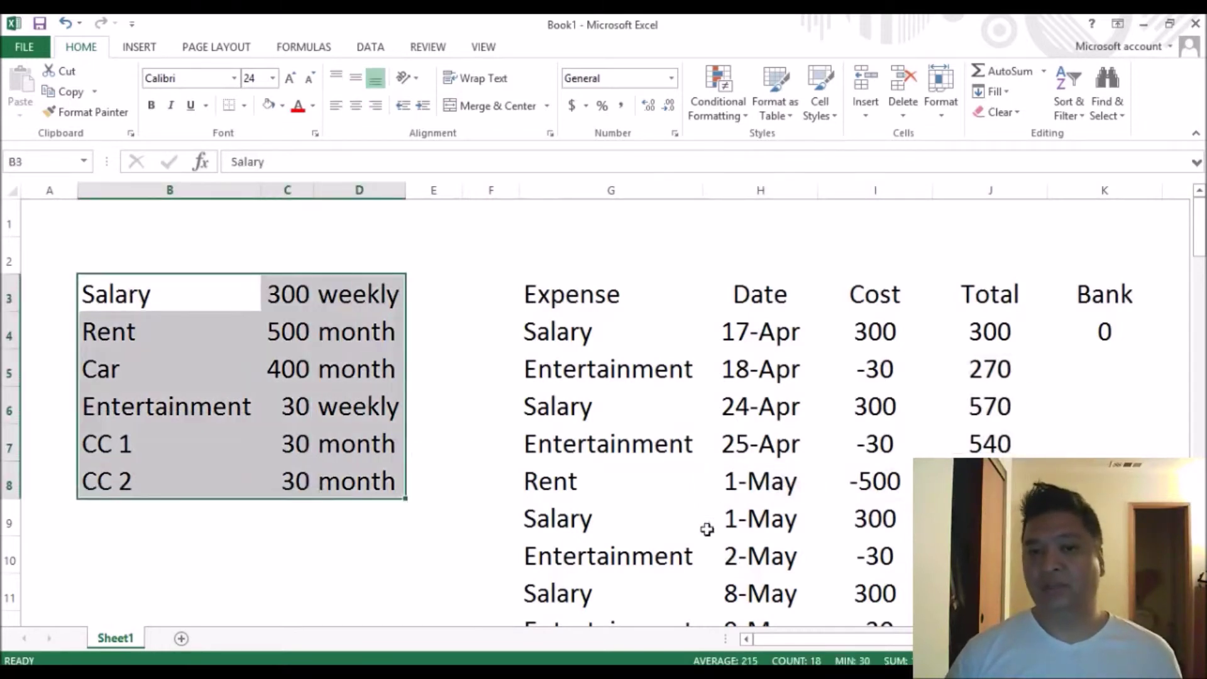
{"action": "left_click", "coordinate": [745, 487]}
{"action": "left_click", "coordinate": [980, 481]}
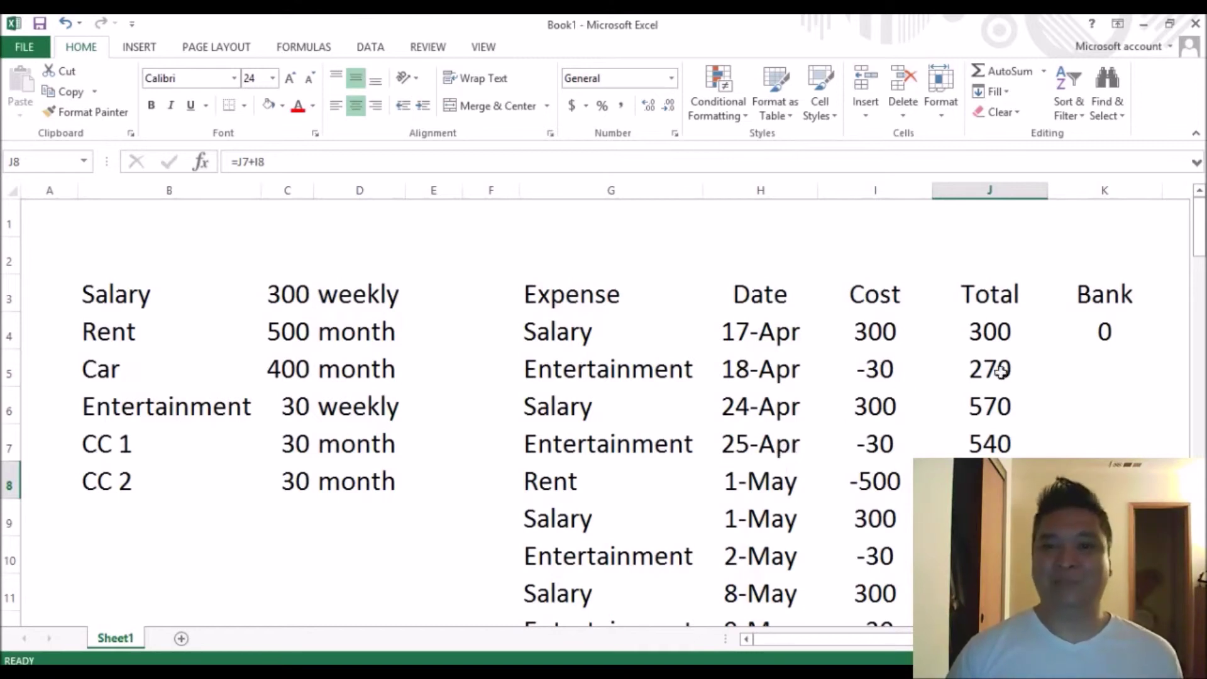
Review the ledger's Expense, Date, Cost and Total columns from the header row through the May entries.
{"action": "left_click_drag", "start_coordinate": [999, 302], "coordinate": [654, 541]}
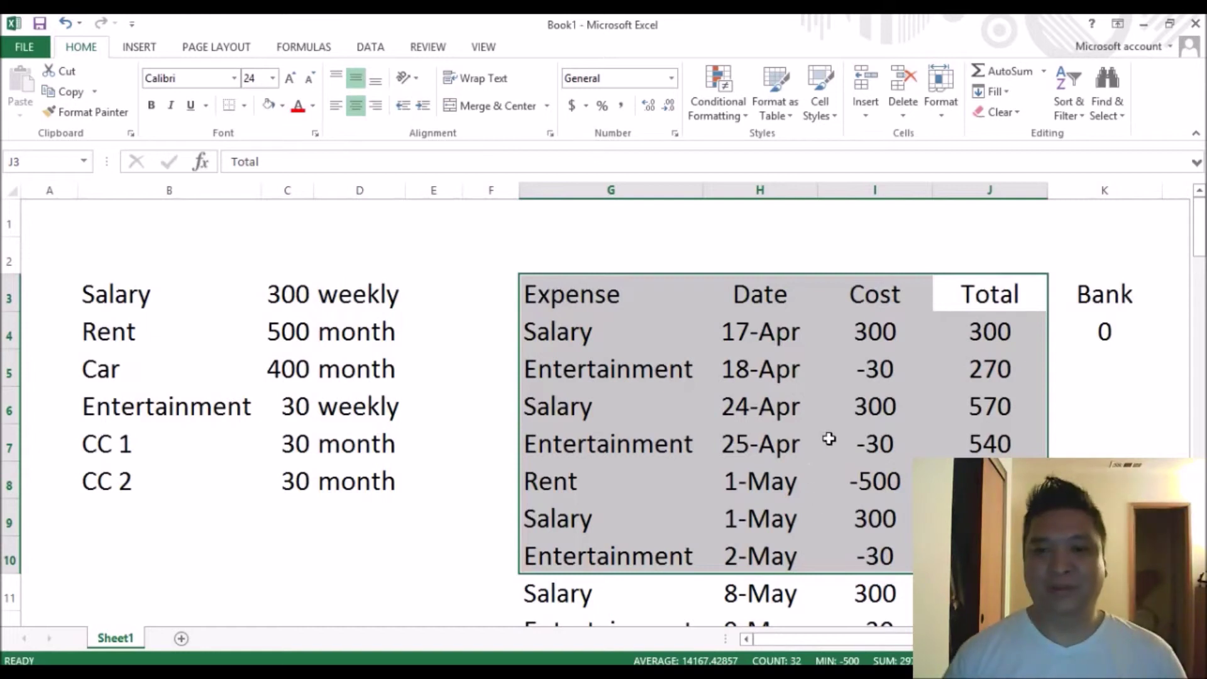
{"action": "left_click", "coordinate": [769, 405]}
{"action": "left_click", "coordinate": [647, 541]}
{"action": "left_click", "coordinate": [990, 481]}
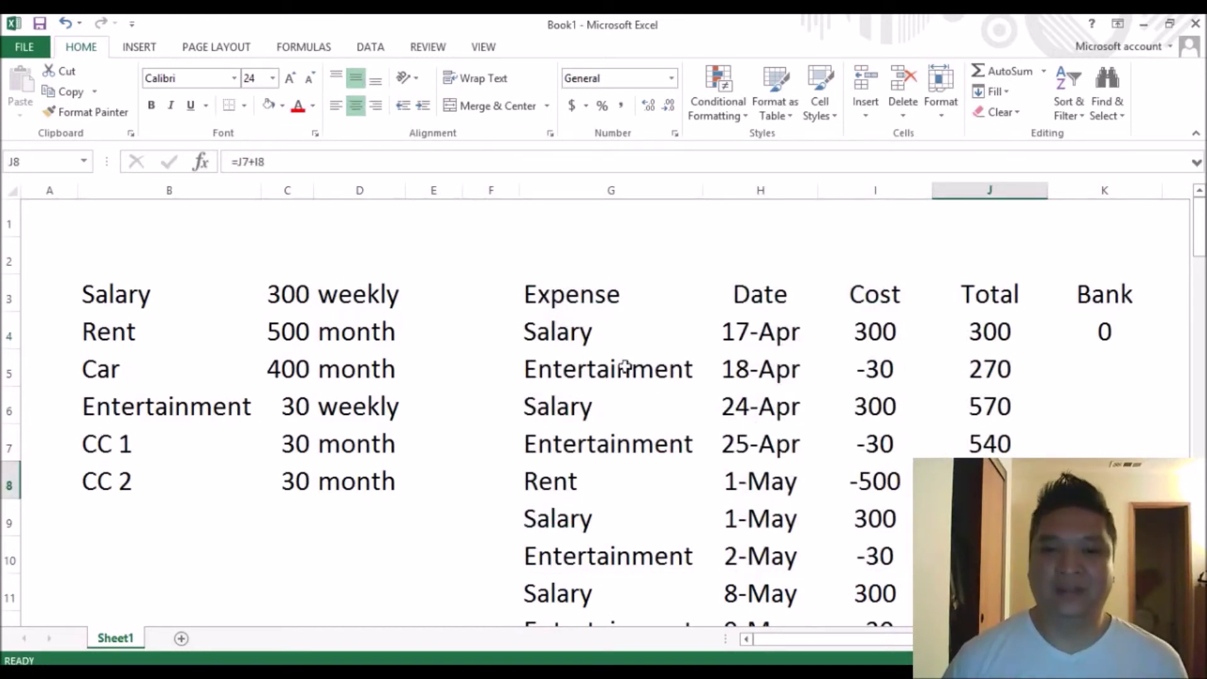
{"action": "left_click_drag", "start_coordinate": [583, 295], "coordinate": [907, 539]}
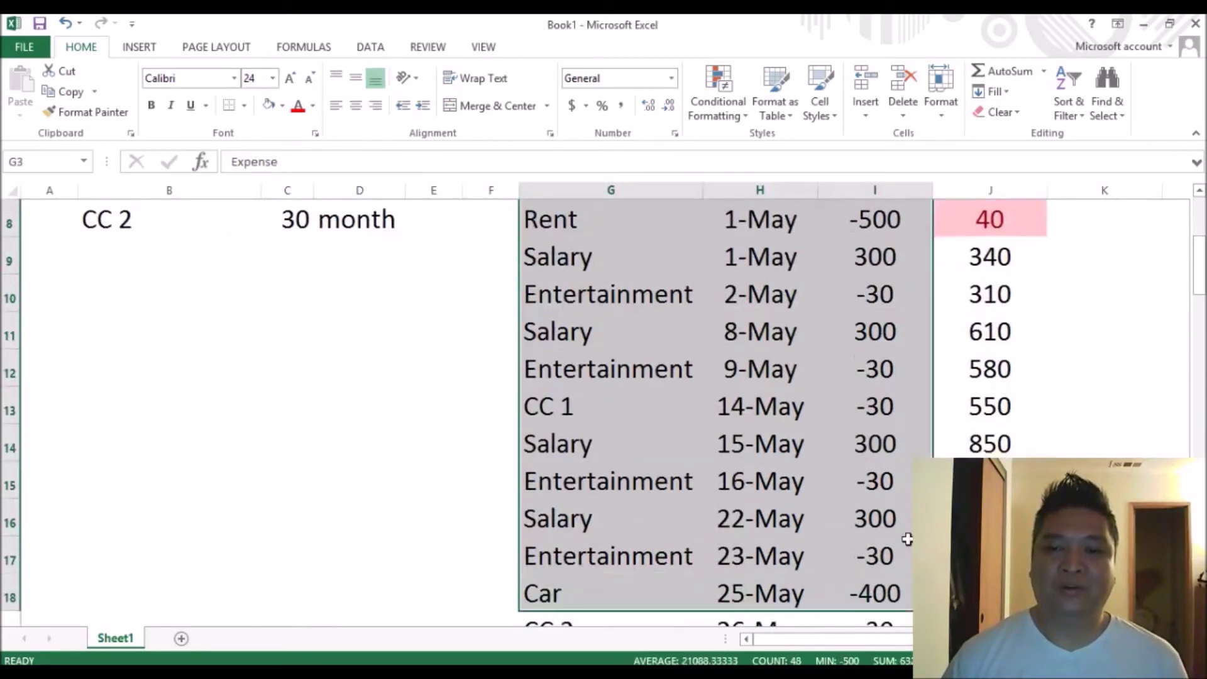
{"action": "left_click", "coordinate": [907, 539]}
{"action": "left_click", "coordinate": [989, 480]}
{"action": "scroll", "coordinate": [974, 446], "scroll_direction": "up", "scroll_amount": 3}
{"action": "left_click_drag", "start_coordinate": [987, 291], "coordinate": [625, 585]}
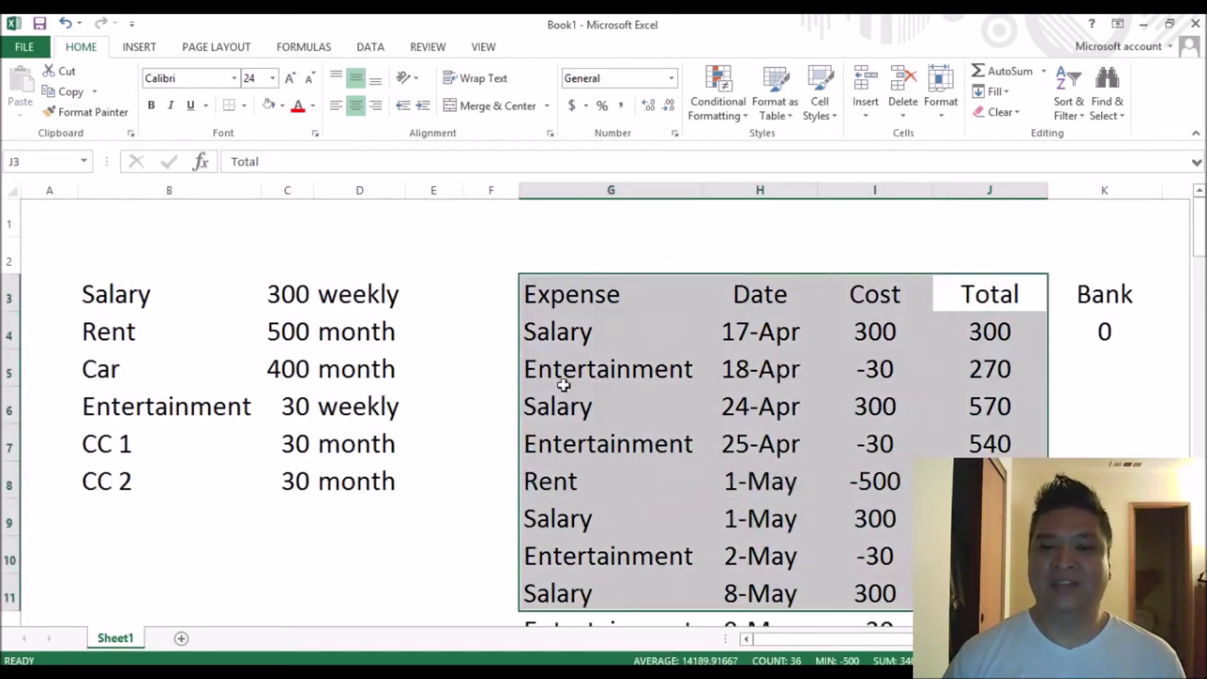
{"action": "left_click_drag", "start_coordinate": [570, 291], "coordinate": [943, 487]}
{"action": "left_click", "coordinate": [896, 575]}
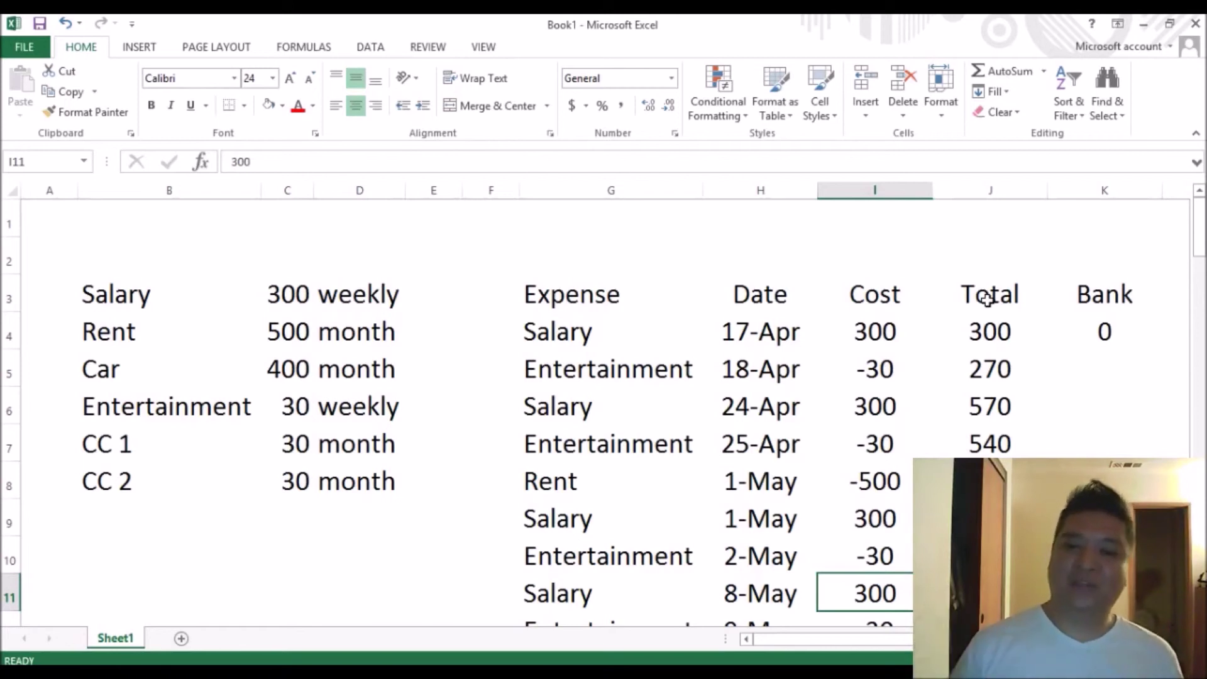
{"action": "left_click_drag", "start_coordinate": [968, 294], "coordinate": [582, 588]}
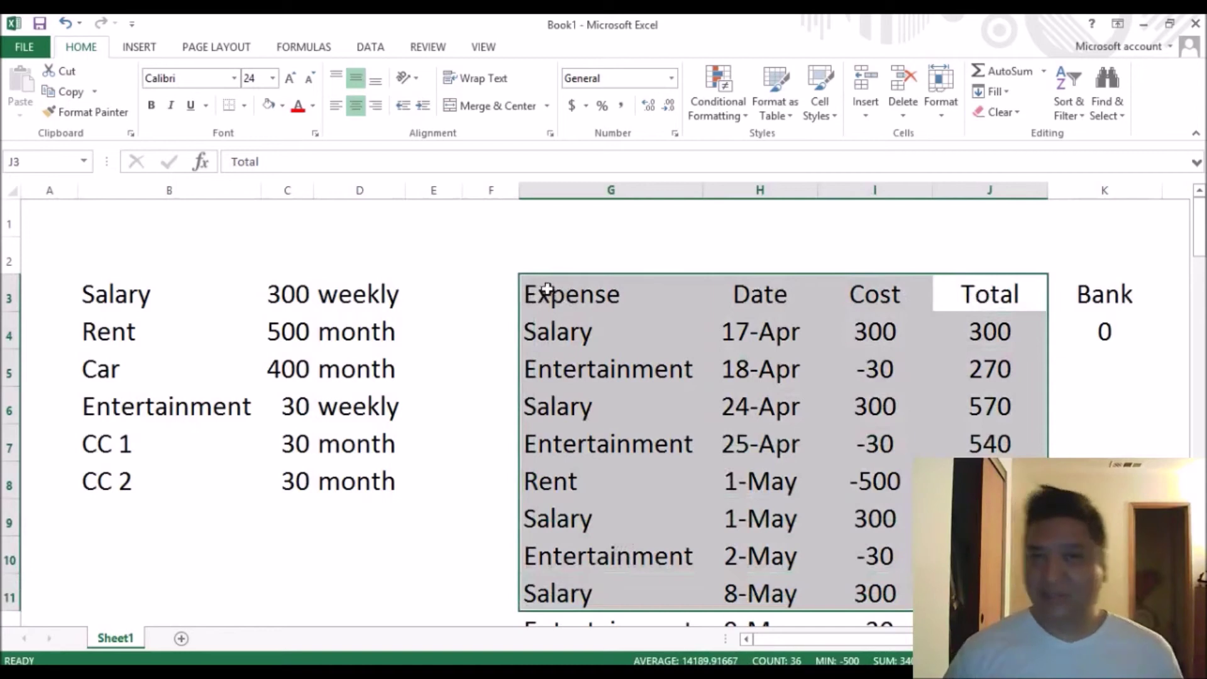
{"action": "left_click", "coordinate": [597, 291]}
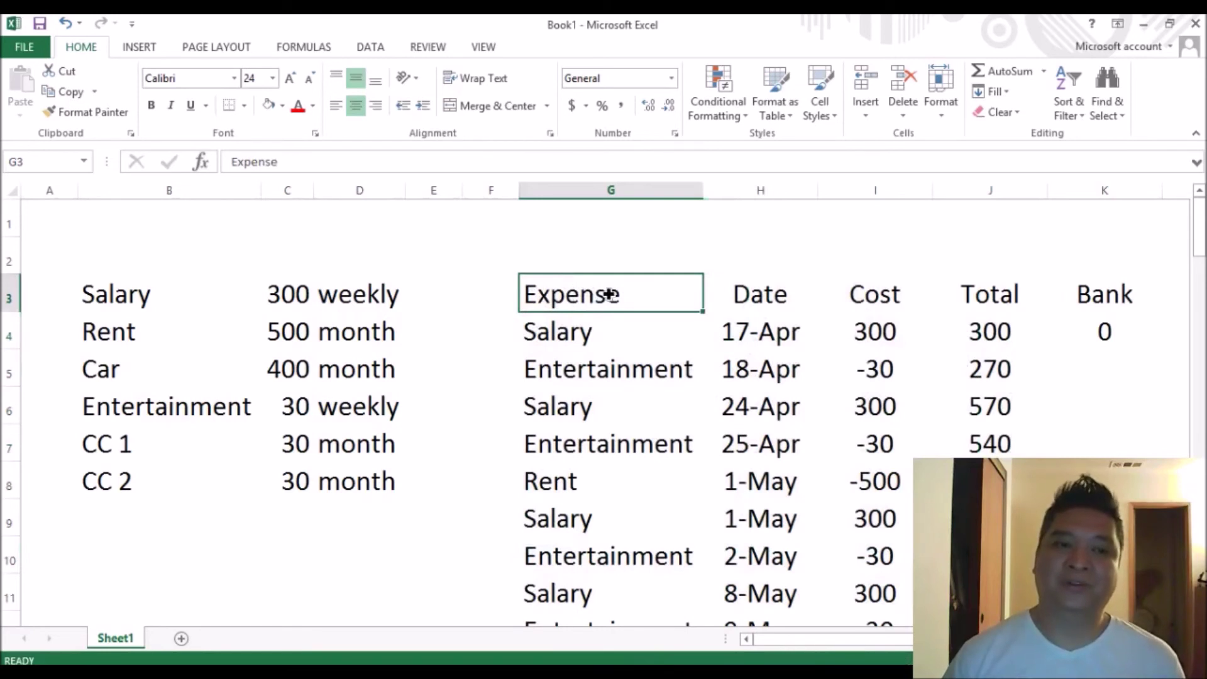
{"action": "left_click_drag", "start_coordinate": [609, 294], "coordinate": [954, 302]}
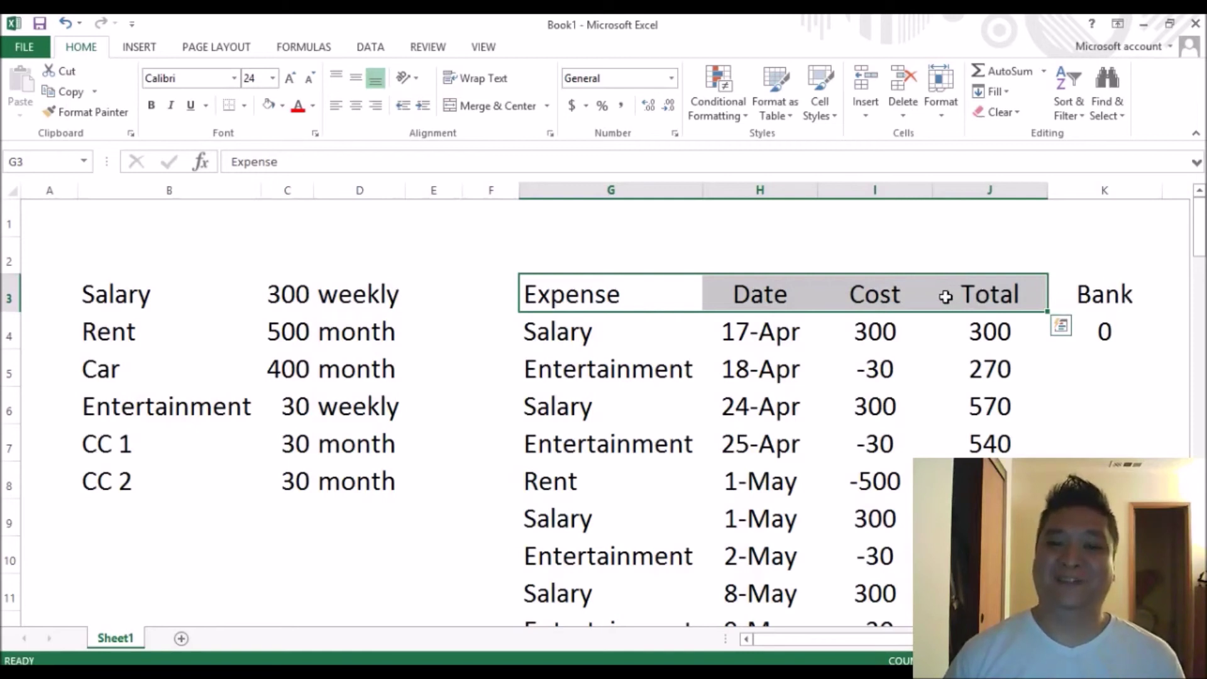
{"action": "left_click_drag", "start_coordinate": [98, 286], "coordinate": [339, 291]}
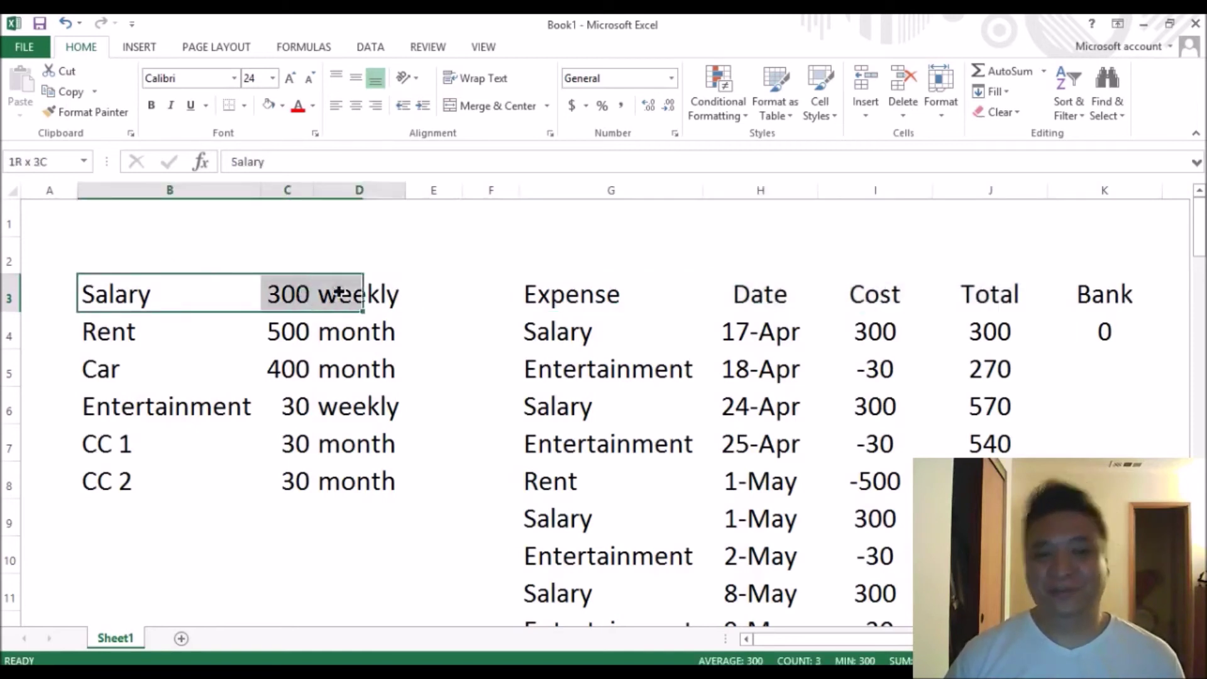
{"action": "left_click_drag", "start_coordinate": [585, 284], "coordinate": [981, 557]}
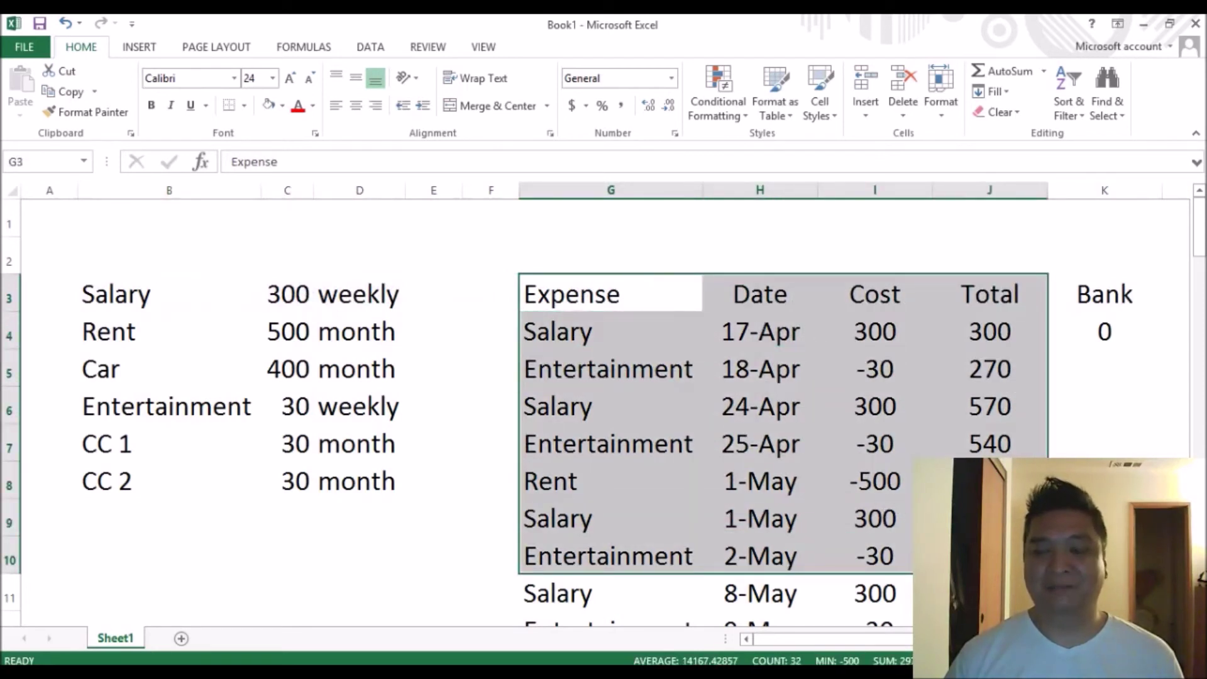
{"action": "left_click_drag", "start_coordinate": [993, 293], "coordinate": [874, 600]}
{"action": "left_click", "coordinate": [587, 336]}
{"action": "scroll", "coordinate": [874, 600], "scroll_direction": "up", "scroll_amount": 3}
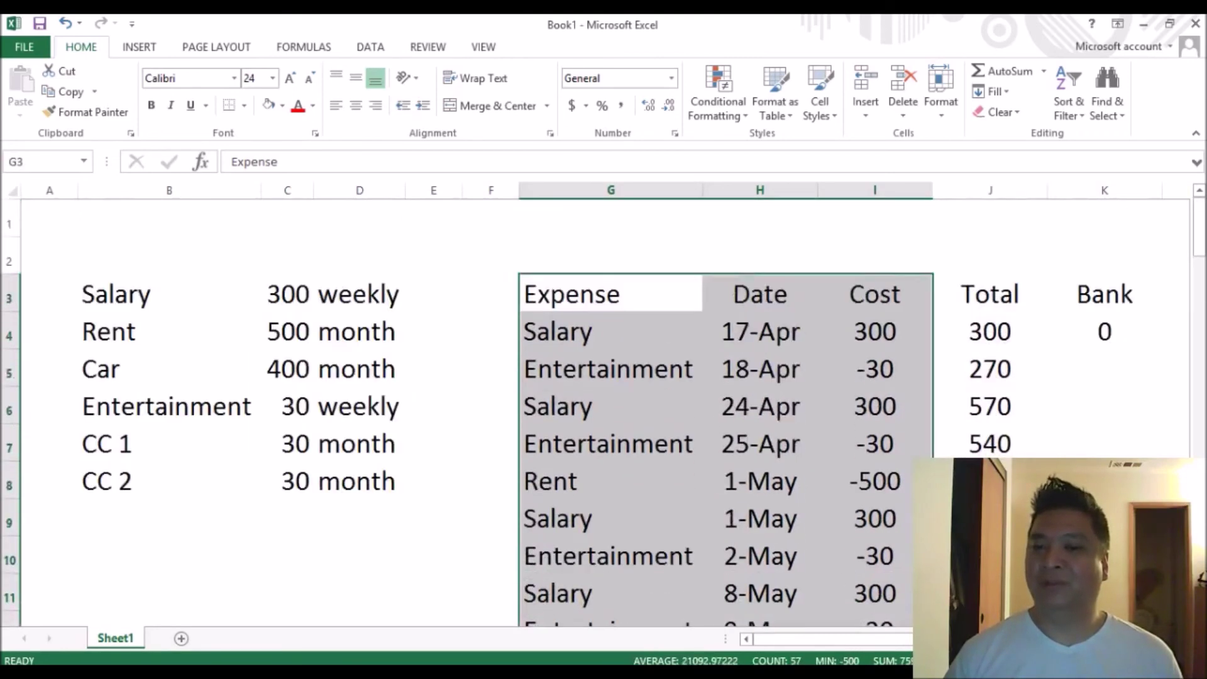
{"action": "left_click", "coordinate": [930, 454]}
{"action": "left_click_drag", "start_coordinate": [1002, 296], "coordinate": [619, 589]}
{"action": "left_click", "coordinate": [824, 452]}
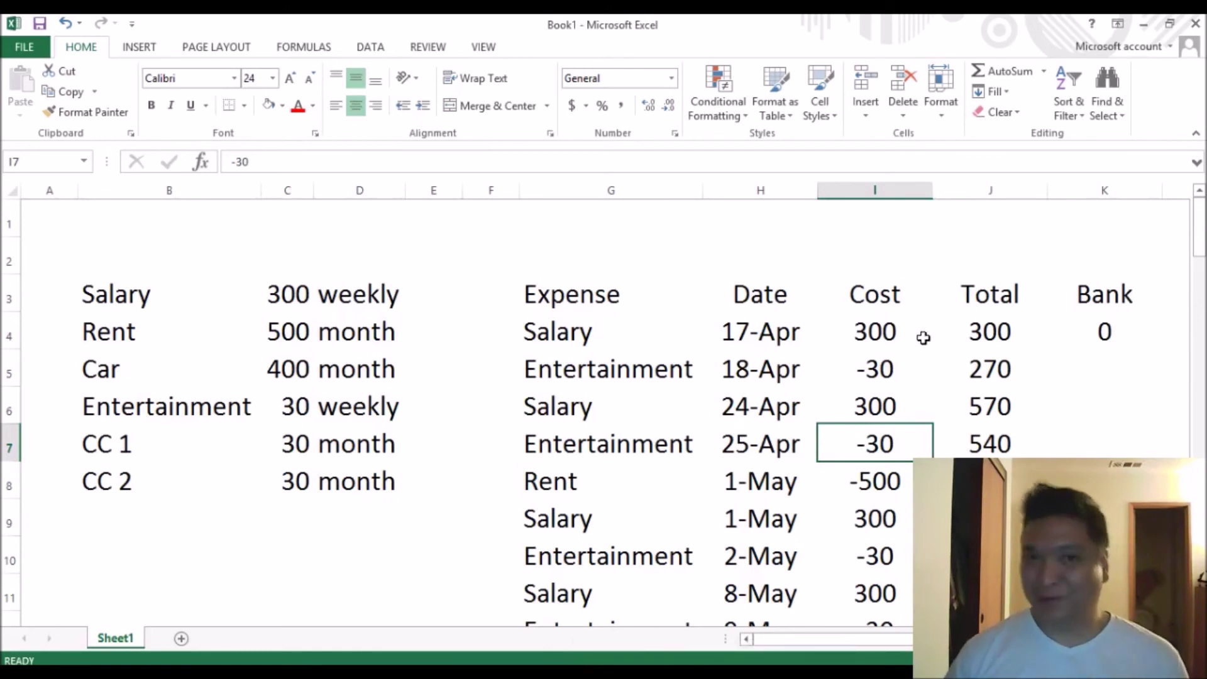
{"action": "left_click", "coordinate": [1087, 331]}
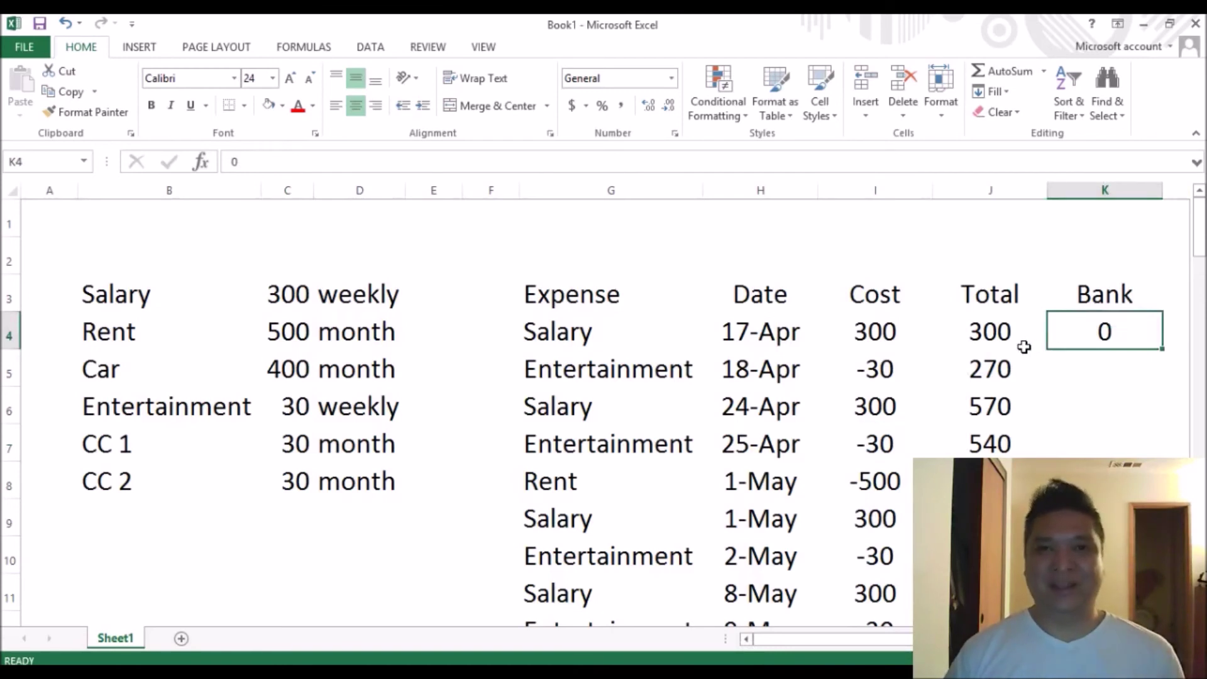
{"action": "left_click", "coordinate": [992, 357]}
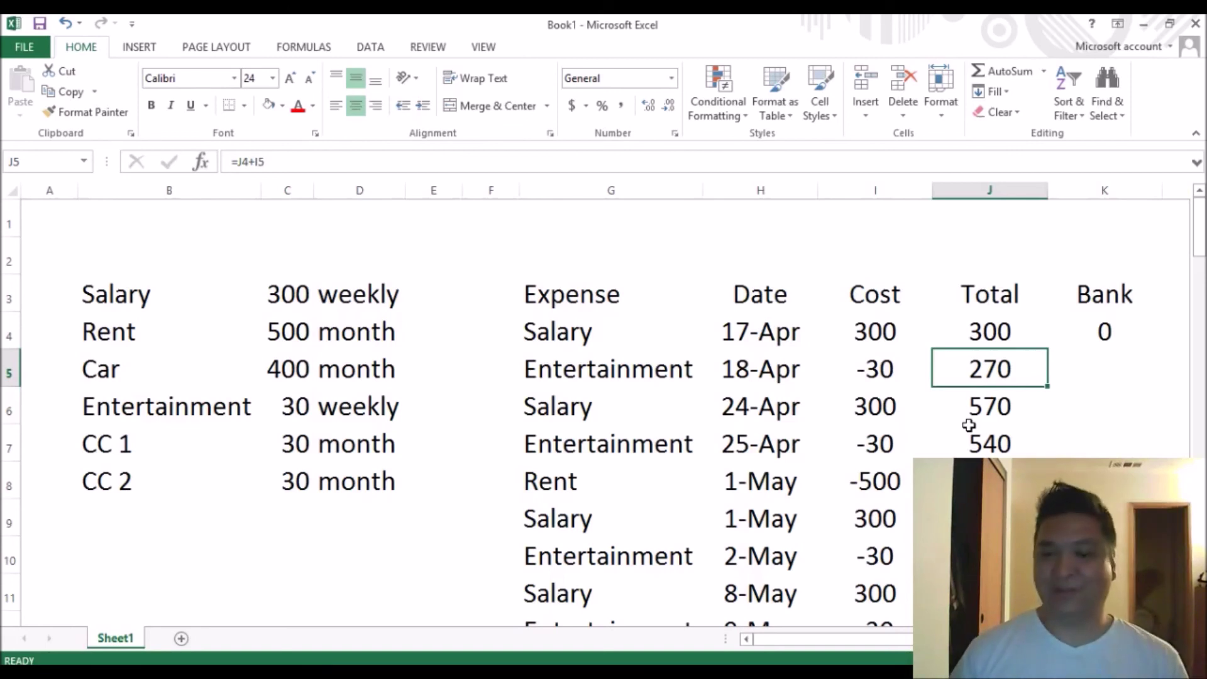
{"action": "left_click_drag", "start_coordinate": [1004, 295], "coordinate": [689, 471]}
{"action": "left_click", "coordinate": [760, 453]}
{"action": "left_click_drag", "start_coordinate": [583, 299], "coordinate": [989, 484]}
{"action": "left_click", "coordinate": [989, 556]}
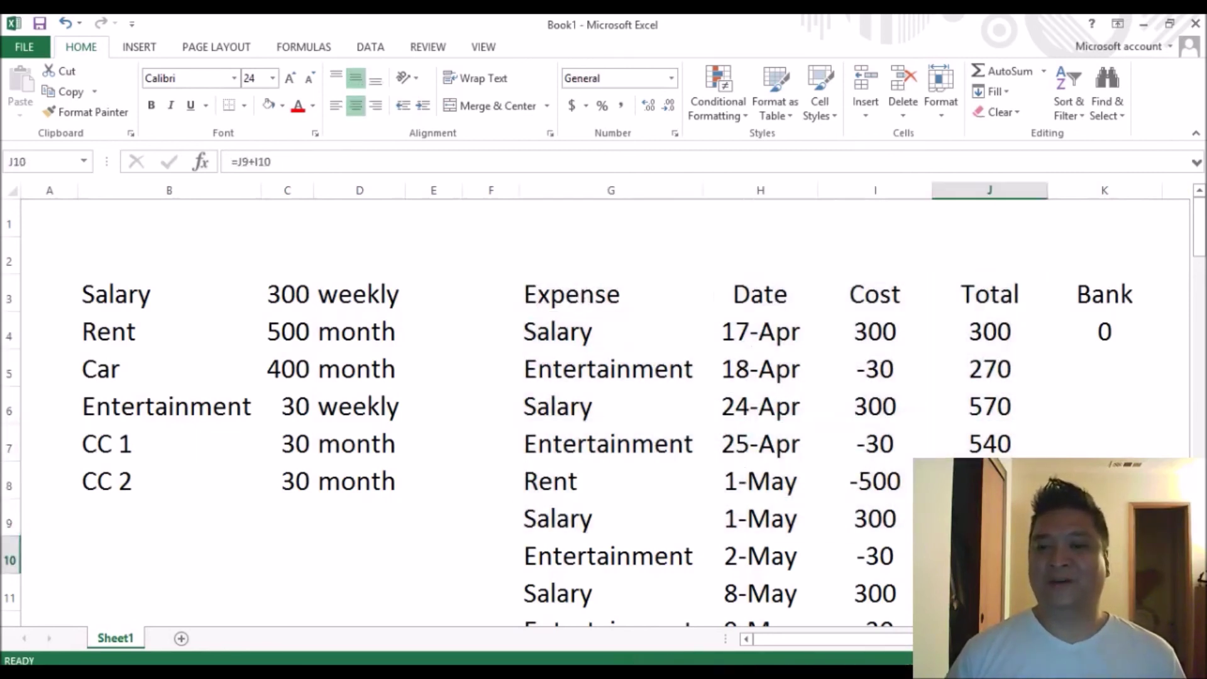
{"action": "left_click", "coordinate": [958, 407]}
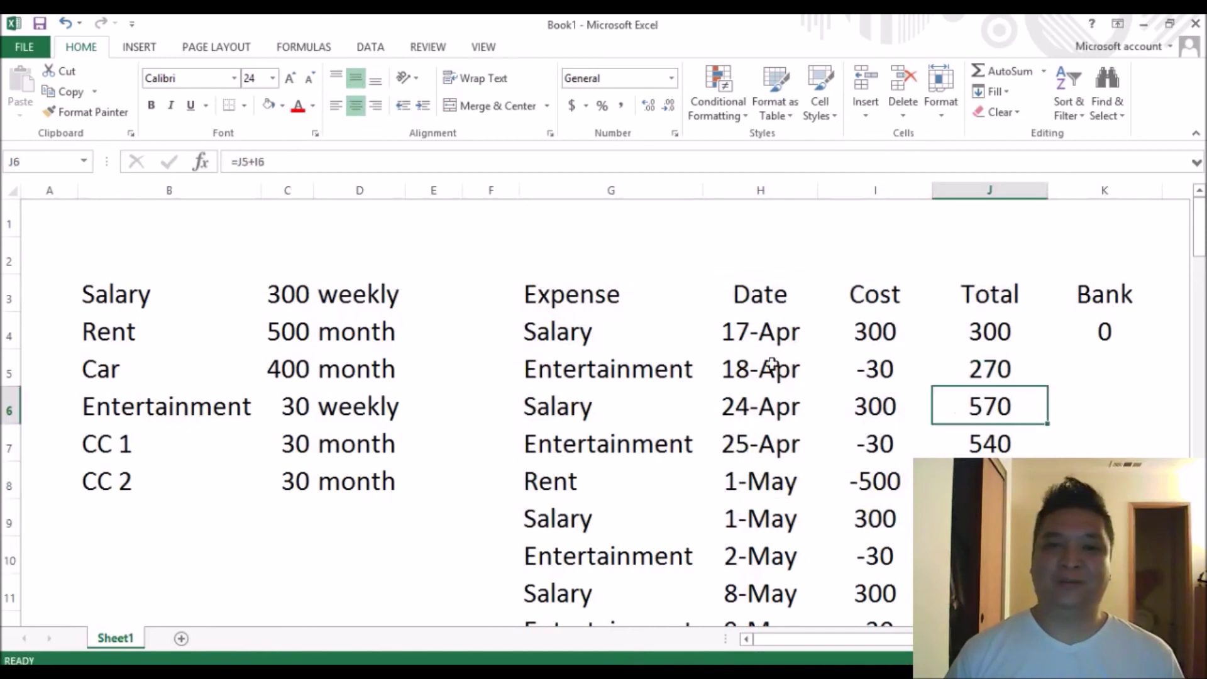
{"action": "left_click", "coordinate": [555, 292]}
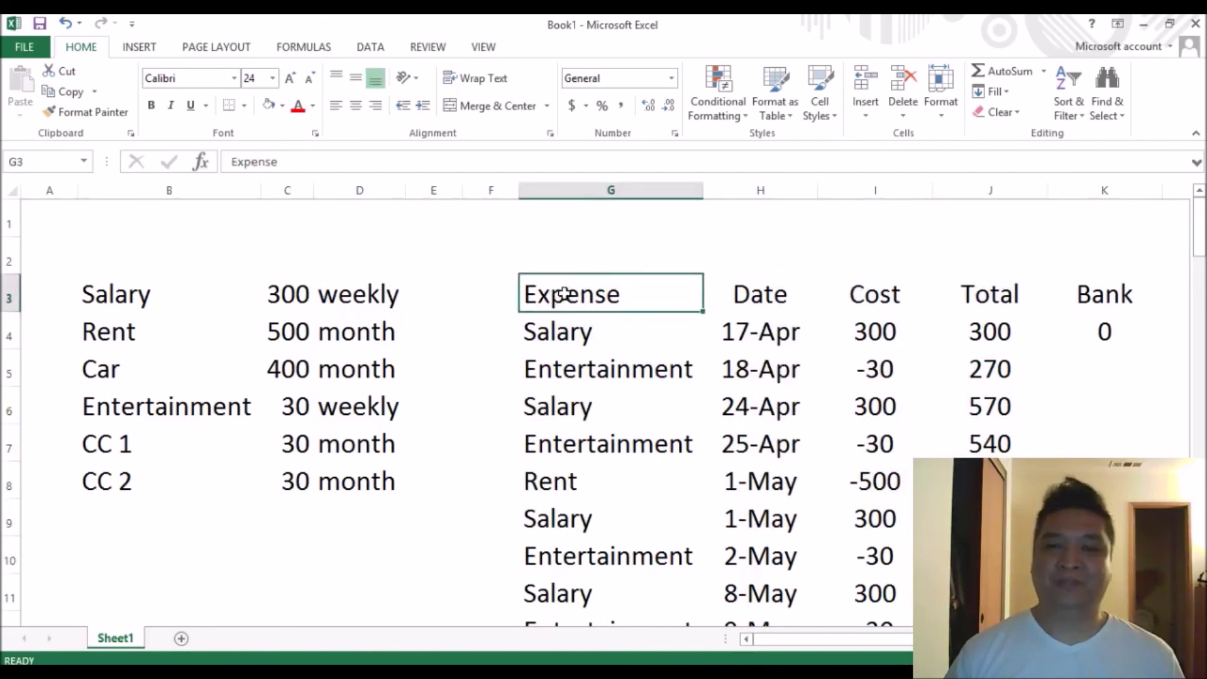